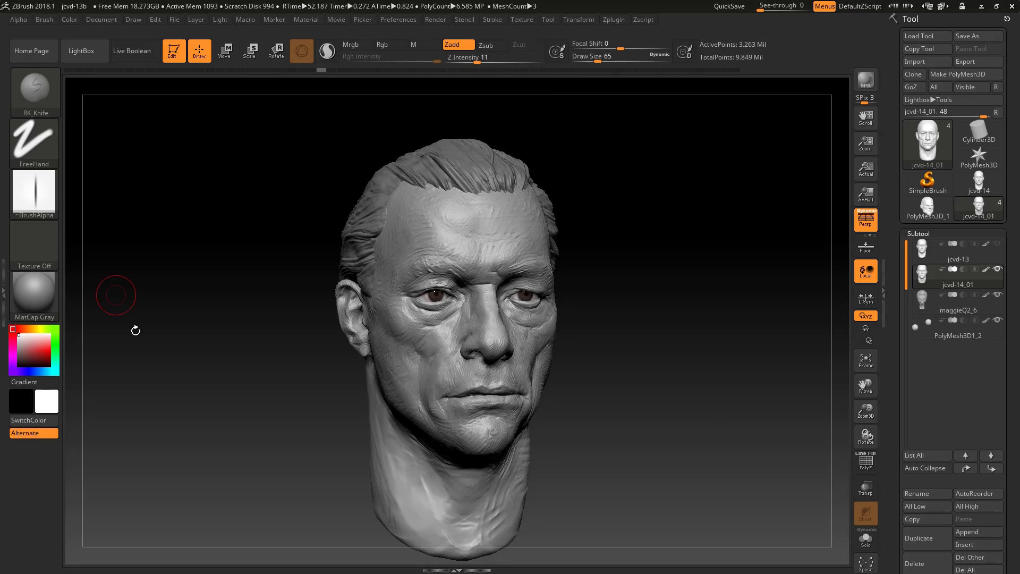
Show the sculpting brush library, circle its RK_ brushes on a screen sketch, and close the sketch.
{"action": "left_click_drag", "start_coordinate": [258, 318], "coordinate": [156, 200]}
{"action": "left_click", "coordinate": [37, 93]}
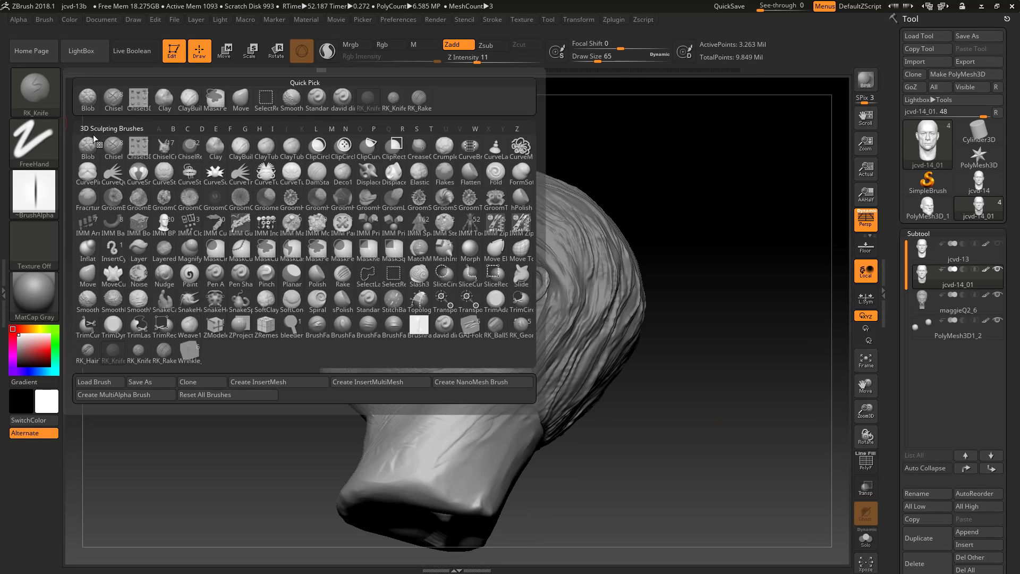
{"action": "mouse_move", "coordinate": [656, 423]}
{"action": "left_mouse_down"}
{"action": "mouse_move", "coordinate": [661, 416]}
{"action": "mouse_move", "coordinate": [712, 468]}
{"action": "mouse_move", "coordinate": [684, 423]}
{"action": "mouse_move", "coordinate": [700, 460]}
{"action": "mouse_move", "coordinate": [689, 458]}
{"action": "mouse_move", "coordinate": [720, 390]}
{"action": "mouse_move", "coordinate": [744, 392]}
{"action": "mouse_move", "coordinate": [692, 425]}
{"action": "left_mouse_up"}
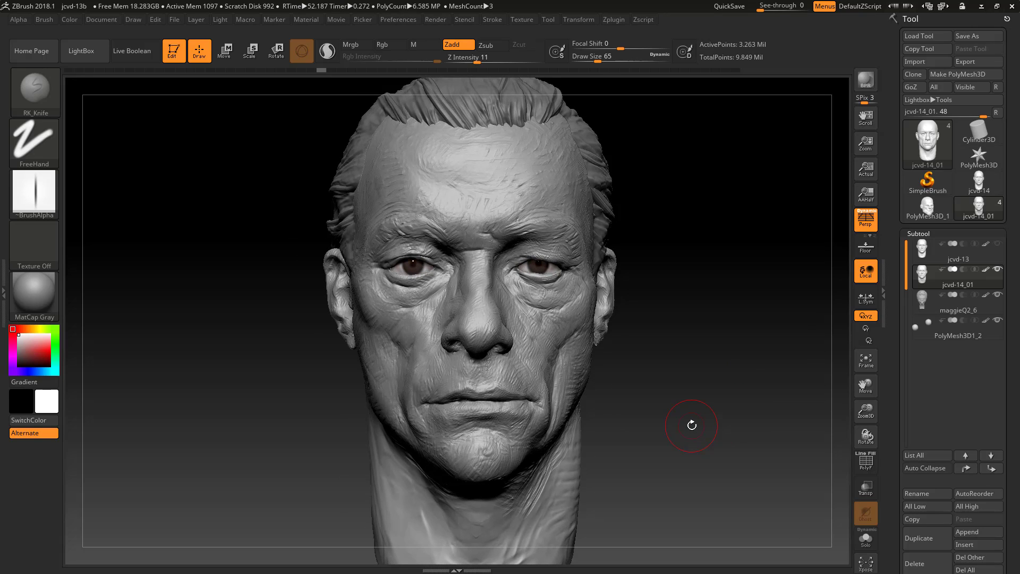
{"action": "left_click", "coordinate": [44, 93]}
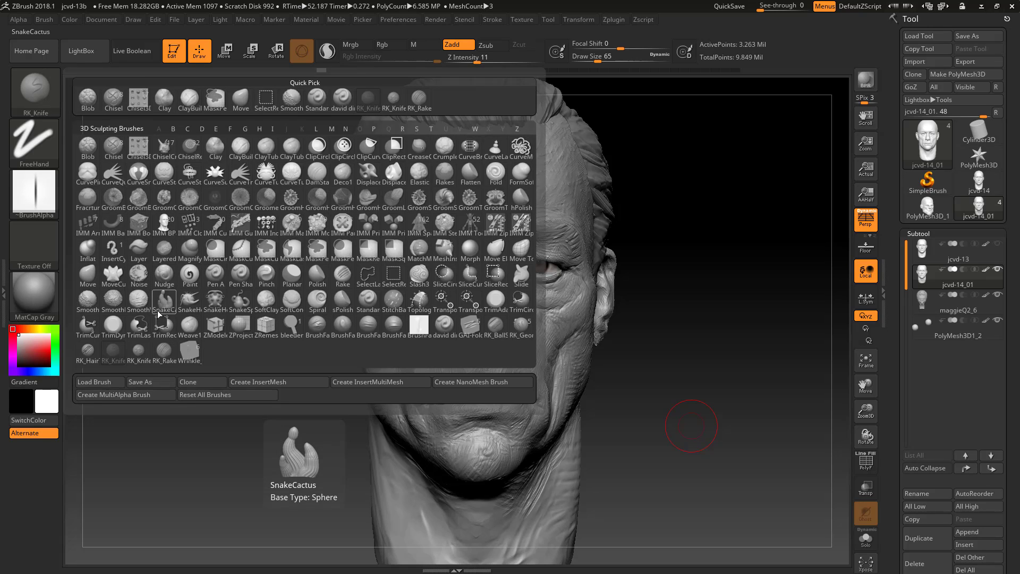
{"action": "key", "text": "super+w"}
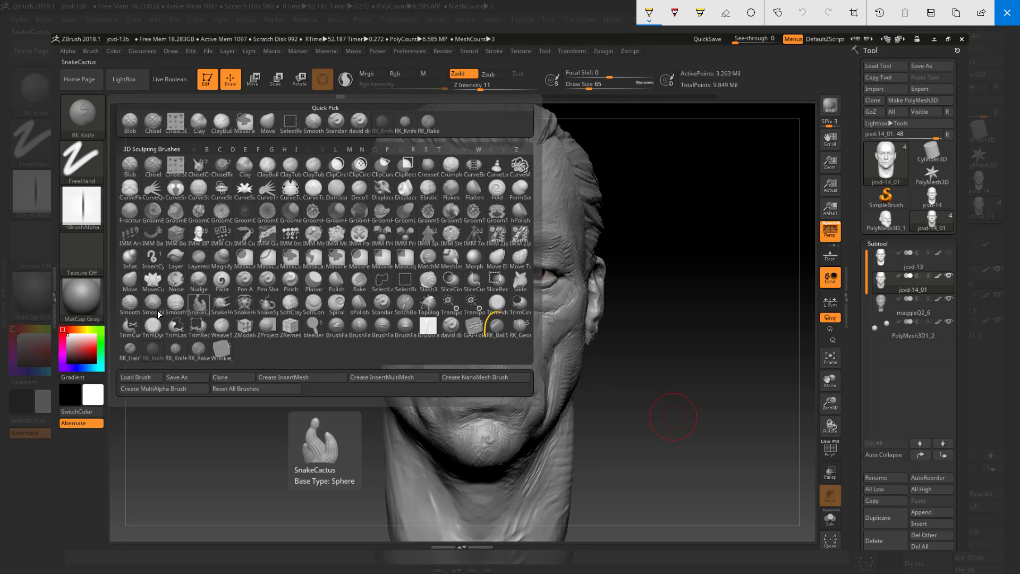
{"action": "left_click_drag", "start_coordinate": [485, 333], "coordinate": [496, 342]}
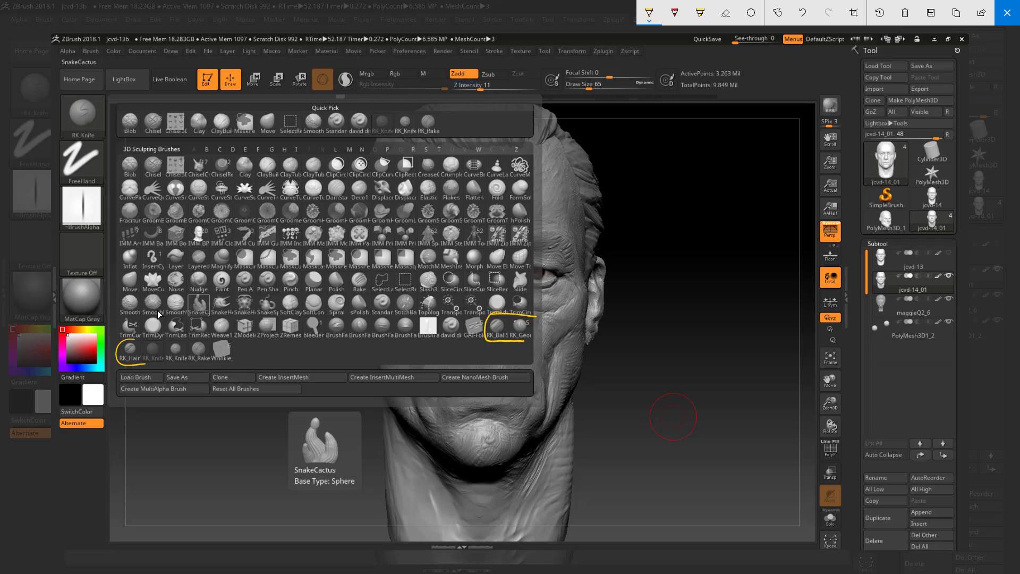
{"action": "left_click_drag", "start_coordinate": [158, 341], "coordinate": [165, 351]}
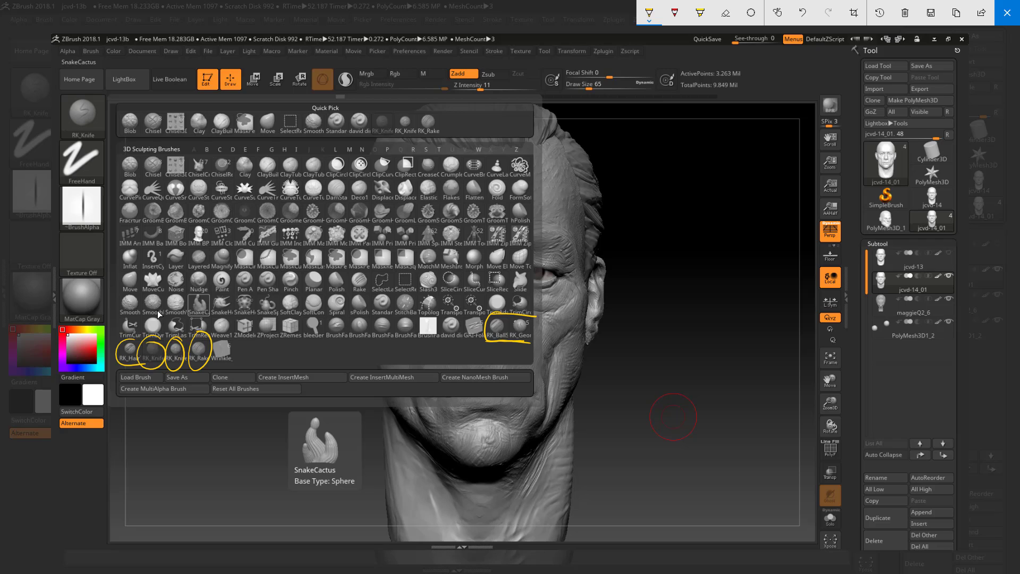
{"action": "left_click", "coordinate": [1007, 12]}
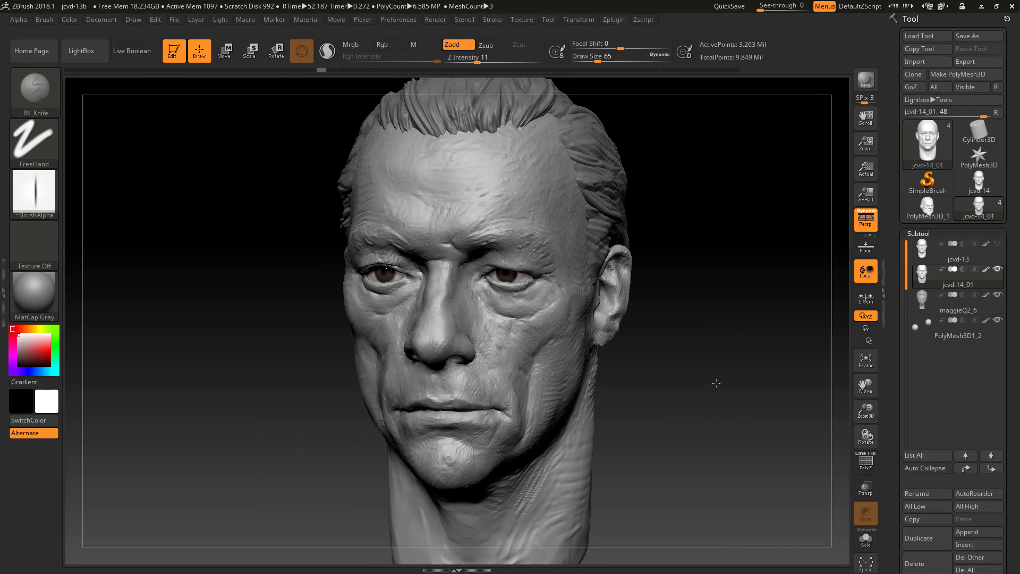
Select the RK_Rake brush for sculpting the head.
{"action": "left_click_drag", "start_coordinate": [716, 383], "coordinate": [695, 392]}
{"action": "key", "text": "b"}
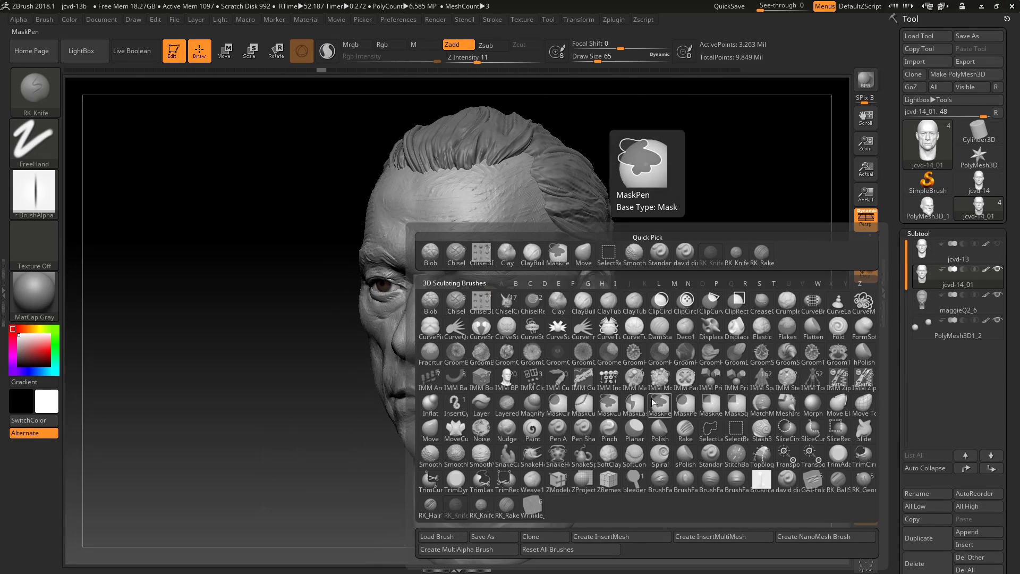
{"action": "left_click", "coordinate": [508, 508]}
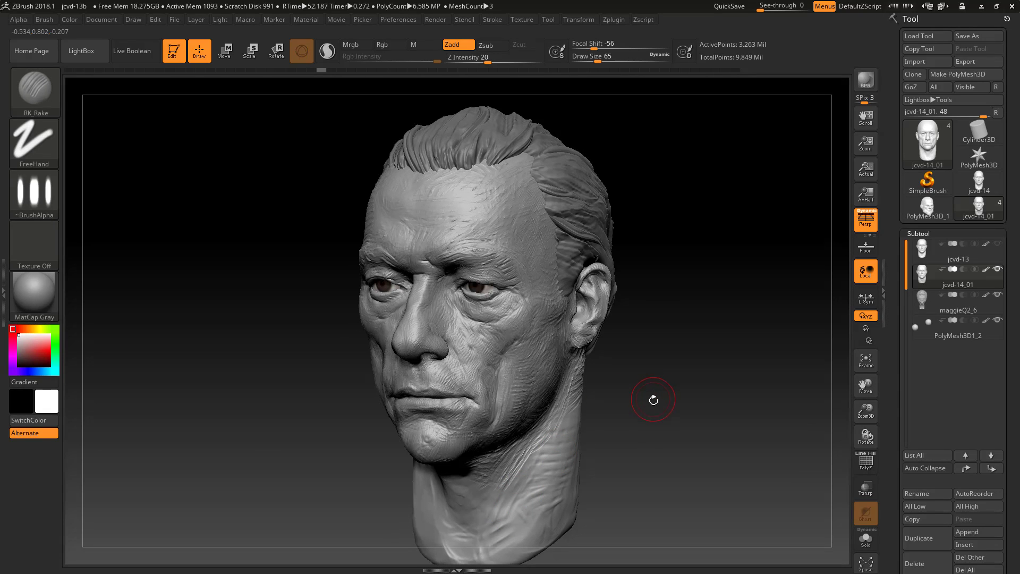
Lower the head to subdivision level 1, delete its higher levels, and divide it back up to level 3.
{"action": "left_click", "coordinate": [918, 233]}
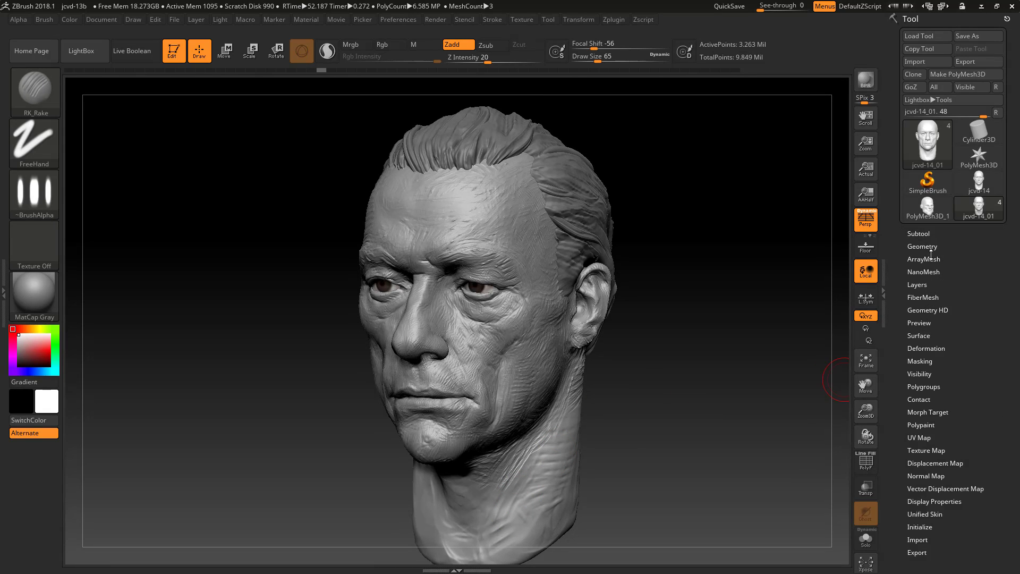
{"action": "left_click", "coordinate": [926, 246]}
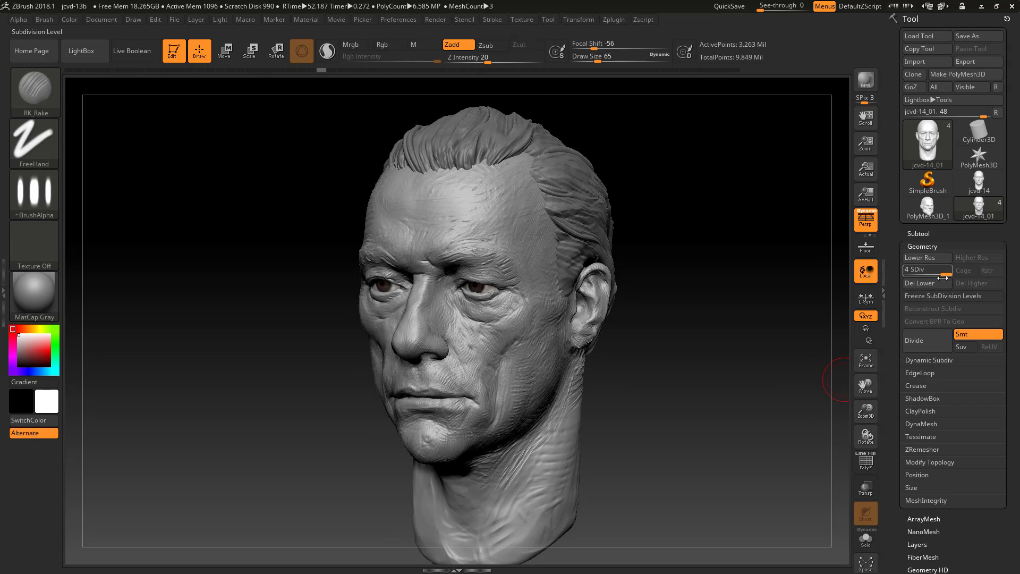
{"action": "left_click_drag", "start_coordinate": [943, 277], "coordinate": [923, 274]}
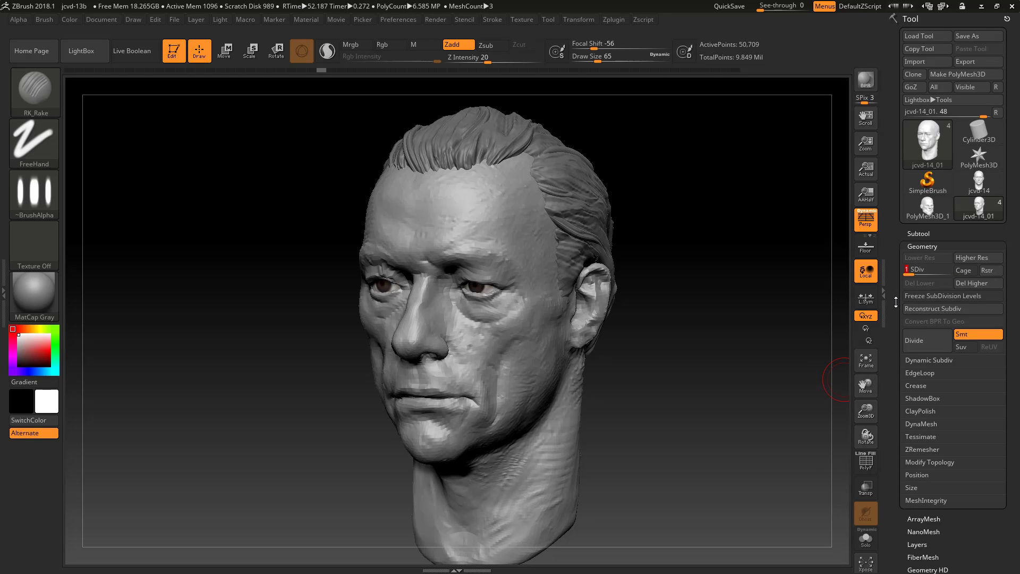
{"action": "left_click", "coordinate": [971, 283]}
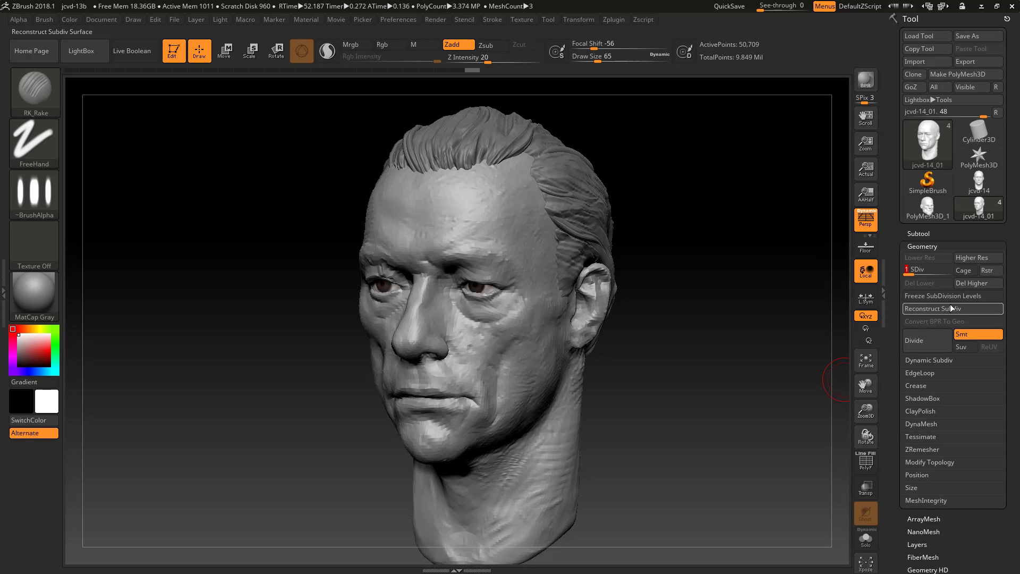
{"action": "left_click", "coordinate": [932, 343]}
{"action": "left_click", "coordinate": [931, 340]}
Reduce the RK_Rake draw size to 37 and rake skin texture over the head's left brow and upper eyelid.
{"action": "left_click_drag", "start_coordinate": [702, 364], "coordinate": [724, 371]}
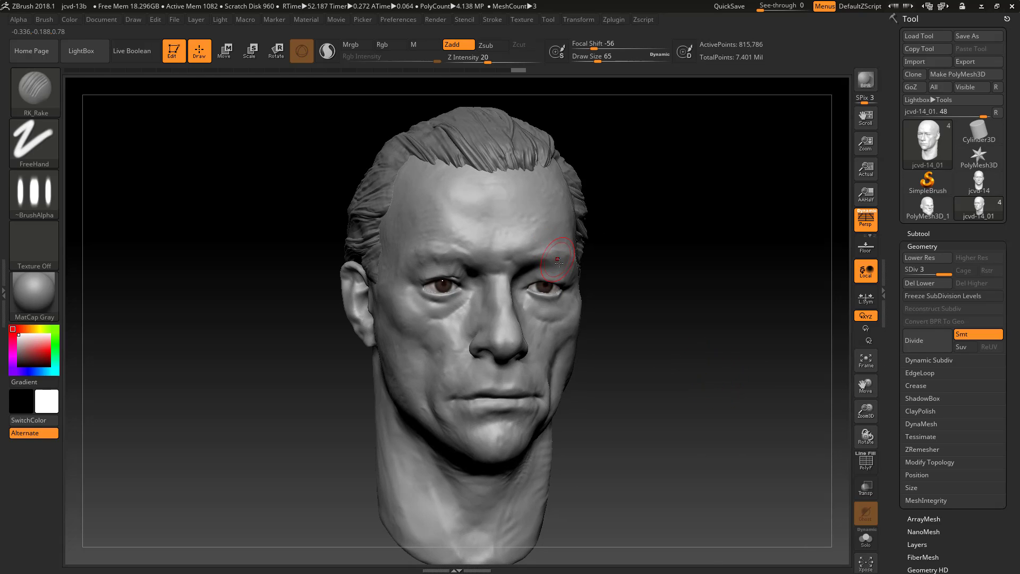
{"action": "mouse_move", "coordinate": [662, 280]}
{"action": "left_mouse_down"}
{"action": "mouse_move", "coordinate": [763, 257]}
{"action": "mouse_move", "coordinate": [769, 302]}
{"action": "left_mouse_up"}
{"action": "left_click_drag", "start_coordinate": [376, 412], "coordinate": [501, 292]}
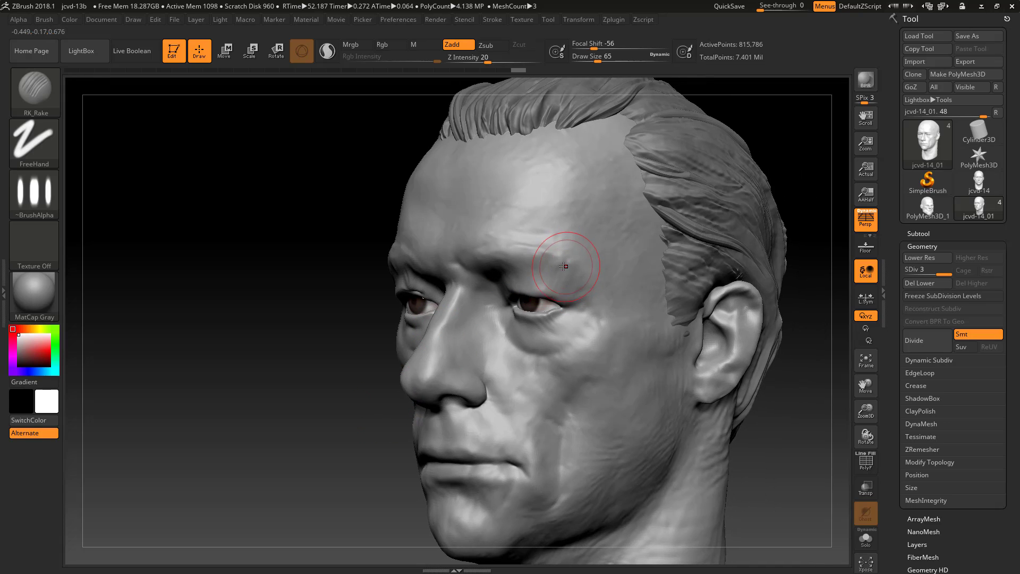
{"action": "key", "text": "s"}
{"action": "left_click_drag", "start_coordinate": [566, 264], "coordinate": [559, 264]}
{"action": "key", "text": "b"}
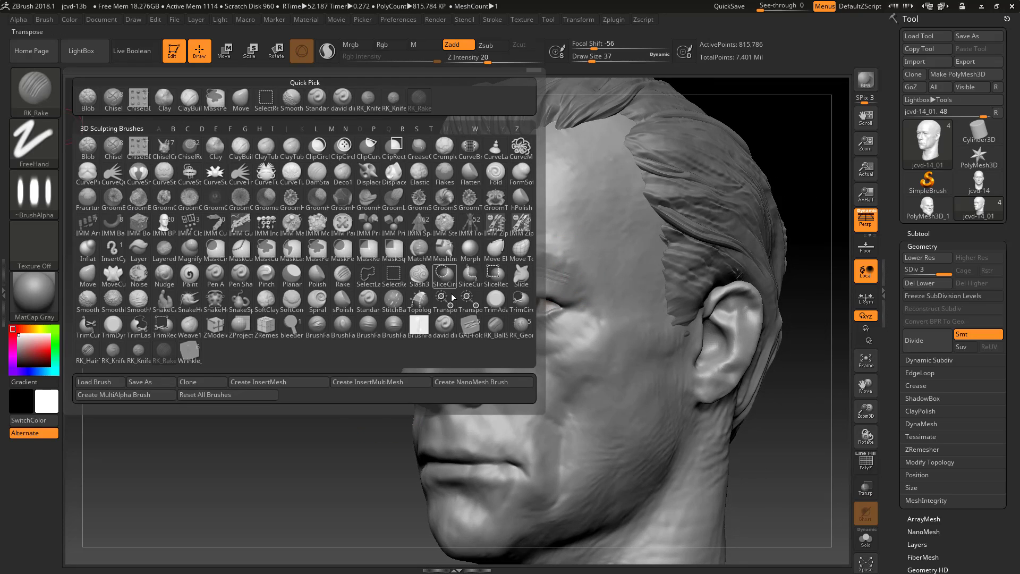
{"action": "mouse_move", "coordinate": [344, 283]}
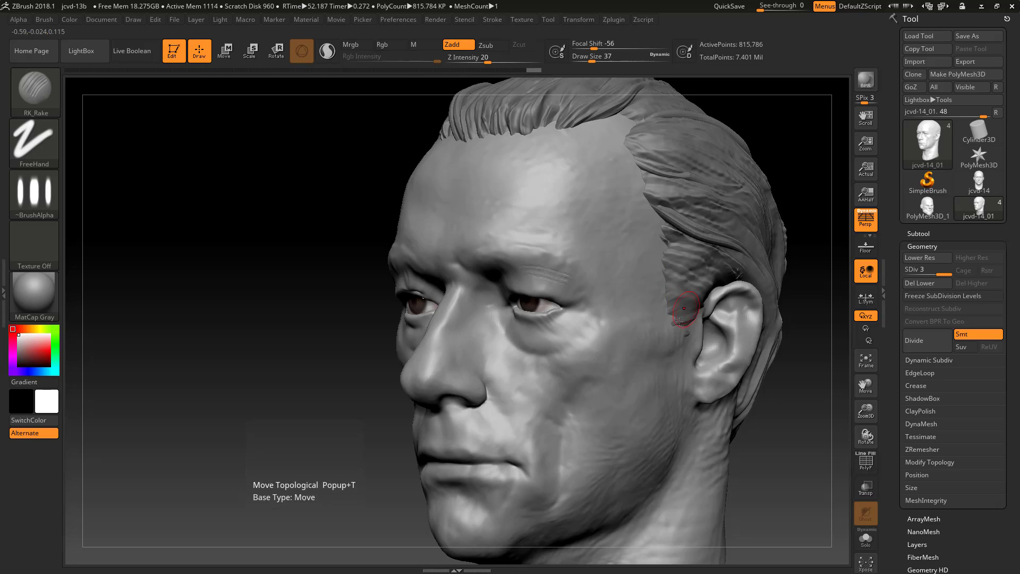
{"action": "key", "text": "s"}
{"action": "mouse_move", "coordinate": [555, 280]}
{"action": "left_mouse_down"}
{"action": "mouse_move", "coordinate": [572, 290]}
{"action": "mouse_move", "coordinate": [543, 278]}
{"action": "left_mouse_up"}
{"action": "key", "text": "alt"}
{"action": "mouse_move", "coordinate": [533, 263]}
{"action": "left_mouse_down", "text": "alt"}
{"action": "mouse_move", "coordinate": [521, 279]}
{"action": "mouse_move", "coordinate": [510, 263]}
{"action": "left_mouse_up", "text": "alt"}
{"action": "mouse_move", "coordinate": [519, 248]}
{"action": "left_mouse_down", "text": "alt"}
{"action": "mouse_move", "coordinate": [527, 266]}
{"action": "mouse_move", "coordinate": [554, 272]}
{"action": "mouse_move", "coordinate": [556, 293]}
{"action": "mouse_move", "coordinate": [585, 296]}
{"action": "mouse_move", "coordinate": [558, 335]}
{"action": "left_mouse_up", "text": "alt"}
Rake curved skin folds into the bag under the left eye with the draw size at 35.
{"action": "key", "text": "s"}
{"action": "key", "text": "s"}
{"action": "mouse_move", "coordinate": [591, 321]}
{"action": "left_mouse_down"}
{"action": "mouse_move", "coordinate": [554, 344]}
{"action": "mouse_move", "coordinate": [559, 336]}
{"action": "left_mouse_up"}
{"action": "mouse_move", "coordinate": [581, 318]}
{"action": "left_mouse_down"}
{"action": "mouse_move", "coordinate": [557, 345]}
{"action": "mouse_move", "coordinate": [578, 318]}
{"action": "mouse_move", "coordinate": [594, 319]}
{"action": "mouse_move", "coordinate": [585, 315]}
{"action": "mouse_move", "coordinate": [561, 344]}
{"action": "left_mouse_up"}
{"action": "left_click_drag", "start_coordinate": [557, 331], "coordinate": [544, 349], "text": "alt"}
{"action": "left_click_drag", "start_coordinate": [392, 419], "coordinate": [453, 410]}
{"action": "mouse_move", "coordinate": [524, 347]}
{"action": "left_mouse_down"}
{"action": "mouse_move", "coordinate": [540, 345]}
{"action": "mouse_move", "coordinate": [539, 331]}
{"action": "left_mouse_up"}
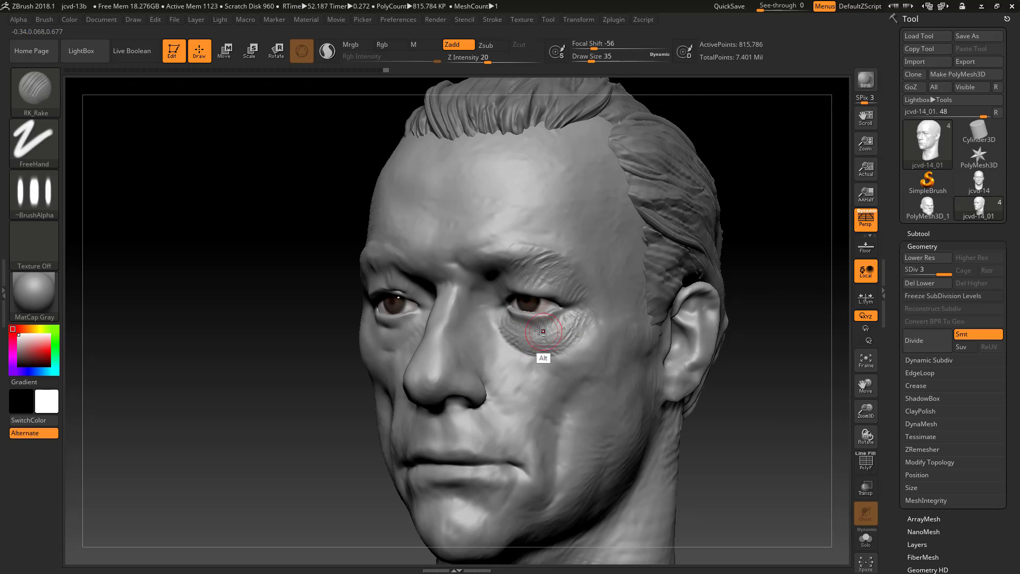
Carve fine inverted rake strokes around the inner corner and upper lid of the left eye.
{"action": "mouse_move", "coordinate": [505, 295]}
{"action": "left_mouse_down", "text": "alt"}
{"action": "mouse_move", "coordinate": [512, 290]}
{"action": "mouse_move", "coordinate": [494, 279]}
{"action": "left_mouse_up", "text": "alt"}
{"action": "left_click_drag", "start_coordinate": [740, 244], "coordinate": [765, 220]}
{"action": "mouse_move", "coordinate": [494, 284]}
{"action": "left_mouse_down", "text": "alt"}
{"action": "mouse_move", "coordinate": [517, 287]}
{"action": "mouse_move", "coordinate": [473, 276]}
{"action": "mouse_move", "coordinate": [492, 272]}
{"action": "left_mouse_up", "text": "alt"}
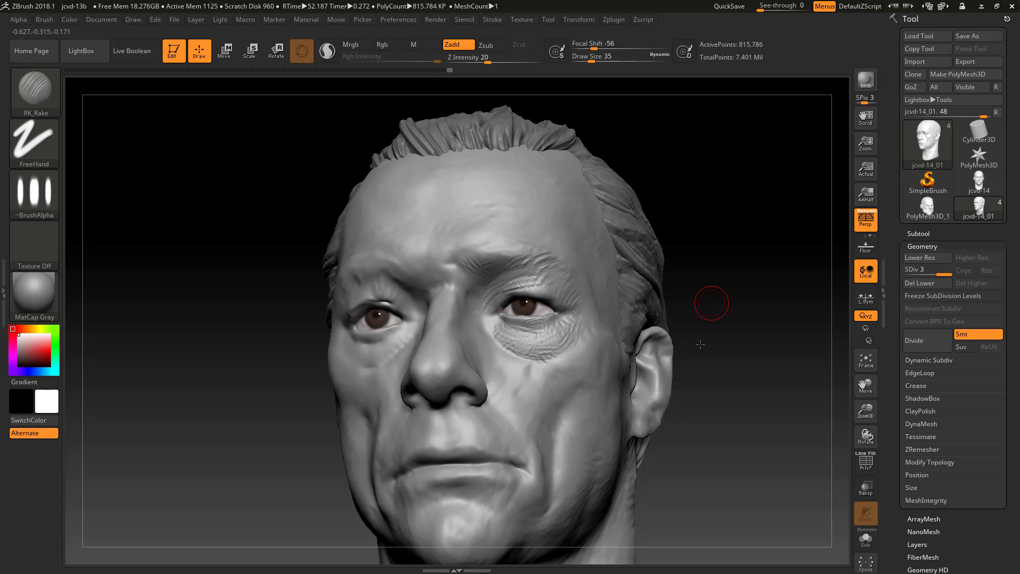
Extend the raked texture from the eye bag over the left cheekbone, crossing it with inverted strokes.
{"action": "mouse_move", "coordinate": [700, 344]}
{"action": "left_mouse_down"}
{"action": "mouse_move", "coordinate": [551, 362]}
{"action": "mouse_move", "coordinate": [581, 319]}
{"action": "left_mouse_up"}
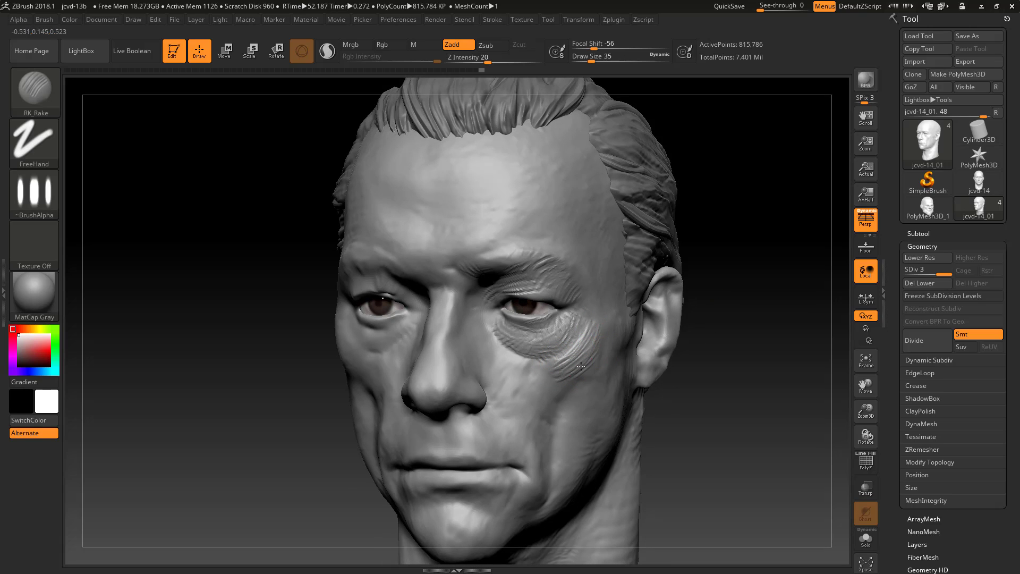
{"action": "mouse_move", "coordinate": [579, 363]}
{"action": "left_mouse_down", "text": "alt"}
{"action": "mouse_move", "coordinate": [556, 386]}
{"action": "mouse_move", "coordinate": [546, 382]}
{"action": "mouse_move", "coordinate": [584, 383]}
{"action": "mouse_move", "coordinate": [589, 328]}
{"action": "mouse_move", "coordinate": [599, 347]}
{"action": "mouse_move", "coordinate": [590, 364]}
{"action": "left_mouse_up", "text": "alt"}
{"action": "mouse_move", "coordinate": [569, 320]}
{"action": "left_mouse_down", "text": "alt"}
{"action": "mouse_move", "coordinate": [578, 350]}
{"action": "mouse_move", "coordinate": [583, 340]}
{"action": "mouse_move", "coordinate": [576, 355]}
{"action": "left_mouse_up", "text": "alt"}
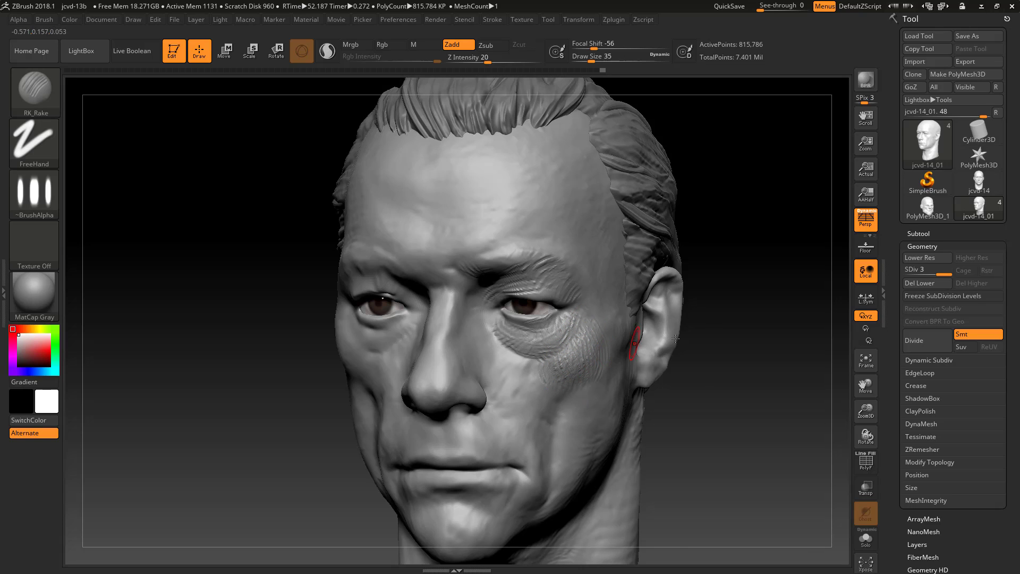
Enlarge the brush to draw size 59 and rake long strokes down the outer left cheek.
{"action": "mouse_move", "coordinate": [691, 346]}
{"action": "left_mouse_down"}
{"action": "mouse_move", "coordinate": [616, 351]}
{"action": "mouse_move", "coordinate": [603, 388]}
{"action": "left_mouse_up"}
{"action": "key", "text": "s"}
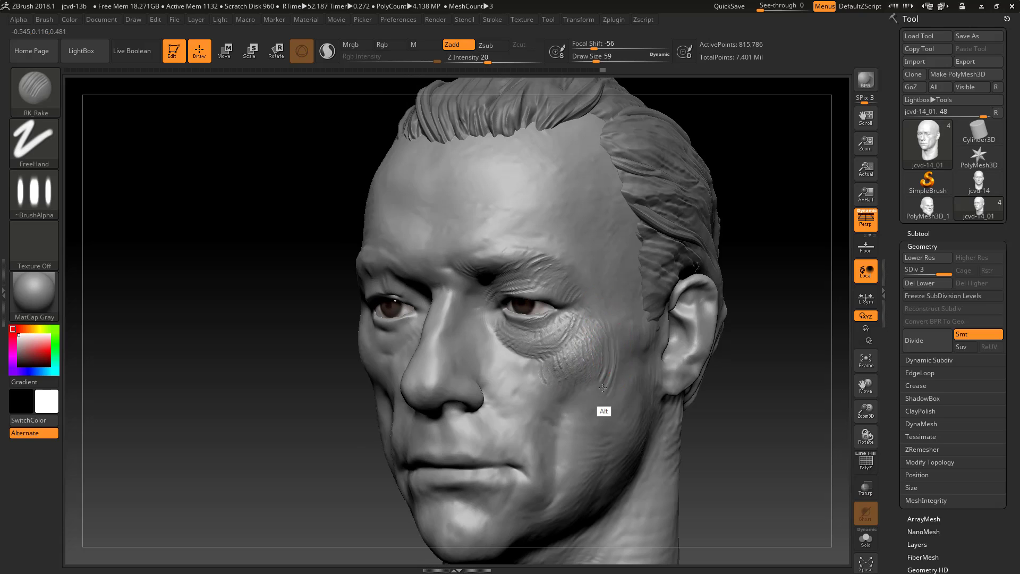
{"action": "mouse_move", "coordinate": [612, 353]}
{"action": "left_mouse_down", "text": "alt"}
{"action": "mouse_move", "coordinate": [605, 381]}
{"action": "mouse_move", "coordinate": [611, 373]}
{"action": "mouse_move", "coordinate": [557, 412]}
{"action": "left_mouse_up", "text": "alt"}
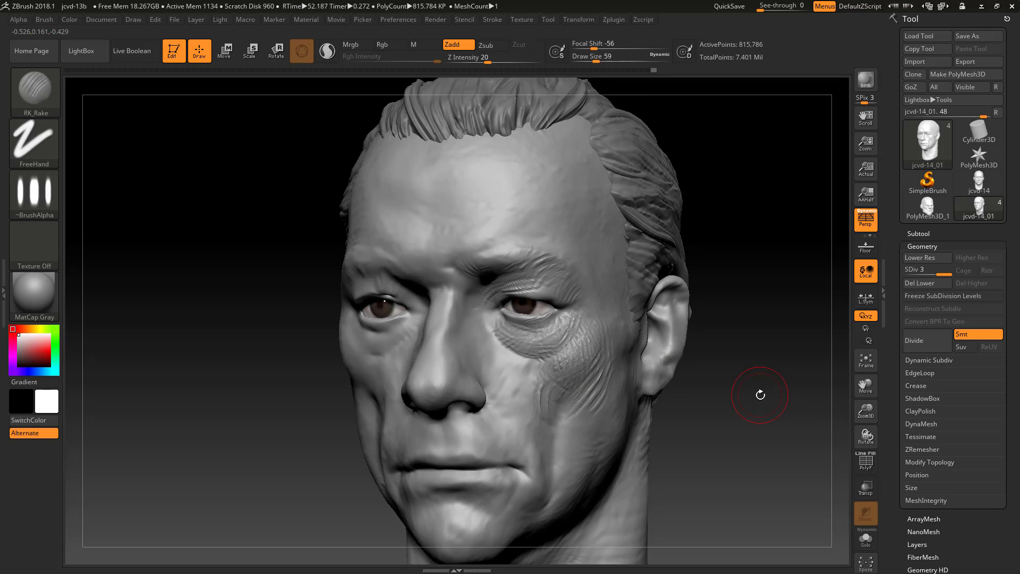
Try the standard Rake brush at Z Intensity 100 on the cheek beside the nose and undo the strokes.
{"action": "left_click", "coordinate": [35, 87]}
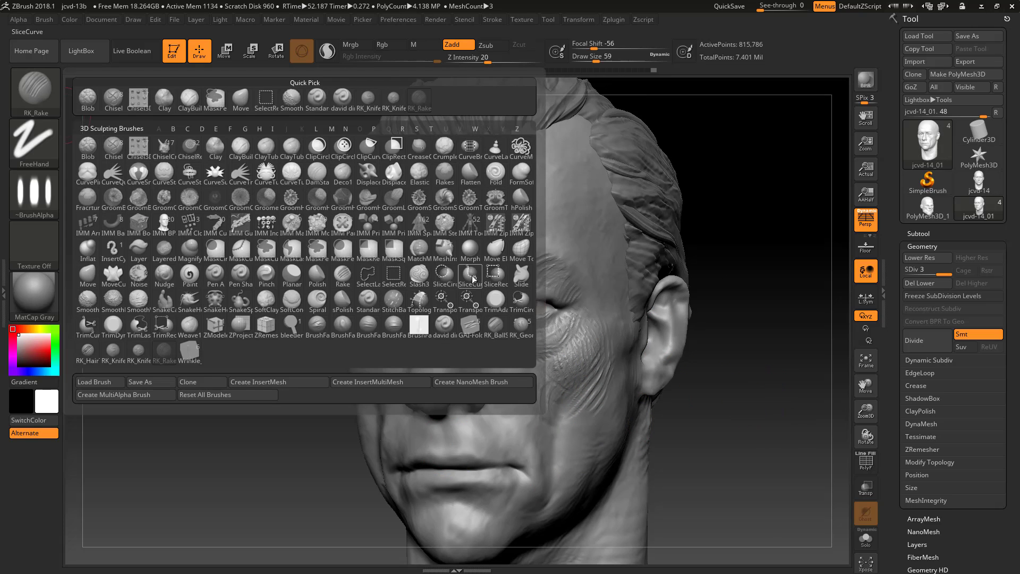
{"action": "left_click", "coordinate": [345, 282]}
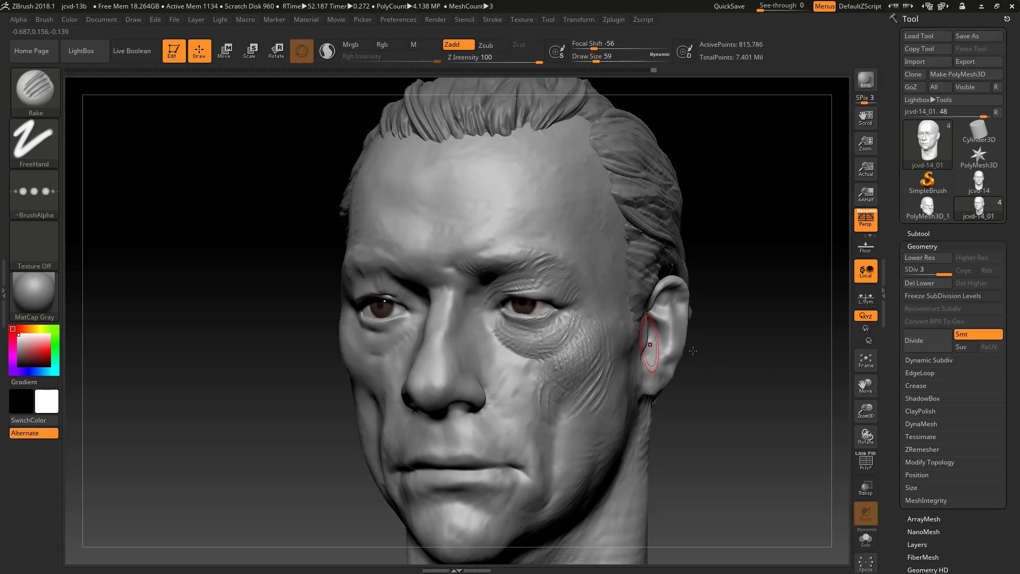
{"action": "mouse_move", "coordinate": [716, 360]}
{"action": "left_mouse_down"}
{"action": "mouse_move", "coordinate": [738, 443]}
{"action": "mouse_move", "coordinate": [733, 373]}
{"action": "left_mouse_up"}
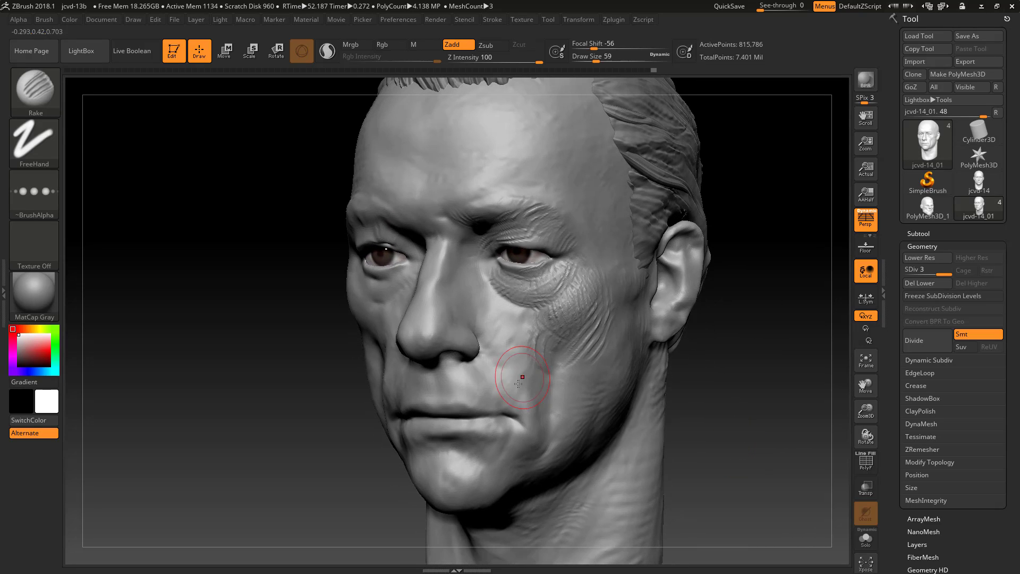
{"action": "mouse_move", "coordinate": [519, 366]}
{"action": "left_mouse_down"}
{"action": "mouse_move", "coordinate": [530, 335]}
{"action": "mouse_move", "coordinate": [506, 365]}
{"action": "mouse_move", "coordinate": [495, 315]}
{"action": "mouse_move", "coordinate": [503, 342]}
{"action": "mouse_move", "coordinate": [507, 318]}
{"action": "mouse_move", "coordinate": [473, 291]}
{"action": "mouse_move", "coordinate": [479, 276]}
{"action": "left_mouse_up"}
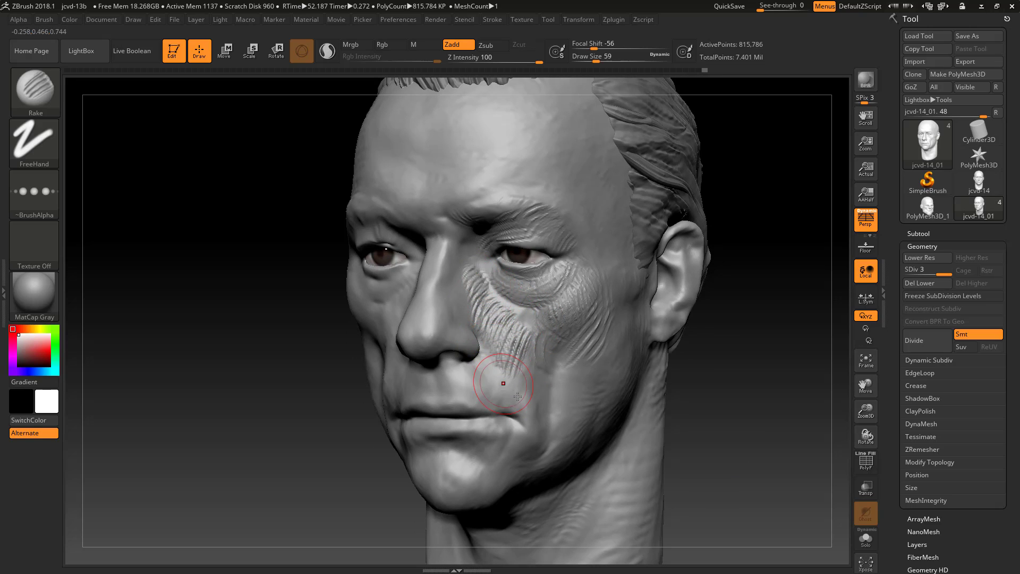
{"action": "key", "text": "ctrl"}
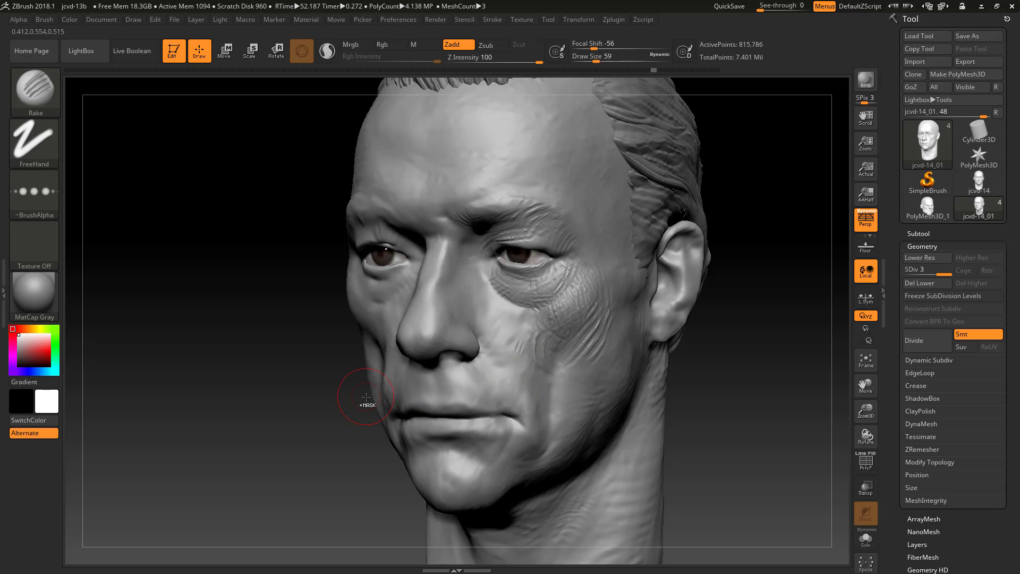
Switch back to RK_Rake and texture the left cheek from the temple side across to the nose.
{"action": "left_click", "coordinate": [42, 94]}
{"action": "left_click", "coordinate": [164, 355]}
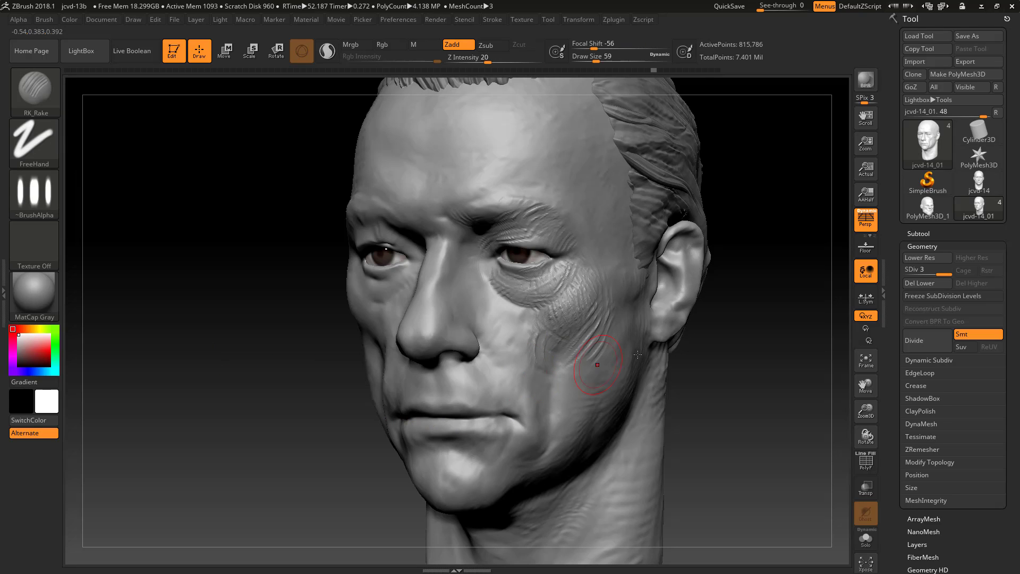
{"action": "left_click_drag", "start_coordinate": [724, 358], "coordinate": [656, 349]}
{"action": "mouse_move", "coordinate": [612, 285]}
{"action": "left_mouse_down", "text": "alt"}
{"action": "mouse_move", "coordinate": [602, 260]}
{"action": "mouse_move", "coordinate": [550, 379]}
{"action": "mouse_move", "coordinate": [502, 327]}
{"action": "mouse_move", "coordinate": [532, 335]}
{"action": "mouse_move", "coordinate": [502, 334]}
{"action": "mouse_move", "coordinate": [495, 316]}
{"action": "mouse_move", "coordinate": [520, 366]}
{"action": "left_mouse_up", "text": "alt"}
Set the draw size to 37 and add crossing inverted strokes over the left cheekbone and beneath the eye.
{"action": "key", "text": "s"}
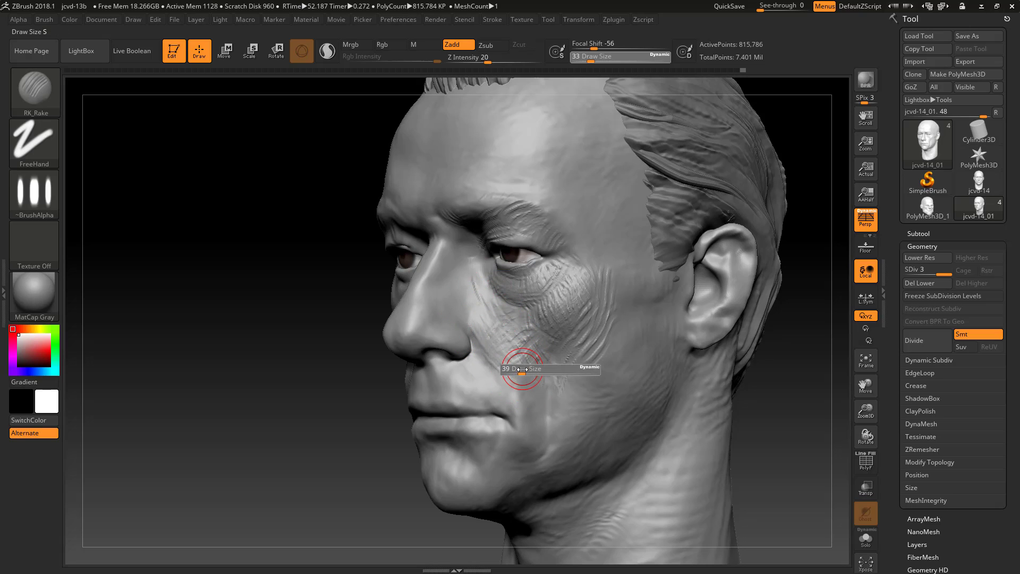
{"action": "left_click_drag", "start_coordinate": [543, 315], "coordinate": [565, 317], "text": "alt"}
{"action": "left_click_drag", "start_coordinate": [552, 300], "coordinate": [569, 313], "text": "alt"}
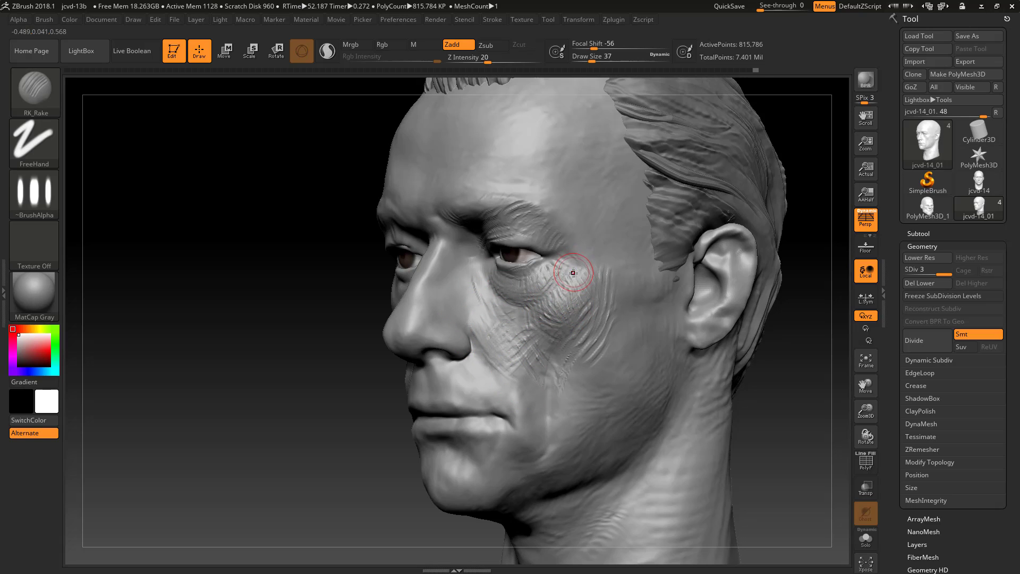
{"action": "key", "text": "i"}
{"action": "left_click_drag", "start_coordinate": [309, 414], "coordinate": [372, 417]}
{"action": "mouse_move", "coordinate": [542, 307]}
{"action": "left_mouse_down", "text": "alt"}
{"action": "mouse_move", "coordinate": [573, 300]}
{"action": "mouse_move", "coordinate": [569, 279]}
{"action": "mouse_move", "coordinate": [545, 268]}
{"action": "mouse_move", "coordinate": [556, 278]}
{"action": "mouse_move", "coordinate": [495, 287]}
{"action": "mouse_move", "coordinate": [492, 298]}
{"action": "left_mouse_up", "text": "alt"}
Reduce the draw size to 20 and refine the wrinkles under the left eye and across the cheekbone.
{"action": "left_click_drag", "start_coordinate": [593, 61], "coordinate": [590, 62]}
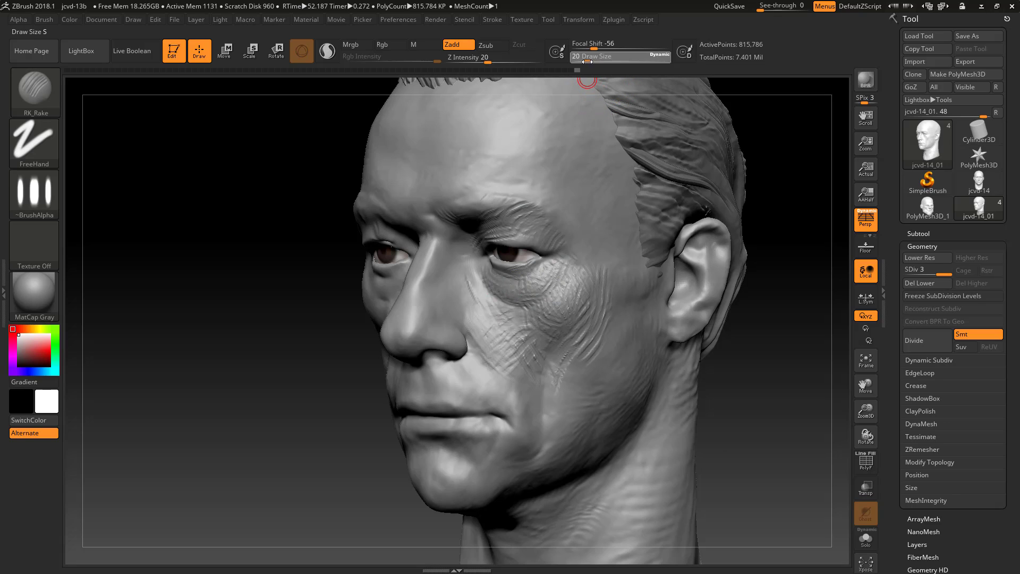
{"action": "mouse_move", "coordinate": [514, 303]}
{"action": "left_mouse_down", "text": "alt"}
{"action": "mouse_move", "coordinate": [512, 293]}
{"action": "mouse_move", "coordinate": [516, 306]}
{"action": "mouse_move", "coordinate": [549, 281]}
{"action": "mouse_move", "coordinate": [500, 302]}
{"action": "left_mouse_up", "text": "alt"}
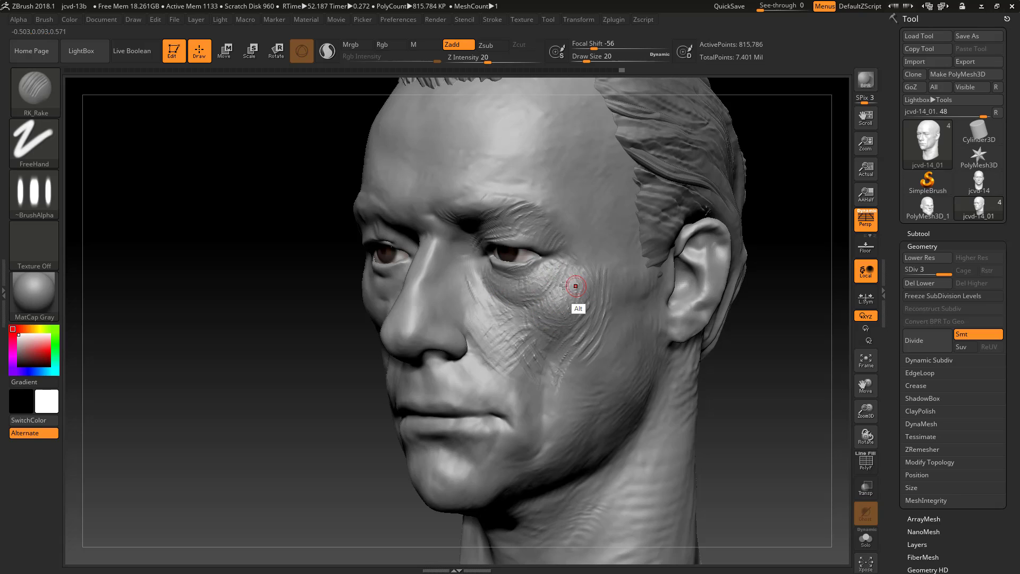
{"action": "mouse_move", "coordinate": [574, 287]}
{"action": "left_mouse_down", "text": "alt"}
{"action": "mouse_move", "coordinate": [568, 253]}
{"action": "mouse_move", "coordinate": [584, 268]}
{"action": "left_mouse_up", "text": "alt"}
{"action": "left_click_drag", "start_coordinate": [788, 342], "coordinate": [730, 316], "text": "alt"}
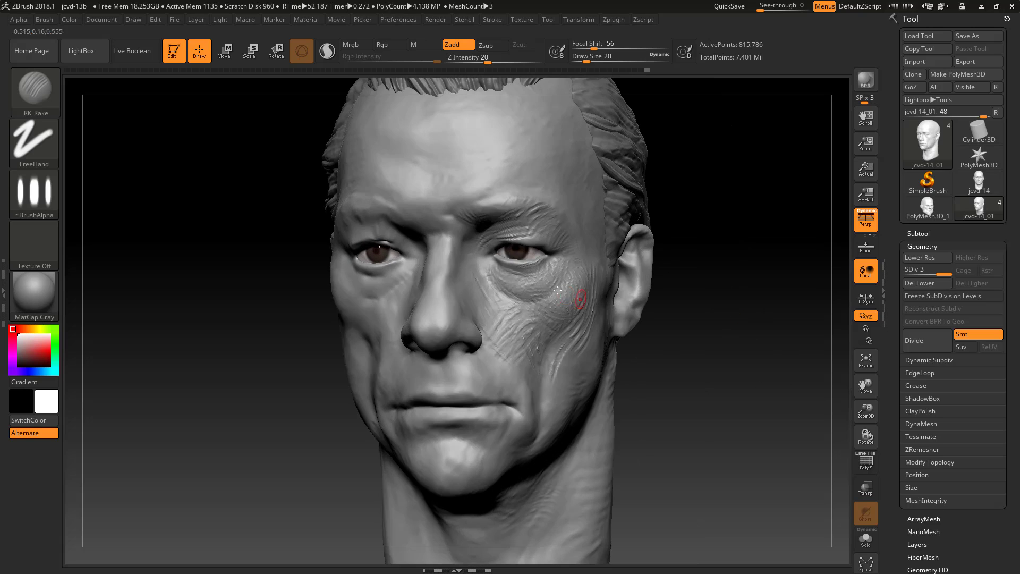
{"action": "mouse_move", "coordinate": [575, 296]}
{"action": "left_mouse_down", "text": "alt"}
{"action": "mouse_move", "coordinate": [558, 288]}
{"action": "mouse_move", "coordinate": [565, 275]}
{"action": "mouse_move", "coordinate": [508, 308]}
{"action": "mouse_move", "coordinate": [532, 292]}
{"action": "mouse_move", "coordinate": [530, 307]}
{"action": "left_mouse_up", "text": "alt"}
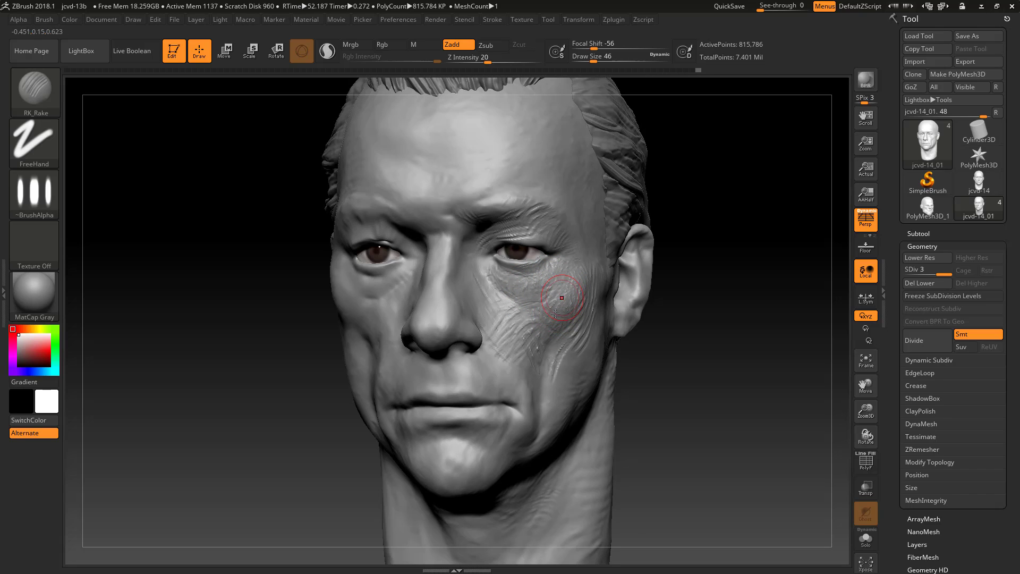
Add inverted RK_Rake strokes from the left cheekbone toward the nose.
{"action": "mouse_move", "coordinate": [583, 315]}
{"action": "left_mouse_down", "text": "alt"}
{"action": "mouse_move", "coordinate": [590, 268]}
{"action": "mouse_move", "coordinate": [548, 337]}
{"action": "mouse_move", "coordinate": [502, 342]}
{"action": "mouse_move", "coordinate": [494, 297]}
{"action": "left_mouse_up", "text": "alt"}
{"action": "mouse_move", "coordinate": [699, 359]}
{"action": "left_mouse_down", "text": "alt"}
{"action": "mouse_move", "coordinate": [630, 336]}
{"action": "mouse_move", "coordinate": [667, 371]}
{"action": "mouse_move", "coordinate": [685, 365]}
{"action": "mouse_move", "coordinate": [747, 423]}
{"action": "left_mouse_up", "text": "alt"}
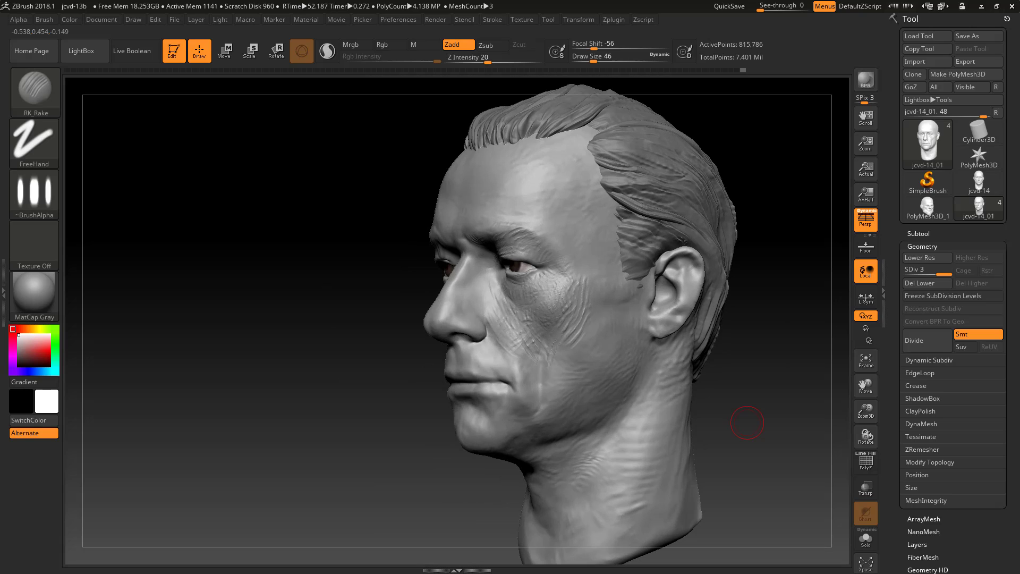
{"action": "left_click_drag", "start_coordinate": [351, 437], "coordinate": [149, 158]}
Select the RK_KnifeSoft_DS brush and set its draw size to 68.
{"action": "key", "text": "b"}
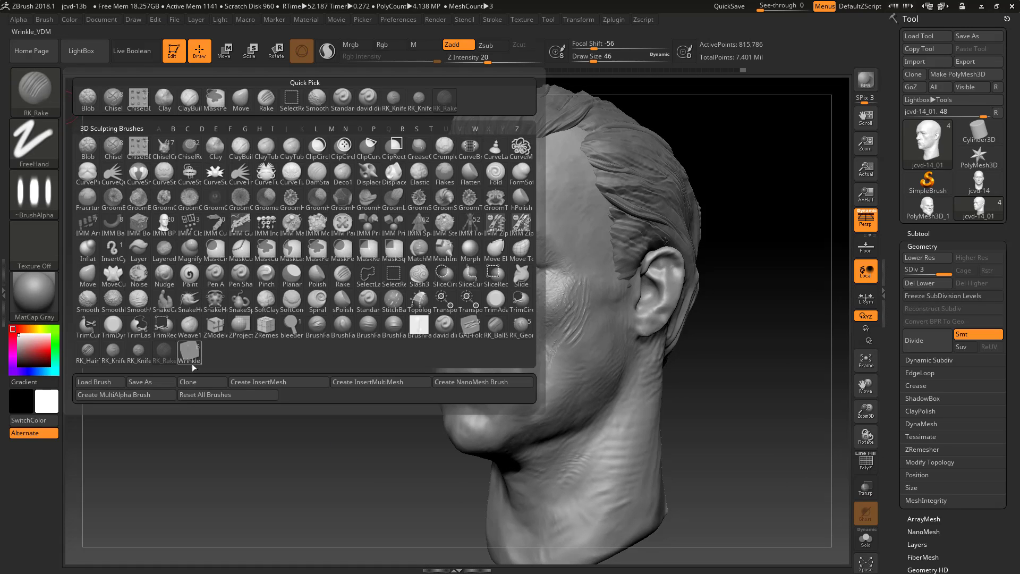
{"action": "left_click", "coordinate": [140, 352]}
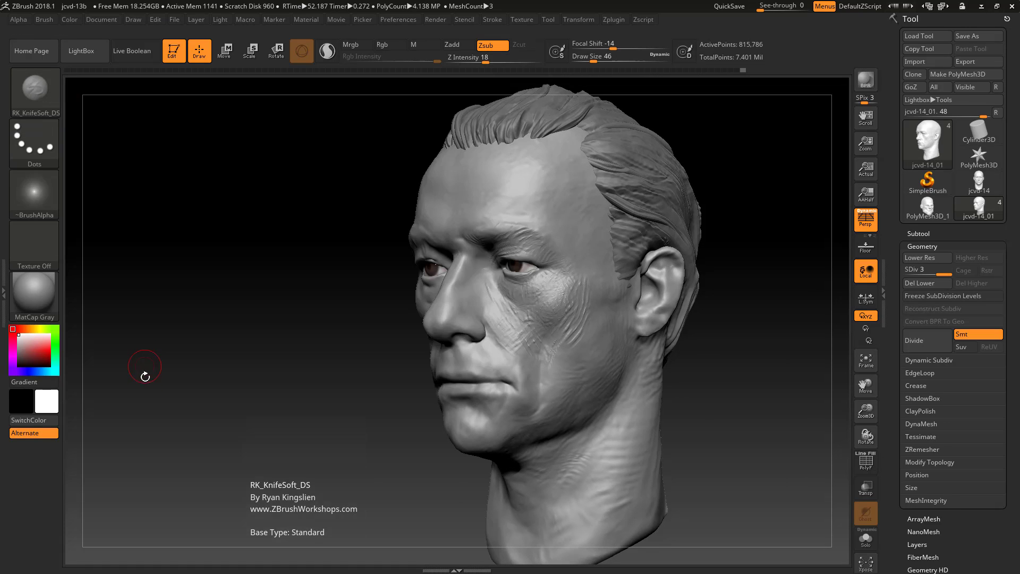
{"action": "left_click_drag", "start_coordinate": [712, 375], "coordinate": [671, 330]}
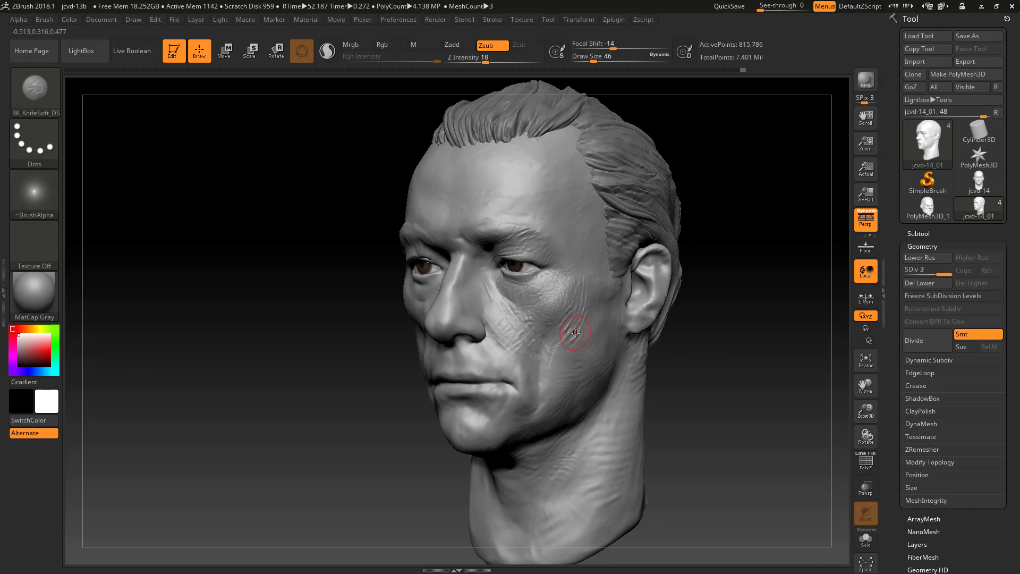
{"action": "key", "text": "s"}
{"action": "left_click_drag", "start_coordinate": [575, 332], "coordinate": [585, 333]}
{"action": "mouse_move", "coordinate": [707, 367]}
{"action": "left_mouse_down"}
{"action": "mouse_move", "coordinate": [716, 387]}
{"action": "mouse_move", "coordinate": [742, 380]}
{"action": "mouse_move", "coordinate": [741, 336]}
{"action": "left_mouse_up"}
{"action": "key", "text": "s"}
{"action": "left_click_drag", "start_coordinate": [508, 344], "coordinate": [504, 344]}
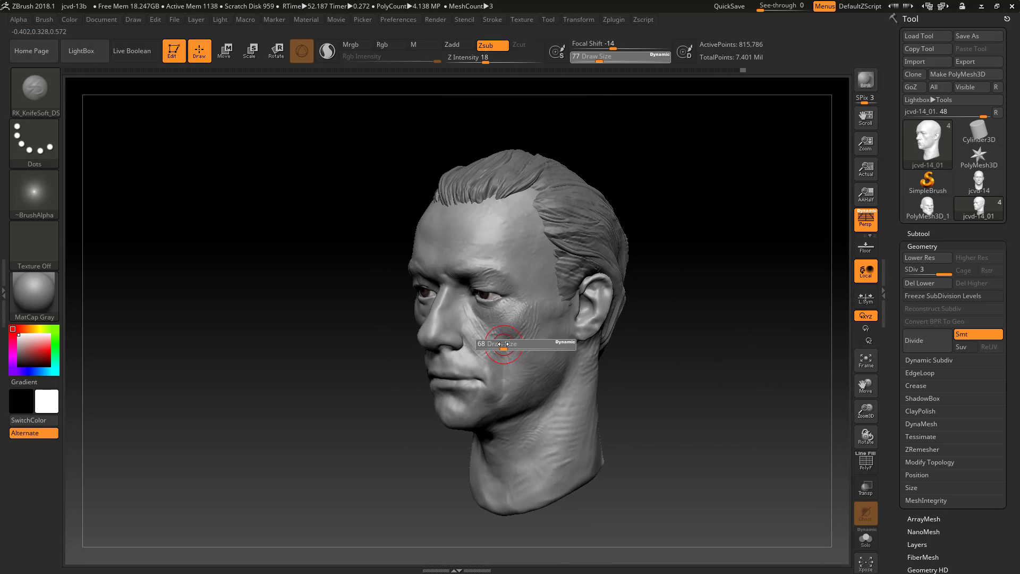
Reduce the draw size to 44 and carve the left cheek fold running down beside the corner of the mouth.
{"action": "mouse_move", "coordinate": [667, 388]}
{"action": "left_mouse_down", "text": "alt"}
{"action": "mouse_move", "coordinate": [671, 372]}
{"action": "mouse_move", "coordinate": [724, 381]}
{"action": "left_mouse_up", "text": "alt"}
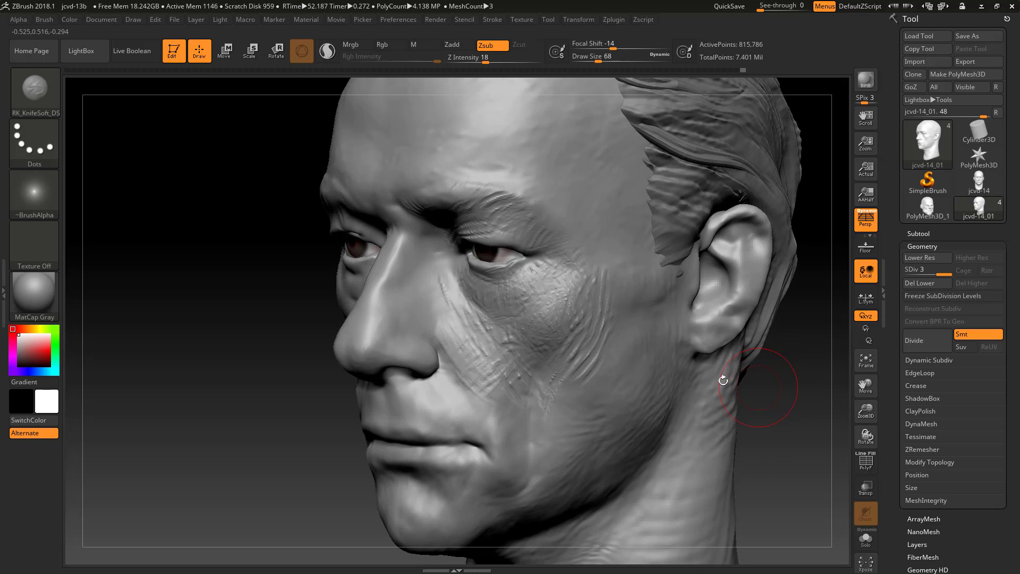
{"action": "key", "text": "s"}
{"action": "left_click_drag", "start_coordinate": [515, 378], "coordinate": [511, 379]}
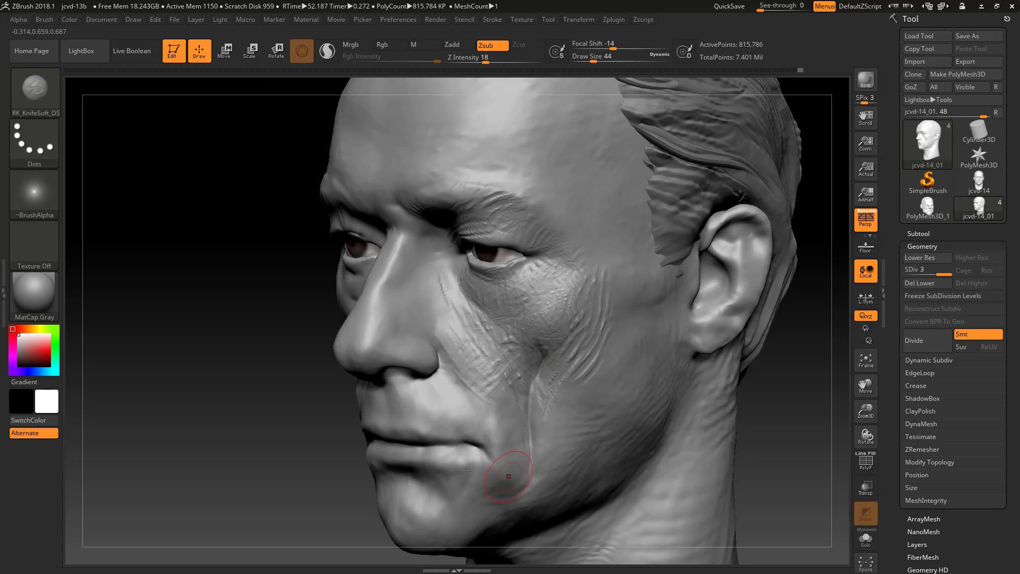
{"action": "left_click_drag", "start_coordinate": [340, 471], "coordinate": [333, 462], "text": "alt"}
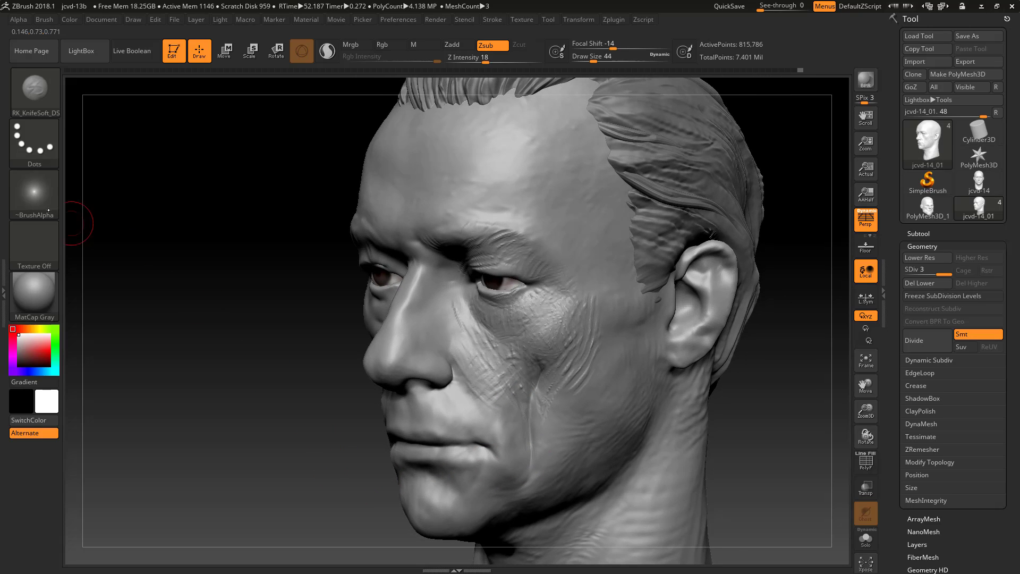
Apply Alpha 18 with a draw size of 27 and cut fine creases at the left eye's outer corner and beneath the eye.
{"action": "left_click", "coordinate": [30, 193]}
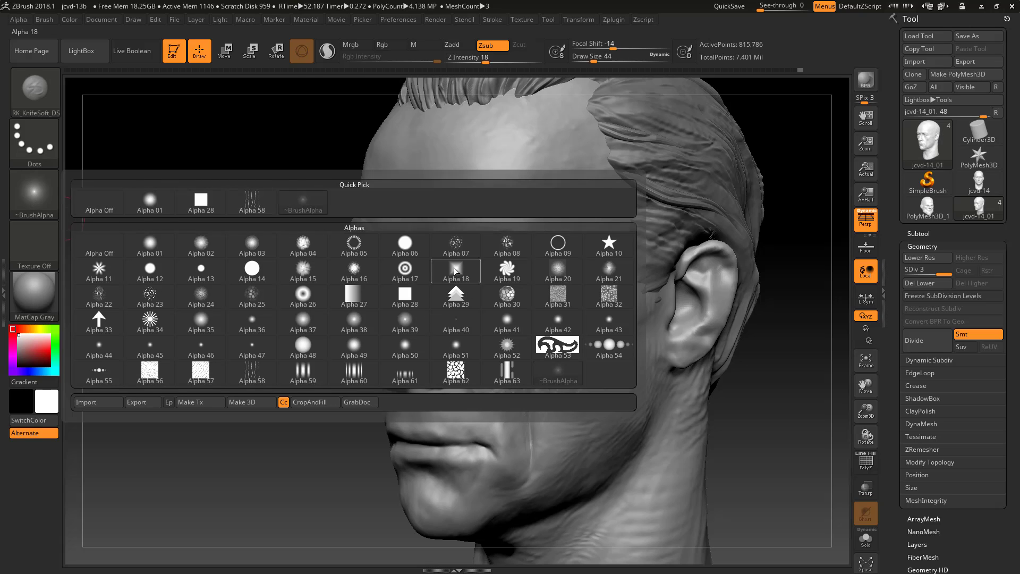
{"action": "left_click", "coordinate": [454, 271]}
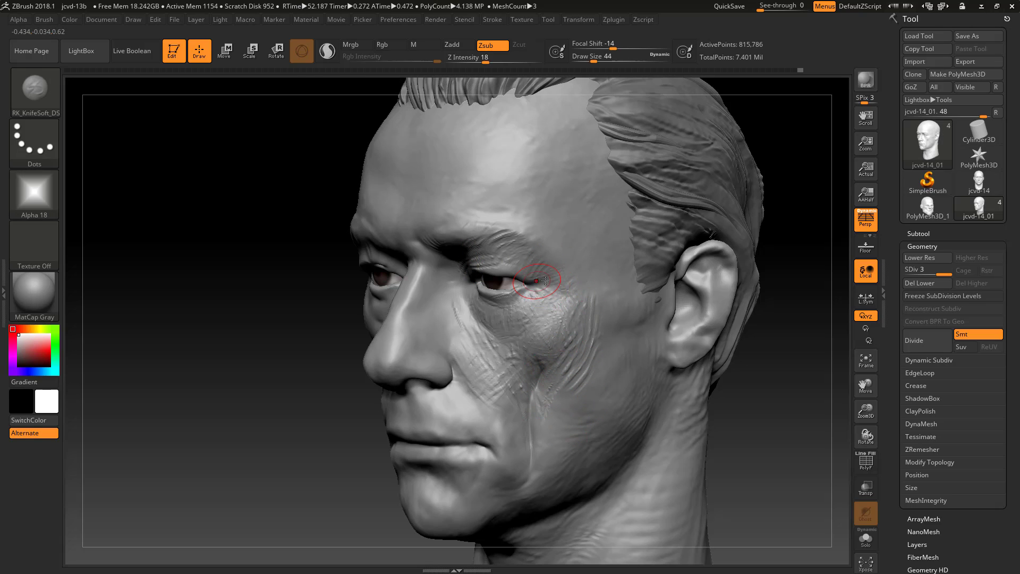
{"action": "key", "text": "s"}
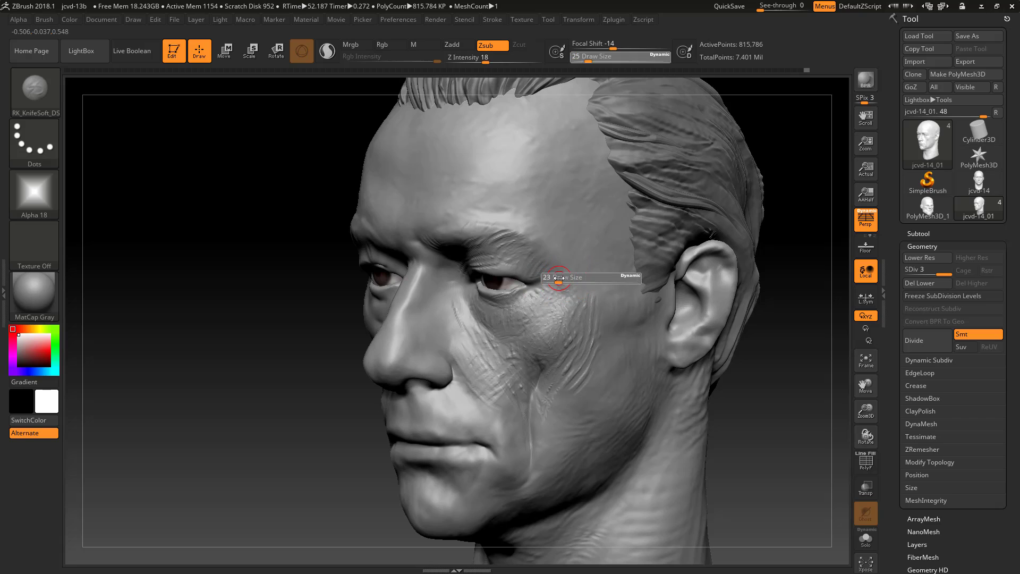
{"action": "left_click", "coordinate": [555, 278]}
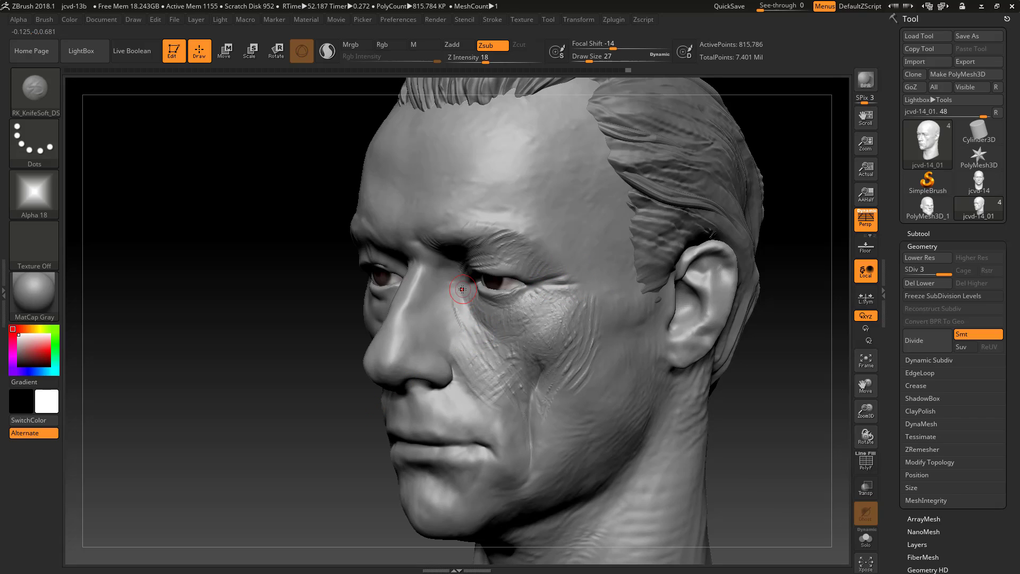
{"action": "left_click_drag", "start_coordinate": [372, 448], "coordinate": [486, 335]}
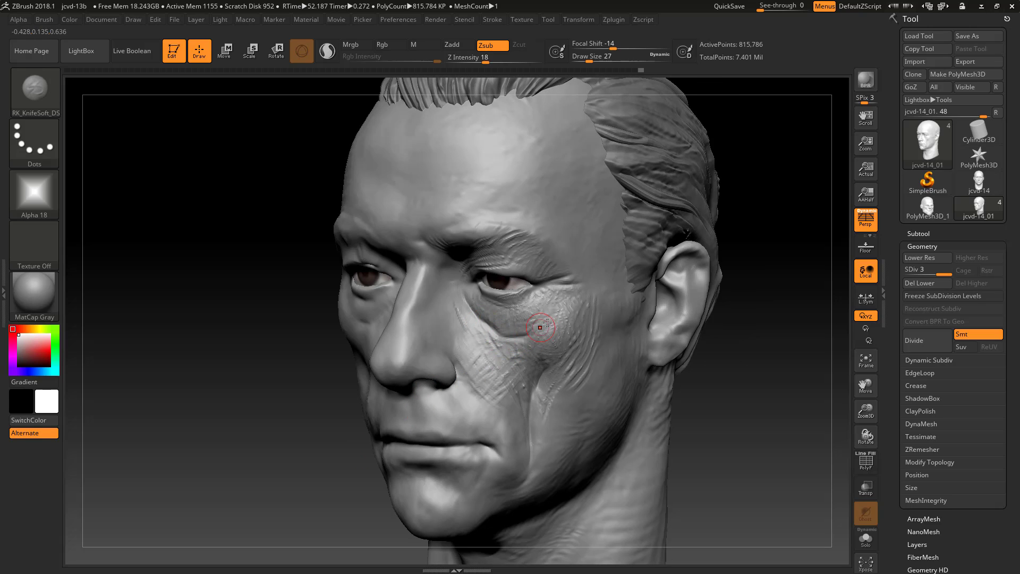
Restore the knife brush's own ~BrushAlpha and switch back to the RK_Rake brush.
{"action": "key", "text": "b"}
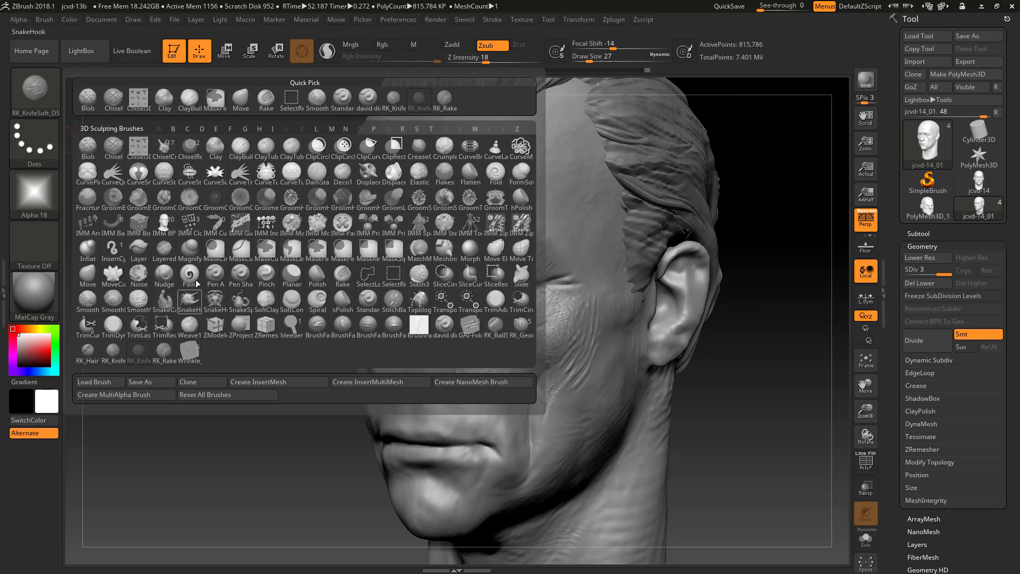
{"action": "left_click", "coordinate": [29, 196]}
{"action": "left_click", "coordinate": [329, 191]}
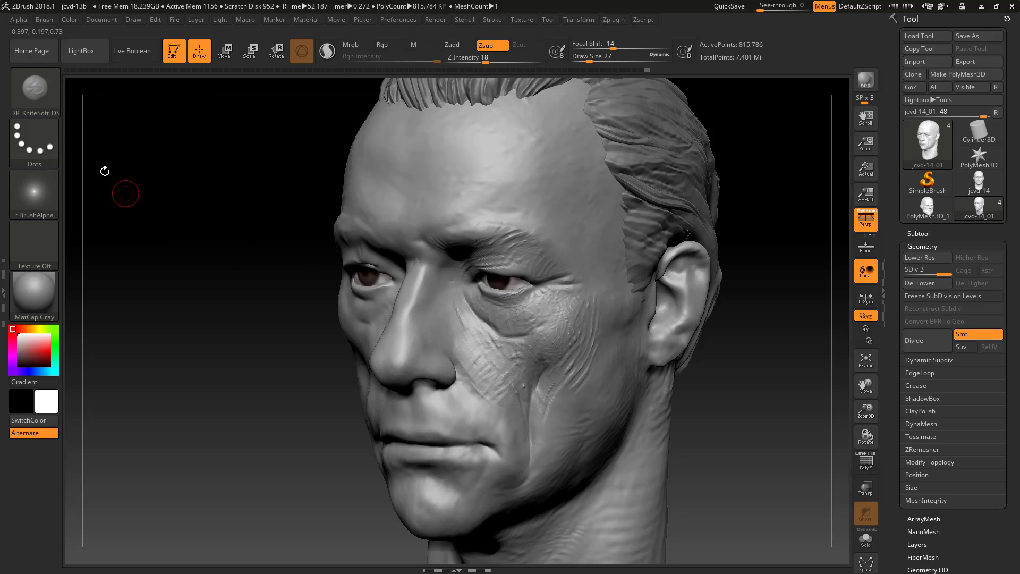
{"action": "left_click", "coordinate": [33, 94]}
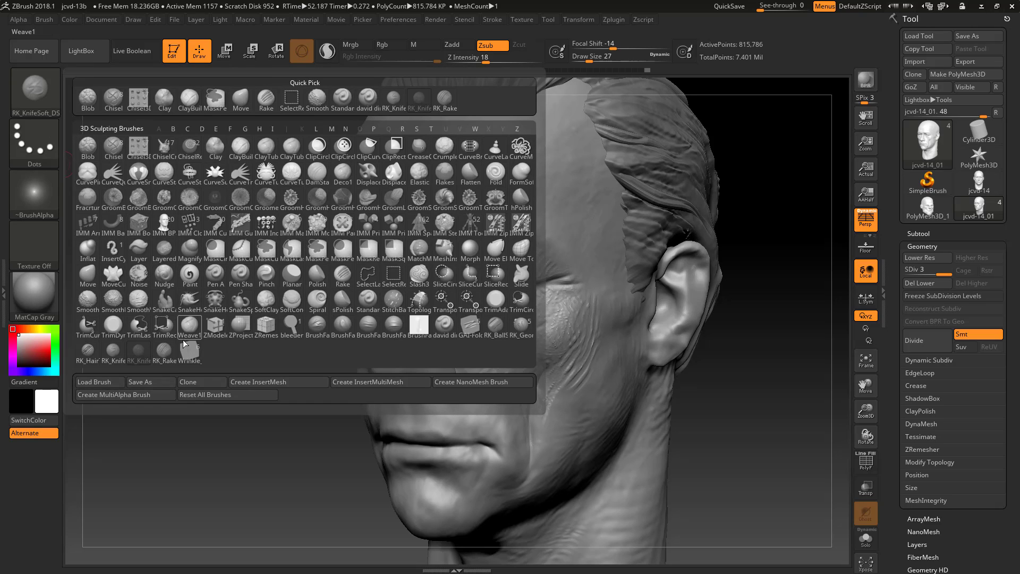
{"action": "left_click", "coordinate": [183, 340]}
Set the draw size to 27 and rake texture under the left eye and into the cheek fold, using inverted strokes on the fold.
{"action": "key", "text": "s"}
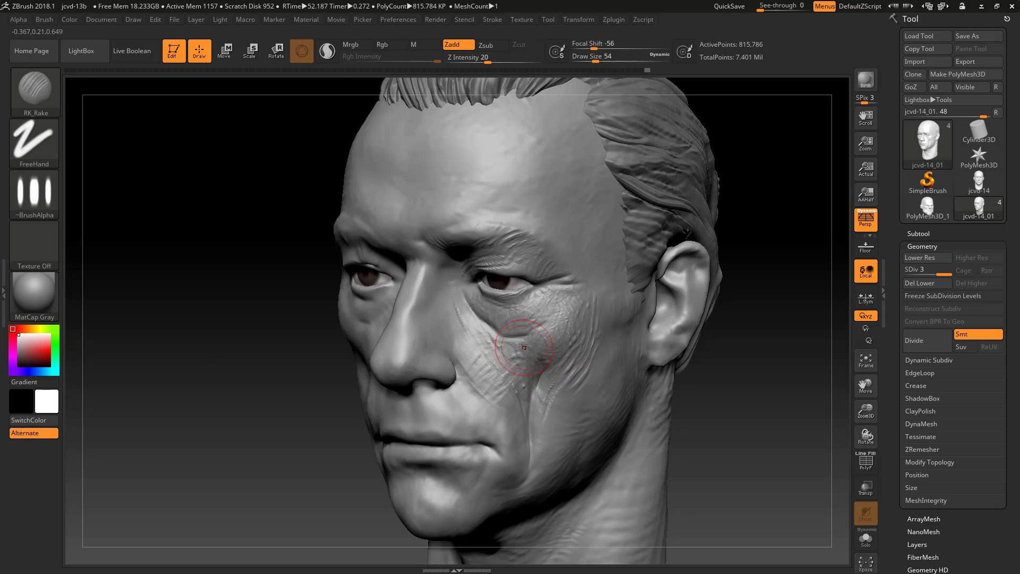
{"action": "key", "text": "s"}
{"action": "key", "text": "super"}
{"action": "key", "text": "super"}
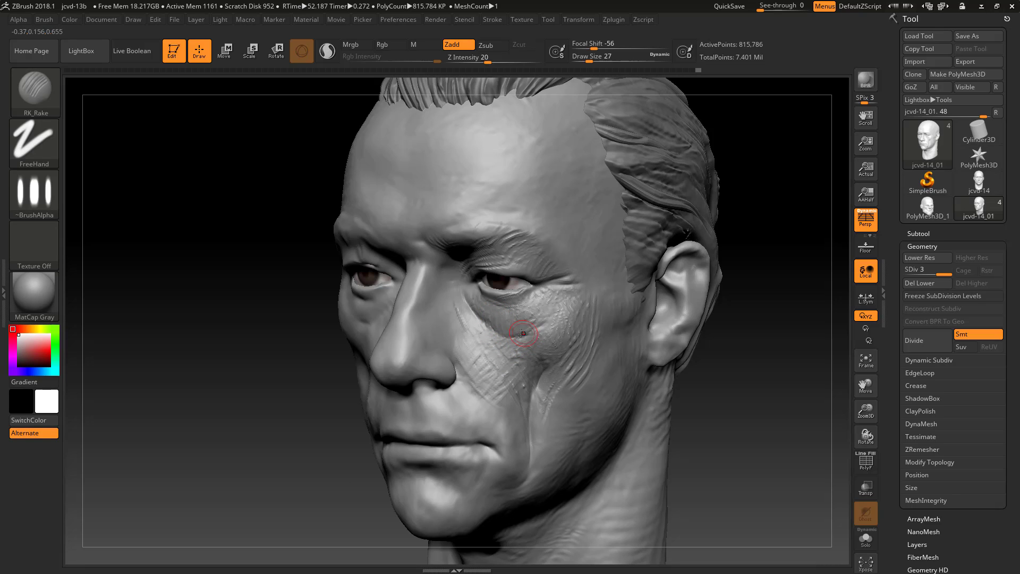
{"action": "mouse_move", "coordinate": [535, 384]}
{"action": "left_mouse_down", "text": "alt"}
{"action": "mouse_move", "coordinate": [533, 405]}
{"action": "mouse_move", "coordinate": [542, 393]}
{"action": "left_mouse_up", "text": "alt"}
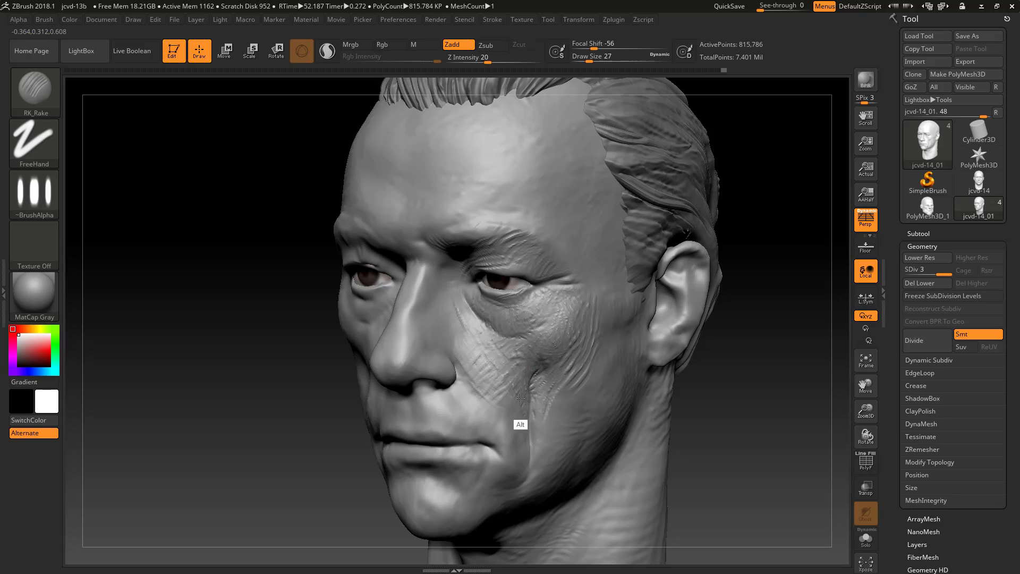
{"action": "left_click_drag", "start_coordinate": [521, 398], "coordinate": [528, 374], "text": "alt"}
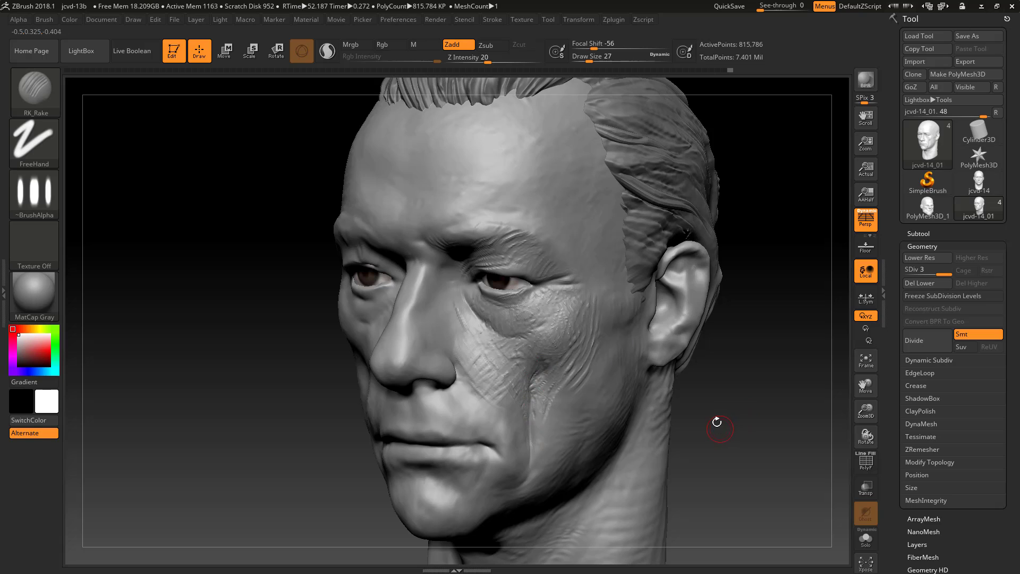
Select the RK_Knife brush and set its draw size to 51.
{"action": "key", "text": "b"}
{"action": "left_click", "coordinate": [138, 362]}
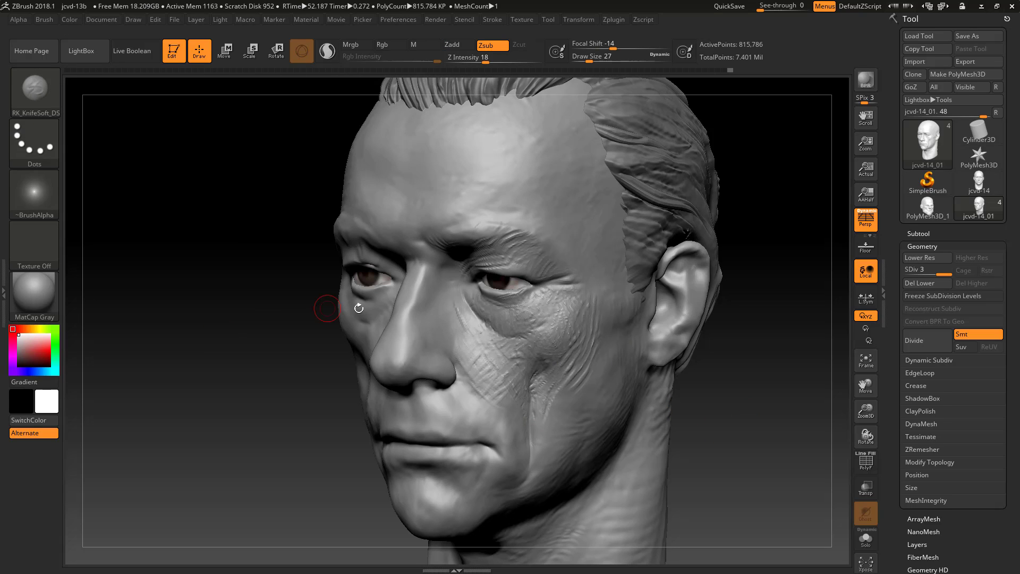
{"action": "key", "text": "b"}
{"action": "left_click", "coordinate": [113, 351]}
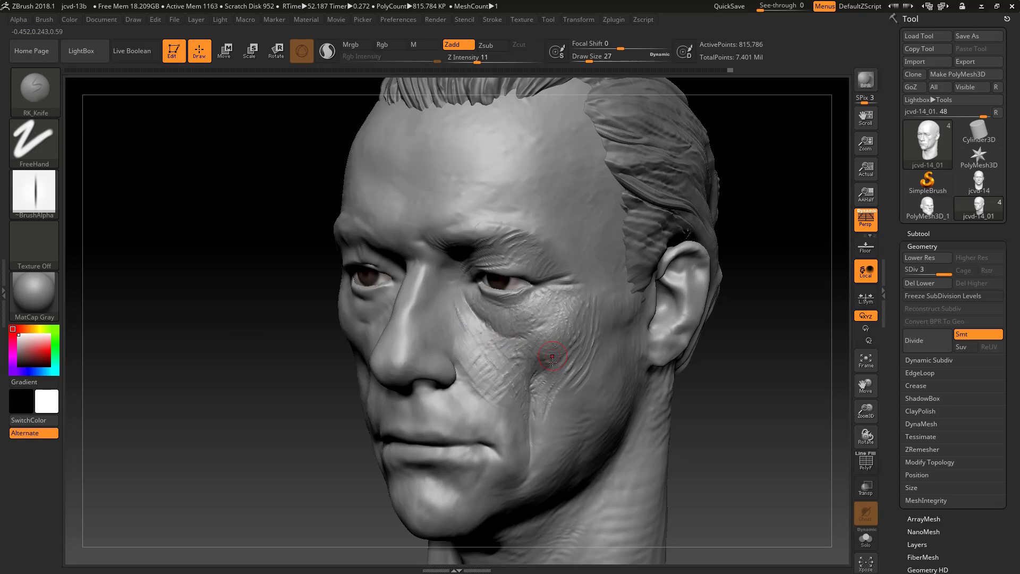
{"action": "key", "text": "s"}
{"action": "key", "text": "s"}
{"action": "left_click_drag", "start_coordinate": [554, 213], "coordinate": [549, 213]}
Carve thin horizontal wrinkles across the forehead and soften them with the Smooth brush.
{"action": "left_click_drag", "start_coordinate": [522, 126], "coordinate": [525, 138]}
{"action": "key", "text": "ctrl+z"}
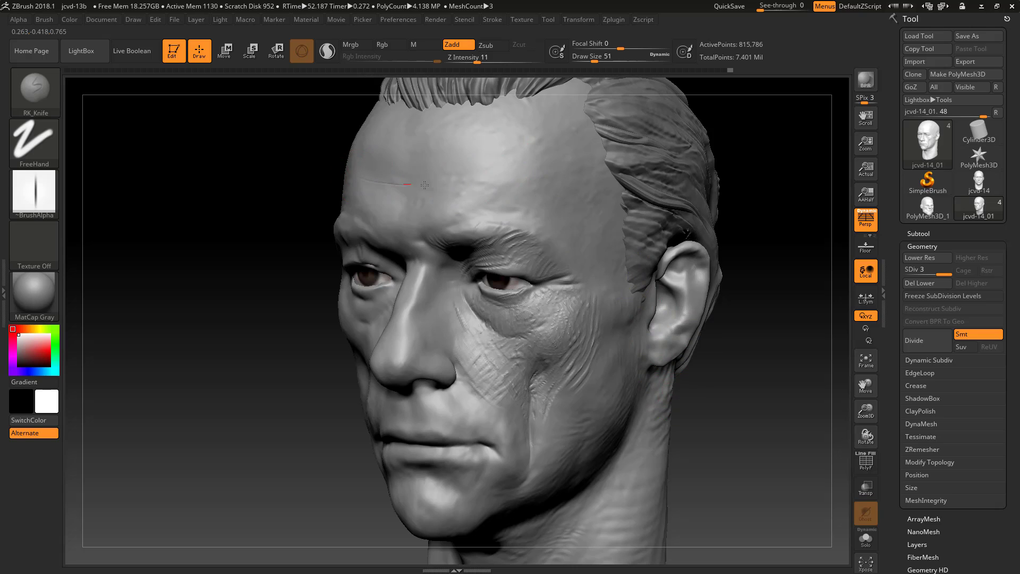
{"action": "left_click_drag", "start_coordinate": [485, 182], "coordinate": [466, 177]}
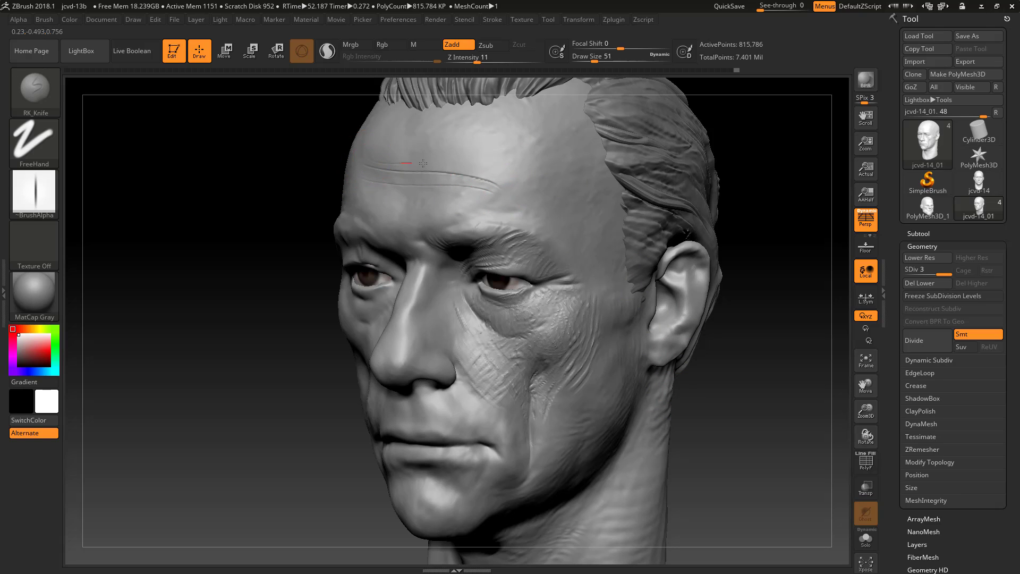
{"action": "key", "text": "shift"}
{"action": "left_click_drag", "start_coordinate": [477, 173], "coordinate": [394, 207], "text": "shift"}
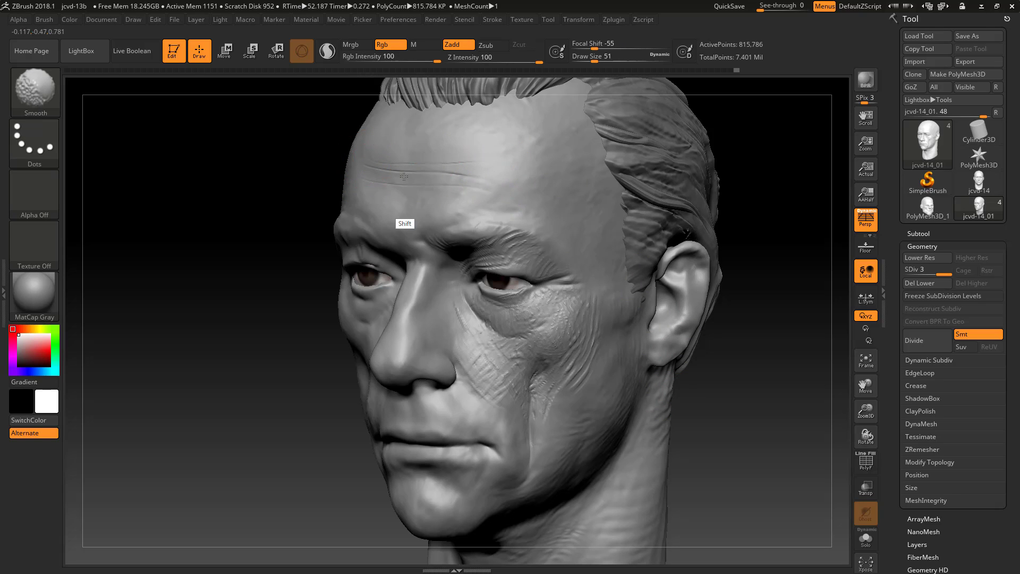
{"action": "mouse_move", "coordinate": [386, 160]}
{"action": "left_mouse_down", "text": "shift"}
{"action": "mouse_move", "coordinate": [348, 192]}
{"action": "mouse_move", "coordinate": [466, 188]}
{"action": "mouse_move", "coordinate": [471, 161]}
{"action": "mouse_move", "coordinate": [437, 164]}
{"action": "left_mouse_up", "text": "shift"}
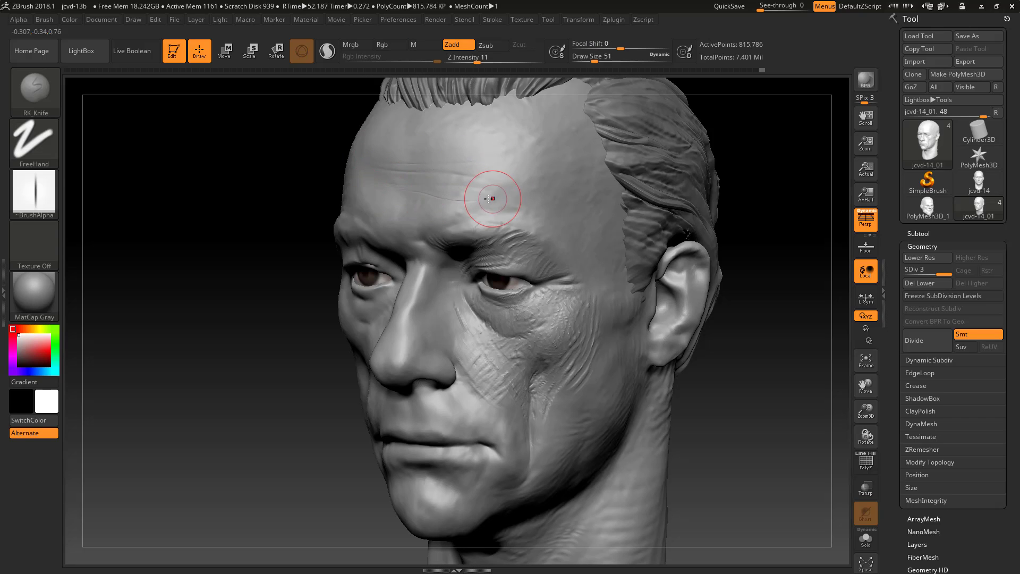
Cut vertical frown lines between the eyebrows and smooth them together with the forehead wrinkles.
{"action": "key", "text": "ctrl"}
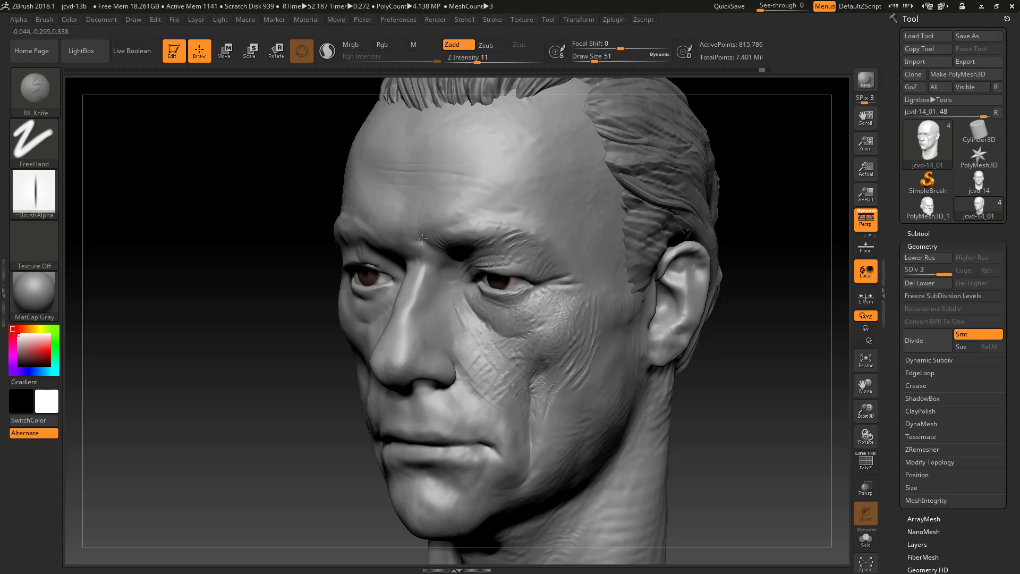
{"action": "mouse_move", "coordinate": [422, 215]}
{"action": "left_mouse_down"}
{"action": "mouse_move", "coordinate": [423, 267]}
{"action": "mouse_move", "coordinate": [405, 253]}
{"action": "left_mouse_up"}
{"action": "mouse_move", "coordinate": [399, 214]}
{"action": "left_mouse_down", "text": "shift"}
{"action": "mouse_move", "coordinate": [405, 264]}
{"action": "mouse_move", "coordinate": [426, 159]}
{"action": "mouse_move", "coordinate": [414, 153]}
{"action": "mouse_move", "coordinate": [456, 157]}
{"action": "left_mouse_up", "text": "shift"}
{"action": "mouse_move", "coordinate": [456, 157]}
{"action": "left_mouse_down", "text": "shift"}
{"action": "mouse_move", "coordinate": [390, 154]}
{"action": "mouse_move", "coordinate": [461, 155]}
{"action": "mouse_move", "coordinate": [412, 151]}
{"action": "left_mouse_up", "text": "shift"}
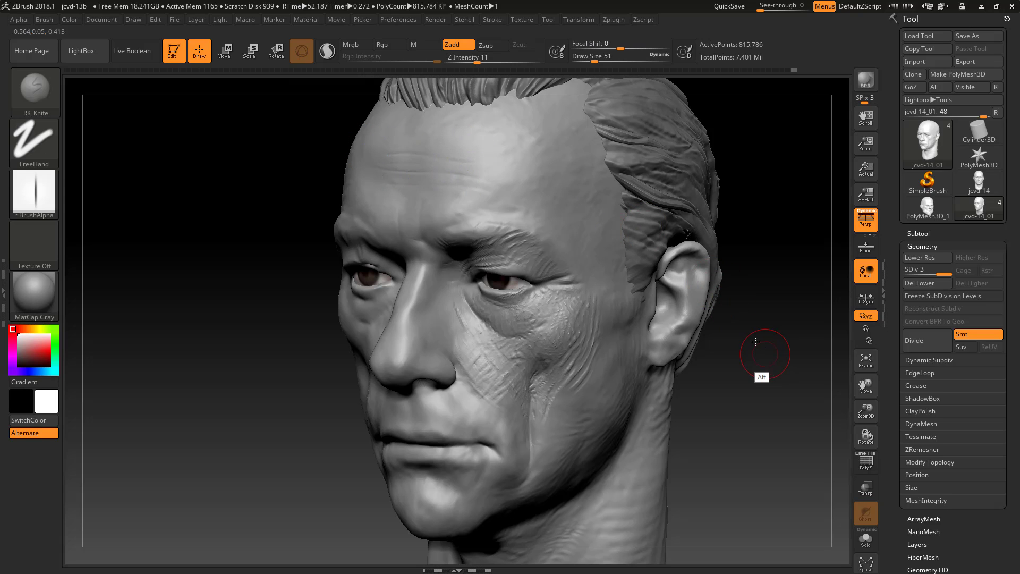
{"action": "mouse_move", "coordinate": [762, 351]}
{"action": "left_mouse_down", "text": "alt"}
{"action": "mouse_move", "coordinate": [699, 289]}
{"action": "mouse_move", "coordinate": [723, 301]}
{"action": "mouse_move", "coordinate": [747, 340]}
{"action": "left_mouse_up", "text": "alt"}
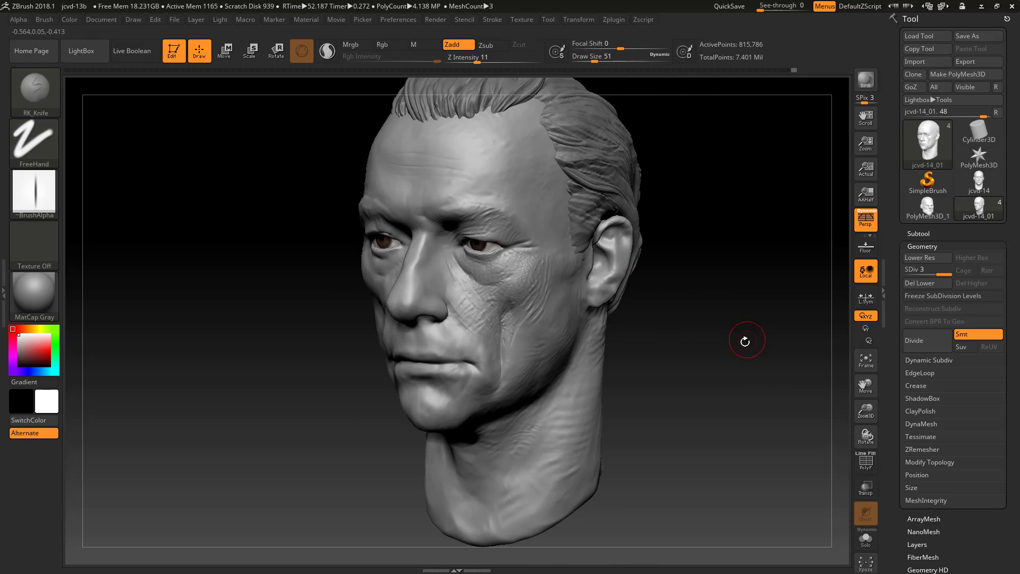
{"action": "key", "text": "b"}
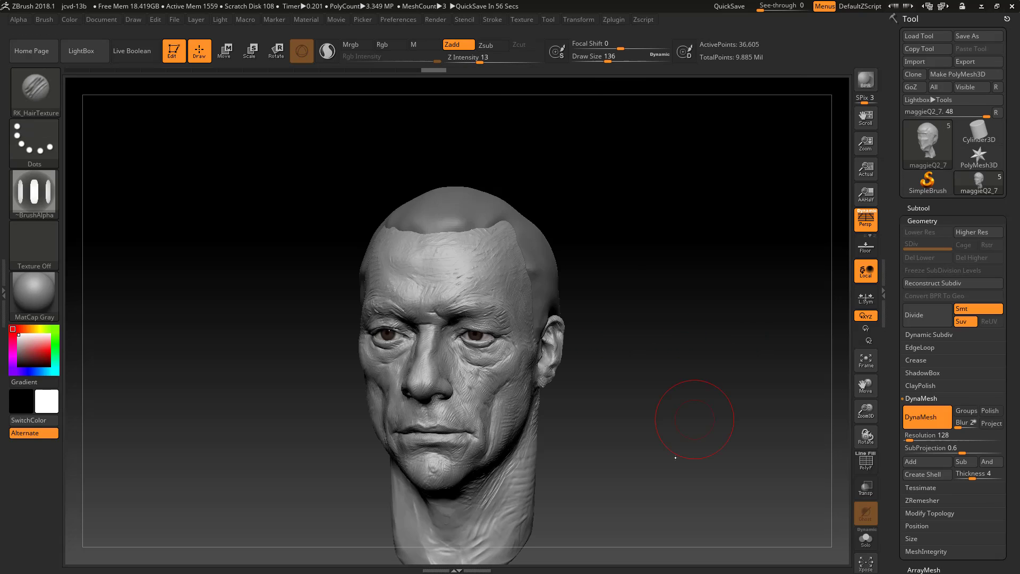
Set the RK_HairTexture brush's draw size to 65 and divide the hair cap mesh up to subdivision level 3.
{"action": "mouse_move", "coordinate": [702, 410]}
{"action": "left_mouse_down"}
{"action": "mouse_move", "coordinate": [682, 409]}
{"action": "mouse_move", "coordinate": [746, 453]}
{"action": "left_mouse_up"}
{"action": "mouse_move", "coordinate": [755, 327]}
{"action": "left_mouse_down", "text": "alt"}
{"action": "mouse_move", "coordinate": [738, 358]}
{"action": "mouse_move", "coordinate": [745, 383]}
{"action": "left_mouse_up", "text": "alt"}
{"action": "key", "text": "s"}
{"action": "left_click_drag", "start_coordinate": [481, 248], "coordinate": [473, 248]}
{"action": "key", "text": "ctrl+d"}
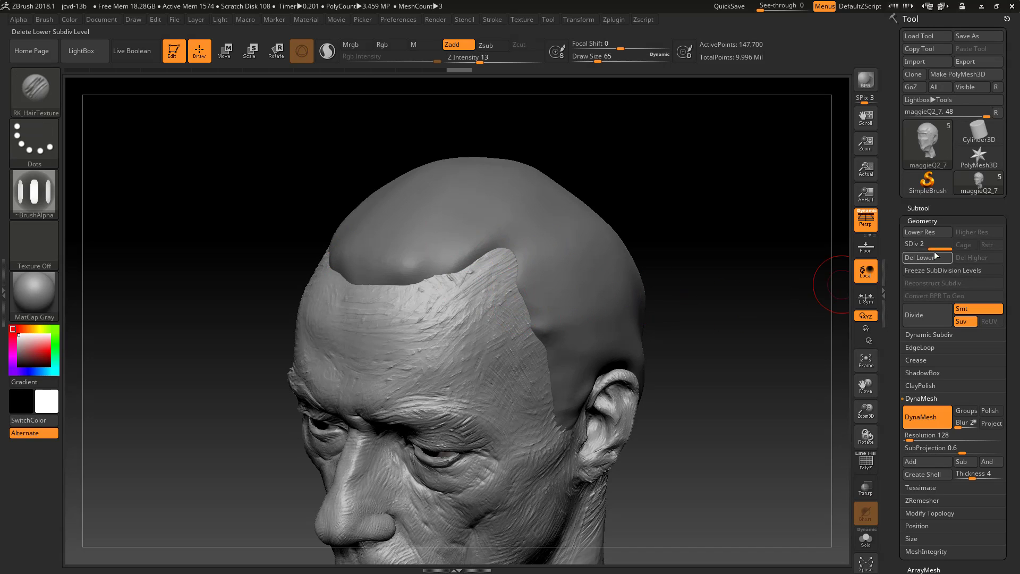
{"action": "key", "text": "ctrl+d"}
{"action": "left_click_drag", "start_coordinate": [744, 303], "coordinate": [600, 301]}
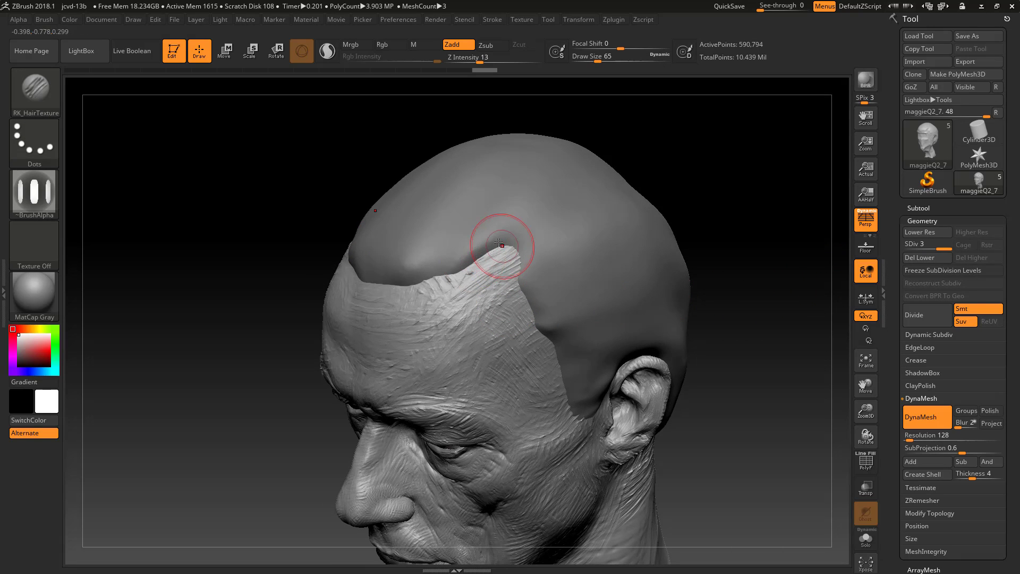
Carve a short diagonal test stroke above the front hairline and open the brush alpha's Modify settings.
{"action": "left_click_drag", "start_coordinate": [709, 277], "coordinate": [698, 300]}
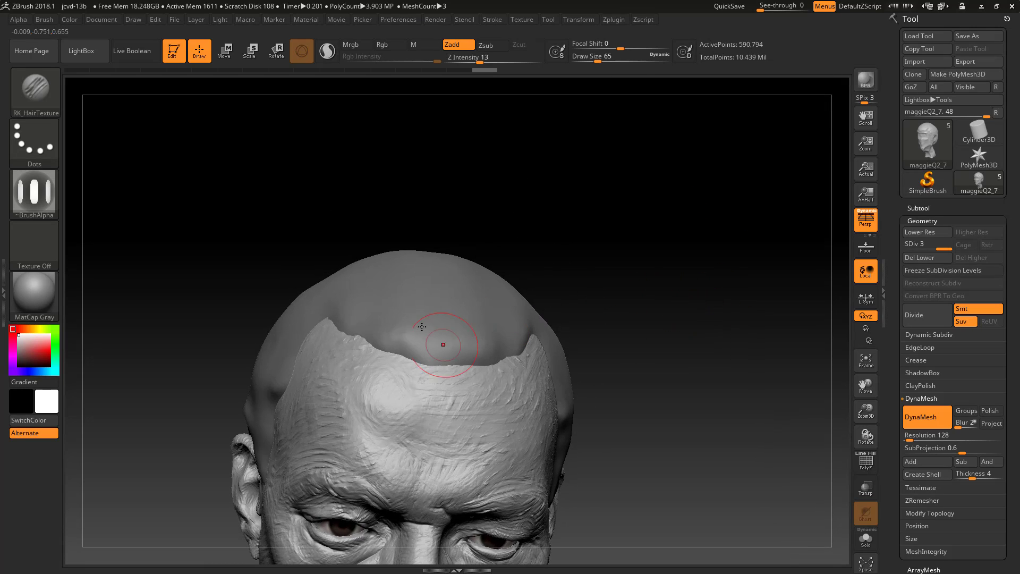
{"action": "mouse_move", "coordinate": [424, 360]}
{"action": "left_mouse_down"}
{"action": "mouse_move", "coordinate": [370, 287]}
{"action": "mouse_move", "coordinate": [379, 304]}
{"action": "left_mouse_up"}
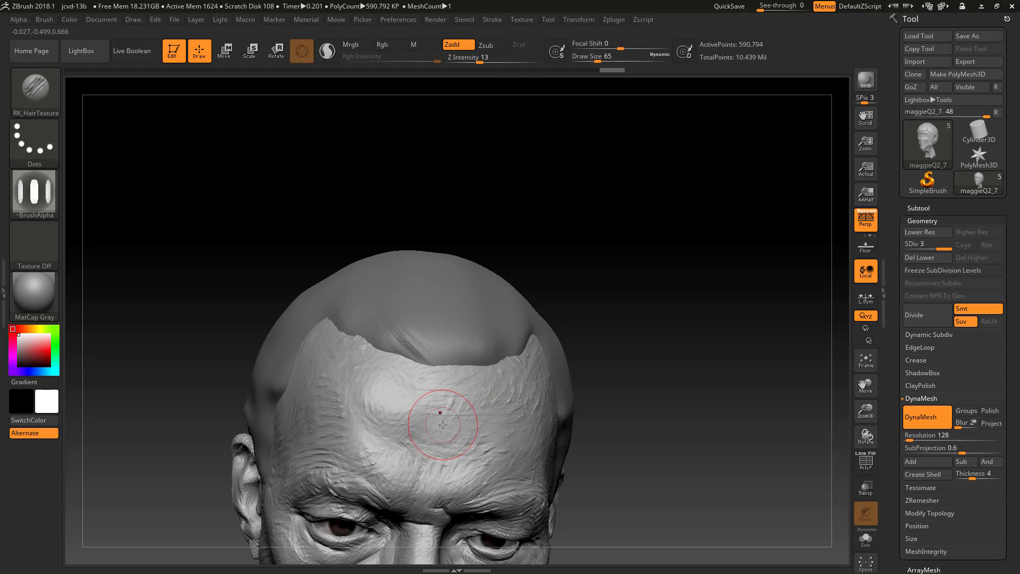
{"action": "left_click", "coordinate": [19, 19]}
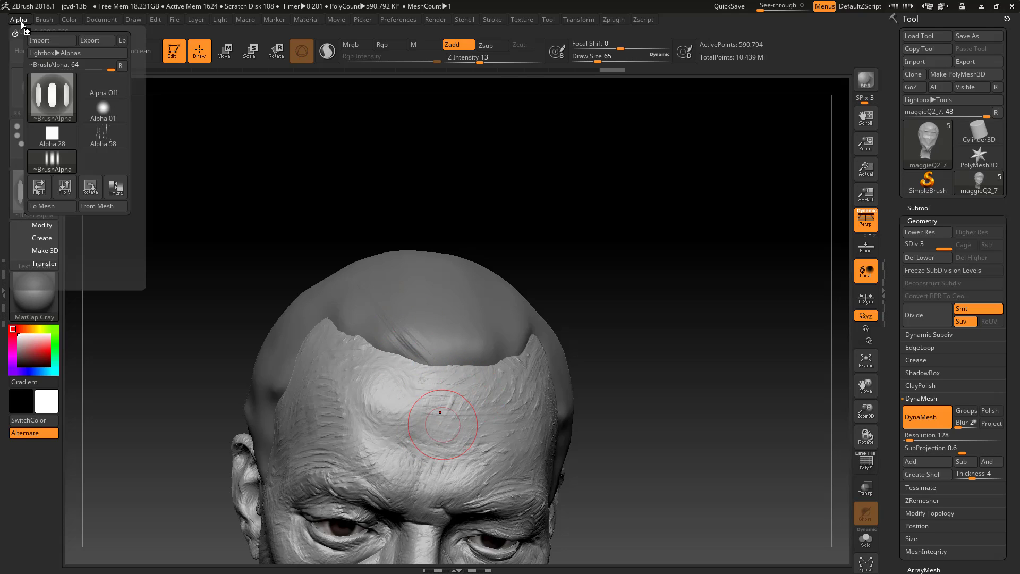
{"action": "left_click", "coordinate": [53, 227]}
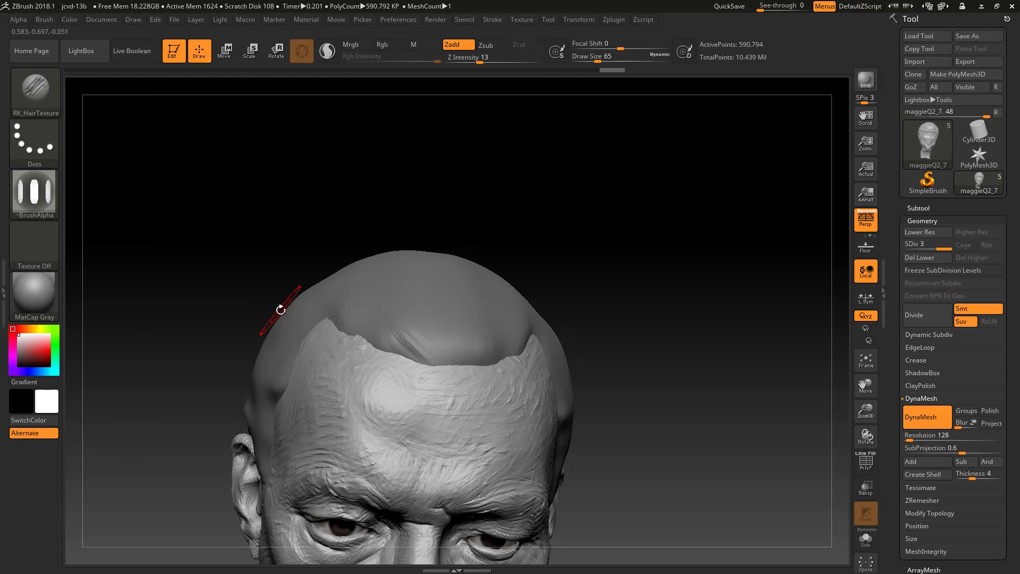
Set the RK_HairTexture draw size to 116 and carve diagonal strands across the front of the hair cap down to the hairline.
{"action": "left_click_drag", "start_coordinate": [280, 304], "coordinate": [602, 338]}
{"action": "key", "text": "s"}
{"action": "left_click_drag", "start_coordinate": [402, 341], "coordinate": [418, 352]}
{"action": "mouse_move", "coordinate": [394, 300]}
{"action": "left_mouse_down"}
{"action": "mouse_move", "coordinate": [422, 324]}
{"action": "mouse_move", "coordinate": [432, 380]}
{"action": "left_mouse_up"}
{"action": "left_click_drag", "start_coordinate": [331, 296], "coordinate": [407, 375]}
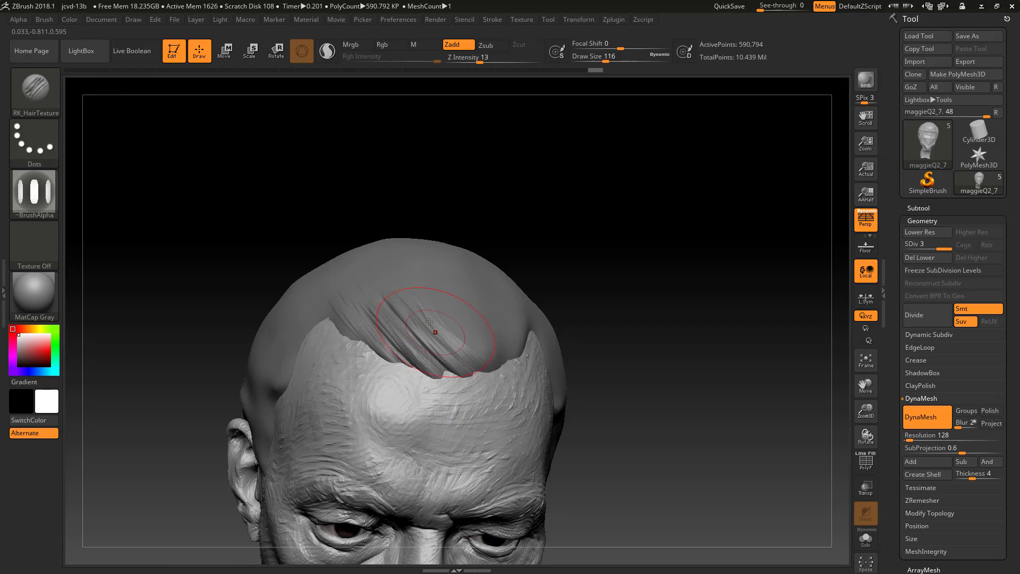
{"action": "mouse_move", "coordinate": [549, 313]}
{"action": "left_mouse_down"}
{"action": "mouse_move", "coordinate": [465, 315]}
{"action": "mouse_move", "coordinate": [478, 302]}
{"action": "mouse_move", "coordinate": [484, 387]}
{"action": "left_mouse_up"}
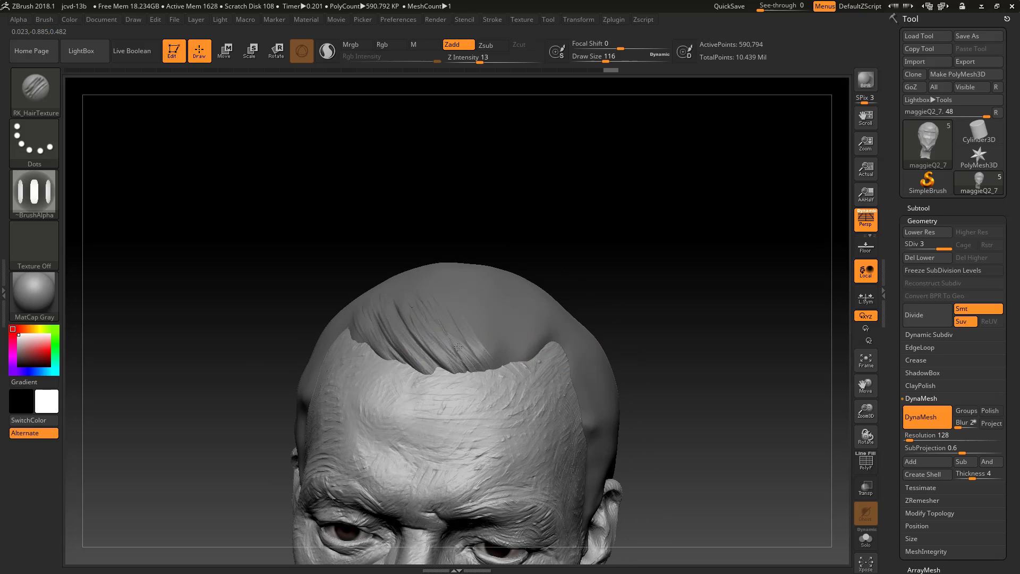
Try building thick overlapping locks that extend down over the forehead, and undo those strokes.
{"action": "left_click_drag", "start_coordinate": [446, 314], "coordinate": [483, 387]}
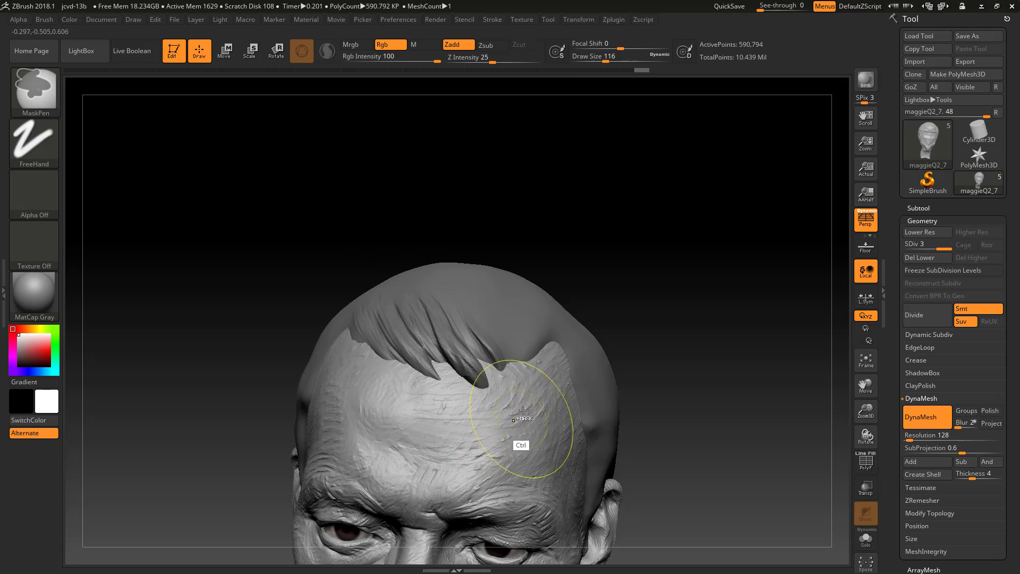
{"action": "key", "text": "ctrl+z"}
{"action": "key", "text": "ctrl+z"}
{"action": "key", "text": "ctrl+z"}
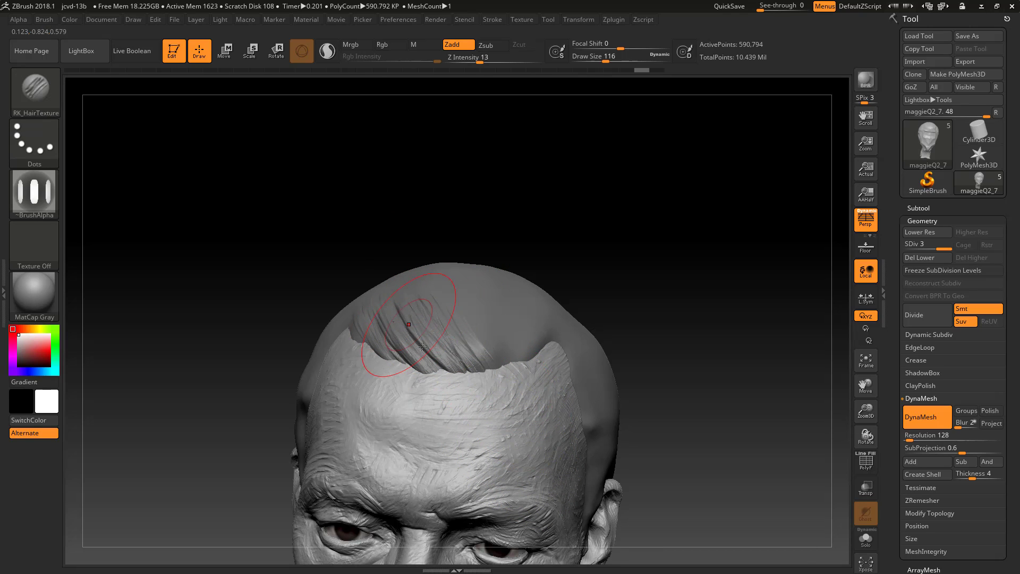
Carve finer diagonal strands over the front hair without extending them onto the forehead.
{"action": "left_click_drag", "start_coordinate": [423, 346], "coordinate": [457, 405]}
{"action": "left_click_drag", "start_coordinate": [461, 323], "coordinate": [489, 357]}
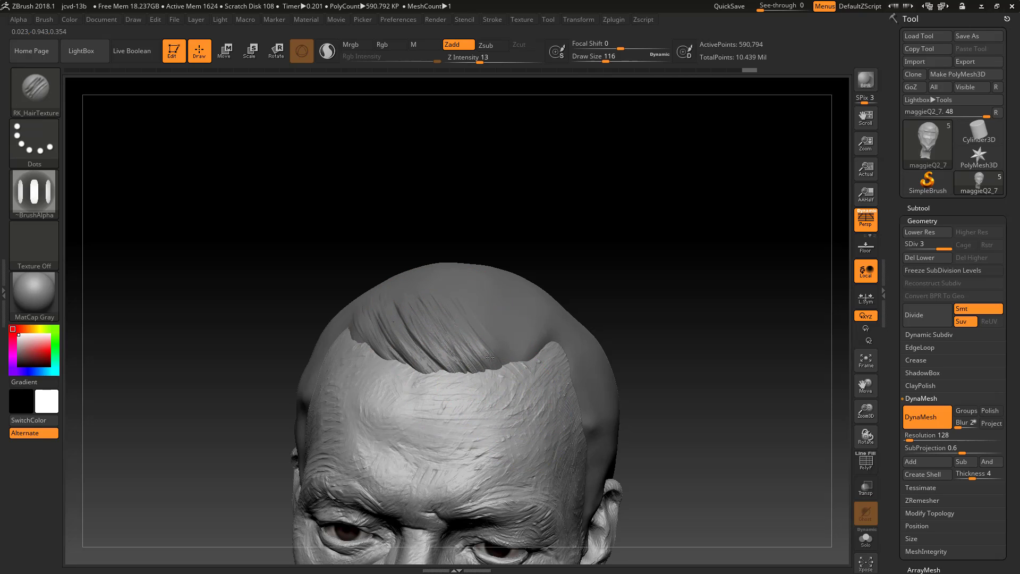
Mark strand directions in yellow over the front hair with Windows Screen sketch and close the sketch.
{"action": "key", "text": "super+w"}
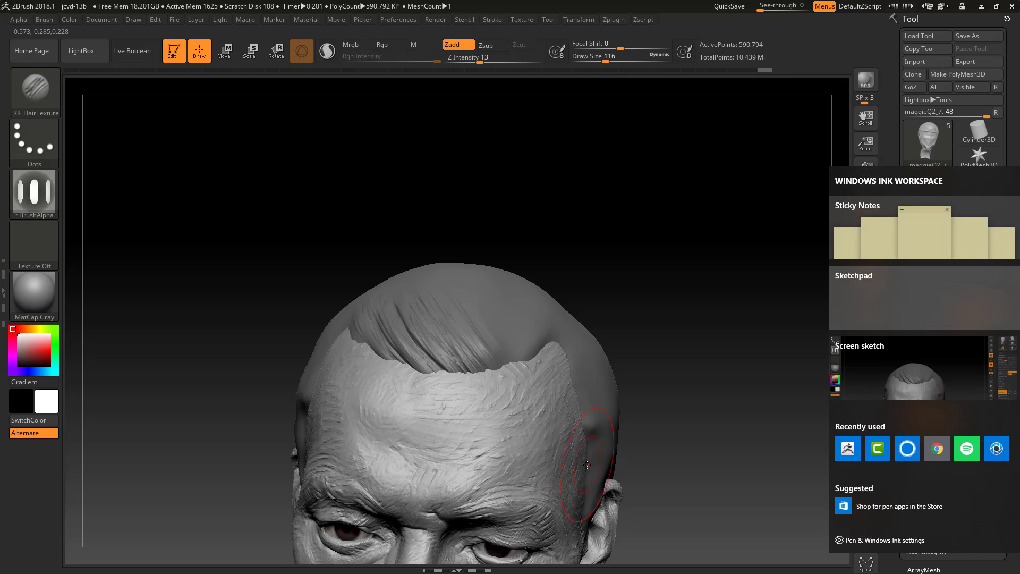
{"action": "left_click", "coordinate": [922, 369]}
{"action": "left_click_drag", "start_coordinate": [409, 317], "coordinate": [451, 368]}
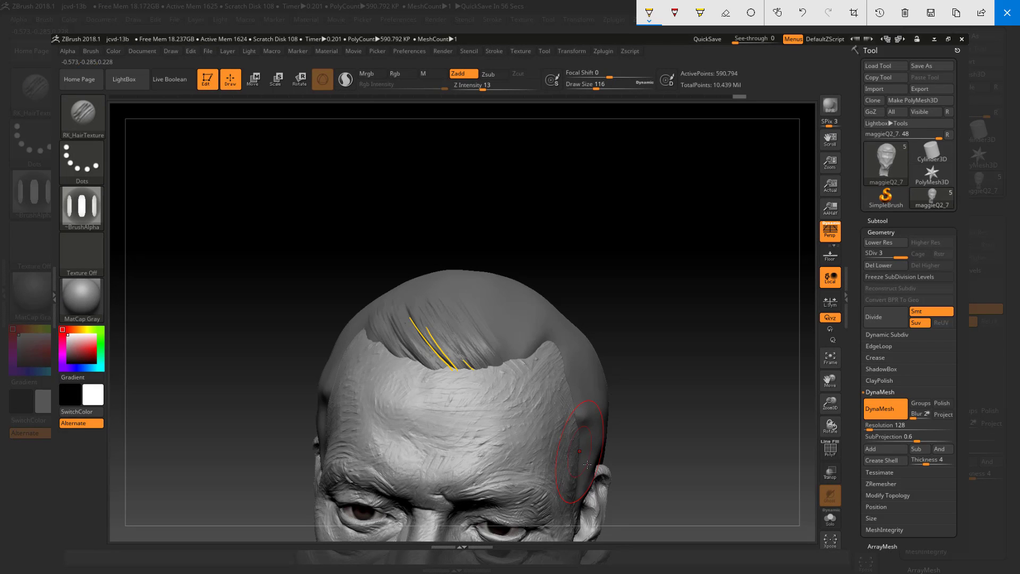
{"action": "left_click", "coordinate": [1007, 12]}
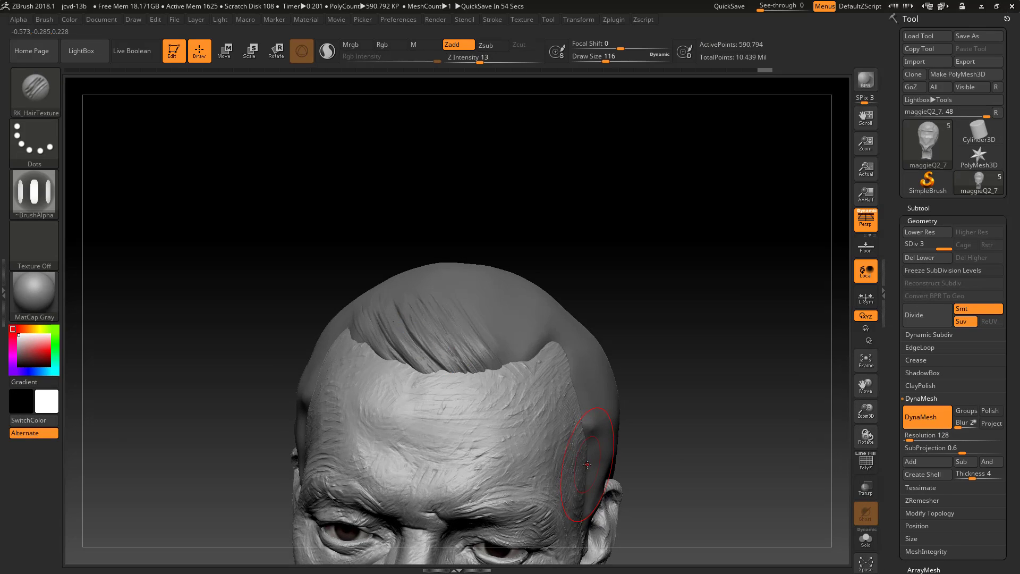
Carve backward-sweeping strands along the rest of the front hairline up to the receding temple corner.
{"action": "mouse_move", "coordinate": [475, 374]}
{"action": "left_mouse_down"}
{"action": "mouse_move", "coordinate": [490, 320]}
{"action": "mouse_move", "coordinate": [500, 308]}
{"action": "mouse_move", "coordinate": [515, 316]}
{"action": "left_mouse_up"}
{"action": "left_click_drag", "start_coordinate": [513, 366], "coordinate": [538, 313]}
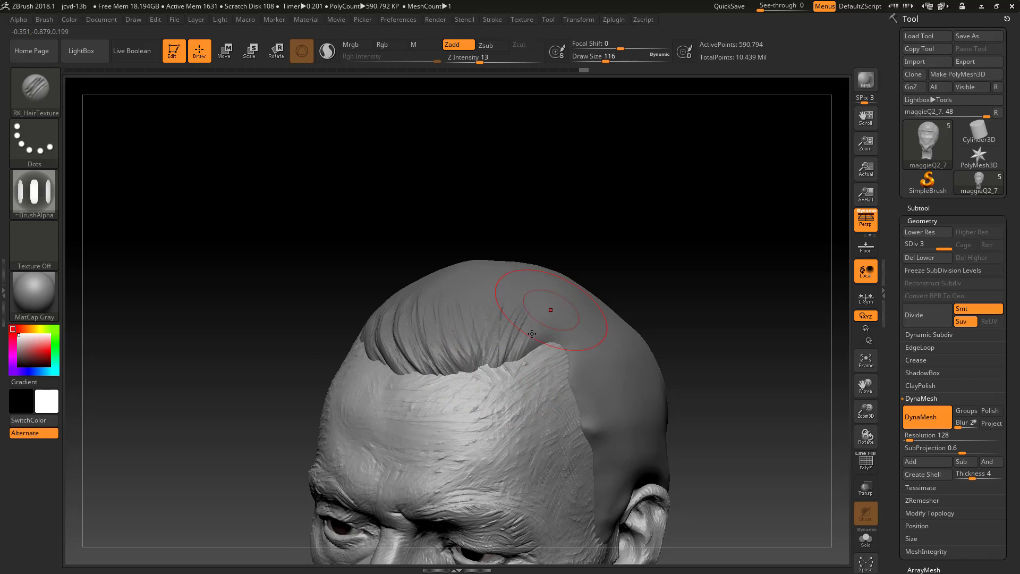
{"action": "right_click_drag", "start_coordinate": [561, 321], "coordinate": [507, 327]}
{"action": "left_click_drag", "start_coordinate": [529, 348], "coordinate": [613, 307]}
Carve long strands running from the temple hairline back across the side of the head.
{"action": "left_click_drag", "start_coordinate": [558, 369], "coordinate": [628, 350]}
{"action": "mouse_move", "coordinate": [558, 363]}
{"action": "left_mouse_down"}
{"action": "mouse_move", "coordinate": [617, 346]}
{"action": "mouse_move", "coordinate": [637, 358]}
{"action": "left_mouse_up"}
{"action": "left_click_drag", "start_coordinate": [557, 374], "coordinate": [686, 342]}
{"action": "right_click_drag", "start_coordinate": [776, 379], "coordinate": [691, 343]}
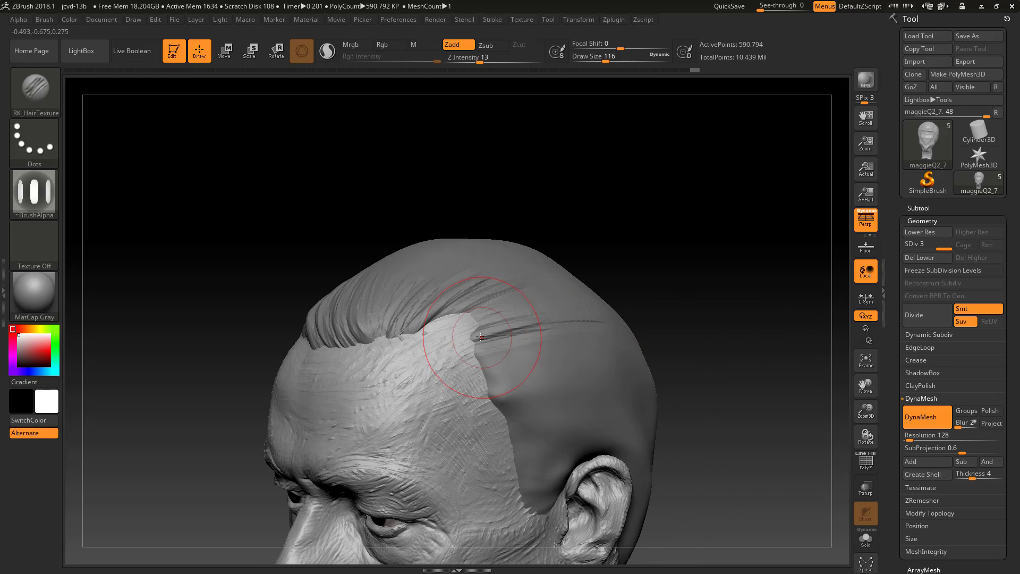
{"action": "left_click_drag", "start_coordinate": [489, 354], "coordinate": [586, 355]}
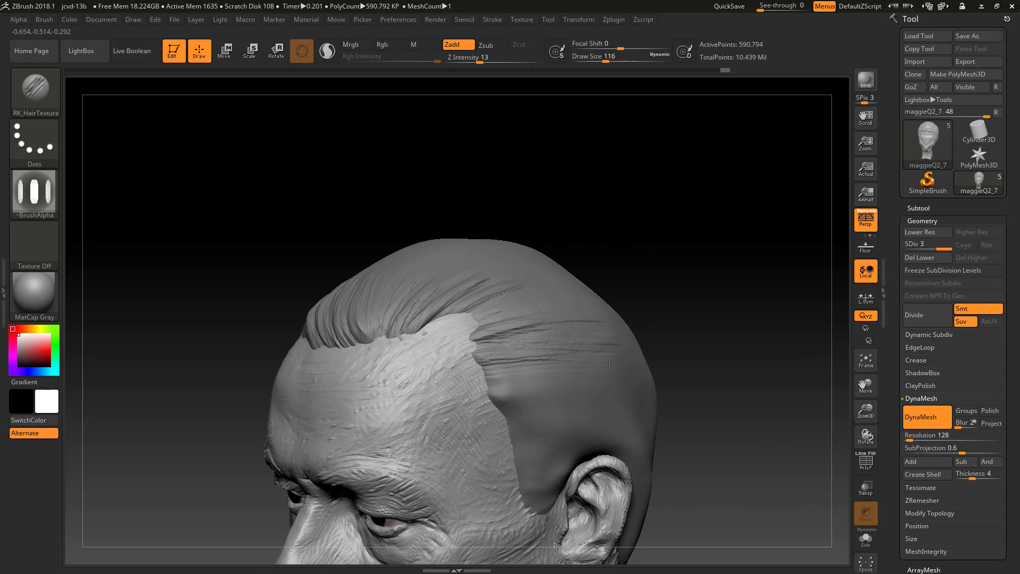
{"action": "left_click_drag", "start_coordinate": [489, 377], "coordinate": [645, 378]}
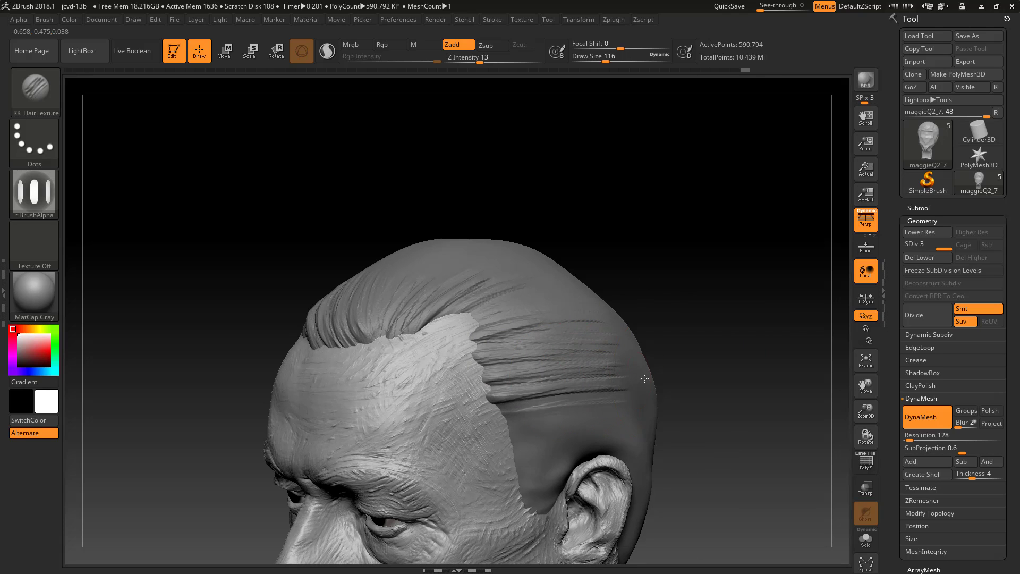
Set the draw size to 71 and carve short strands on the sideburn and the hair in front of the ear.
{"action": "mouse_move", "coordinate": [553, 438]}
{"action": "left_mouse_down"}
{"action": "mouse_move", "coordinate": [582, 451]}
{"action": "mouse_move", "coordinate": [567, 450]}
{"action": "mouse_move", "coordinate": [555, 468]}
{"action": "left_mouse_up"}
{"action": "key", "text": "s"}
{"action": "left_click_drag", "start_coordinate": [735, 422], "coordinate": [757, 357], "text": "alt"}
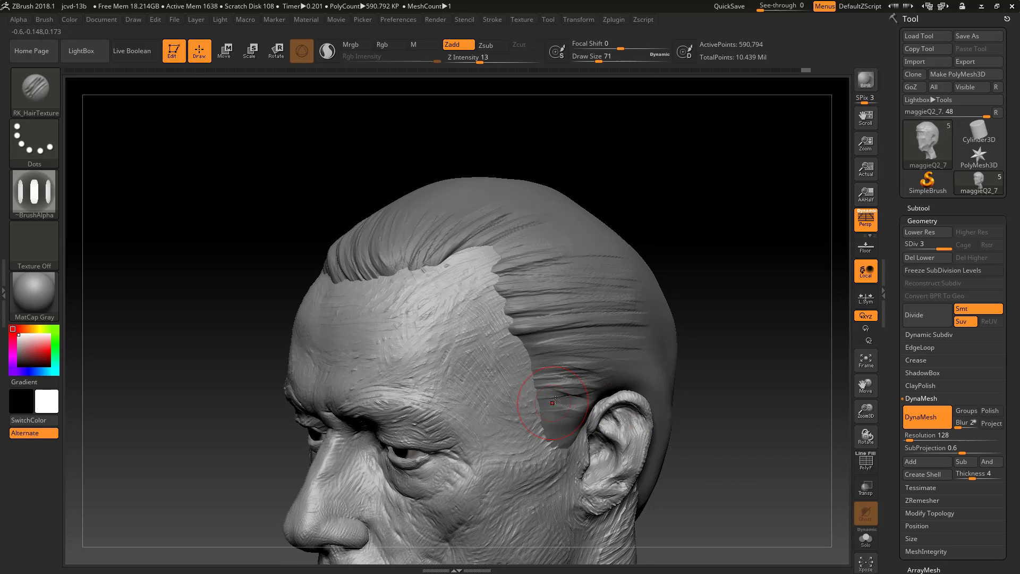
{"action": "left_click_drag", "start_coordinate": [551, 403], "coordinate": [588, 402]}
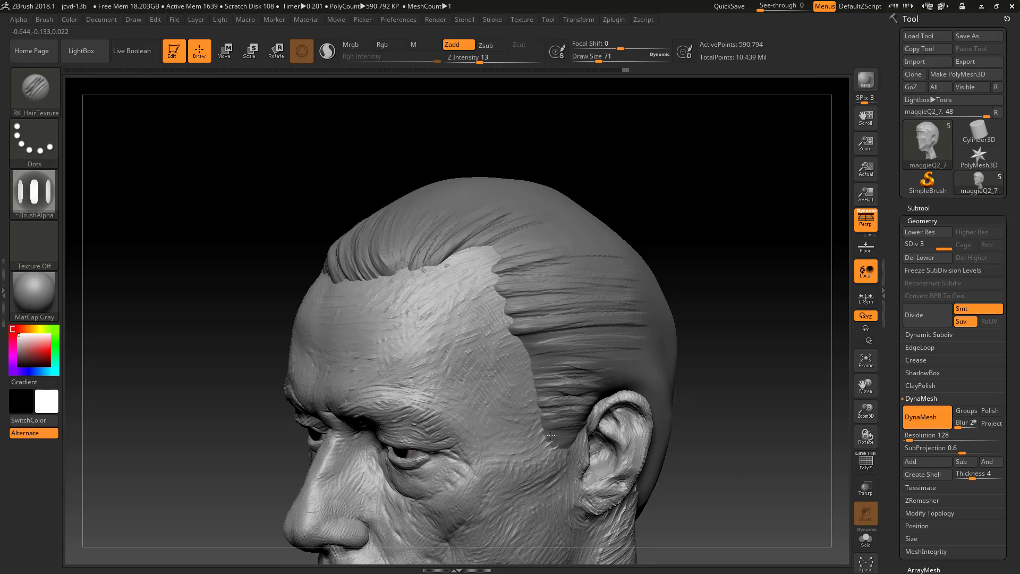
{"action": "mouse_move", "coordinate": [551, 436]}
{"action": "left_mouse_down"}
{"action": "mouse_move", "coordinate": [579, 438]}
{"action": "mouse_move", "coordinate": [582, 414]}
{"action": "mouse_move", "coordinate": [552, 403]}
{"action": "mouse_move", "coordinate": [532, 344]}
{"action": "mouse_move", "coordinate": [555, 329]}
{"action": "left_mouse_up"}
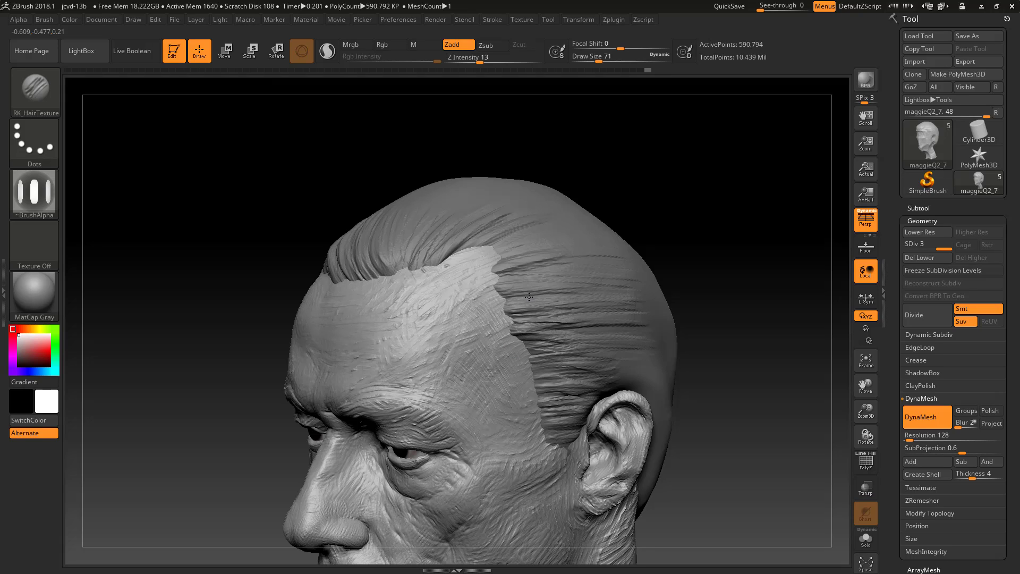
Add finer raised and recessed strands along the front hairline, continuing toward the opposite temple corner.
{"action": "left_click_drag", "start_coordinate": [511, 289], "coordinate": [538, 285], "text": "alt"}
{"action": "left_click_drag", "start_coordinate": [407, 265], "coordinate": [424, 213], "text": "alt"}
{"action": "right_click_drag", "start_coordinate": [432, 209], "coordinate": [445, 228]}
{"action": "left_click_drag", "start_coordinate": [388, 287], "coordinate": [373, 242], "text": "alt"}
{"action": "mouse_move", "coordinate": [374, 163]}
{"action": "right_mouse_down"}
{"action": "mouse_move", "coordinate": [376, 182]}
{"action": "mouse_move", "coordinate": [389, 185]}
{"action": "right_mouse_up"}
{"action": "mouse_move", "coordinate": [329, 280]}
{"action": "left_mouse_down", "text": "alt"}
{"action": "mouse_move", "coordinate": [302, 241]}
{"action": "mouse_move", "coordinate": [277, 239]}
{"action": "left_mouse_up", "text": "alt"}
{"action": "left_click_drag", "start_coordinate": [274, 189], "coordinate": [284, 260]}
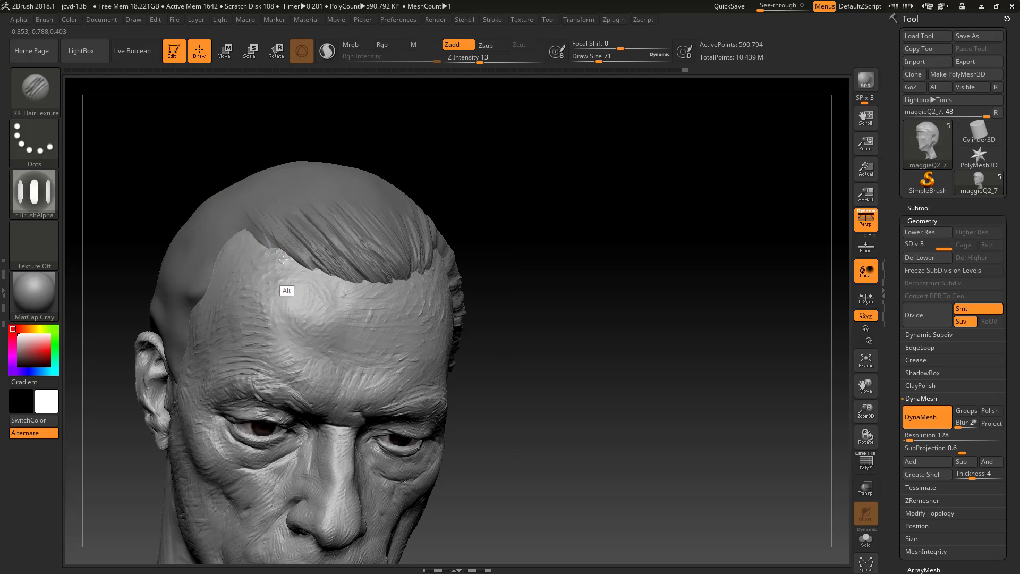
Set the draw size to 154 and carve long strands over the top of the head toward the front hairline.
{"action": "key", "text": "s"}
{"action": "mouse_move", "coordinate": [388, 197]}
{"action": "left_mouse_down"}
{"action": "mouse_move", "coordinate": [426, 197]}
{"action": "mouse_move", "coordinate": [306, 162]}
{"action": "left_mouse_up"}
{"action": "mouse_move", "coordinate": [494, 160]}
{"action": "left_mouse_down"}
{"action": "mouse_move", "coordinate": [531, 232]}
{"action": "mouse_move", "coordinate": [468, 234]}
{"action": "left_mouse_up"}
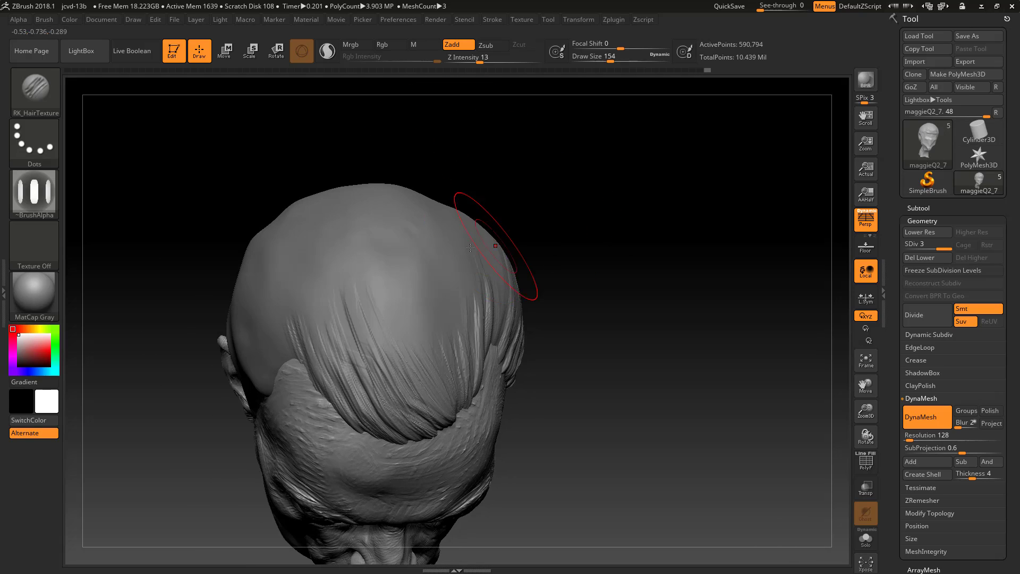
{"action": "left_click_drag", "start_coordinate": [382, 263], "coordinate": [425, 374]}
{"action": "mouse_move", "coordinate": [404, 239]}
{"action": "left_mouse_down"}
{"action": "mouse_move", "coordinate": [435, 351]}
{"action": "mouse_move", "coordinate": [451, 359]}
{"action": "mouse_move", "coordinate": [456, 317]}
{"action": "mouse_move", "coordinate": [468, 361]}
{"action": "left_mouse_up"}
{"action": "left_click_drag", "start_coordinate": [446, 229], "coordinate": [467, 341]}
{"action": "left_click_drag", "start_coordinate": [367, 237], "coordinate": [391, 345]}
{"action": "left_click_drag", "start_coordinate": [333, 255], "coordinate": [364, 356]}
{"action": "mouse_move", "coordinate": [311, 231]}
{"action": "left_mouse_down"}
{"action": "mouse_move", "coordinate": [325, 319]}
{"action": "mouse_move", "coordinate": [348, 380]}
{"action": "left_mouse_up"}
{"action": "left_click_drag", "start_coordinate": [304, 212], "coordinate": [345, 380]}
{"action": "mouse_move", "coordinate": [327, 252]}
{"action": "left_mouse_down"}
{"action": "mouse_move", "coordinate": [391, 398]}
{"action": "mouse_move", "coordinate": [377, 340]}
{"action": "left_mouse_up"}
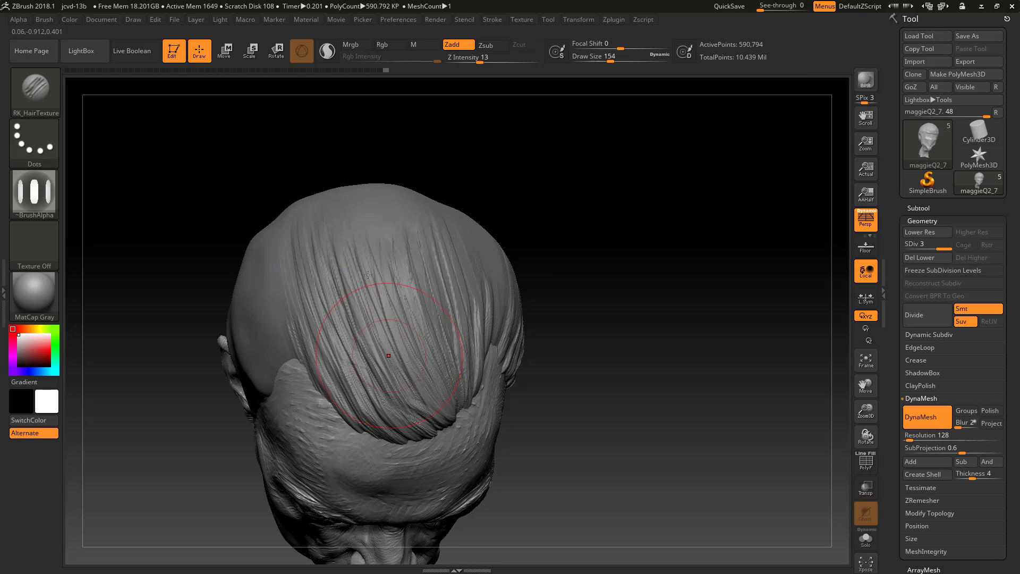
{"action": "left_click_drag", "start_coordinate": [364, 246], "coordinate": [375, 287]}
Extend the long strands across the middle of the scalp and down the side above the temple and ear.
{"action": "left_click_drag", "start_coordinate": [525, 209], "coordinate": [404, 213]}
{"action": "left_click_drag", "start_coordinate": [382, 260], "coordinate": [406, 362]}
{"action": "left_click_drag", "start_coordinate": [427, 245], "coordinate": [441, 327]}
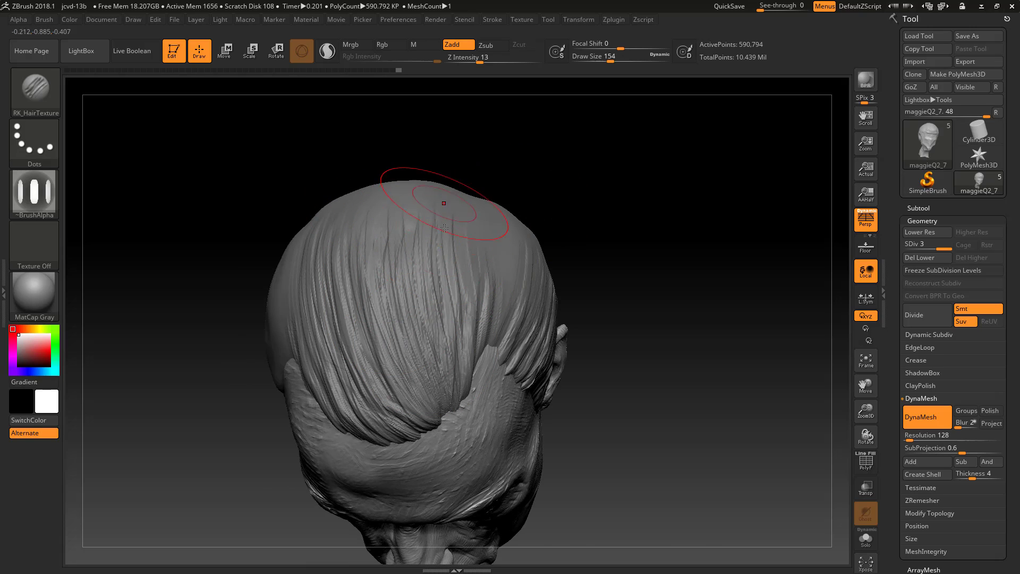
{"action": "mouse_move", "coordinate": [537, 239]}
{"action": "left_mouse_down"}
{"action": "mouse_move", "coordinate": [597, 239]}
{"action": "mouse_move", "coordinate": [558, 242]}
{"action": "mouse_move", "coordinate": [523, 297]}
{"action": "left_mouse_up"}
{"action": "mouse_move", "coordinate": [499, 245]}
{"action": "left_mouse_down"}
{"action": "mouse_move", "coordinate": [526, 319]}
{"action": "mouse_move", "coordinate": [489, 337]}
{"action": "left_mouse_up"}
{"action": "left_click_drag", "start_coordinate": [513, 262], "coordinate": [531, 316]}
{"action": "left_click_drag", "start_coordinate": [457, 239], "coordinate": [479, 300]}
{"action": "mouse_move", "coordinate": [510, 250]}
{"action": "left_mouse_down"}
{"action": "mouse_move", "coordinate": [536, 289]}
{"action": "mouse_move", "coordinate": [531, 334]}
{"action": "left_mouse_up"}
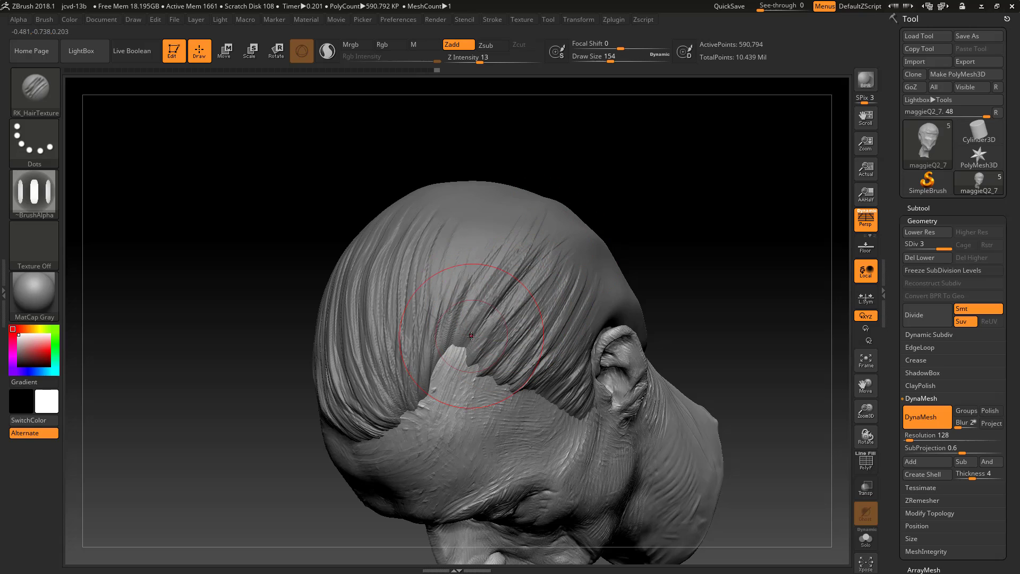
{"action": "left_click_drag", "start_coordinate": [468, 279], "coordinate": [505, 348]}
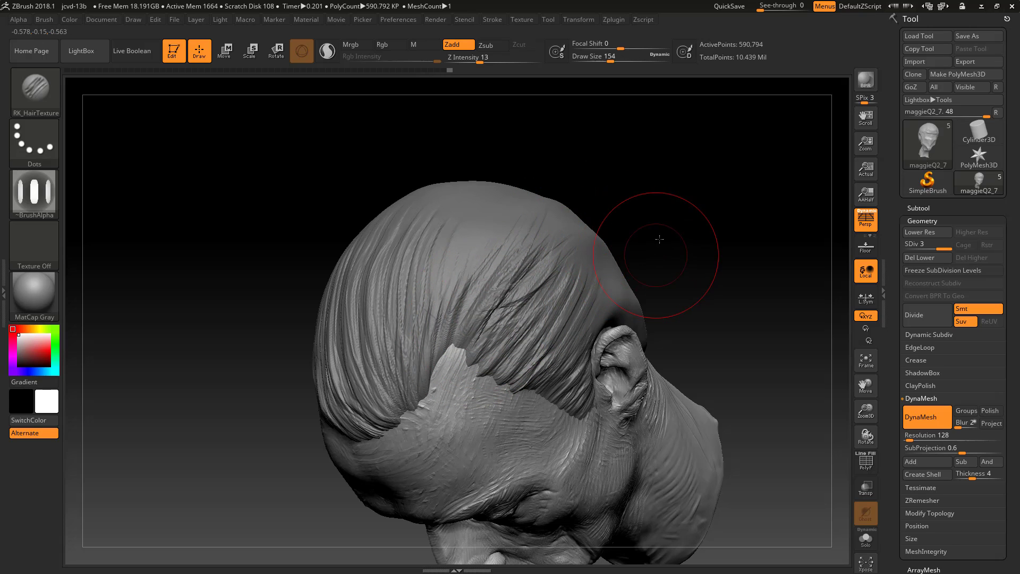
Carve swept-back strands on the opposite side of the head from the temple to above the ear.
{"action": "left_click_drag", "start_coordinate": [659, 234], "coordinate": [568, 329]}
{"action": "mouse_move", "coordinate": [206, 330]}
{"action": "left_mouse_down"}
{"action": "mouse_move", "coordinate": [287, 360]}
{"action": "mouse_move", "coordinate": [187, 425]}
{"action": "mouse_move", "coordinate": [265, 406]}
{"action": "mouse_move", "coordinate": [193, 444]}
{"action": "mouse_move", "coordinate": [249, 481]}
{"action": "mouse_move", "coordinate": [171, 460]}
{"action": "left_mouse_up"}
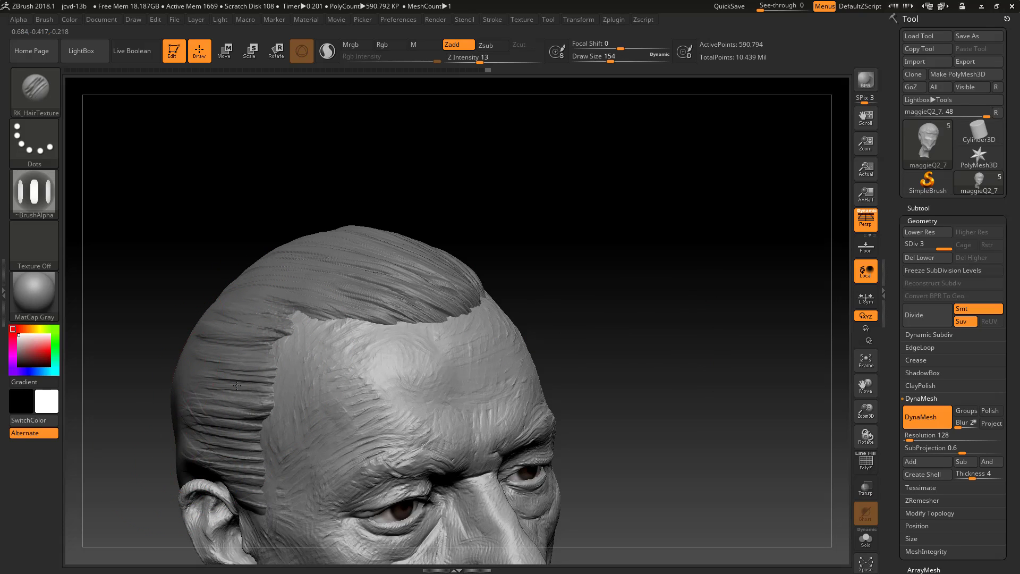
{"action": "left_click_drag", "start_coordinate": [237, 386], "coordinate": [278, 321]}
Set the draw size to 212 and soften the strands on the front and sides of the hair with the Smooth brush.
{"action": "mouse_move", "coordinate": [627, 281]}
{"action": "left_mouse_down"}
{"action": "mouse_move", "coordinate": [575, 321]}
{"action": "mouse_move", "coordinate": [688, 303]}
{"action": "mouse_move", "coordinate": [643, 303]}
{"action": "left_mouse_up"}
{"action": "key", "text": "s"}
{"action": "key", "text": "shift"}
{"action": "left_click_drag", "start_coordinate": [465, 324], "coordinate": [506, 336], "text": "shift"}
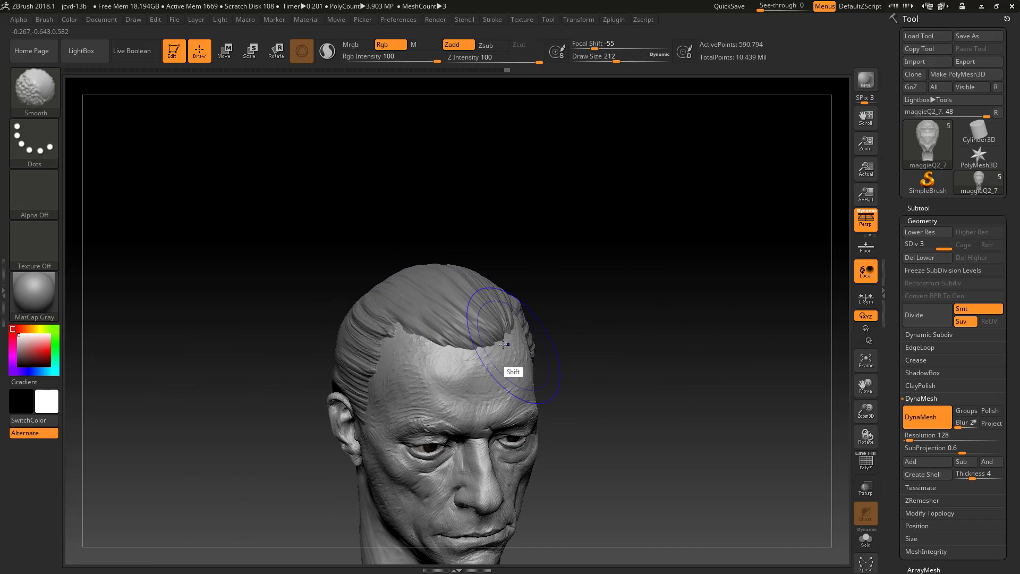
{"action": "left_click_drag", "start_coordinate": [356, 319], "coordinate": [360, 347], "text": "shift"}
{"action": "left_click_drag", "start_coordinate": [572, 287], "coordinate": [546, 299]}
{"action": "mouse_move", "coordinate": [382, 313]}
{"action": "left_mouse_down", "text": "shift"}
{"action": "mouse_move", "coordinate": [352, 371]}
{"action": "mouse_move", "coordinate": [391, 426]}
{"action": "left_mouse_up", "text": "shift"}
Carve broad RK_HairTexture strands from the crown toward the front of the head.
{"action": "mouse_move", "coordinate": [637, 393]}
{"action": "left_mouse_down"}
{"action": "mouse_move", "coordinate": [531, 388]}
{"action": "mouse_move", "coordinate": [537, 341]}
{"action": "mouse_move", "coordinate": [578, 412]}
{"action": "mouse_move", "coordinate": [510, 341]}
{"action": "left_mouse_up"}
{"action": "mouse_move", "coordinate": [611, 372]}
{"action": "left_mouse_down"}
{"action": "mouse_move", "coordinate": [690, 365]}
{"action": "mouse_move", "coordinate": [694, 378]}
{"action": "mouse_move", "coordinate": [657, 403]}
{"action": "left_mouse_up"}
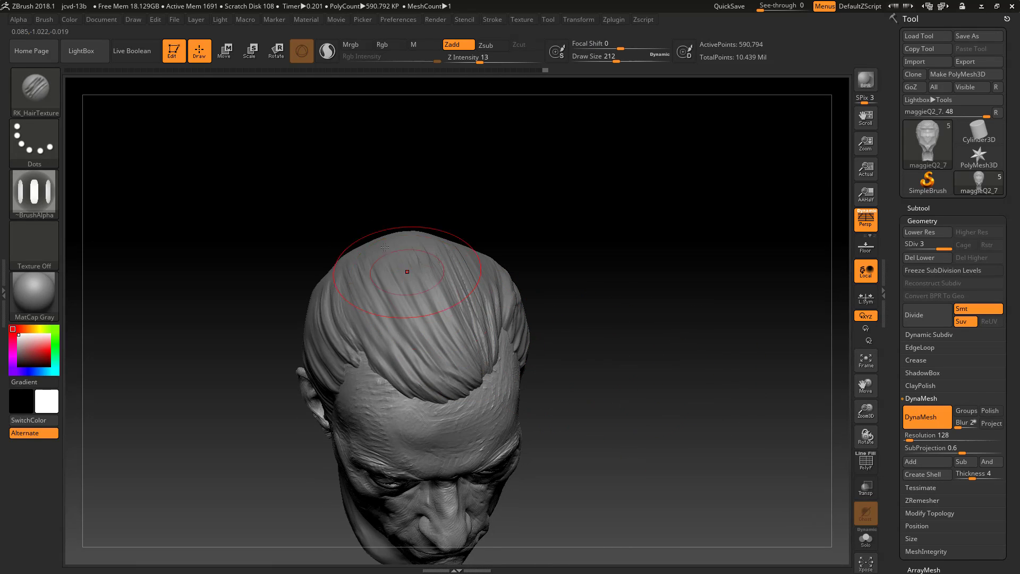
{"action": "left_click_drag", "start_coordinate": [393, 271], "coordinate": [430, 360]}
Set the draw size to 116, carve wavy strands down the middle of the back of the head, and smooth them.
{"action": "mouse_move", "coordinate": [643, 430]}
{"action": "left_mouse_down"}
{"action": "mouse_move", "coordinate": [643, 403]}
{"action": "mouse_move", "coordinate": [674, 410]}
{"action": "mouse_move", "coordinate": [699, 432]}
{"action": "mouse_move", "coordinate": [608, 364]}
{"action": "mouse_move", "coordinate": [643, 409]}
{"action": "mouse_move", "coordinate": [691, 429]}
{"action": "mouse_move", "coordinate": [696, 384]}
{"action": "left_mouse_up"}
{"action": "key", "text": "s"}
{"action": "left_click_drag", "start_coordinate": [597, 353], "coordinate": [586, 351]}
{"action": "mouse_move", "coordinate": [715, 340]}
{"action": "left_mouse_down"}
{"action": "mouse_move", "coordinate": [745, 332]}
{"action": "mouse_move", "coordinate": [756, 357]}
{"action": "left_mouse_up"}
{"action": "left_click_drag", "start_coordinate": [756, 357], "coordinate": [723, 312], "text": "alt"}
{"action": "left_click_drag", "start_coordinate": [570, 314], "coordinate": [546, 333], "text": "alt"}
{"action": "left_click_drag", "start_coordinate": [556, 294], "coordinate": [537, 328]}
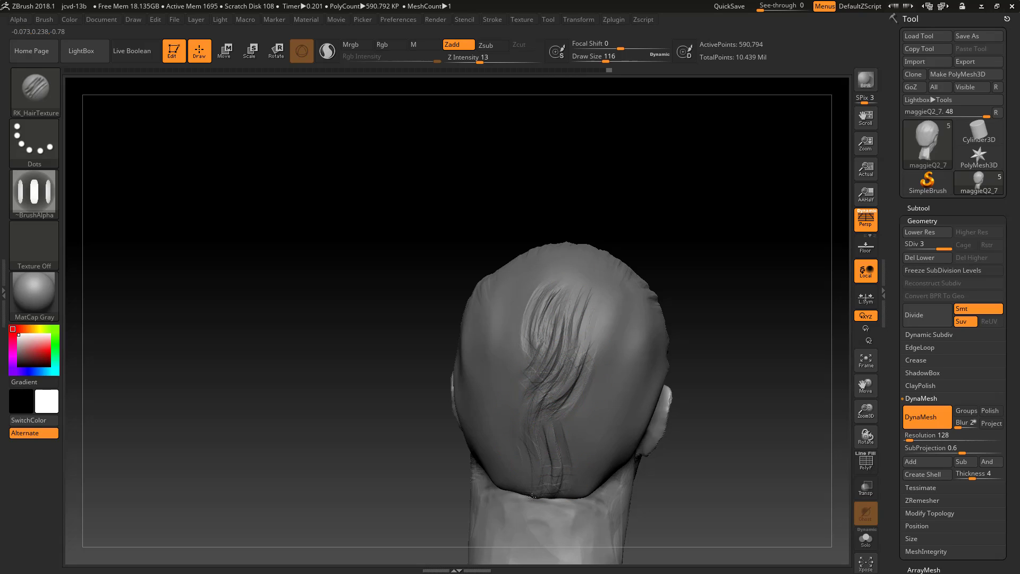
{"action": "key", "text": "shift"}
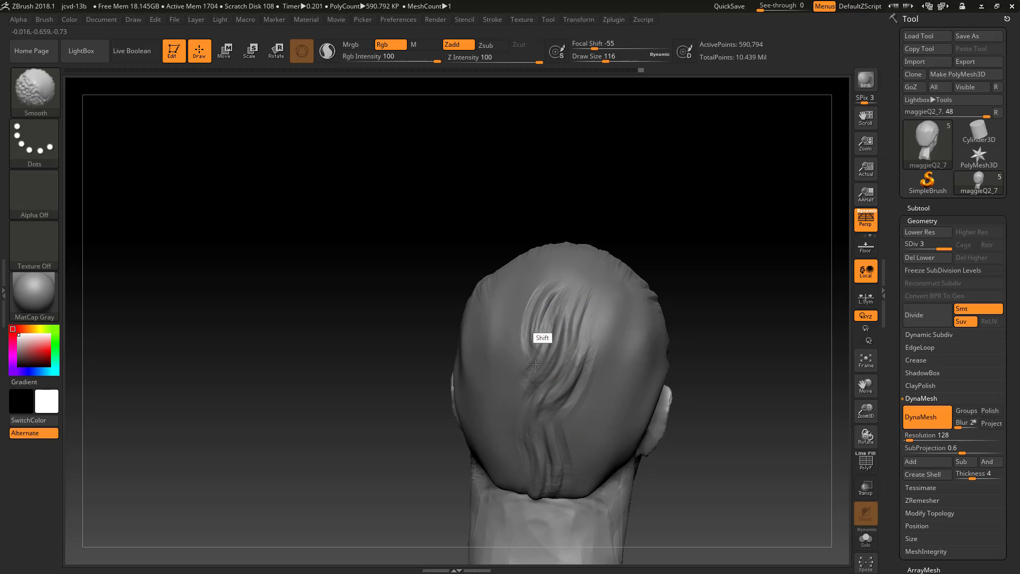
Set the draw size to 74, carve finer raised and recessed strands within the wavy back locks, and soften them.
{"action": "key", "text": "s"}
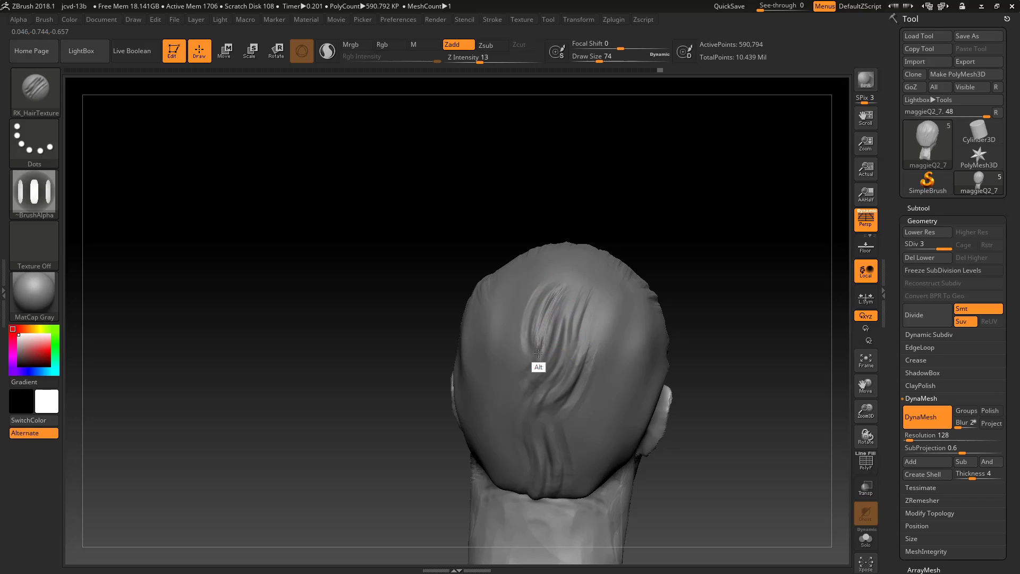
{"action": "left_click_drag", "start_coordinate": [540, 298], "coordinate": [538, 353], "text": "alt"}
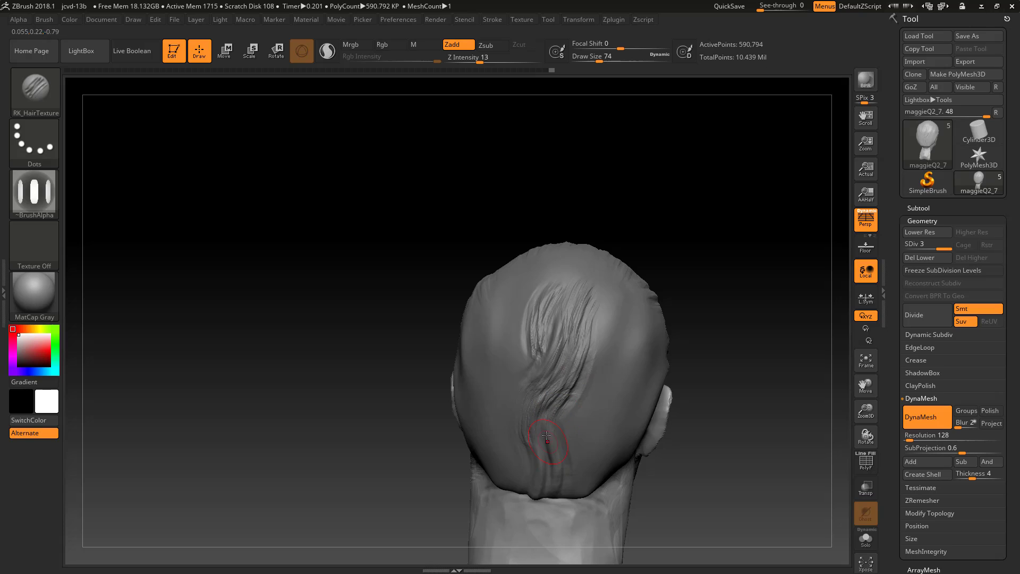
{"action": "key", "text": "shift"}
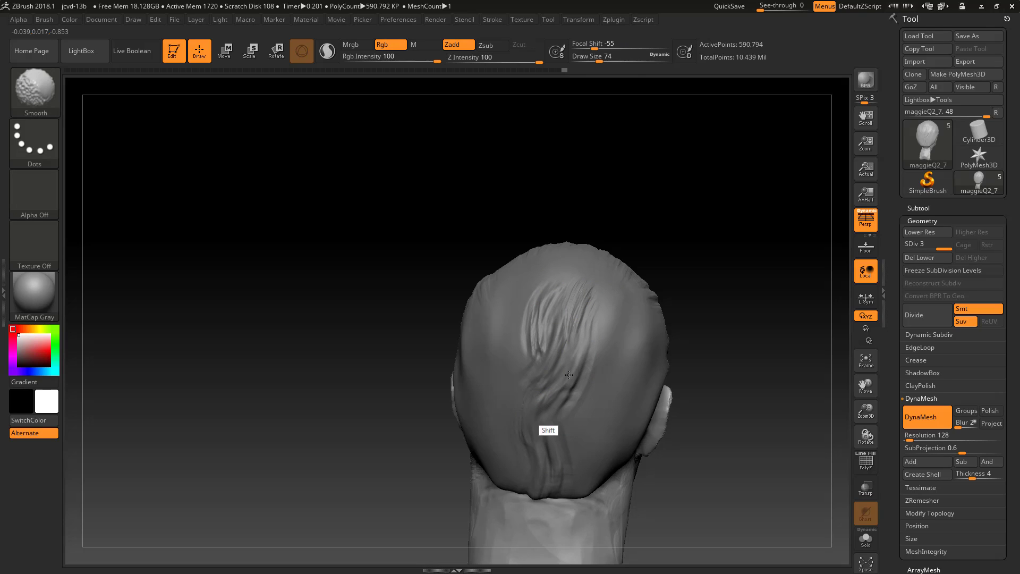
Mark crossing strand directions in yellow on the back hair with Windows Screen sketch and close the sketch.
{"action": "key", "text": "super+w"}
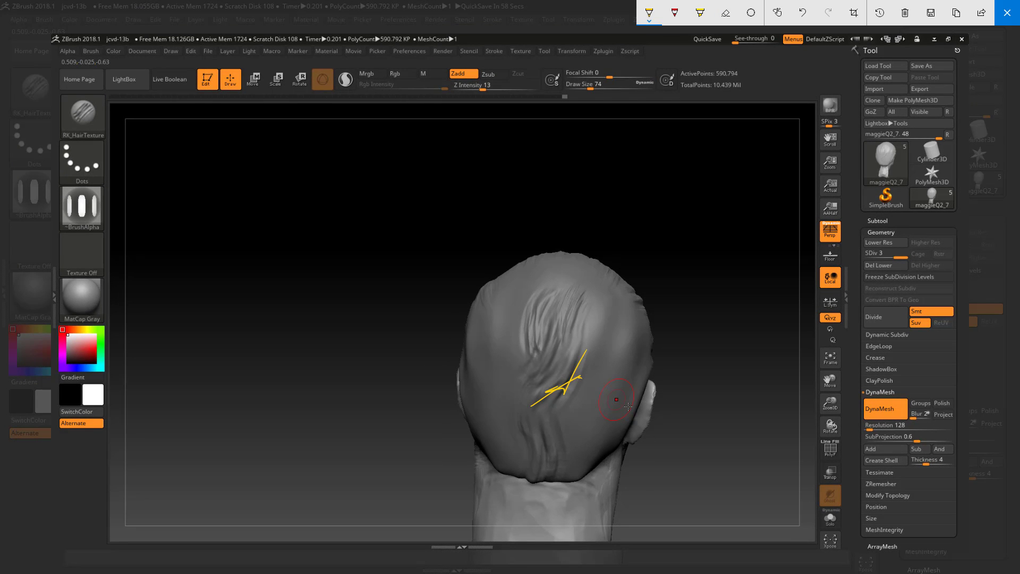
{"action": "key", "text": "Escape"}
{"action": "left_click_drag", "start_coordinate": [715, 292], "coordinate": [738, 285]}
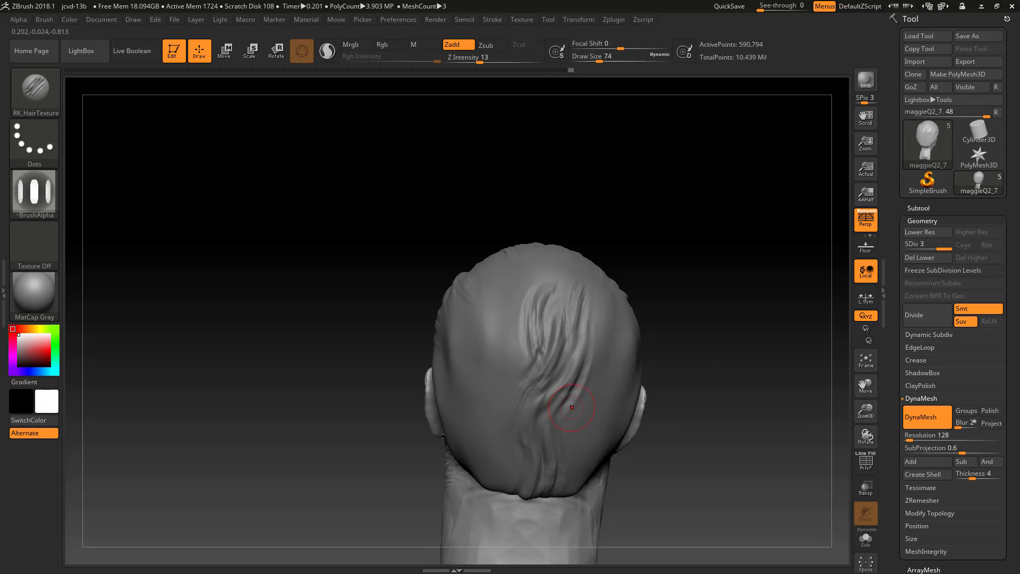
Drop the hair to subdivision level 1, smooth the lower back strands with draw size 94, and return to level 3.
{"action": "key", "text": "shift+d"}
{"action": "key", "text": "shift+d"}
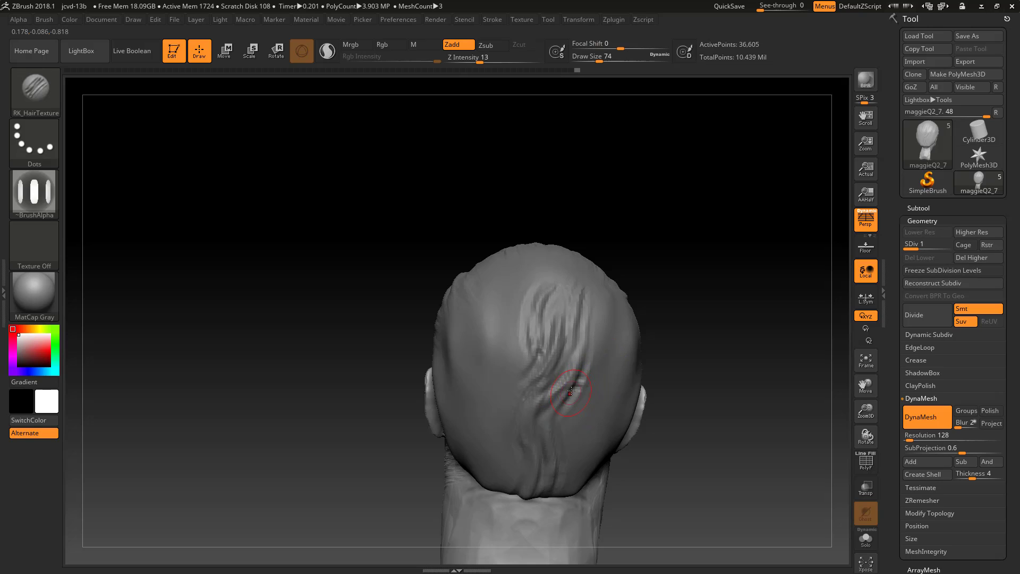
{"action": "key", "text": "s"}
{"action": "left_click_drag", "start_coordinate": [573, 391], "coordinate": [581, 377]}
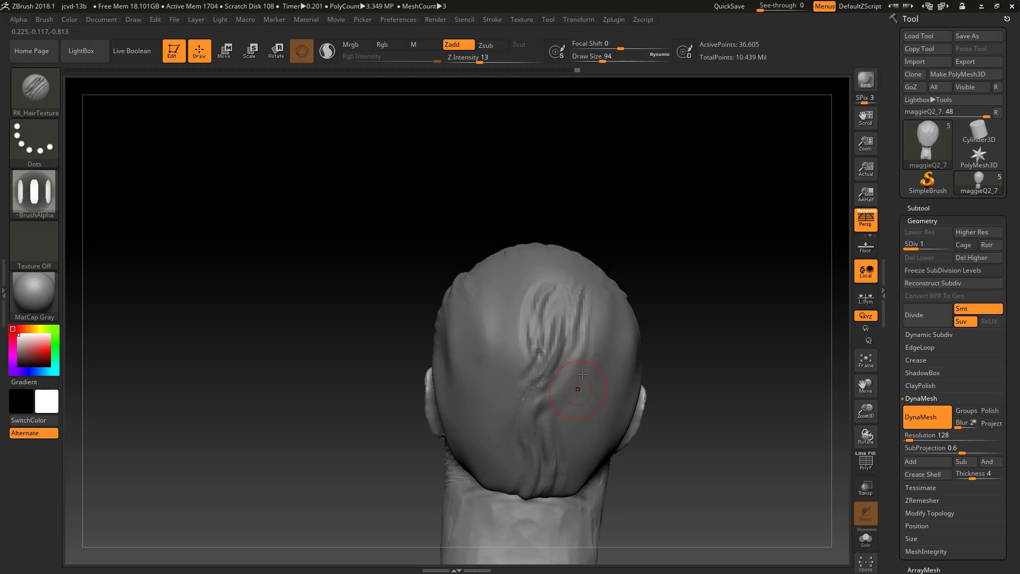
{"action": "key", "text": "d"}
{"action": "key", "text": "d"}
{"action": "left_click_drag", "start_coordinate": [562, 416], "coordinate": [543, 435], "text": "shift"}
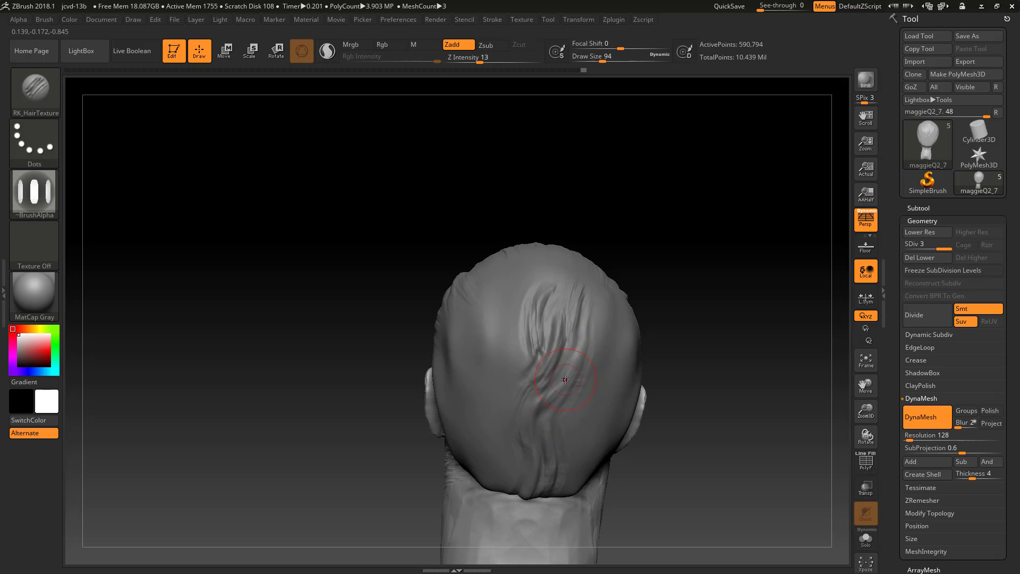
Carve a raised diagonal lock of RK_HairTexture strands across the middle of the back hair.
{"action": "mouse_move", "coordinate": [691, 359]}
{"action": "left_mouse_down", "text": "alt"}
{"action": "mouse_move", "coordinate": [683, 319]}
{"action": "mouse_move", "coordinate": [797, 410]}
{"action": "mouse_move", "coordinate": [772, 324]}
{"action": "left_mouse_up", "text": "alt"}
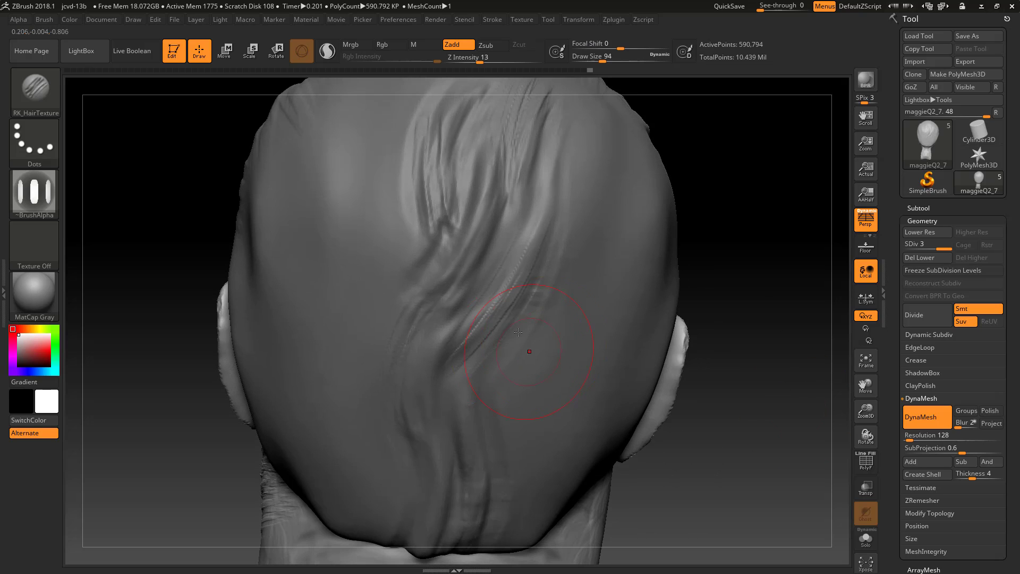
{"action": "left_click_drag", "start_coordinate": [486, 313], "coordinate": [468, 307]}
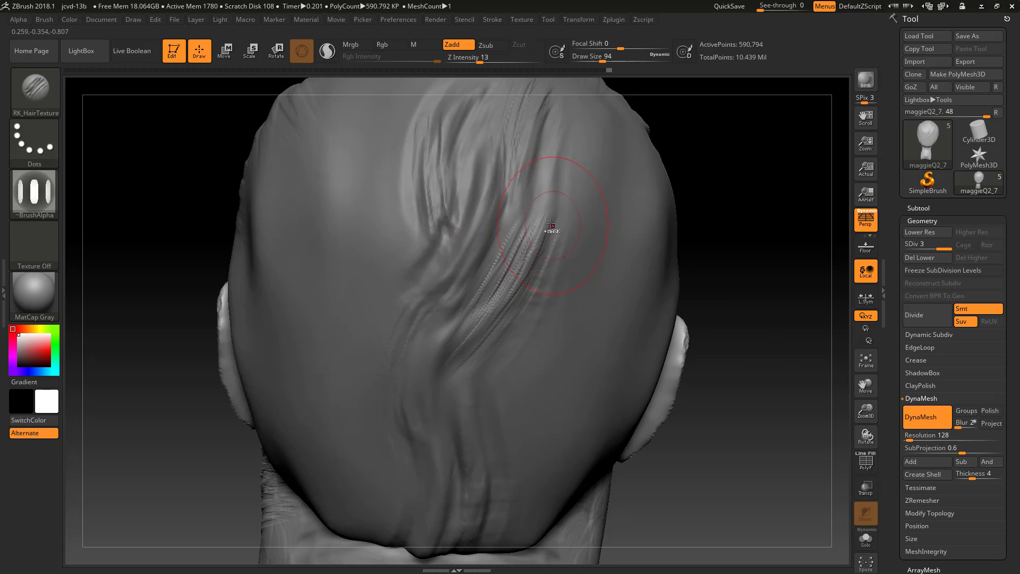
{"action": "key", "text": "s"}
{"action": "left_click_drag", "start_coordinate": [489, 310], "coordinate": [477, 313]}
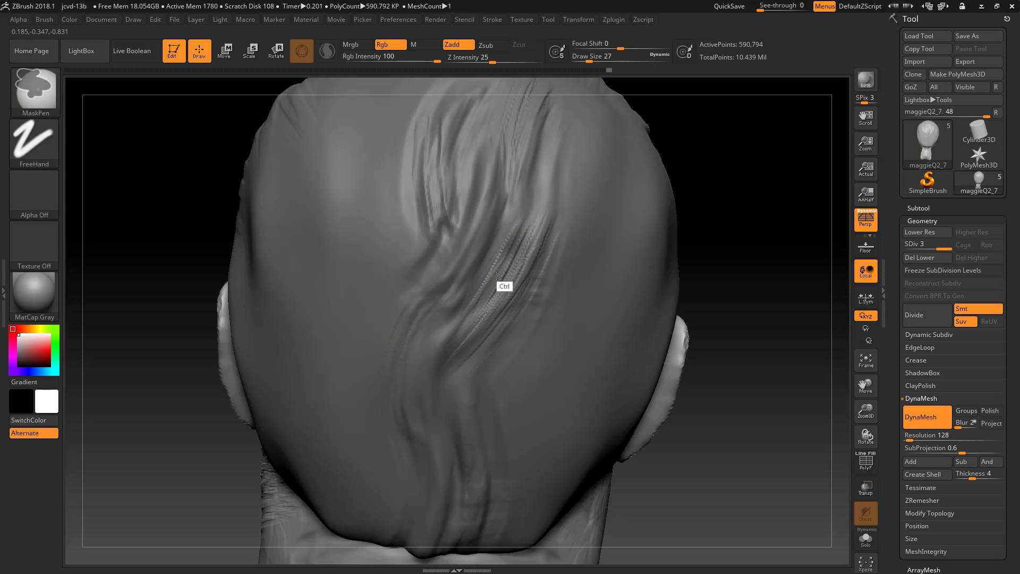
Mask the diagonal back lock, carve strands passing beneath it with draw size 68, and clear the mask.
{"action": "mouse_move", "coordinate": [495, 276]}
{"action": "left_mouse_down", "text": "ctrl"}
{"action": "mouse_move", "coordinate": [447, 359]}
{"action": "mouse_move", "coordinate": [539, 259]}
{"action": "mouse_move", "coordinate": [463, 356]}
{"action": "left_mouse_up", "text": "ctrl"}
{"action": "key", "text": "s"}
{"action": "left_click_drag", "start_coordinate": [456, 303], "coordinate": [465, 303]}
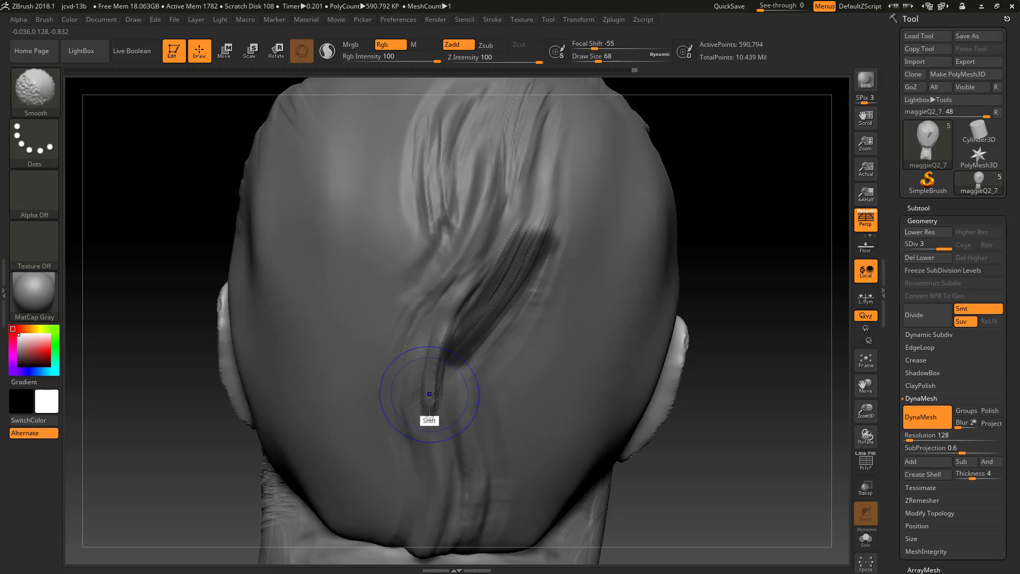
{"action": "left_click_drag", "start_coordinate": [726, 223], "coordinate": [685, 293], "text": "ctrl"}
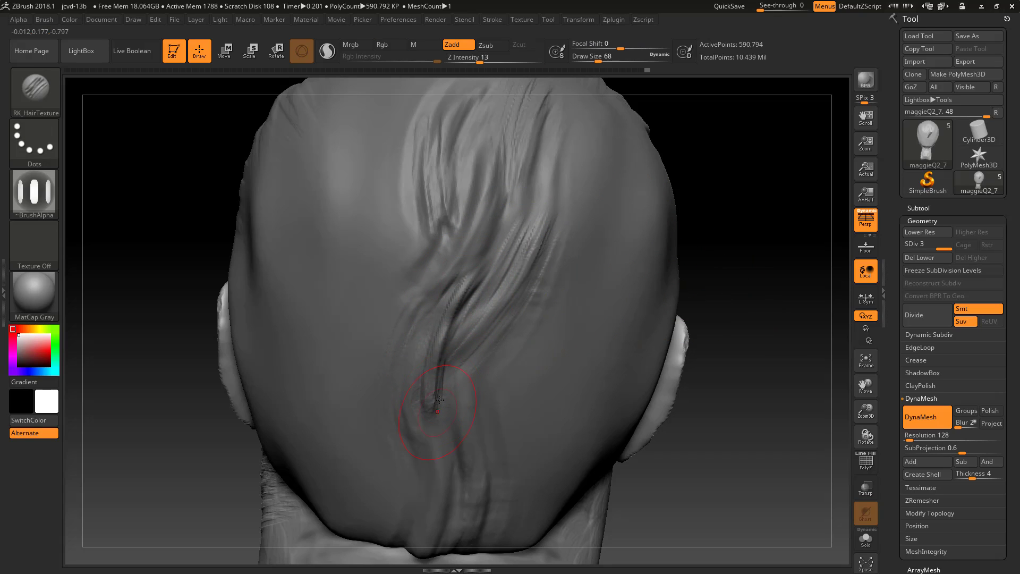
{"action": "mouse_move", "coordinate": [734, 268]}
{"action": "left_mouse_down", "text": "alt"}
{"action": "mouse_move", "coordinate": [700, 225]}
{"action": "mouse_move", "coordinate": [702, 213]}
{"action": "left_mouse_up", "text": "alt"}
{"action": "left_click_drag", "start_coordinate": [702, 256], "coordinate": [631, 284]}
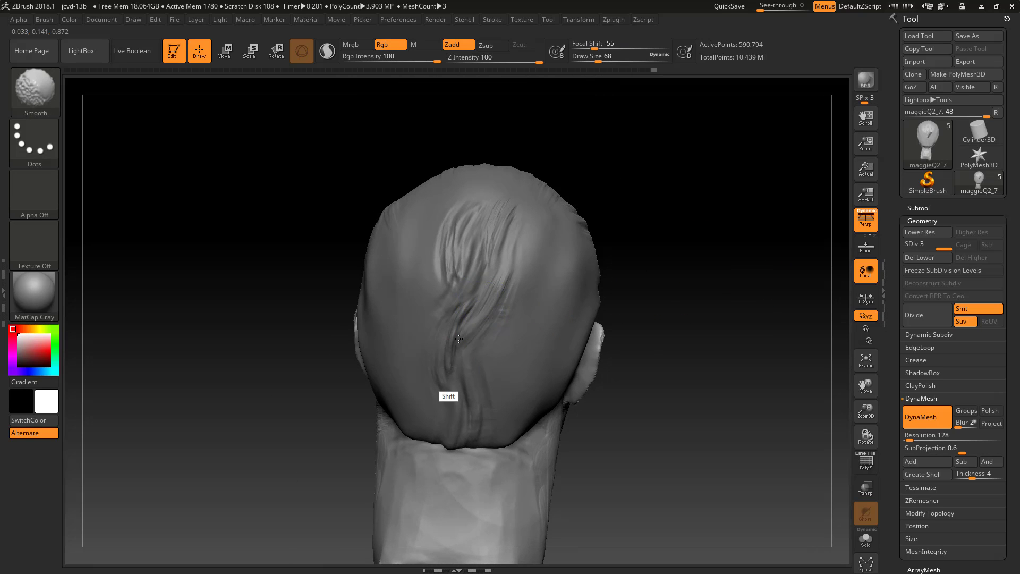
{"action": "left_click_drag", "start_coordinate": [797, 265], "coordinate": [686, 276]}
{"action": "mouse_move", "coordinate": [735, 255]}
{"action": "left_mouse_down"}
{"action": "mouse_move", "coordinate": [702, 292]}
{"action": "mouse_move", "coordinate": [721, 312]}
{"action": "mouse_move", "coordinate": [685, 327]}
{"action": "mouse_move", "coordinate": [727, 371]}
{"action": "mouse_move", "coordinate": [776, 358]}
{"action": "mouse_move", "coordinate": [741, 367]}
{"action": "left_mouse_up"}
{"action": "key", "text": "s"}
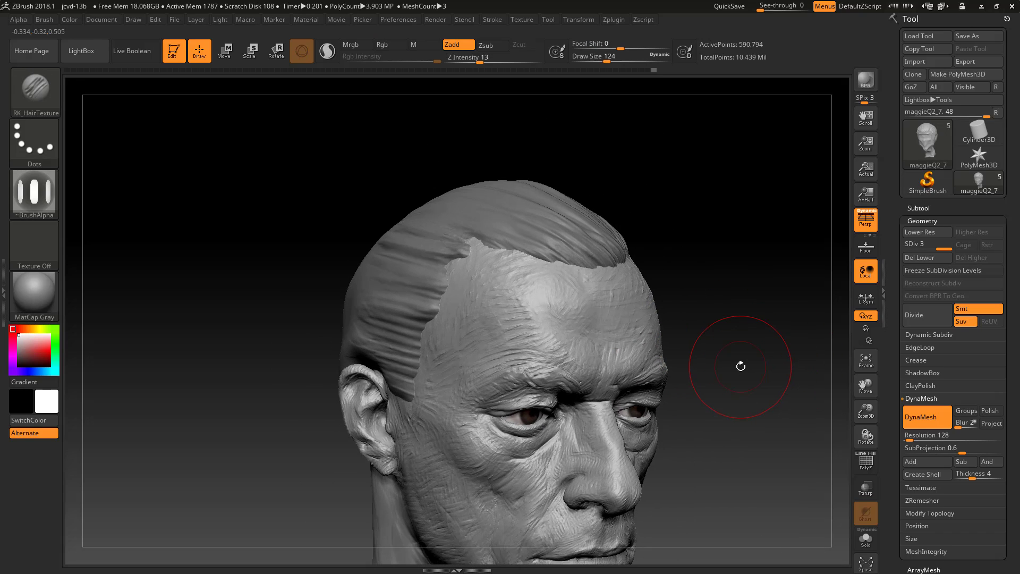
{"action": "left_click", "coordinate": [39, 94]}
{"action": "key", "text": "p"}
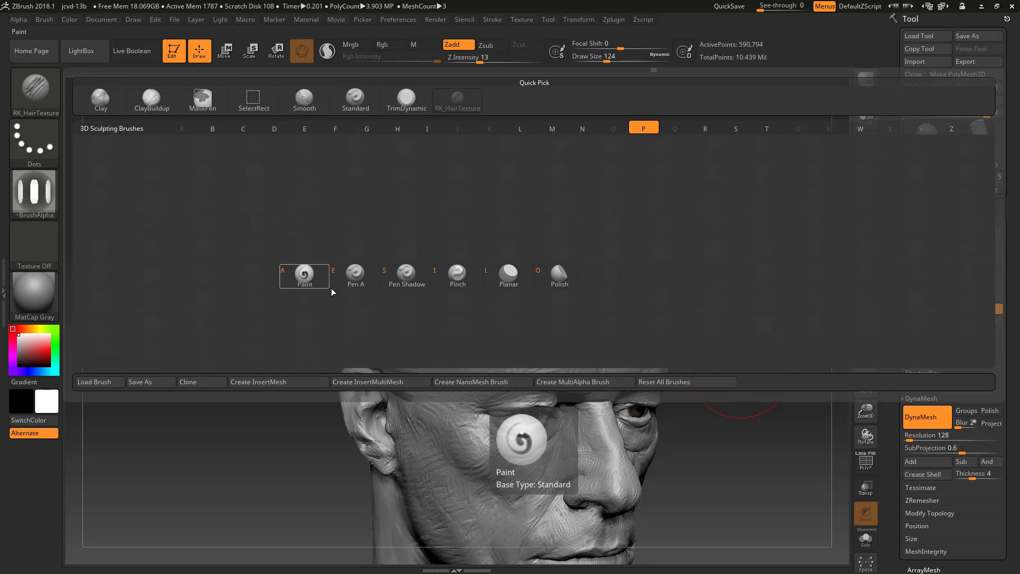
{"action": "left_click", "coordinate": [506, 281]}
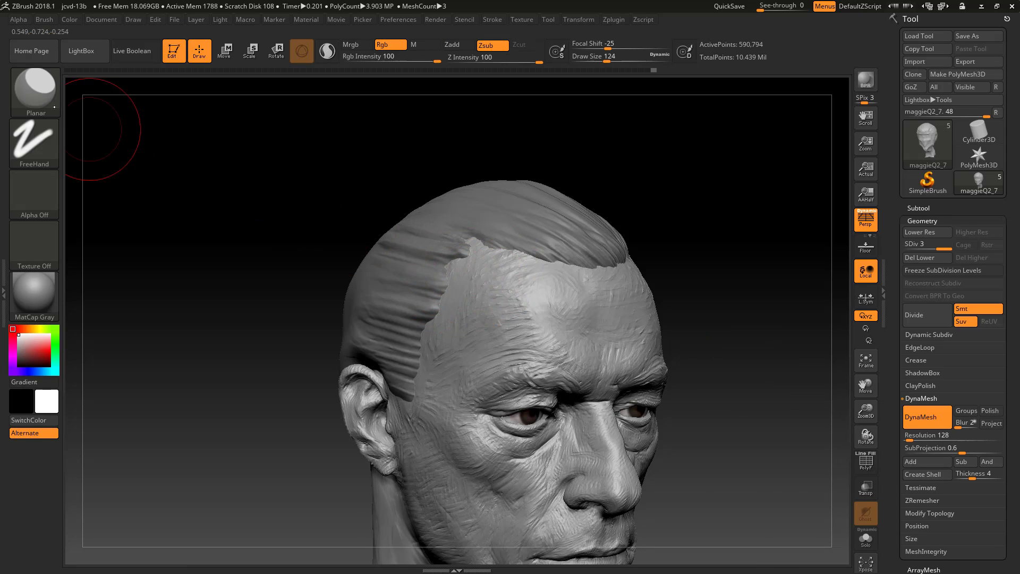
Switch to the Pinch brush and pinch the side hair strands above the ear, using draw sizes 71 and 140.
{"action": "left_click", "coordinate": [35, 89]}
{"action": "key", "text": "p"}
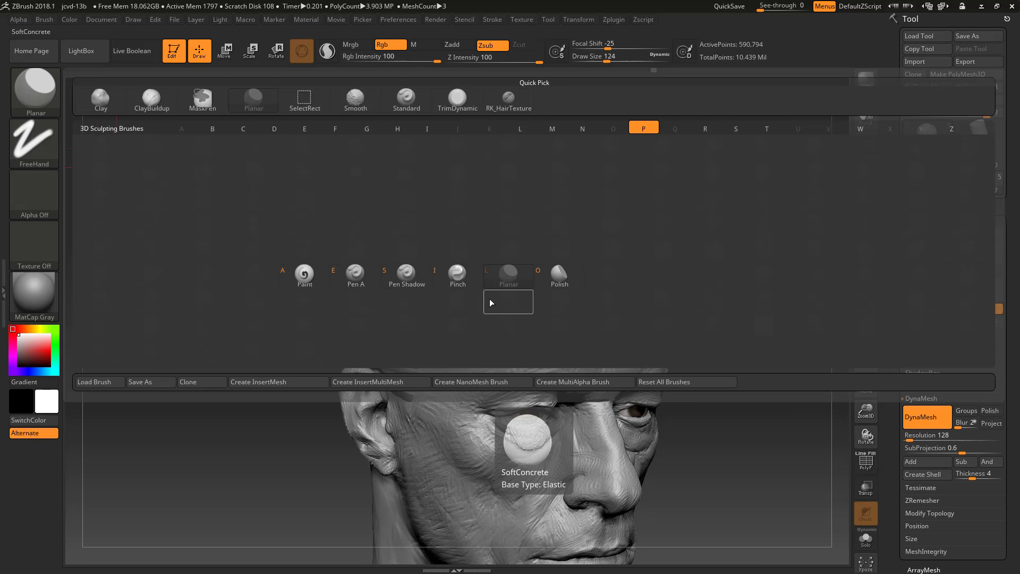
{"action": "left_click", "coordinate": [457, 274]}
{"action": "left_click_drag", "start_coordinate": [706, 319], "coordinate": [779, 310]}
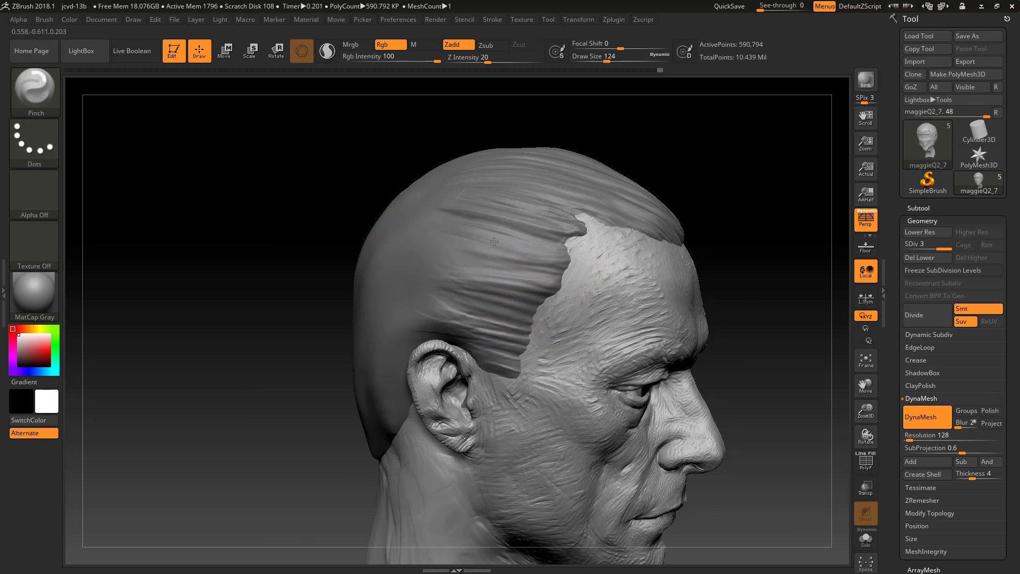
{"action": "key", "text": "s"}
{"action": "mouse_move", "coordinate": [485, 328]}
{"action": "left_mouse_down"}
{"action": "mouse_move", "coordinate": [529, 343]}
{"action": "mouse_move", "coordinate": [515, 336]}
{"action": "left_mouse_up"}
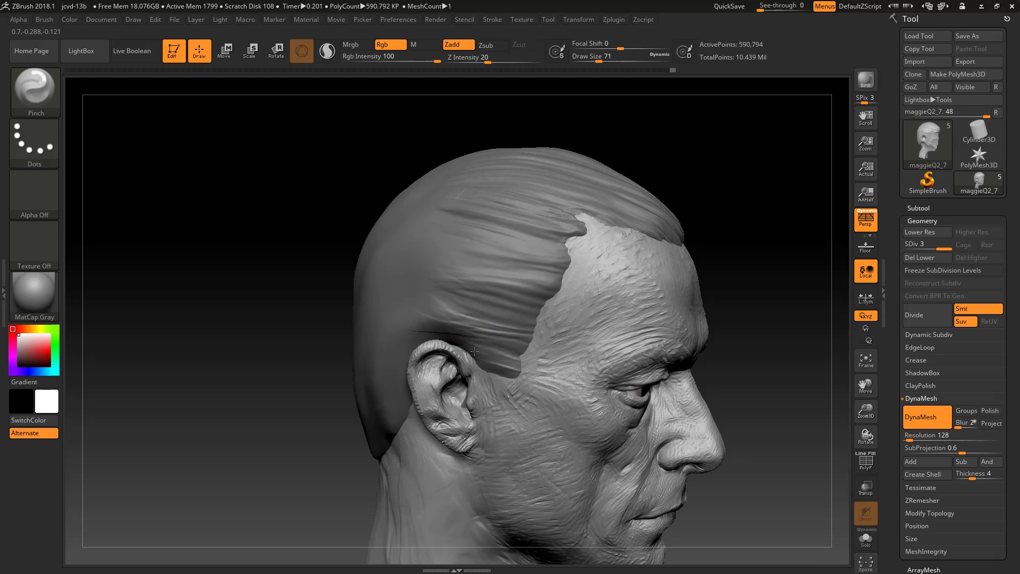
{"action": "mouse_move", "coordinate": [755, 308]}
{"action": "left_mouse_down"}
{"action": "mouse_move", "coordinate": [546, 326]}
{"action": "mouse_move", "coordinate": [550, 311]}
{"action": "left_mouse_up"}
{"action": "key", "text": "s"}
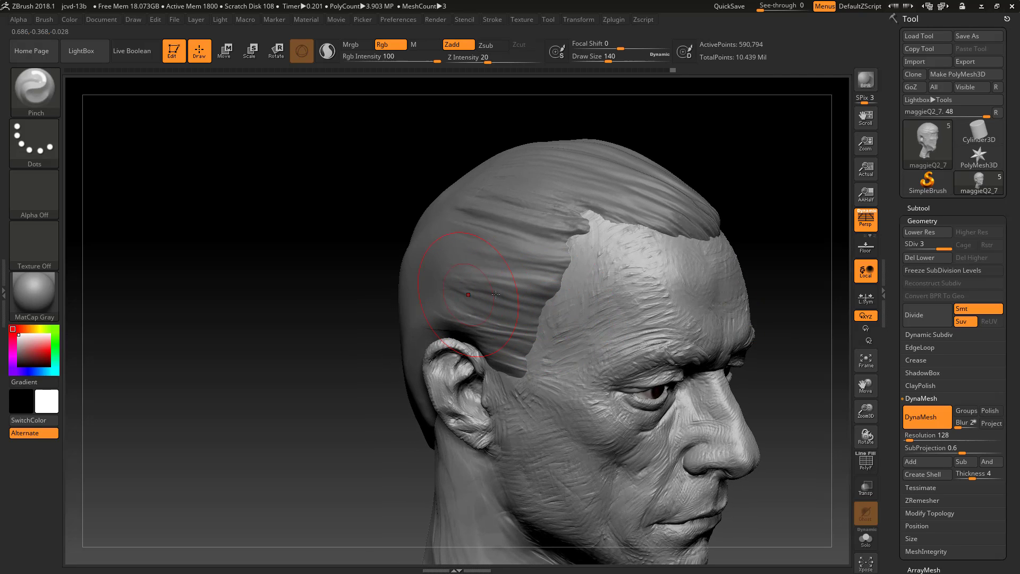
Switch to the Fold brush and set its Z Intensity to 6.
{"action": "key", "text": "b"}
{"action": "key", "text": "f"}
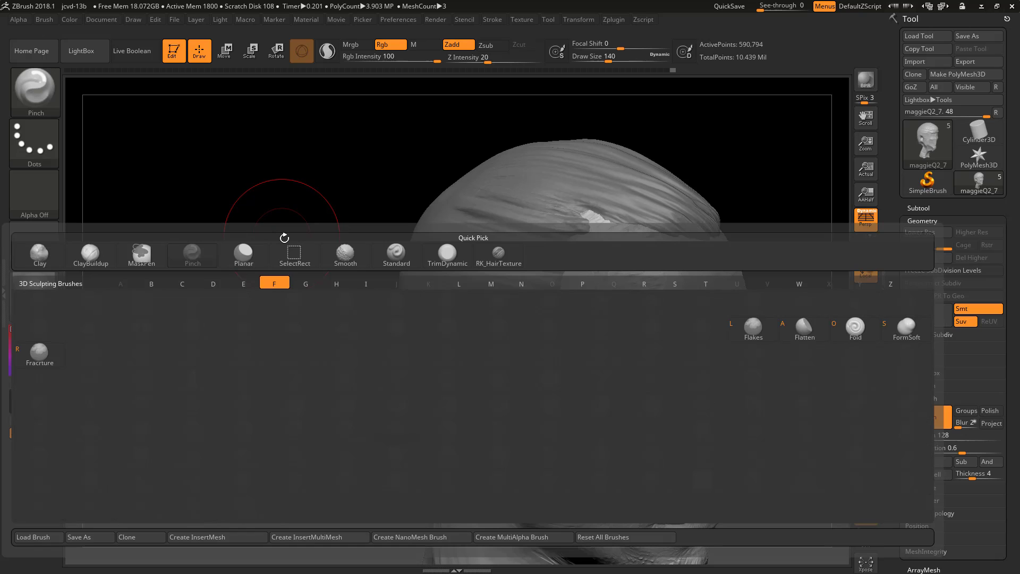
{"action": "left_click", "coordinate": [856, 328]}
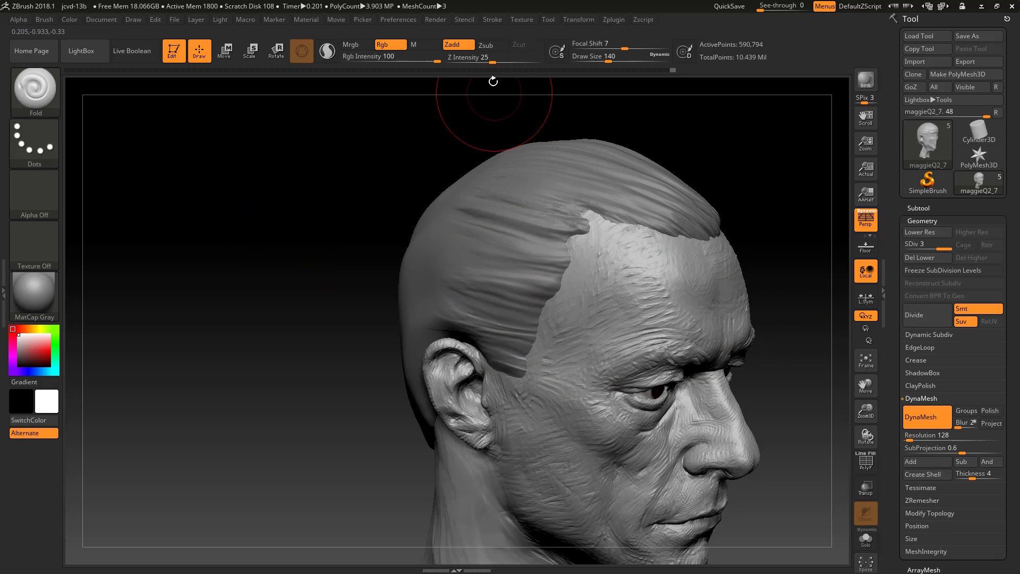
{"action": "left_click", "coordinate": [473, 60]}
{"action": "left_click_drag", "start_coordinate": [472, 61], "coordinate": [469, 60]}
{"action": "left_click_drag", "start_coordinate": [362, 349], "coordinate": [390, 355]}
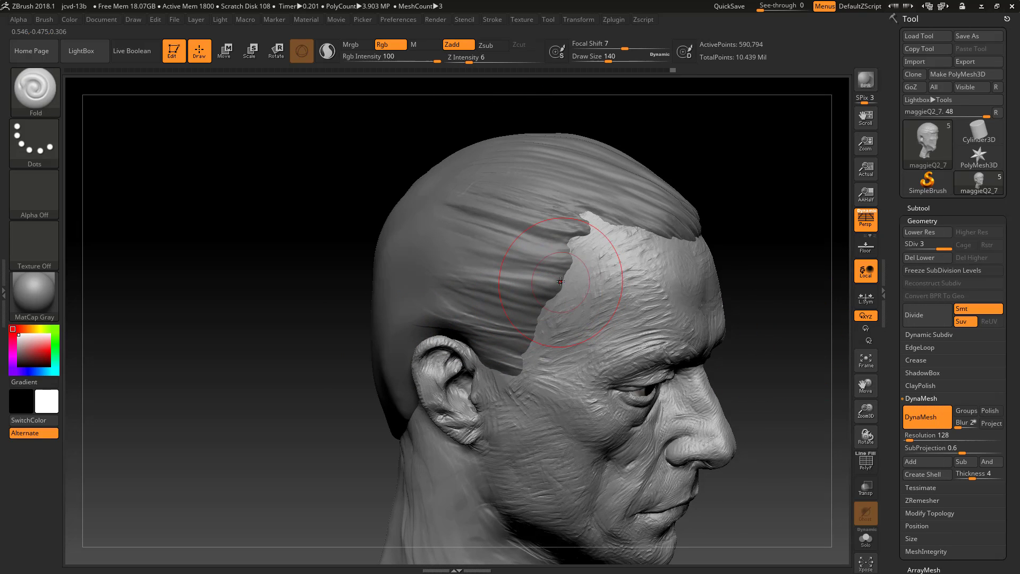
Set the draw size to 62, turn off Rgb, and fold the side strands backward from the temple hairline.
{"action": "left_click_drag", "start_coordinate": [558, 276], "coordinate": [497, 292]}
{"action": "key", "text": "s"}
{"action": "key", "text": "ctrl+z"}
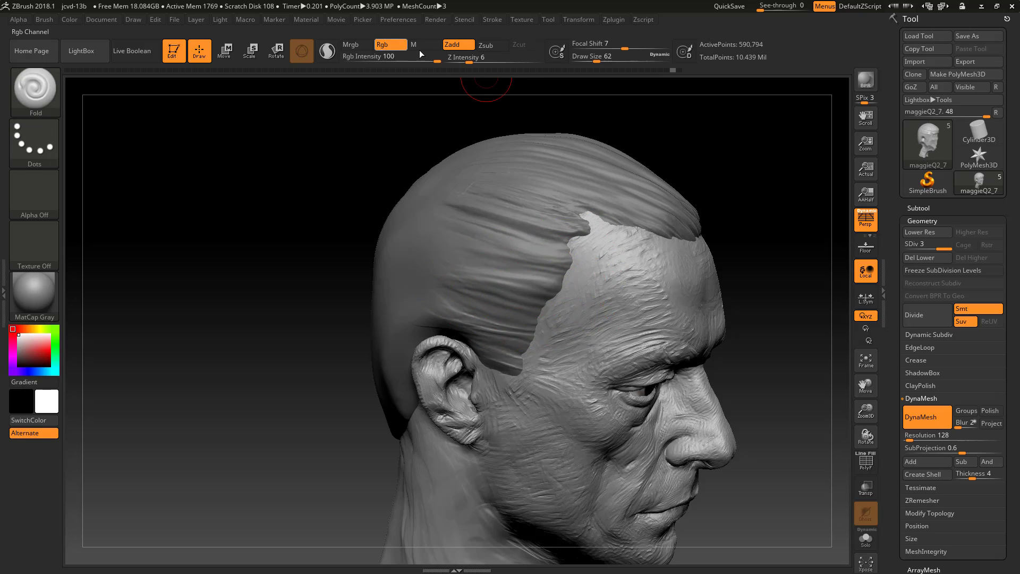
{"action": "left_click", "coordinate": [390, 45]}
{"action": "left_click_drag", "start_coordinate": [566, 271], "coordinate": [463, 286]}
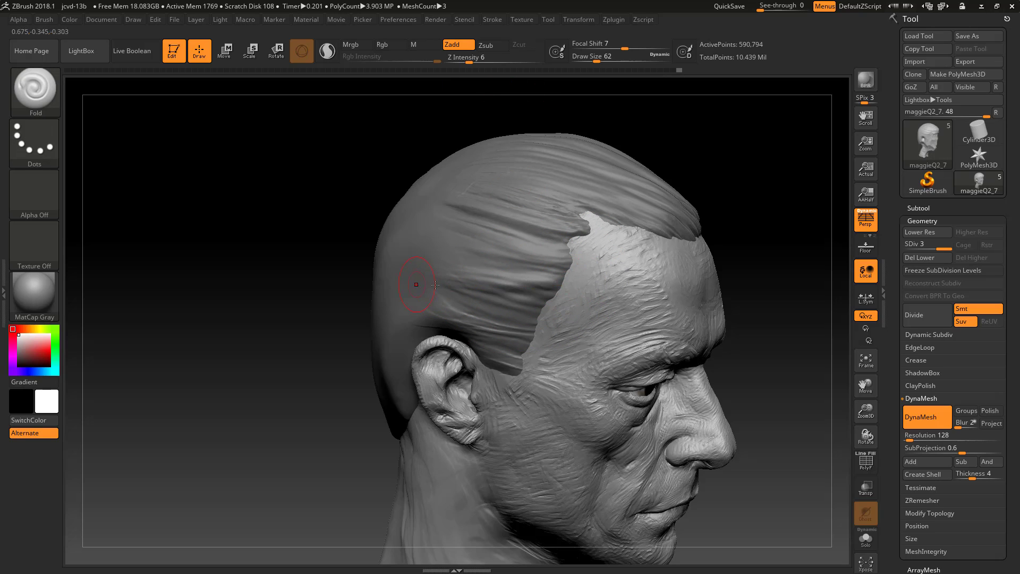
{"action": "left_click_drag", "start_coordinate": [573, 274], "coordinate": [466, 288]}
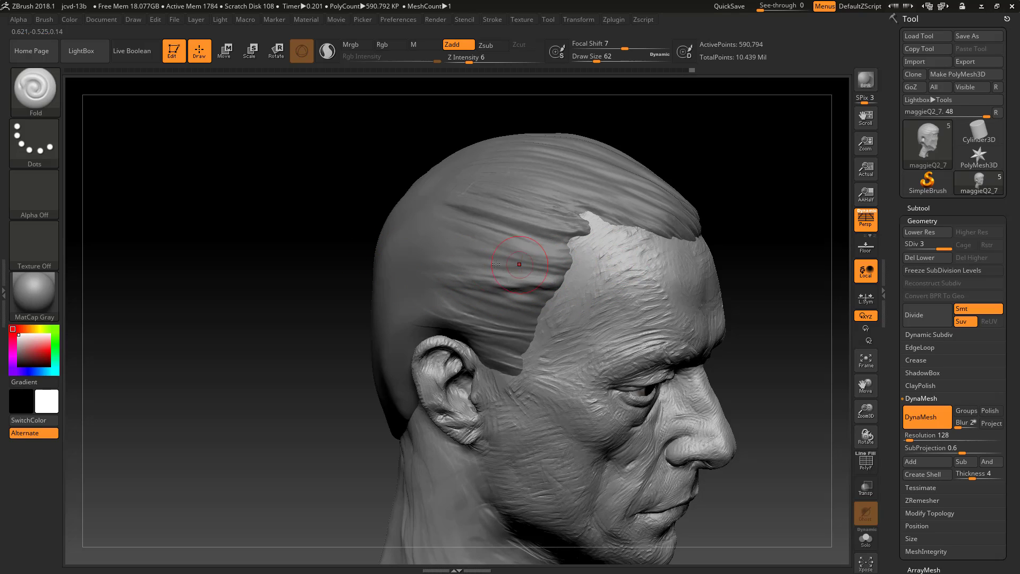
{"action": "mouse_move", "coordinate": [492, 266]}
{"action": "left_mouse_down"}
{"action": "mouse_move", "coordinate": [626, 264]}
{"action": "mouse_move", "coordinate": [634, 255]}
{"action": "left_mouse_up"}
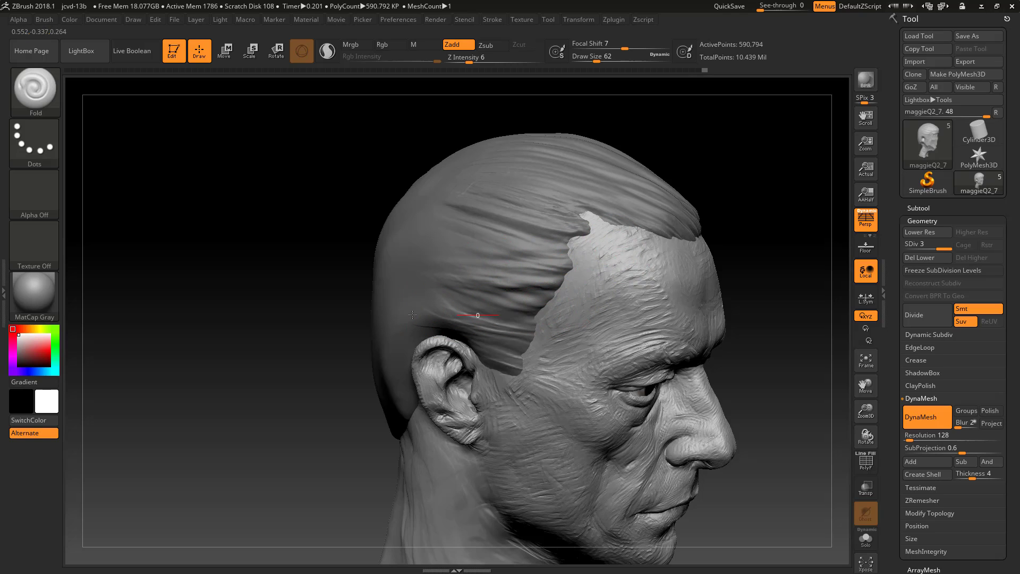
Set the draw size to 136 and fold a deeper groove from the temple hairline back above the ear.
{"action": "key", "text": "s"}
{"action": "mouse_move", "coordinate": [508, 294]}
{"action": "left_mouse_down"}
{"action": "mouse_move", "coordinate": [520, 293]}
{"action": "mouse_move", "coordinate": [449, 295]}
{"action": "left_mouse_up"}
{"action": "mouse_move", "coordinate": [543, 293]}
{"action": "left_mouse_down"}
{"action": "mouse_move", "coordinate": [406, 281]}
{"action": "mouse_move", "coordinate": [366, 328]}
{"action": "left_mouse_up"}
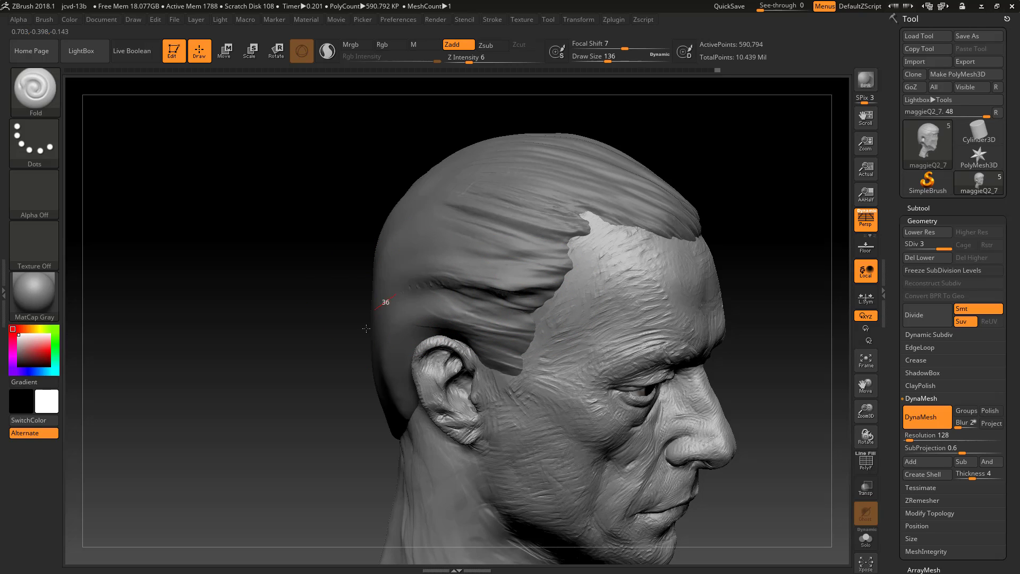
{"action": "mouse_move", "coordinate": [792, 298]}
{"action": "left_mouse_down"}
{"action": "mouse_move", "coordinate": [742, 290]}
{"action": "mouse_move", "coordinate": [768, 265]}
{"action": "mouse_move", "coordinate": [784, 280]}
{"action": "mouse_move", "coordinate": [547, 250]}
{"action": "left_mouse_up"}
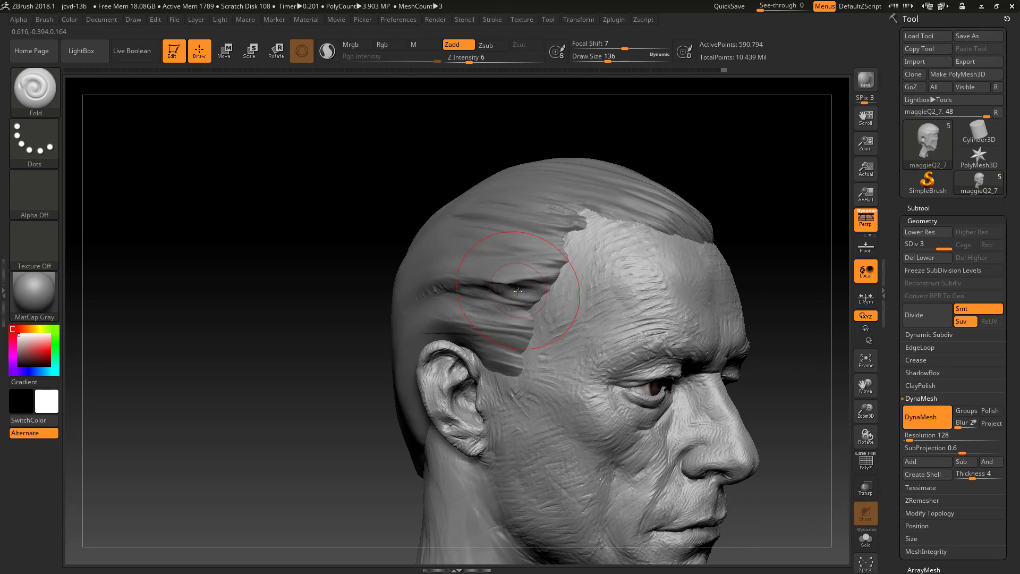
Switch to the RK_HairTexture brush and apply the Relax deformation to the hair mesh.
{"action": "left_click", "coordinate": [35, 89]}
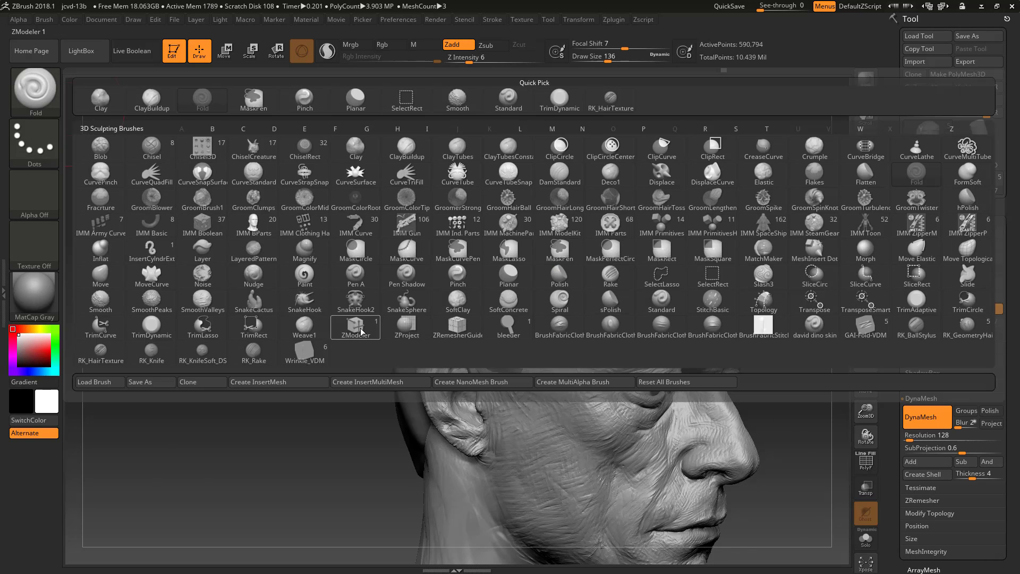
{"action": "left_click", "coordinate": [100, 351]}
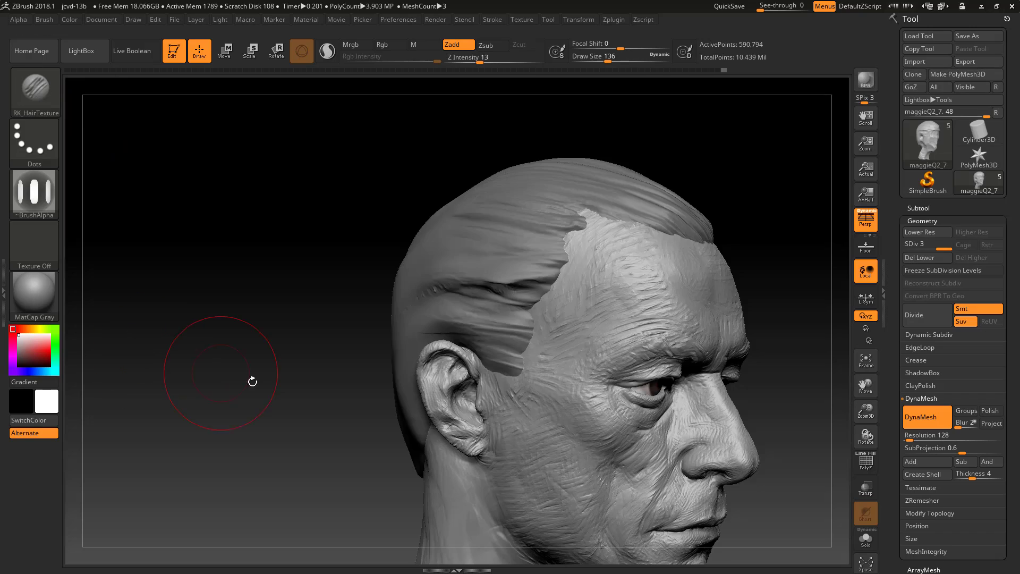
{"action": "mouse_move", "coordinate": [261, 380]}
{"action": "left_mouse_down"}
{"action": "mouse_move", "coordinate": [685, 387]}
{"action": "mouse_move", "coordinate": [747, 377]}
{"action": "mouse_move", "coordinate": [761, 341]}
{"action": "left_mouse_up"}
{"action": "left_click", "coordinate": [914, 220]}
{"action": "left_click", "coordinate": [927, 322]}
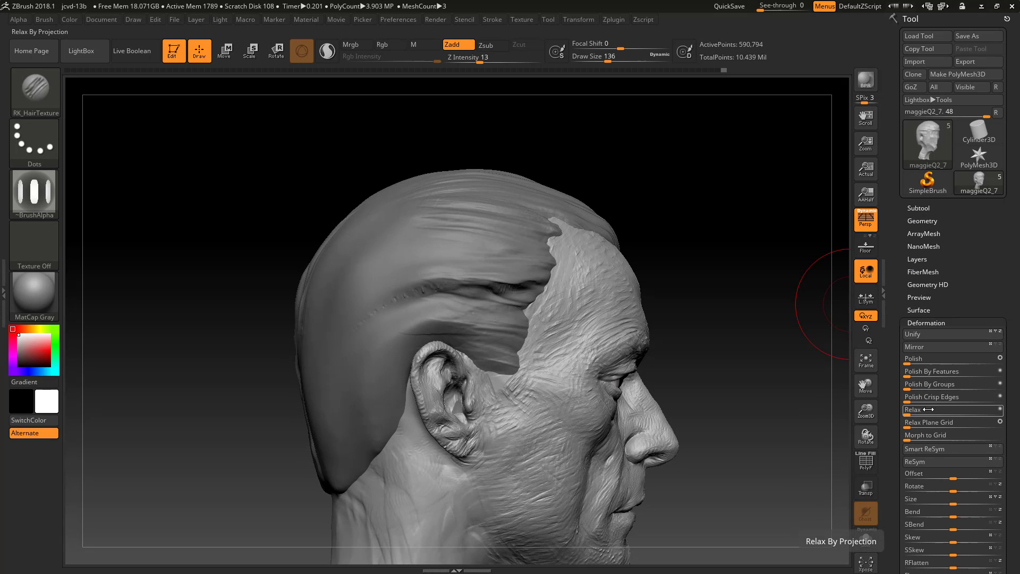
{"action": "left_click_drag", "start_coordinate": [914, 415], "coordinate": [998, 413]}
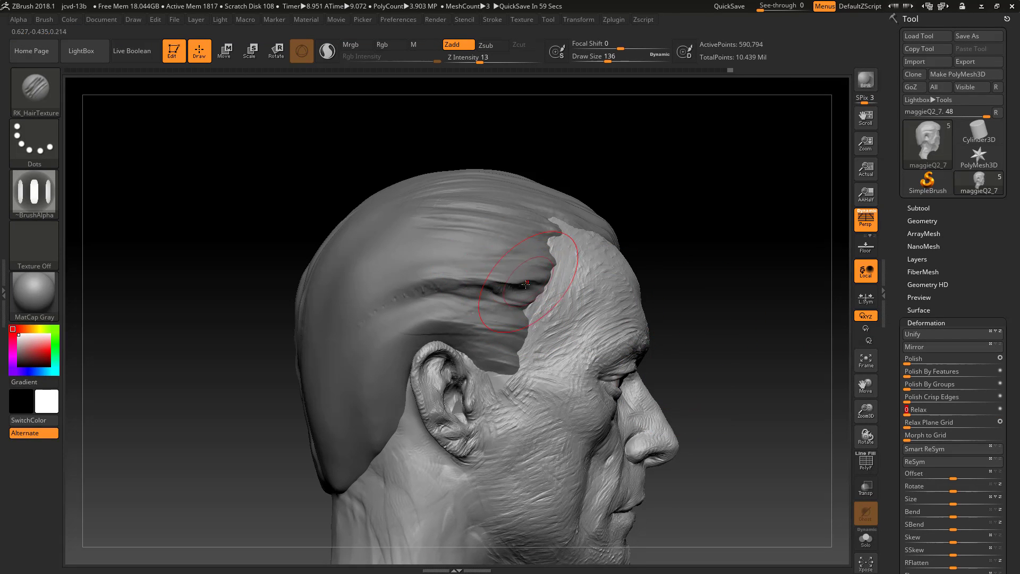
Set the draw size to 80 and carve raised and recessed strands along the folded locks at the temple.
{"action": "key", "text": "s"}
{"action": "left_click_drag", "start_coordinate": [528, 285], "coordinate": [518, 286]}
{"action": "mouse_move", "coordinate": [671, 312]}
{"action": "left_mouse_down"}
{"action": "mouse_move", "coordinate": [697, 304]}
{"action": "mouse_move", "coordinate": [758, 353]}
{"action": "mouse_move", "coordinate": [695, 270]}
{"action": "left_mouse_up"}
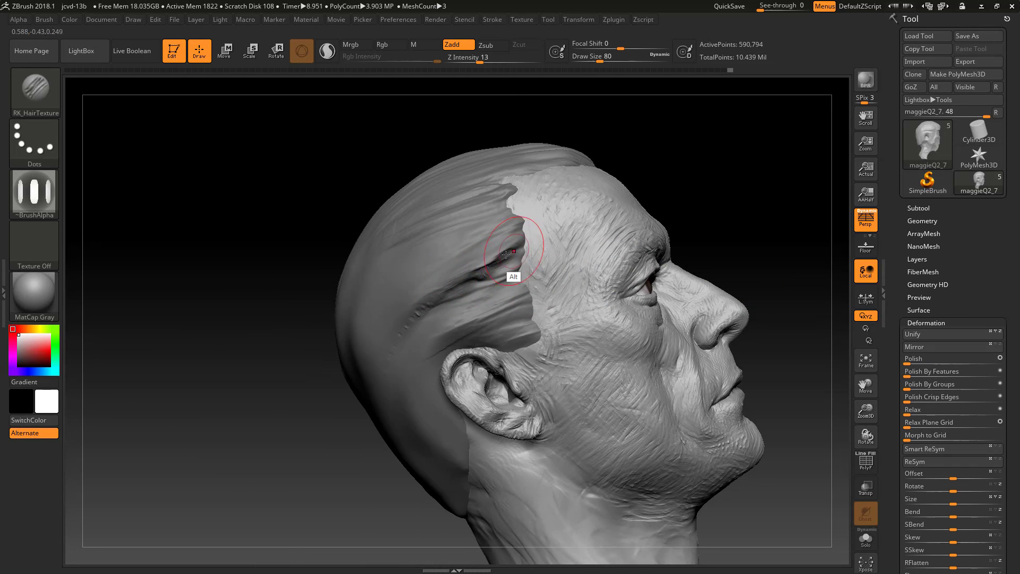
{"action": "mouse_move", "coordinate": [513, 273]}
{"action": "left_mouse_down"}
{"action": "mouse_move", "coordinate": [497, 285]}
{"action": "mouse_move", "coordinate": [508, 255]}
{"action": "mouse_move", "coordinate": [485, 289]}
{"action": "mouse_move", "coordinate": [448, 283]}
{"action": "left_mouse_up"}
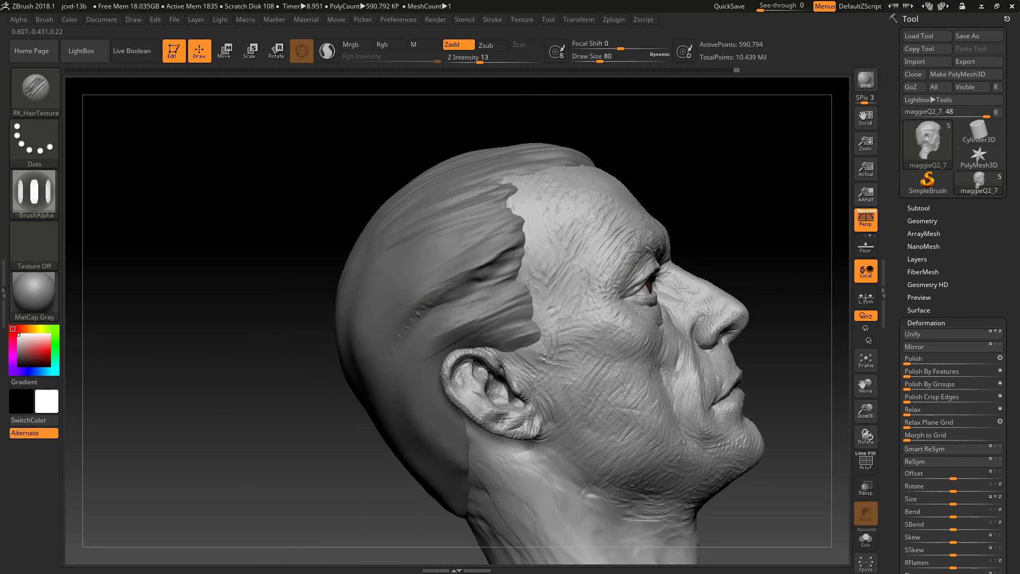
{"action": "mouse_move", "coordinate": [507, 256]}
{"action": "left_mouse_down", "text": "alt"}
{"action": "mouse_move", "coordinate": [415, 285]}
{"action": "mouse_move", "coordinate": [478, 270]}
{"action": "mouse_move", "coordinate": [483, 289]}
{"action": "left_mouse_up", "text": "alt"}
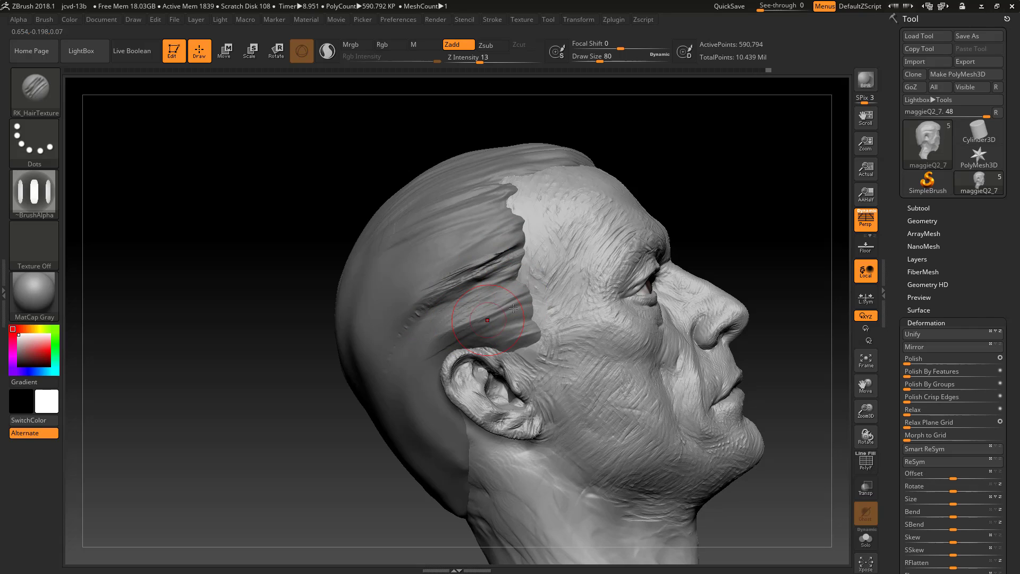
Smooth the carved side locks from the temple hairline back above the ear and set the draw size to 140.
{"action": "left_click", "coordinate": [922, 221]}
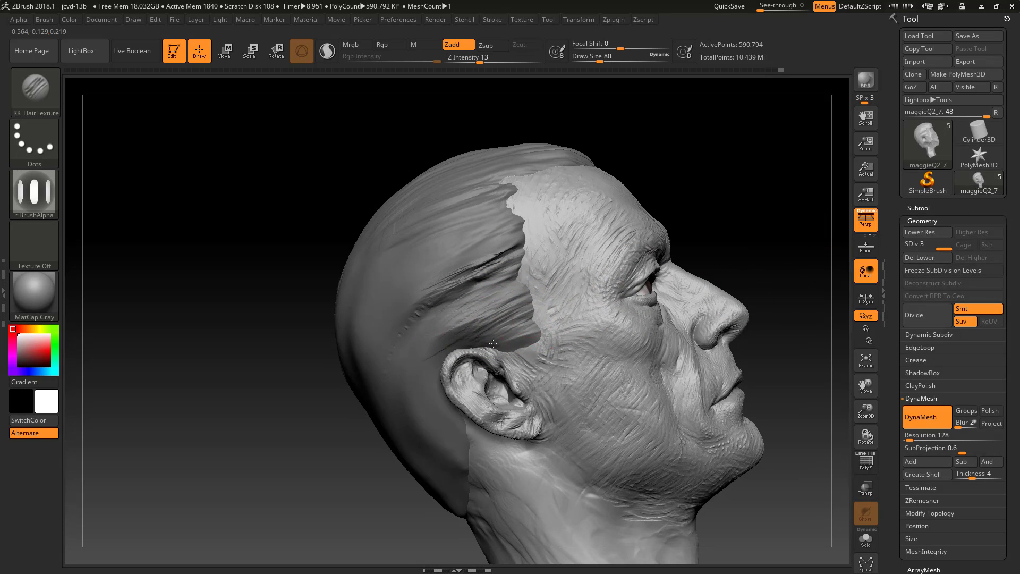
{"action": "key", "text": "shift"}
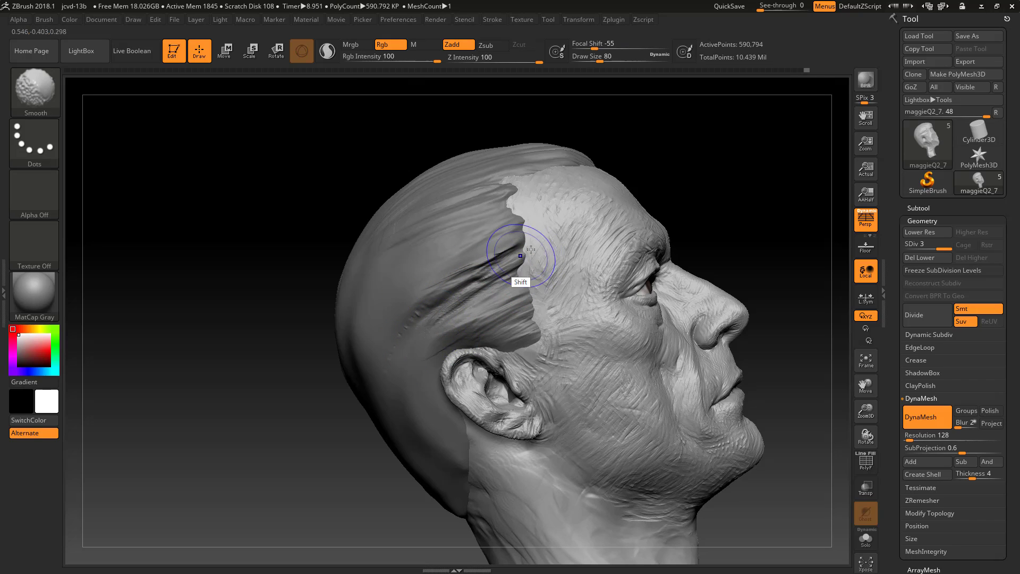
{"action": "left_click_drag", "start_coordinate": [522, 254], "coordinate": [417, 333], "text": "shift"}
{"action": "key", "text": "space"}
{"action": "left_click_drag", "start_coordinate": [721, 227], "coordinate": [697, 200]}
{"action": "mouse_move", "coordinate": [775, 200]}
{"action": "left_mouse_down"}
{"action": "mouse_move", "coordinate": [735, 234]}
{"action": "mouse_move", "coordinate": [779, 255]}
{"action": "mouse_move", "coordinate": [717, 298]}
{"action": "mouse_move", "coordinate": [742, 303]}
{"action": "mouse_move", "coordinate": [632, 287]}
{"action": "mouse_move", "coordinate": [602, 316]}
{"action": "mouse_move", "coordinate": [649, 326]}
{"action": "mouse_move", "coordinate": [659, 317]}
{"action": "mouse_move", "coordinate": [668, 367]}
{"action": "mouse_move", "coordinate": [748, 357]}
{"action": "mouse_move", "coordinate": [774, 369]}
{"action": "mouse_move", "coordinate": [662, 351]}
{"action": "left_mouse_up"}
{"action": "key", "text": "s"}
{"action": "left_click_drag", "start_coordinate": [749, 316], "coordinate": [770, 346]}
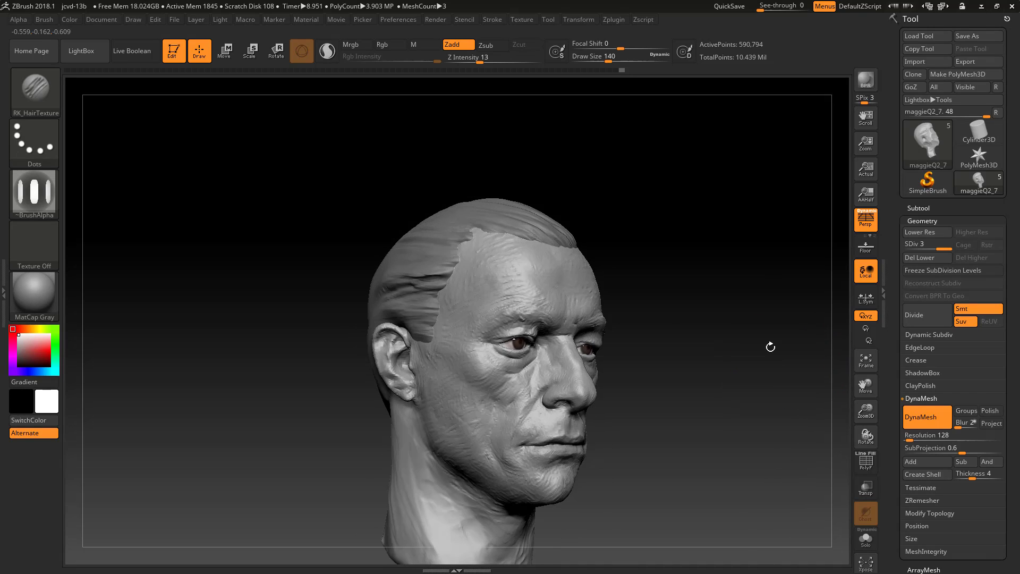
Smooth the temple locks on one side and carve strands into the hair on the opposite side at draw size 68.
{"action": "mouse_move", "coordinate": [695, 358]}
{"action": "left_mouse_down"}
{"action": "mouse_move", "coordinate": [724, 357]}
{"action": "mouse_move", "coordinate": [638, 296]}
{"action": "left_mouse_up"}
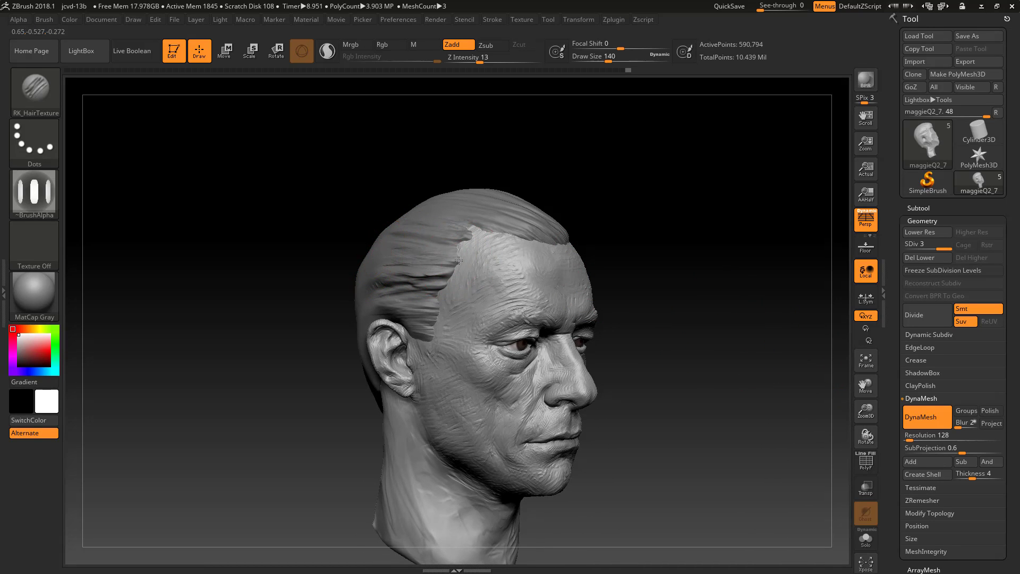
{"action": "key", "text": "shift"}
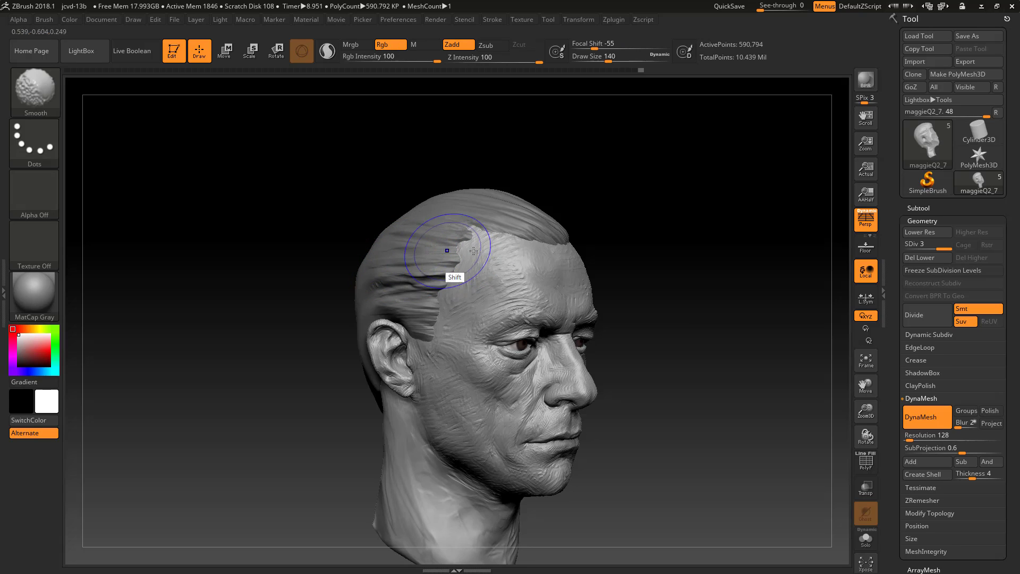
{"action": "mouse_move", "coordinate": [665, 289]}
{"action": "left_mouse_down"}
{"action": "mouse_move", "coordinate": [649, 289]}
{"action": "mouse_move", "coordinate": [674, 303]}
{"action": "mouse_move", "coordinate": [585, 275]}
{"action": "left_mouse_up"}
{"action": "key", "text": "s"}
{"action": "left_click", "coordinate": [585, 257]}
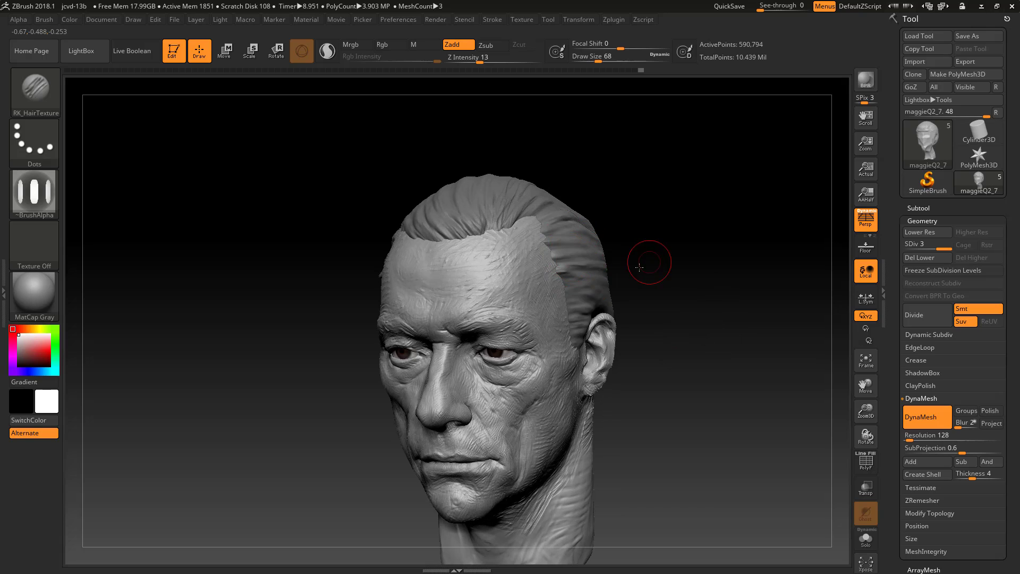
{"action": "left_click_drag", "start_coordinate": [645, 257], "coordinate": [531, 262]}
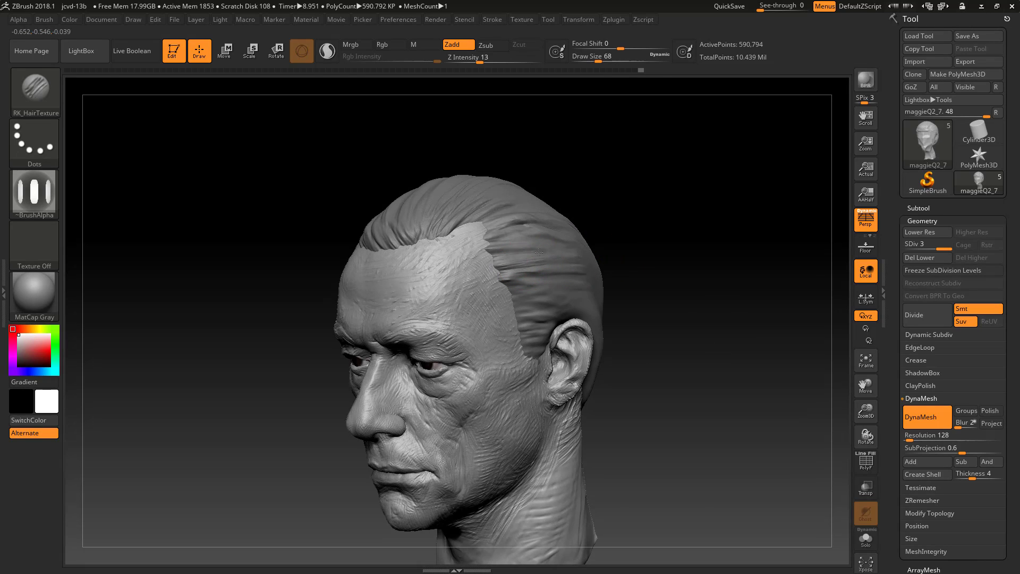
{"action": "left_click_drag", "start_coordinate": [645, 282], "coordinate": [579, 297]}
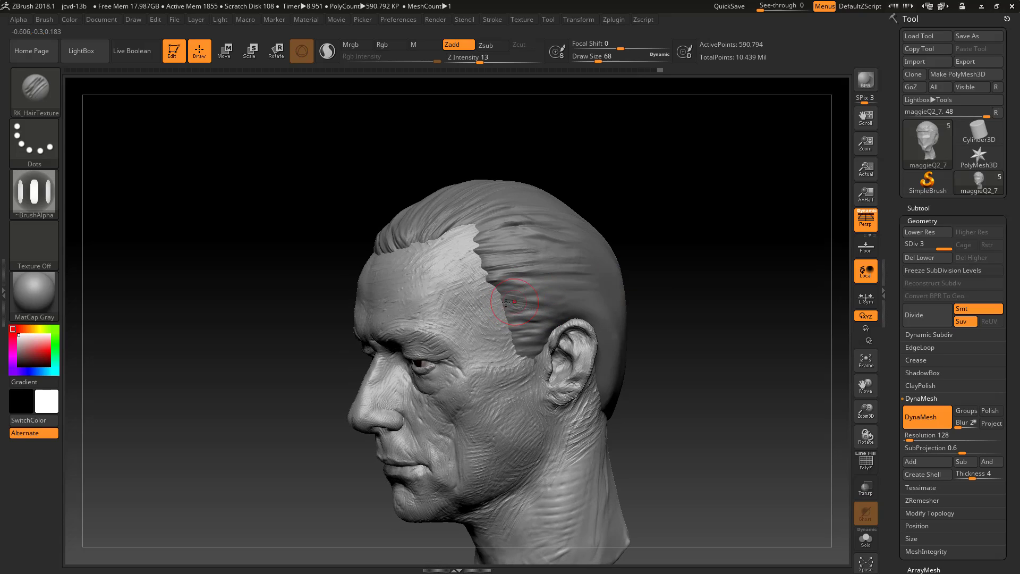
Carve finer strands between the temple hairline and the ear at draw size 33, smoothing them at draw size 108.
{"action": "key", "text": "s"}
{"action": "left_click_drag", "start_coordinate": [540, 319], "coordinate": [505, 317]}
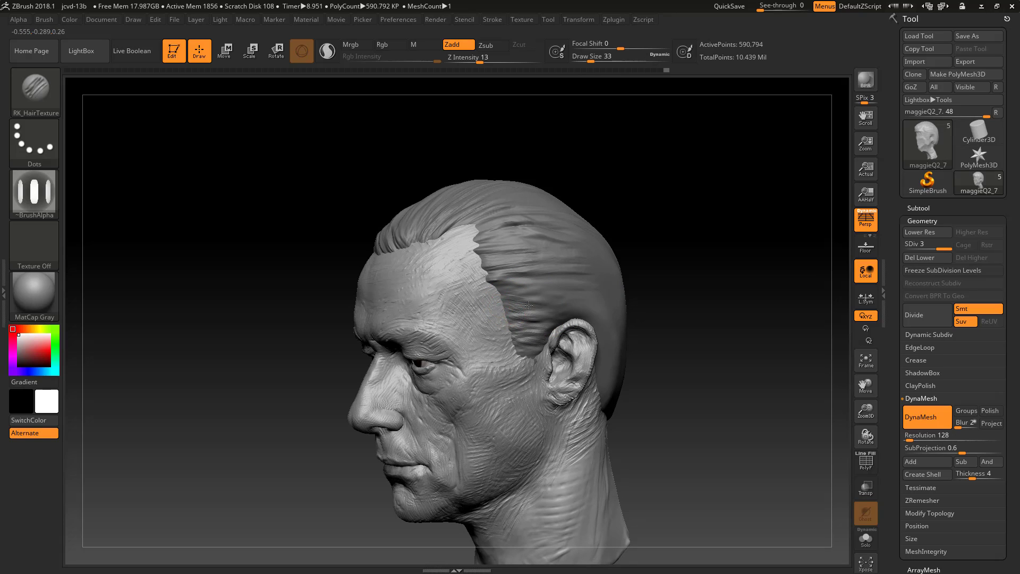
{"action": "key", "text": "shift"}
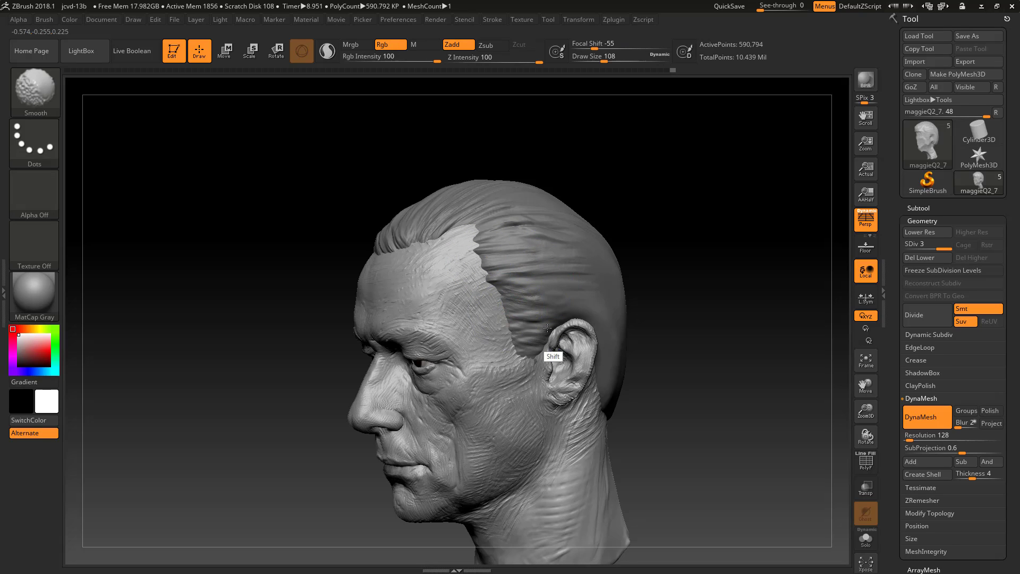
{"action": "mouse_move", "coordinate": [613, 318]}
{"action": "left_mouse_down"}
{"action": "mouse_move", "coordinate": [722, 348]}
{"action": "mouse_move", "coordinate": [690, 364]}
{"action": "mouse_move", "coordinate": [734, 353]}
{"action": "mouse_move", "coordinate": [640, 331]}
{"action": "left_mouse_up"}
Switch to the Fold brush, set the draw size to 212, and fold and smooth the side locks above the ear.
{"action": "key", "text": "b"}
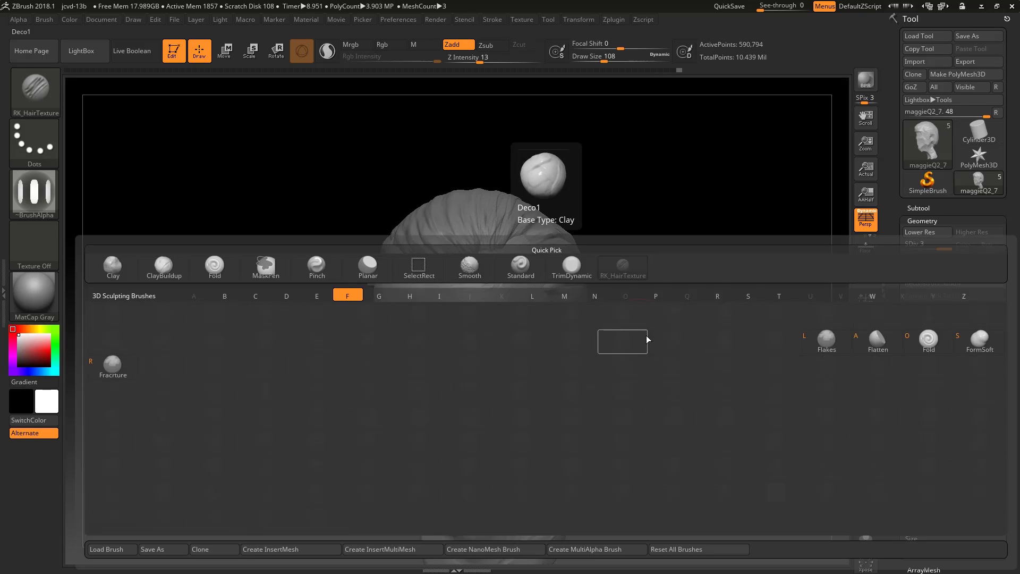
{"action": "left_click", "coordinate": [927, 339]}
{"action": "mouse_move", "coordinate": [633, 284]}
{"action": "left_mouse_down"}
{"action": "mouse_move", "coordinate": [568, 287]}
{"action": "mouse_move", "coordinate": [575, 281]}
{"action": "mouse_move", "coordinate": [547, 289]}
{"action": "mouse_move", "coordinate": [554, 303]}
{"action": "left_mouse_up"}
{"action": "key", "text": "s"}
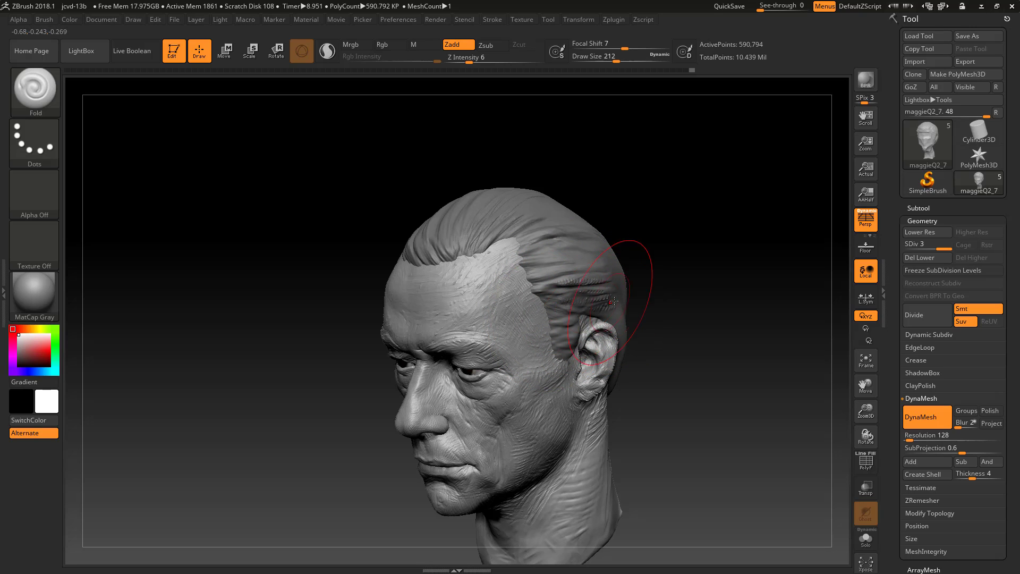
{"action": "key", "text": "shift"}
{"action": "left_click_drag", "start_coordinate": [602, 304], "coordinate": [561, 309], "text": "shift"}
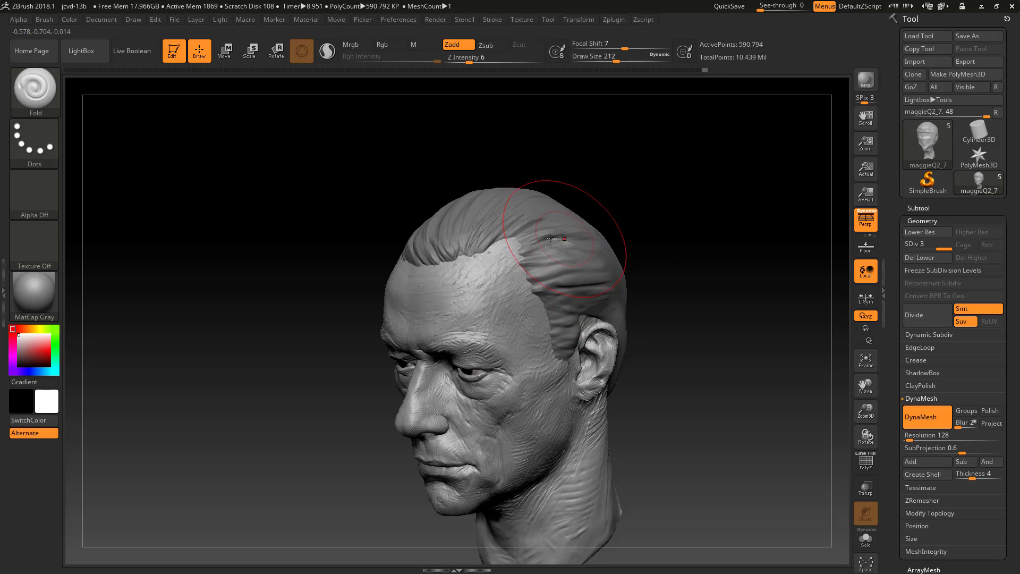
{"action": "key", "text": "shift"}
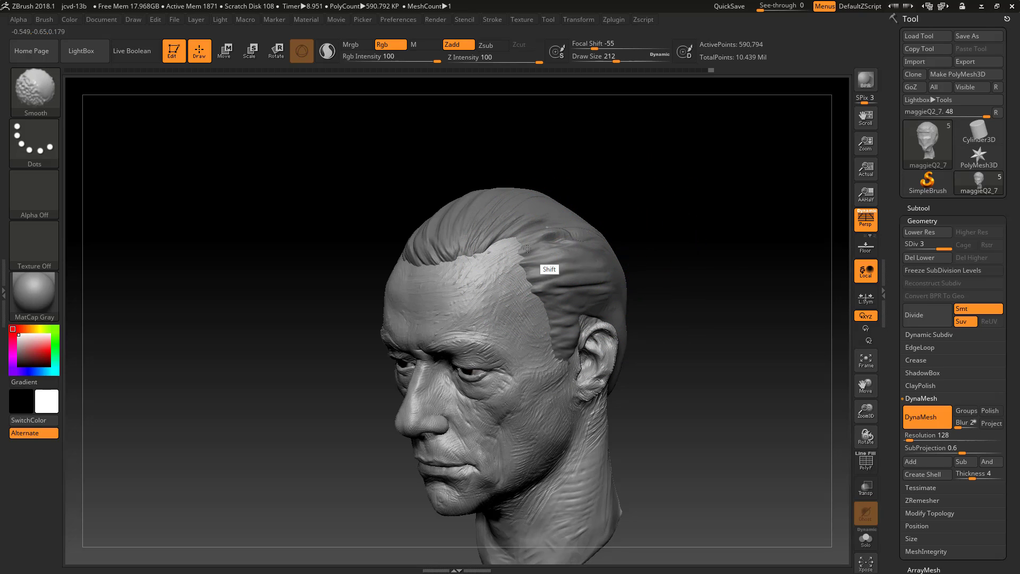
Switch to the RK_HairTexture brush and carve swept-back strands from the temple at draw size 59.
{"action": "key", "text": "b"}
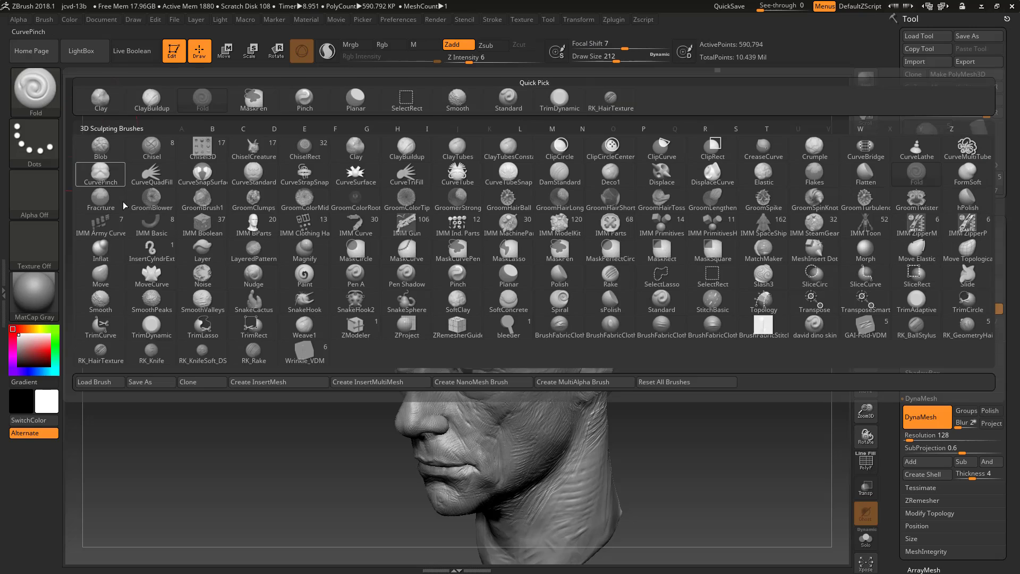
{"action": "left_click", "coordinate": [101, 353]}
{"action": "mouse_move", "coordinate": [649, 332]}
{"action": "left_mouse_down"}
{"action": "mouse_move", "coordinate": [578, 296]}
{"action": "mouse_move", "coordinate": [554, 301]}
{"action": "left_mouse_up"}
{"action": "key", "text": "s"}
{"action": "key", "text": "s"}
{"action": "left_click_drag", "start_coordinate": [734, 298], "coordinate": [664, 276]}
{"action": "left_click_drag", "start_coordinate": [763, 232], "coordinate": [480, 316]}
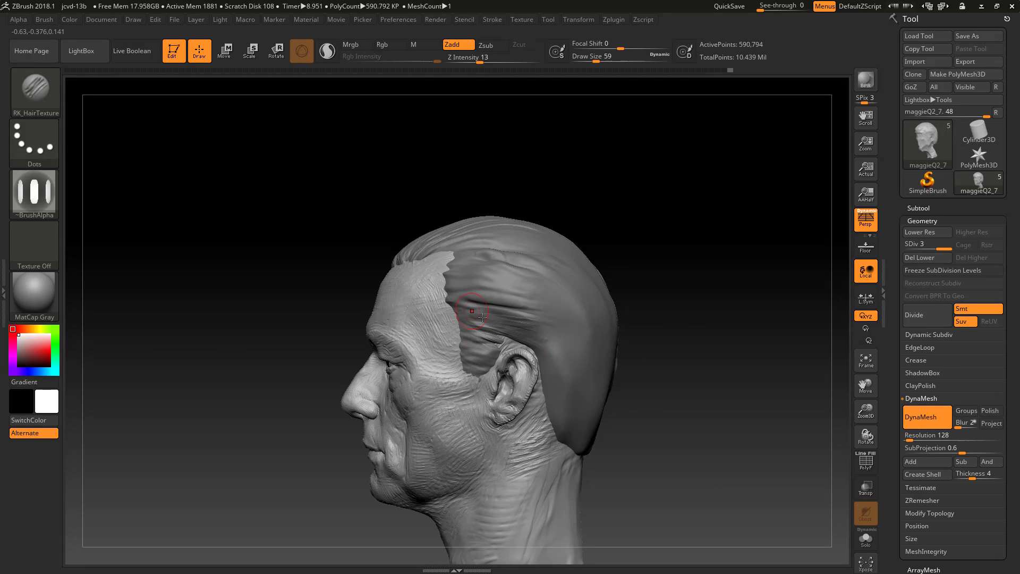
Set the draw size to 97 and layer raised and recessed strands from the temple hairline over the side of the head.
{"action": "key", "text": "s"}
{"action": "mouse_move", "coordinate": [482, 318]}
{"action": "left_mouse_down"}
{"action": "mouse_move", "coordinate": [522, 316]}
{"action": "mouse_move", "coordinate": [507, 303]}
{"action": "left_mouse_up"}
{"action": "mouse_move", "coordinate": [442, 292]}
{"action": "left_mouse_down"}
{"action": "mouse_move", "coordinate": [486, 311]}
{"action": "mouse_move", "coordinate": [472, 290]}
{"action": "left_mouse_up"}
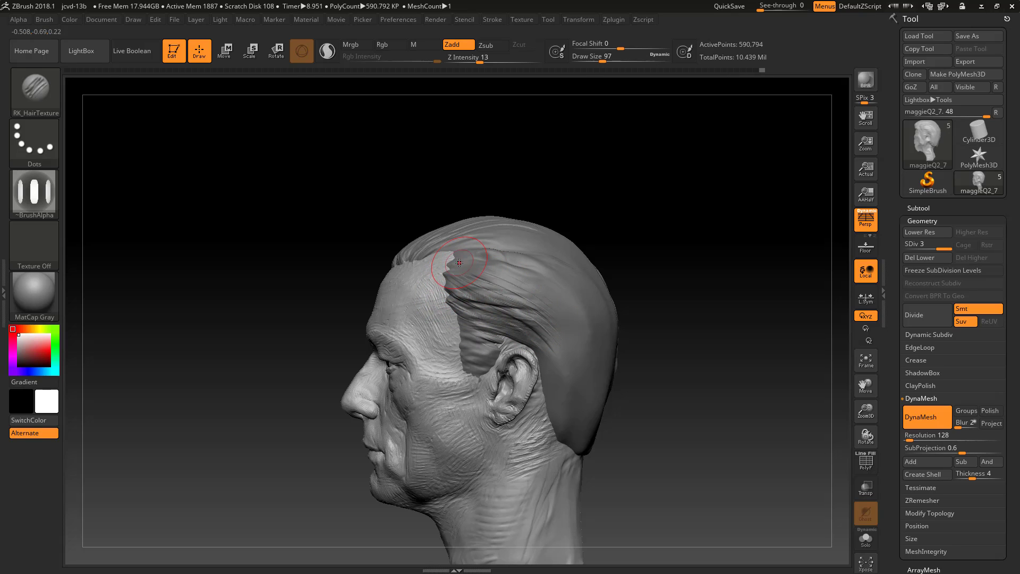
{"action": "mouse_move", "coordinate": [529, 202]}
{"action": "left_mouse_down"}
{"action": "mouse_move", "coordinate": [479, 264]}
{"action": "mouse_move", "coordinate": [538, 292]}
{"action": "left_mouse_up"}
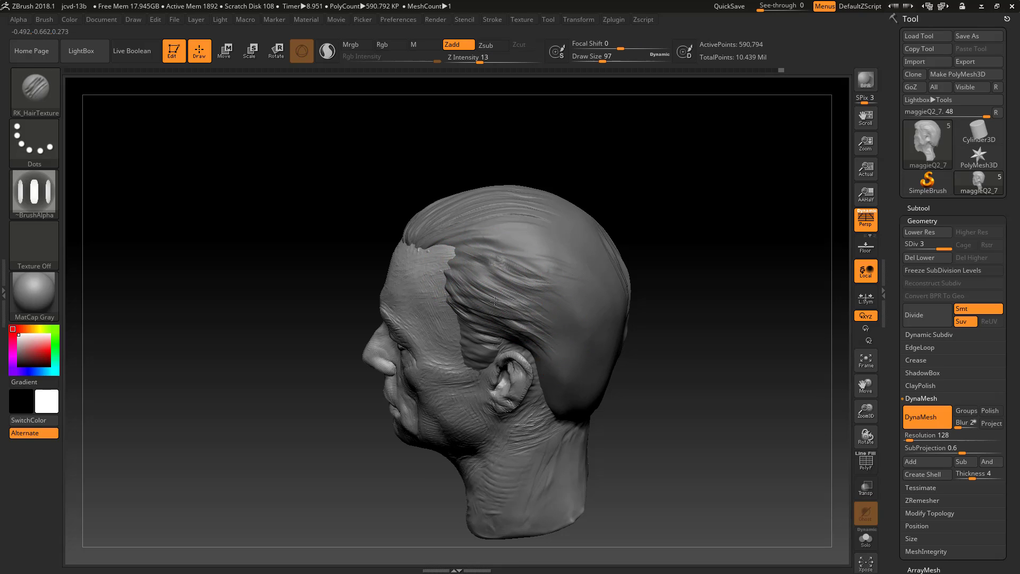
{"action": "left_click_drag", "start_coordinate": [494, 301], "coordinate": [448, 263]}
{"action": "key", "text": "shift"}
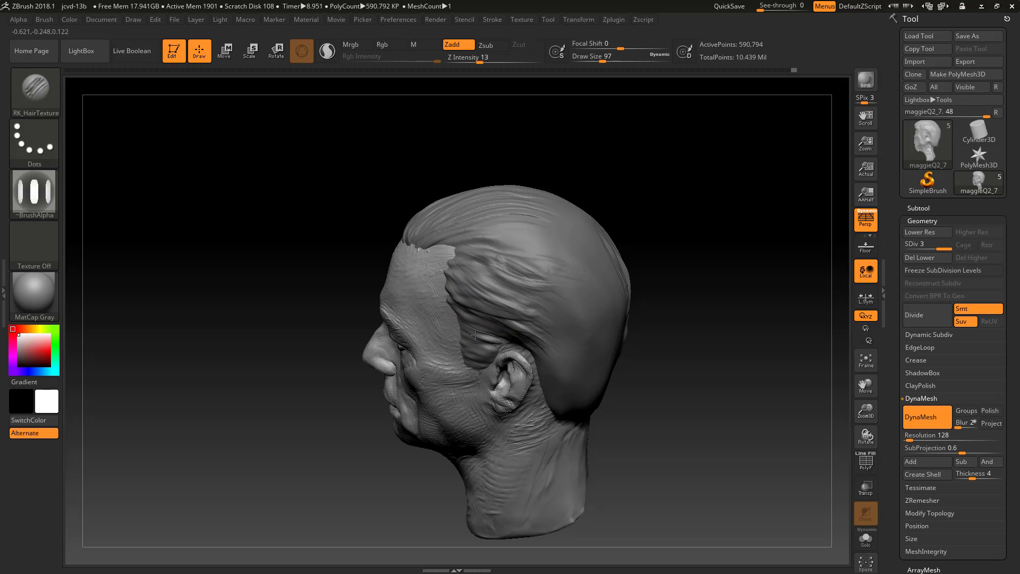
{"action": "mouse_move", "coordinate": [475, 346]}
{"action": "left_mouse_down", "text": "alt"}
{"action": "mouse_move", "coordinate": [504, 344]}
{"action": "mouse_move", "coordinate": [485, 355]}
{"action": "left_mouse_up", "text": "alt"}
Select the RK_BallStylus brush for sculpting the hair on the back of the head.
{"action": "mouse_move", "coordinate": [659, 301]}
{"action": "left_mouse_down"}
{"action": "mouse_move", "coordinate": [711, 295]}
{"action": "mouse_move", "coordinate": [729, 341]}
{"action": "mouse_move", "coordinate": [722, 381]}
{"action": "left_mouse_up"}
{"action": "mouse_move", "coordinate": [722, 382]}
{"action": "left_mouse_down", "text": "alt"}
{"action": "mouse_move", "coordinate": [680, 345]}
{"action": "mouse_move", "coordinate": [702, 391]}
{"action": "mouse_move", "coordinate": [676, 400]}
{"action": "mouse_move", "coordinate": [686, 435]}
{"action": "mouse_move", "coordinate": [729, 407]}
{"action": "mouse_move", "coordinate": [761, 405]}
{"action": "mouse_move", "coordinate": [768, 419]}
{"action": "mouse_move", "coordinate": [753, 440]}
{"action": "left_mouse_up", "text": "alt"}
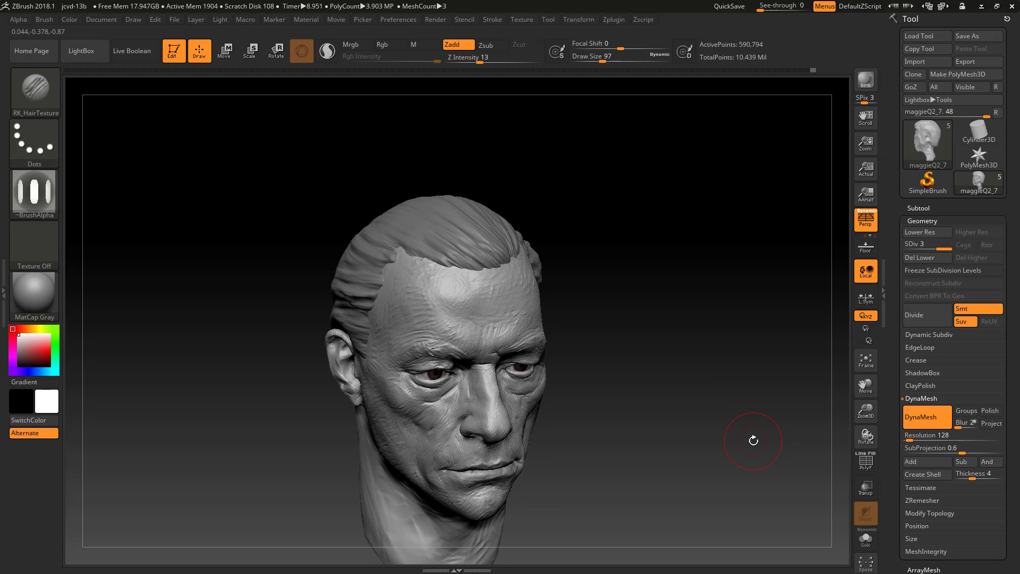
{"action": "left_click_drag", "start_coordinate": [711, 389], "coordinate": [611, 348]}
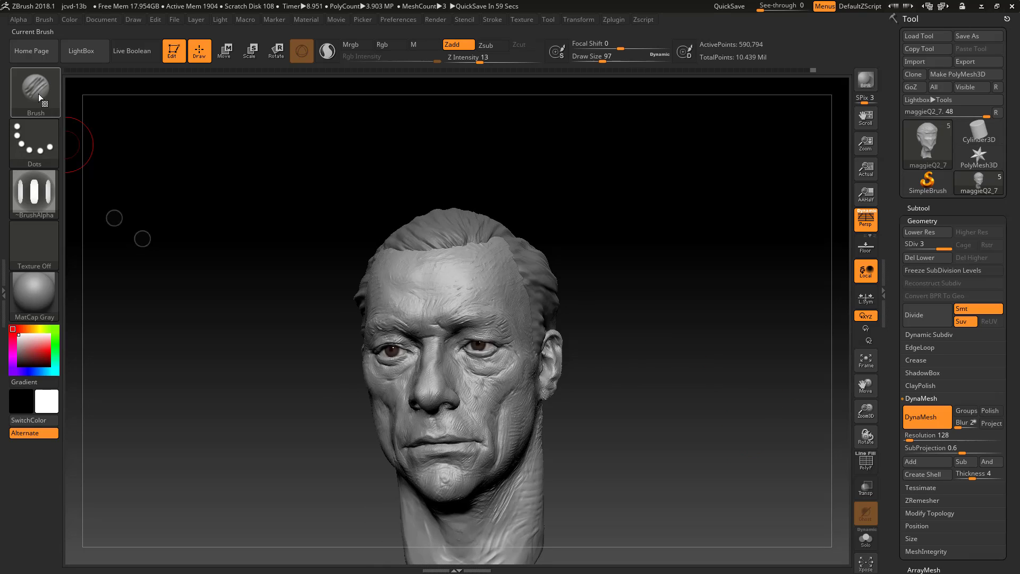
{"action": "left_click", "coordinate": [38, 94]}
{"action": "left_click", "coordinate": [44, 95]}
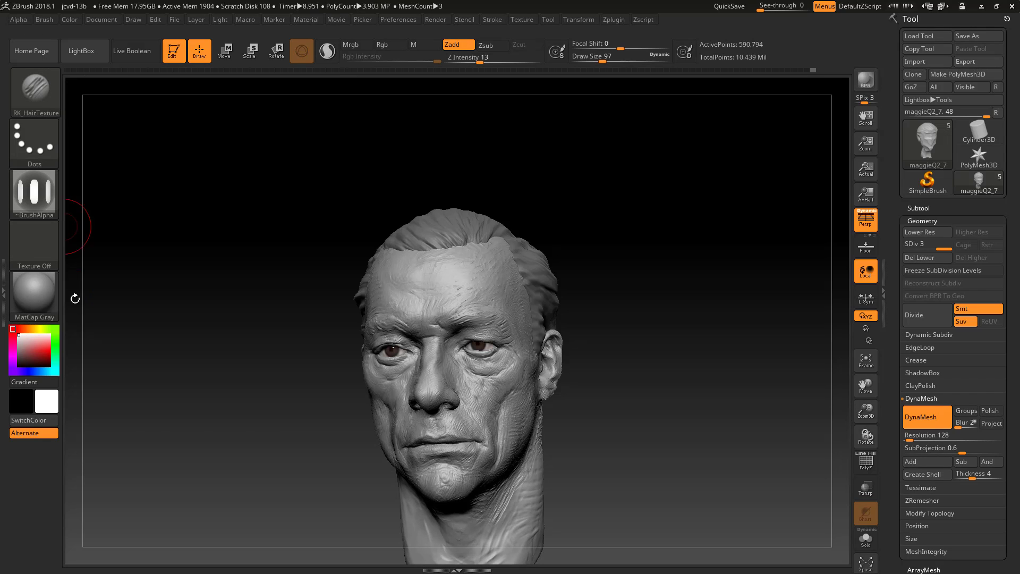
{"action": "left_click", "coordinate": [39, 99]}
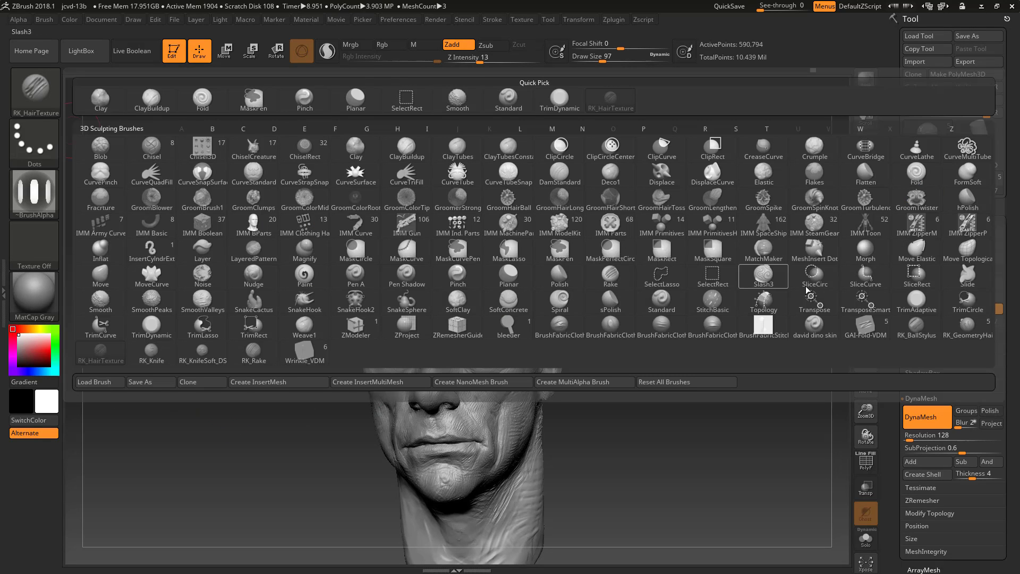
{"action": "left_click", "coordinate": [916, 328]}
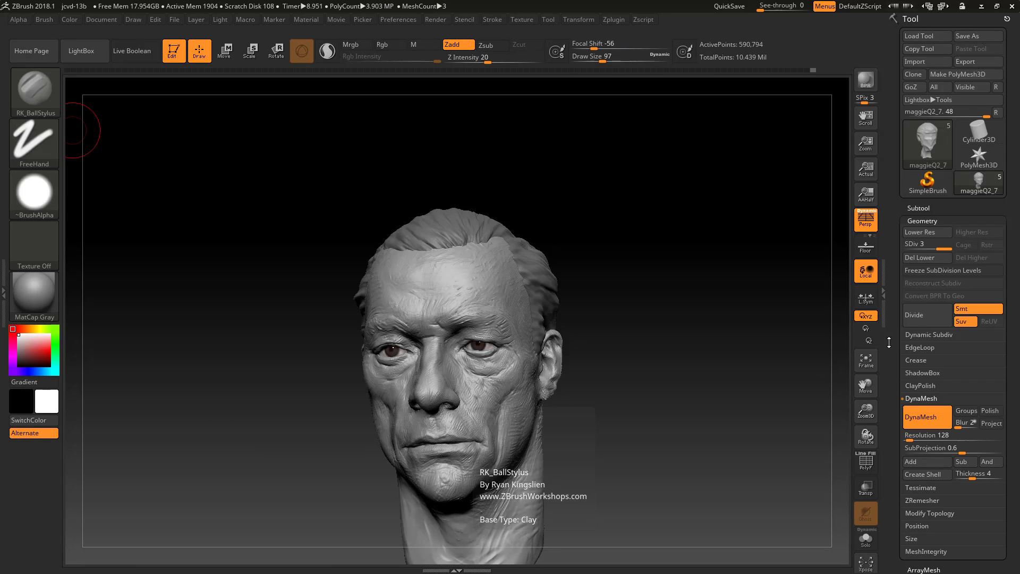
{"action": "mouse_move", "coordinate": [717, 406]}
{"action": "left_mouse_down"}
{"action": "mouse_move", "coordinate": [726, 419]}
{"action": "mouse_move", "coordinate": [759, 369]}
{"action": "left_mouse_up"}
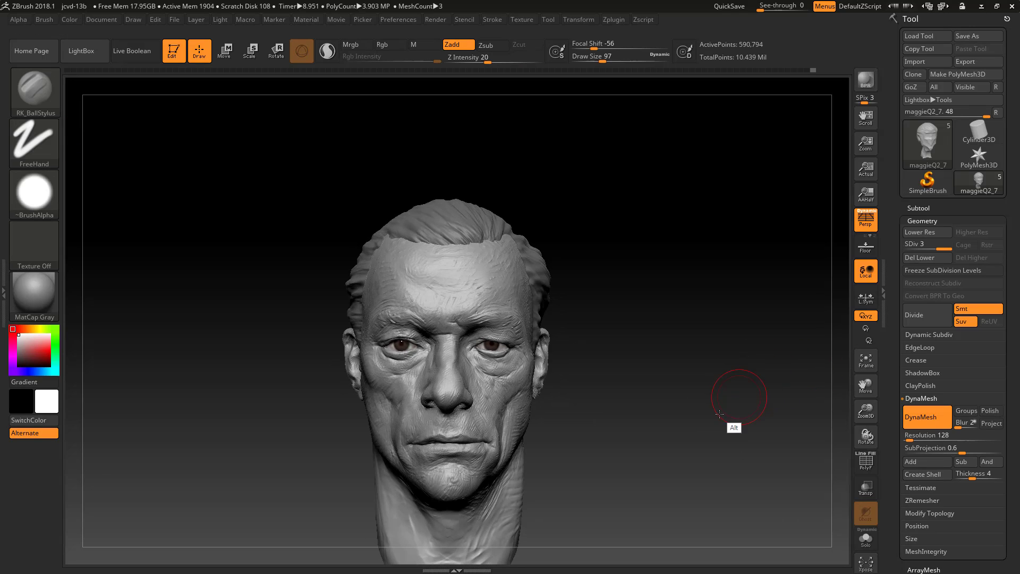
{"action": "left_click_drag", "start_coordinate": [719, 414], "coordinate": [478, 410]}
{"action": "left_click_drag", "start_coordinate": [788, 410], "coordinate": [729, 393], "text": "alt"}
Try sculpting tufts along the nape hairline at draw size 136 and undo the strokes.
{"action": "key", "text": "s"}
{"action": "left_click_drag", "start_coordinate": [572, 411], "coordinate": [578, 411]}
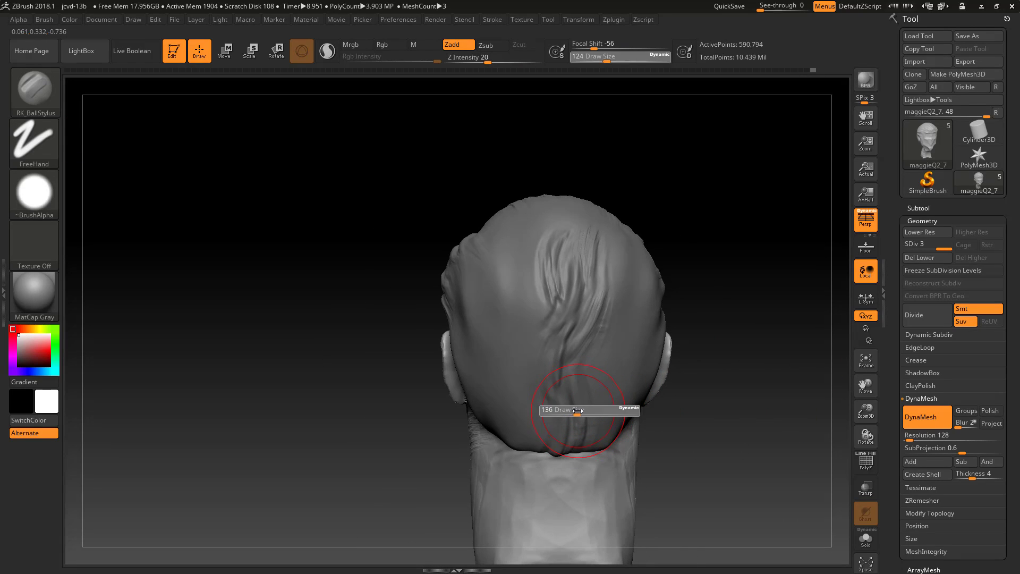
{"action": "left_click_drag", "start_coordinate": [699, 473], "coordinate": [689, 466], "text": "alt"}
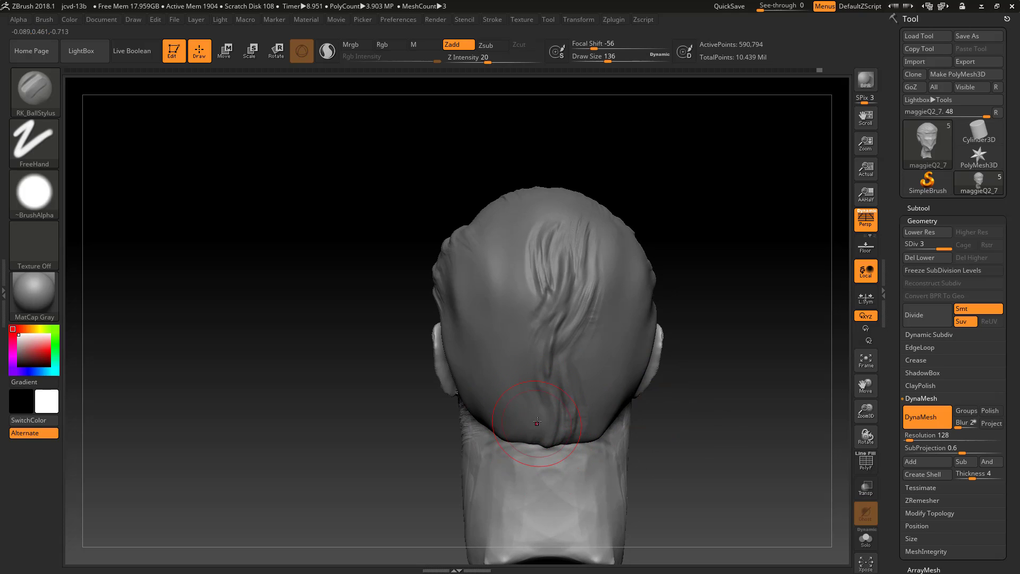
{"action": "mouse_move", "coordinate": [537, 423]}
{"action": "left_mouse_down"}
{"action": "mouse_move", "coordinate": [525, 408]}
{"action": "mouse_move", "coordinate": [541, 403]}
{"action": "mouse_move", "coordinate": [529, 426]}
{"action": "left_mouse_up"}
{"action": "key", "text": "ctrl+z"}
{"action": "key", "text": "ctrl+z"}
Set the draw size to 80 and build overlapping tufts of hair across the back of the head from nape to crown.
{"action": "key", "text": "s"}
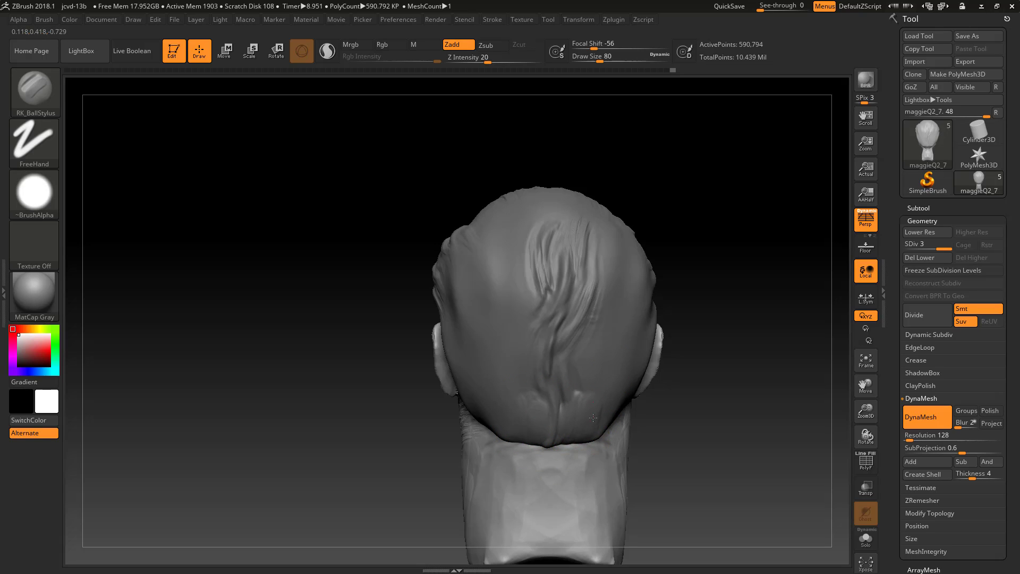
{"action": "right_click_drag", "start_coordinate": [563, 423], "coordinate": [474, 358]}
{"action": "mouse_move", "coordinate": [487, 364]}
{"action": "left_mouse_down"}
{"action": "mouse_move", "coordinate": [545, 376]}
{"action": "mouse_move", "coordinate": [499, 361]}
{"action": "mouse_move", "coordinate": [460, 320]}
{"action": "mouse_move", "coordinate": [515, 374]}
{"action": "mouse_move", "coordinate": [589, 345]}
{"action": "mouse_move", "coordinate": [526, 297]}
{"action": "mouse_move", "coordinate": [423, 277]}
{"action": "mouse_move", "coordinate": [479, 298]}
{"action": "mouse_move", "coordinate": [531, 300]}
{"action": "mouse_move", "coordinate": [558, 287]}
{"action": "mouse_move", "coordinate": [437, 287]}
{"action": "mouse_move", "coordinate": [481, 261]}
{"action": "mouse_move", "coordinate": [564, 237]}
{"action": "left_mouse_up"}
{"action": "mouse_move", "coordinate": [720, 274]}
{"action": "left_mouse_down"}
{"action": "mouse_move", "coordinate": [660, 277]}
{"action": "mouse_move", "coordinate": [662, 310]}
{"action": "left_mouse_up"}
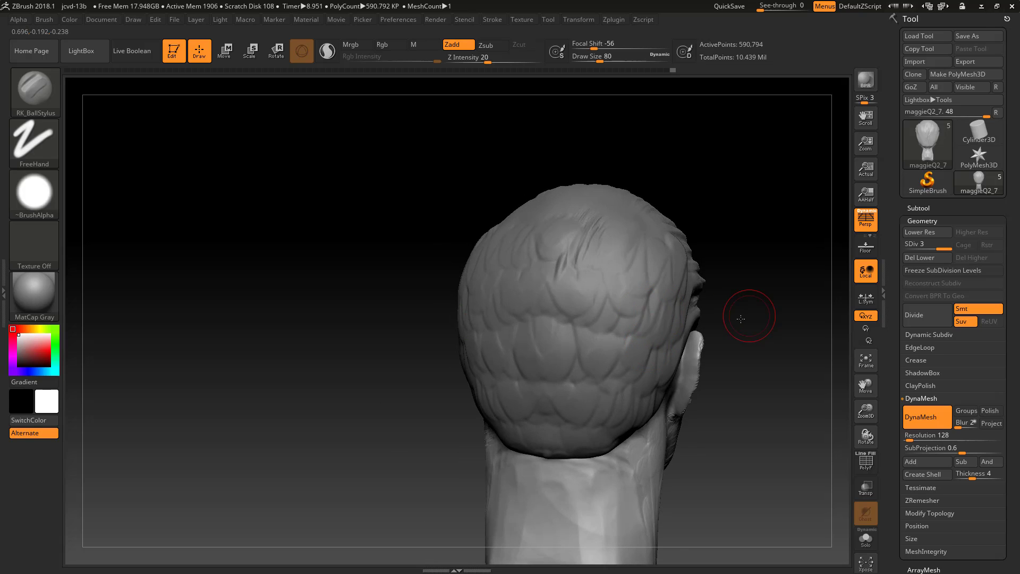
{"action": "left_click_drag", "start_coordinate": [741, 319], "coordinate": [664, 326]}
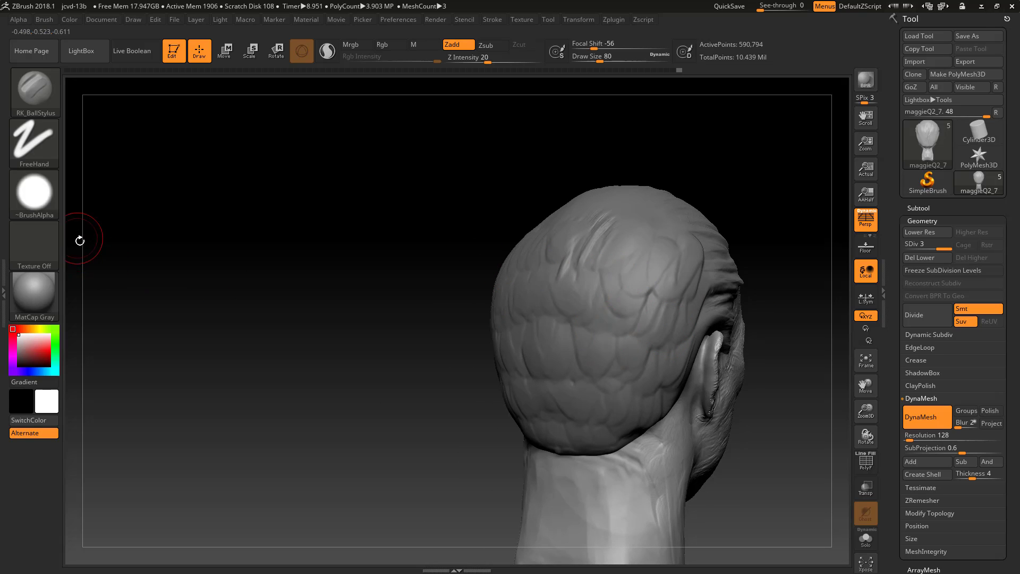
Break up the tufts on the back of the head with small strokes at draw size 31 and broader ones at 54.
{"action": "key", "text": "s"}
{"action": "left_click_drag", "start_coordinate": [631, 354], "coordinate": [622, 353]}
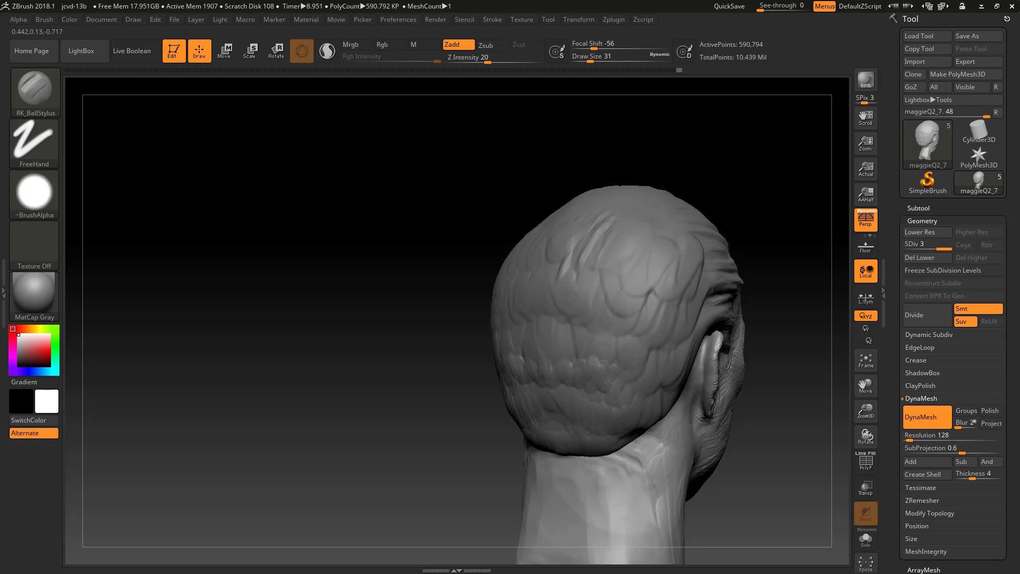
{"action": "left_click_drag", "start_coordinate": [609, 337], "coordinate": [583, 325]}
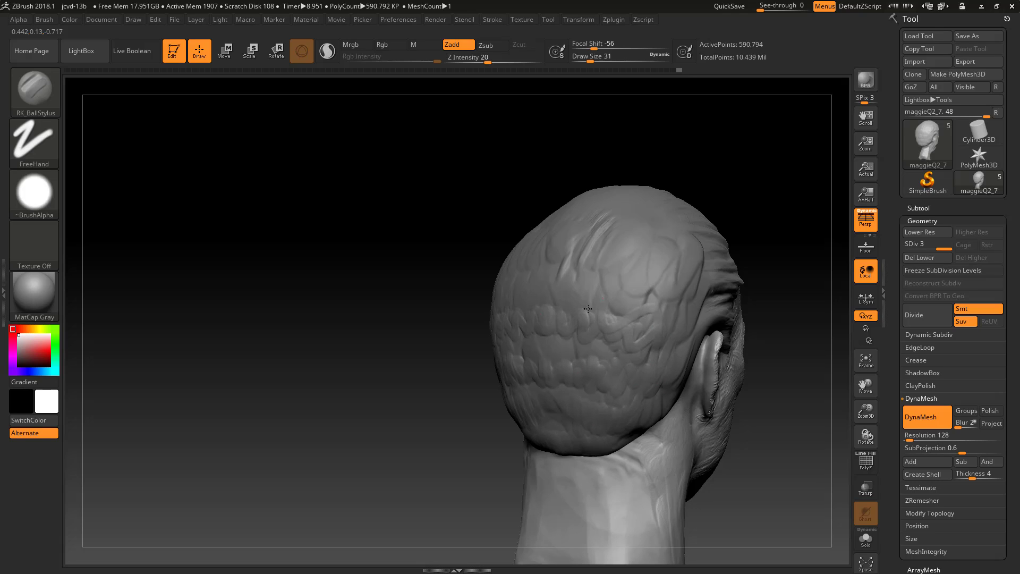
{"action": "key", "text": "s"}
{"action": "left_click_drag", "start_coordinate": [587, 312], "coordinate": [592, 312]}
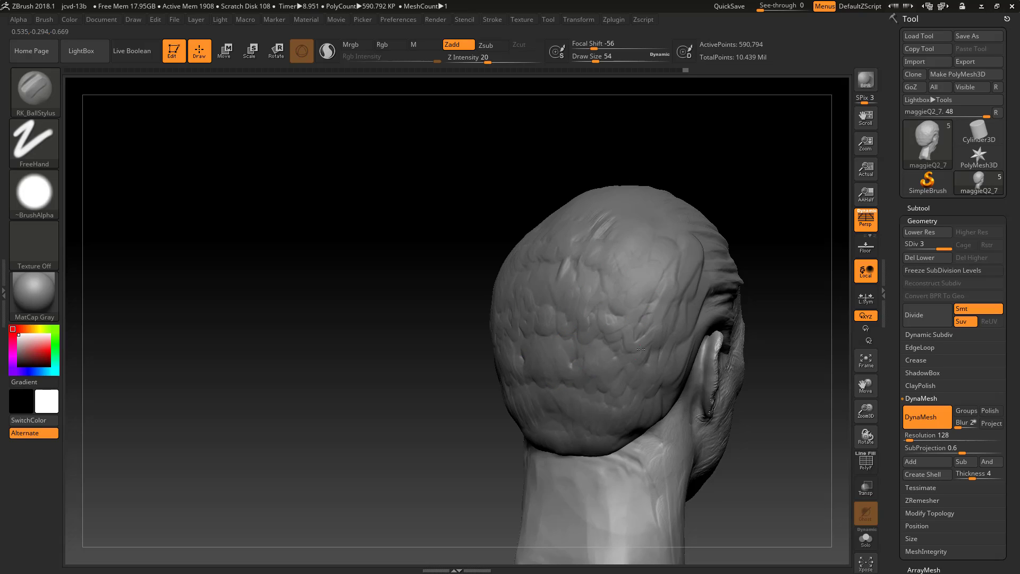
Set the draw size to 35 and make the jcvd-14 head mesh the active subtool.
{"action": "left_click_drag", "start_coordinate": [666, 399], "coordinate": [685, 362], "text": "alt"}
{"action": "mouse_move", "coordinate": [748, 388]}
{"action": "left_mouse_down"}
{"action": "mouse_move", "coordinate": [768, 396]}
{"action": "mouse_move", "coordinate": [712, 410]}
{"action": "mouse_move", "coordinate": [662, 398]}
{"action": "left_mouse_up"}
{"action": "key", "text": "s"}
{"action": "mouse_move", "coordinate": [744, 407]}
{"action": "left_mouse_down"}
{"action": "mouse_move", "coordinate": [426, 453]}
{"action": "mouse_move", "coordinate": [301, 431]}
{"action": "left_mouse_up"}
{"action": "left_click", "coordinate": [548, 448], "text": "alt"}
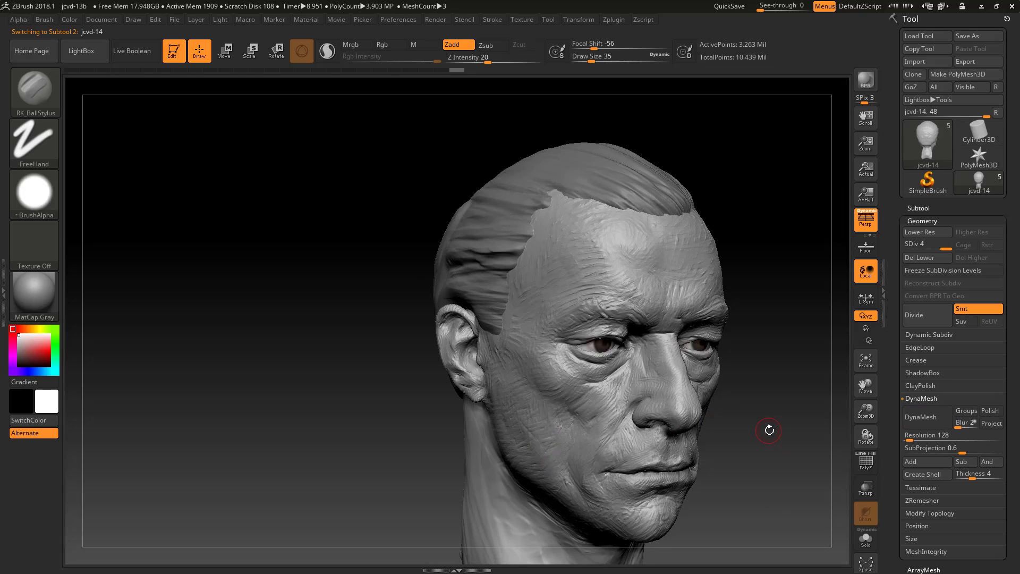
Sculpt the facial skin at draw size 56 and refine the wrinkles beside the eye at draw size 25.
{"action": "left_click_drag", "start_coordinate": [770, 428], "coordinate": [707, 372], "text": "alt"}
{"action": "mouse_move", "coordinate": [754, 383]}
{"action": "left_mouse_down", "text": "alt"}
{"action": "mouse_move", "coordinate": [740, 373]}
{"action": "mouse_move", "coordinate": [780, 409]}
{"action": "mouse_move", "coordinate": [736, 406]}
{"action": "left_mouse_up", "text": "alt"}
{"action": "left_click_drag", "start_coordinate": [755, 385], "coordinate": [698, 373]}
{"action": "key", "text": "s"}
{"action": "mouse_move", "coordinate": [599, 358]}
{"action": "left_mouse_down"}
{"action": "mouse_move", "coordinate": [576, 390]}
{"action": "mouse_move", "coordinate": [609, 334]}
{"action": "mouse_move", "coordinate": [619, 337]}
{"action": "mouse_move", "coordinate": [600, 363]}
{"action": "mouse_move", "coordinate": [571, 330]}
{"action": "mouse_move", "coordinate": [579, 379]}
{"action": "left_mouse_up"}
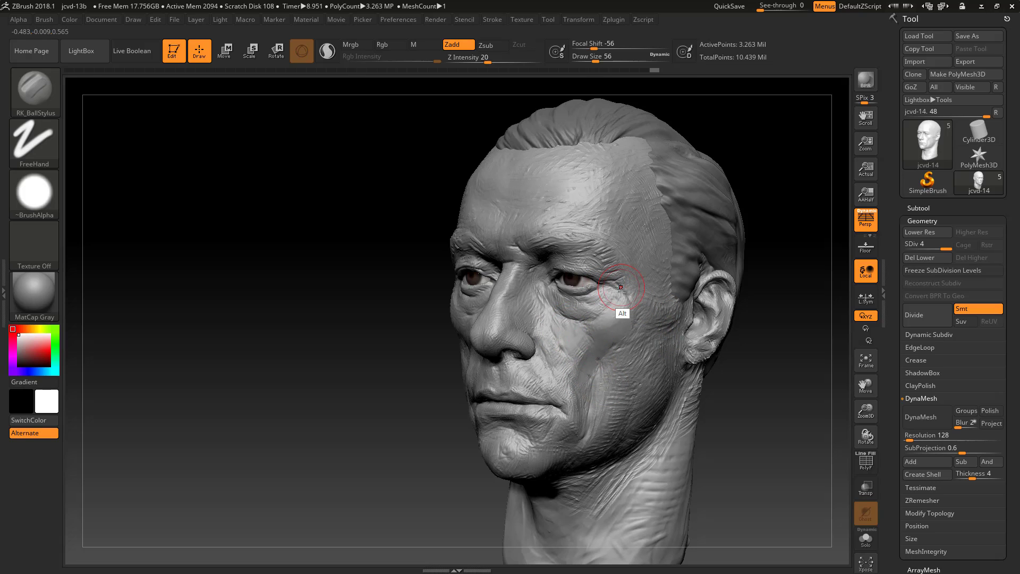
{"action": "key", "text": "s"}
{"action": "left_click_drag", "start_coordinate": [621, 290], "coordinate": [614, 292]}
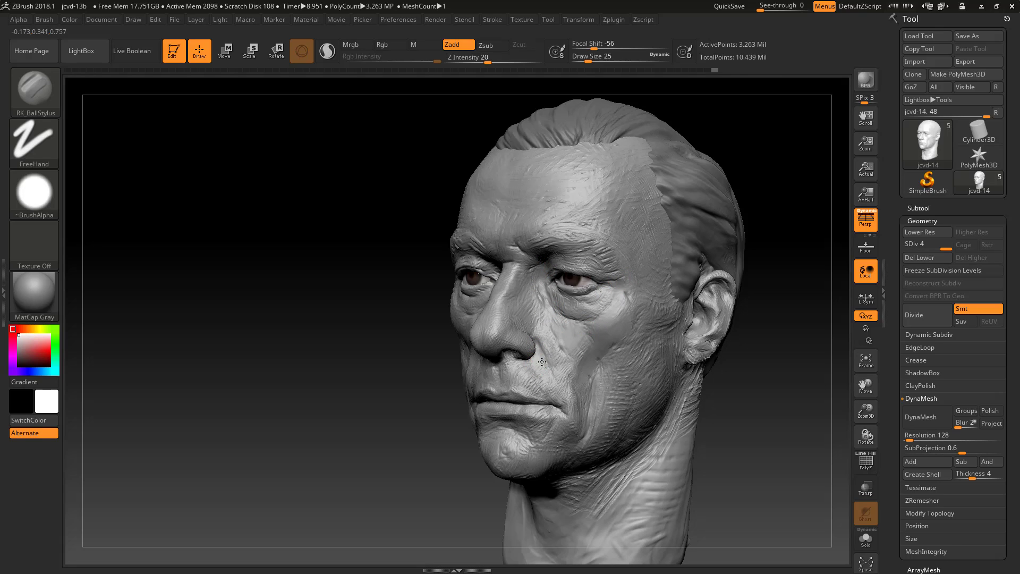
Enlarge the draw size to 65, rework the skin fold between the nose and mouth, and undo the last stroke.
{"action": "key", "text": "bracketright"}
{"action": "key", "text": "bracketright"}
{"action": "key", "text": "bracketright"}
{"action": "key", "text": "bracketright"}
{"action": "mouse_move", "coordinate": [539, 374]}
{"action": "left_mouse_down", "text": "alt"}
{"action": "mouse_move", "coordinate": [520, 377]}
{"action": "mouse_move", "coordinate": [537, 376]}
{"action": "left_mouse_up", "text": "alt"}
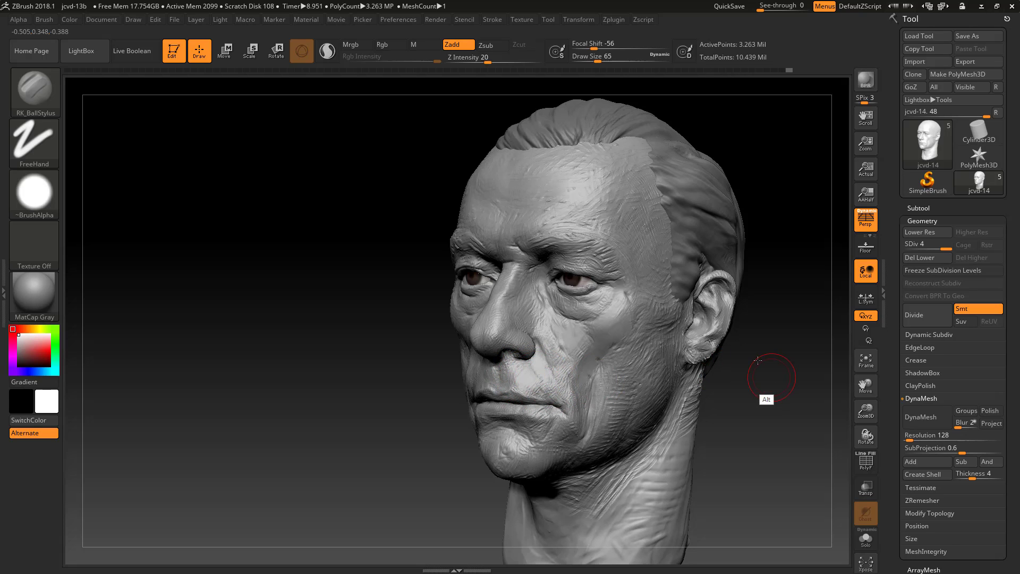
{"action": "mouse_move", "coordinate": [763, 377]}
{"action": "left_mouse_down", "text": "alt"}
{"action": "mouse_move", "coordinate": [656, 301]}
{"action": "mouse_move", "coordinate": [758, 409]}
{"action": "mouse_move", "coordinate": [741, 422]}
{"action": "mouse_move", "coordinate": [789, 428]}
{"action": "mouse_move", "coordinate": [595, 352]}
{"action": "left_mouse_up", "text": "alt"}
{"action": "key", "text": "ctrl+z"}
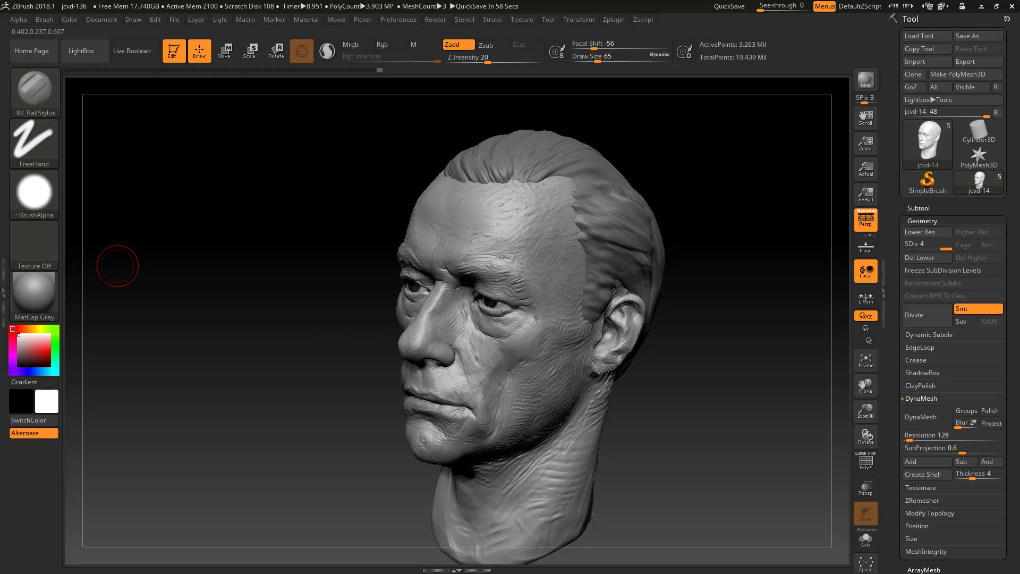
Choose the RK_GeometryHair brush with the Round strand shape and make maggieQ2_7 the active subtool.
{"action": "left_click", "coordinate": [37, 91]}
{"action": "left_click", "coordinate": [969, 325]}
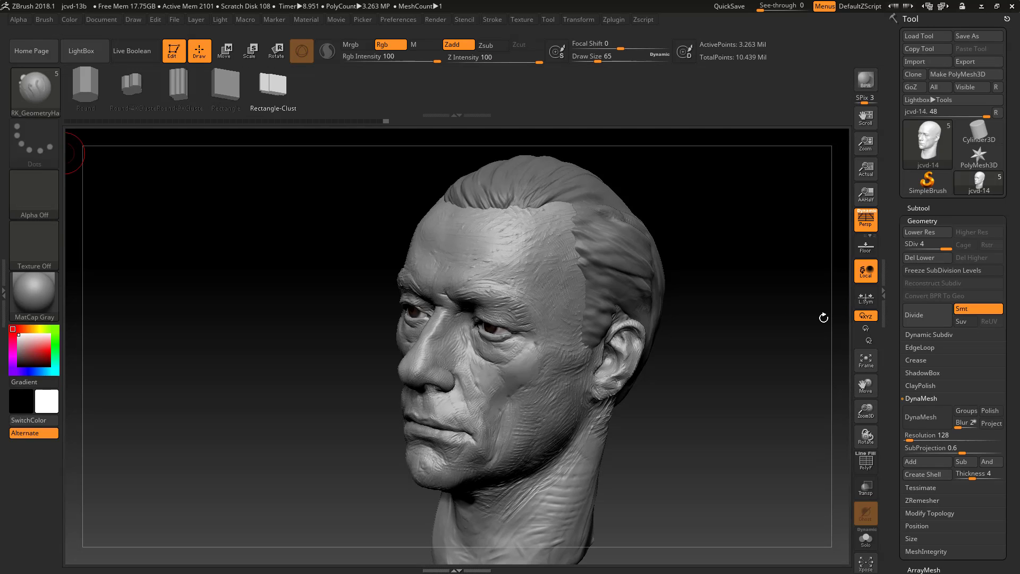
{"action": "mouse_move", "coordinate": [824, 317]}
{"action": "left_mouse_down"}
{"action": "mouse_move", "coordinate": [735, 369]}
{"action": "mouse_move", "coordinate": [831, 303]}
{"action": "left_mouse_up"}
{"action": "left_click", "coordinate": [929, 209]}
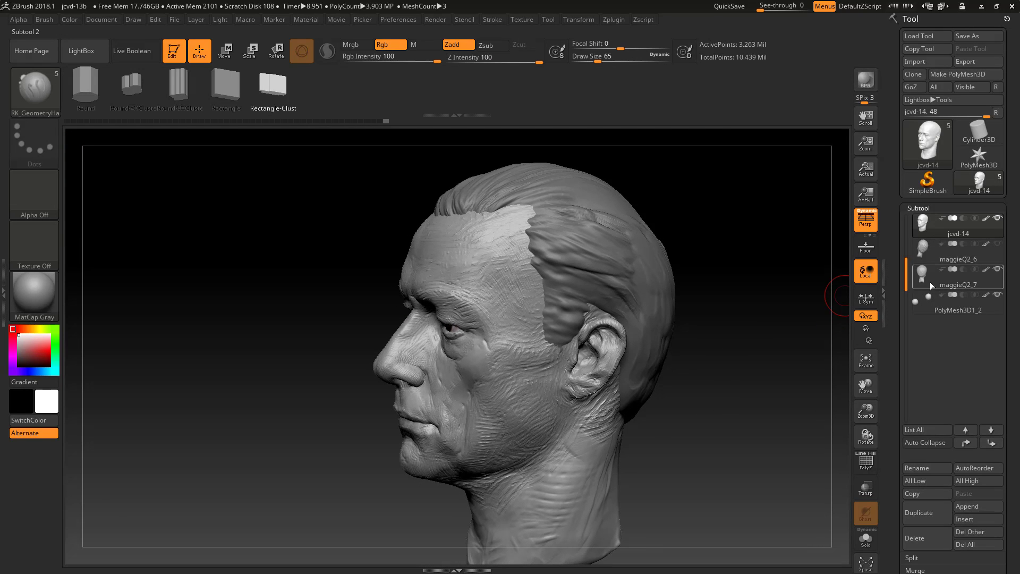
{"action": "left_click", "coordinate": [935, 279]}
{"action": "mouse_move", "coordinate": [791, 370]}
{"action": "left_mouse_down"}
{"action": "mouse_move", "coordinate": [782, 396]}
{"action": "mouse_move", "coordinate": [717, 416]}
{"action": "mouse_move", "coordinate": [724, 428]}
{"action": "mouse_move", "coordinate": [716, 382]}
{"action": "left_mouse_up"}
{"action": "key", "text": "Left"}
{"action": "key", "text": "Left"}
{"action": "key", "text": "Left"}
{"action": "key", "text": "Left"}
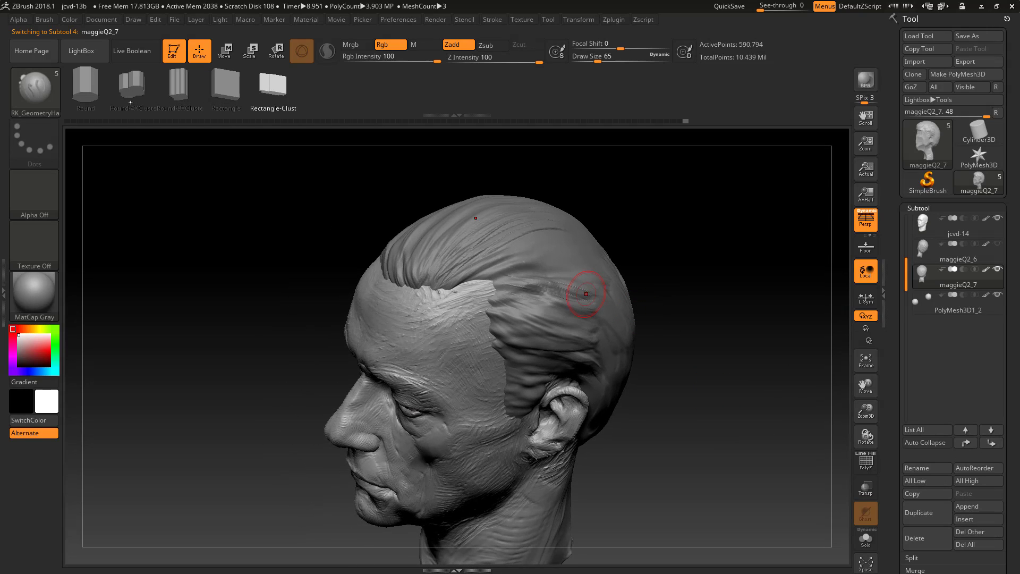
Draw a curve from the hairline back over the crown, delete the lower subdivision levels, and generate a hair strand along it.
{"action": "left_click_drag", "start_coordinate": [648, 272], "coordinate": [624, 306]}
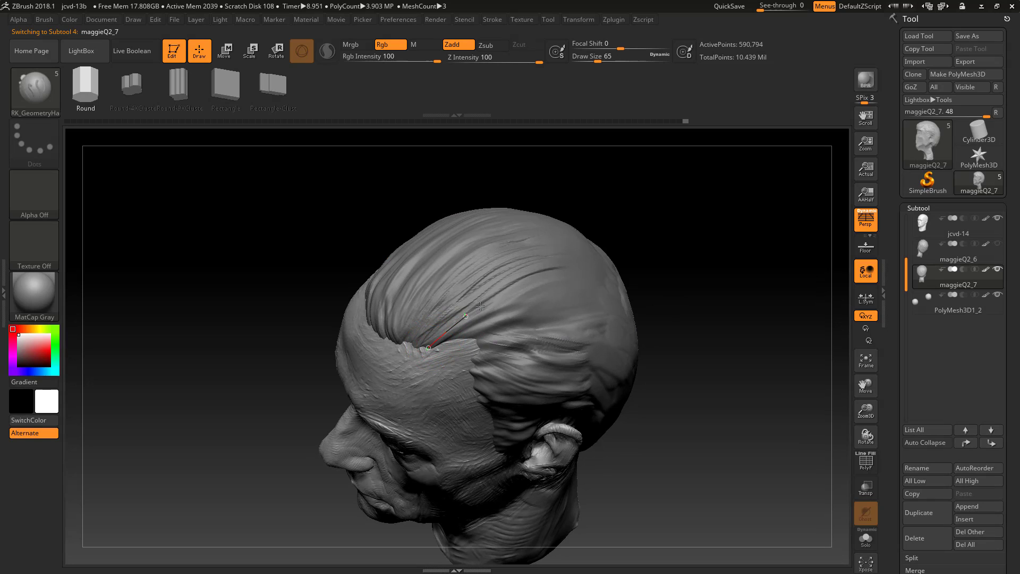
{"action": "left_click_drag", "start_coordinate": [615, 258], "coordinate": [602, 313]}
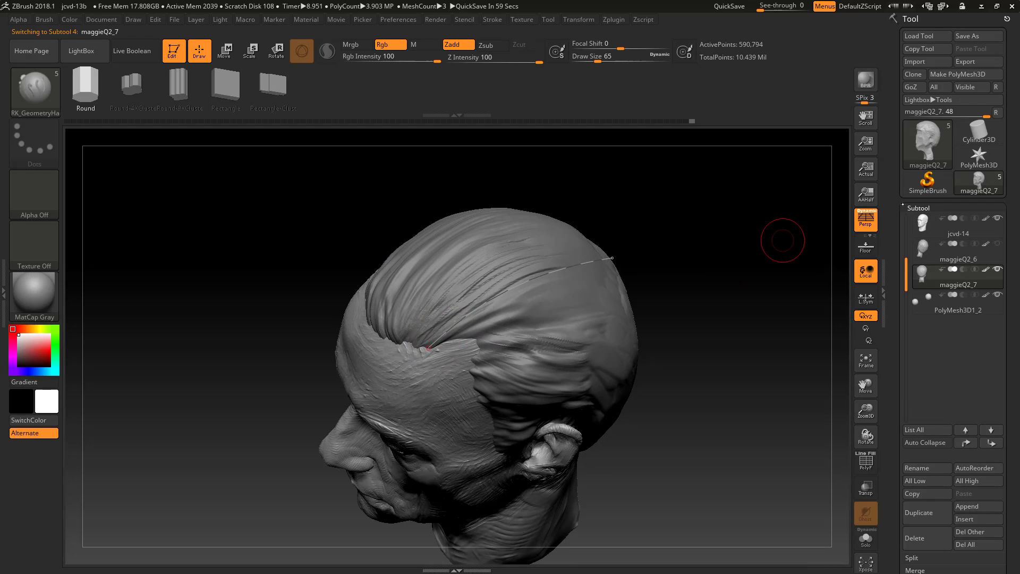
{"action": "left_click", "coordinate": [923, 207]}
{"action": "left_click", "coordinate": [925, 220]}
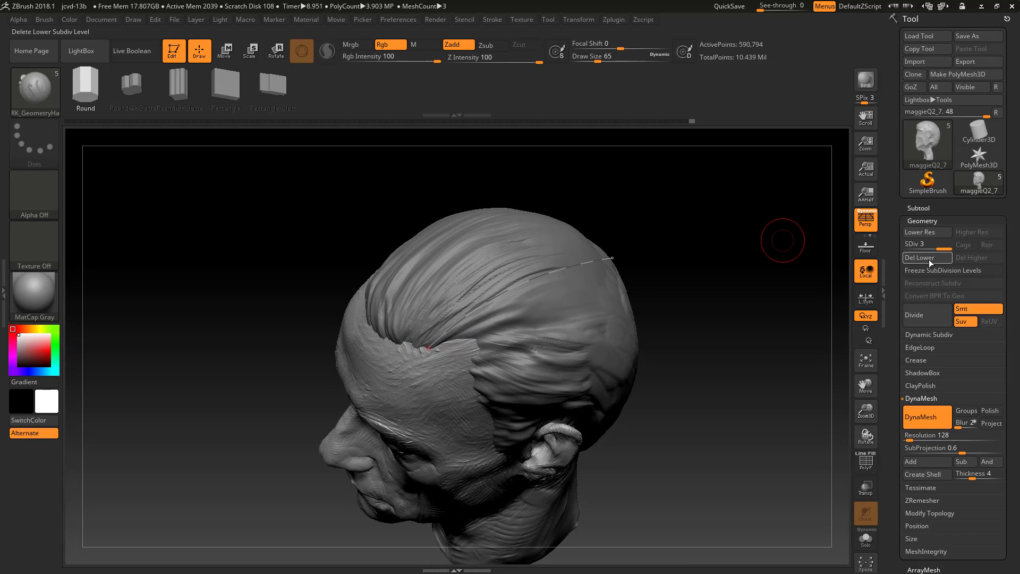
{"action": "left_click", "coordinate": [484, 302]}
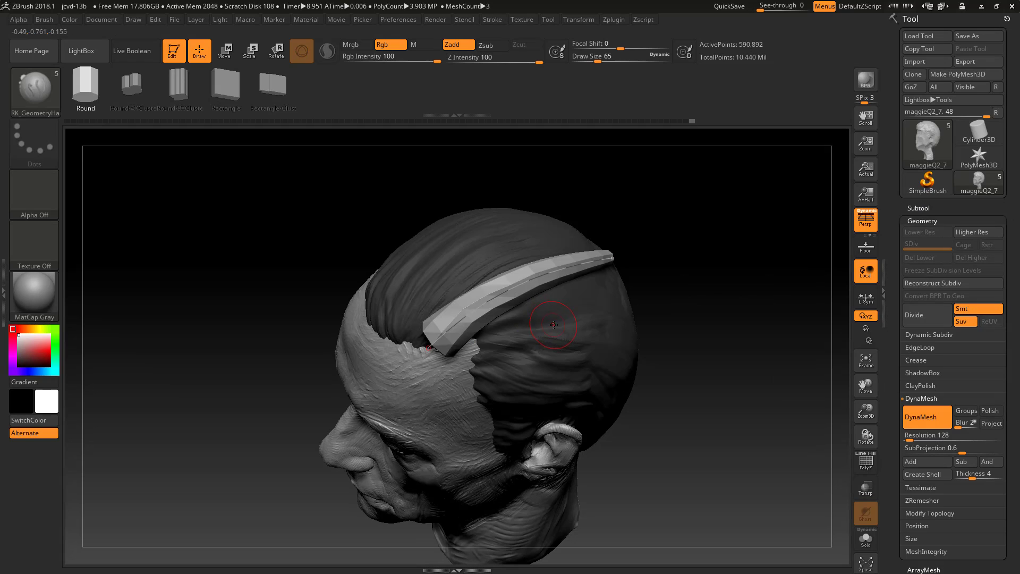
Set the draw size to 29 and regenerate the crown strand at the thinner width.
{"action": "key", "text": "s"}
{"action": "left_click", "coordinate": [571, 322]}
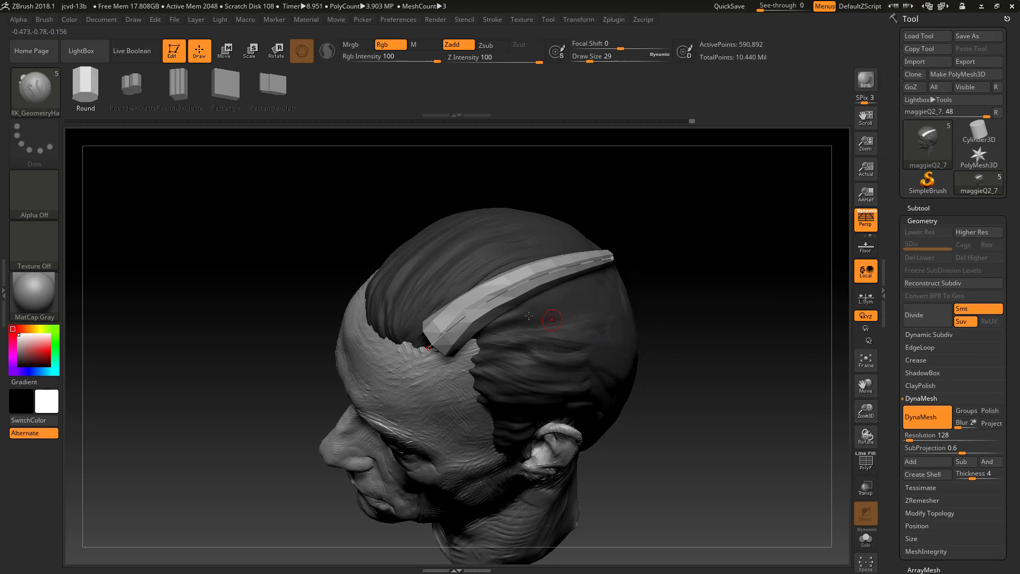
{"action": "left_click", "coordinate": [494, 297]}
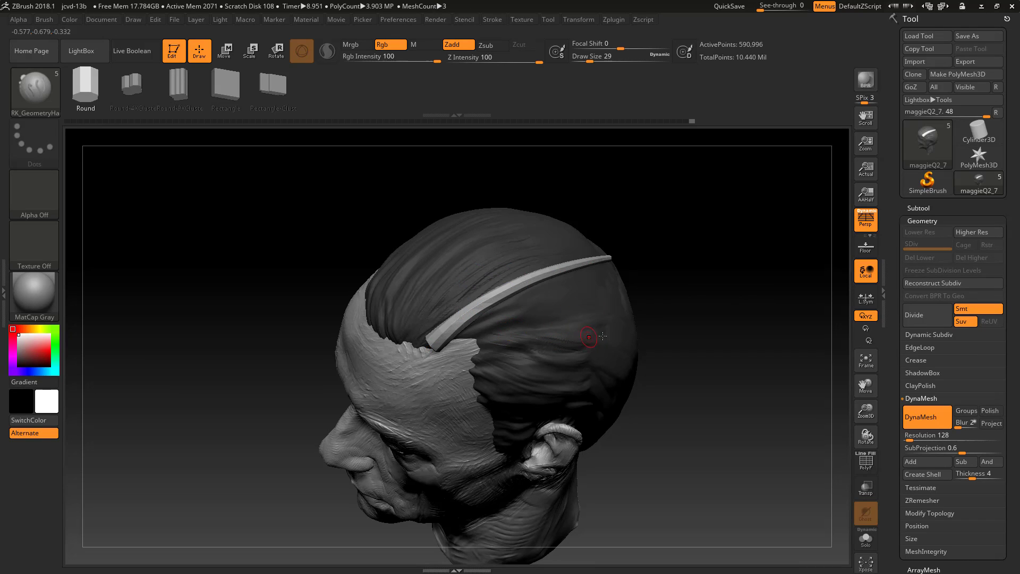
Smooth the front end of the new strand at the hairline with draw size 77 and clear the mask on the hair.
{"action": "left_click_drag", "start_coordinate": [682, 330], "coordinate": [684, 367]}
{"action": "key", "text": "shift"}
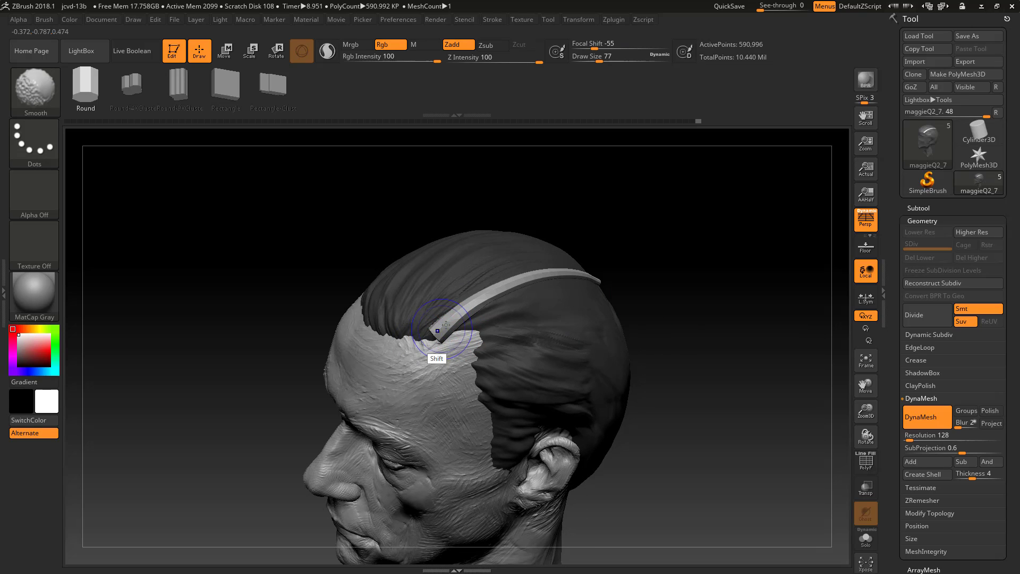
{"action": "mouse_move", "coordinate": [445, 325]}
{"action": "left_mouse_down", "text": "shift"}
{"action": "mouse_move", "coordinate": [437, 325]}
{"action": "mouse_move", "coordinate": [476, 301]}
{"action": "mouse_move", "coordinate": [441, 325]}
{"action": "left_mouse_up", "text": "shift"}
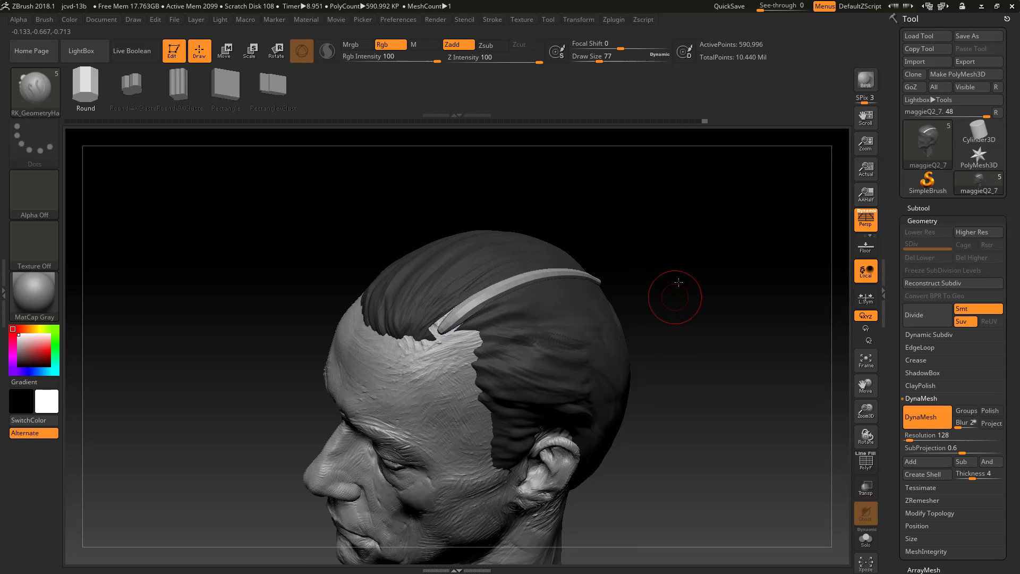
{"action": "mouse_move", "coordinate": [678, 282]}
{"action": "left_mouse_down"}
{"action": "mouse_move", "coordinate": [451, 331]}
{"action": "mouse_move", "coordinate": [486, 325]}
{"action": "mouse_move", "coordinate": [452, 343]}
{"action": "left_mouse_up"}
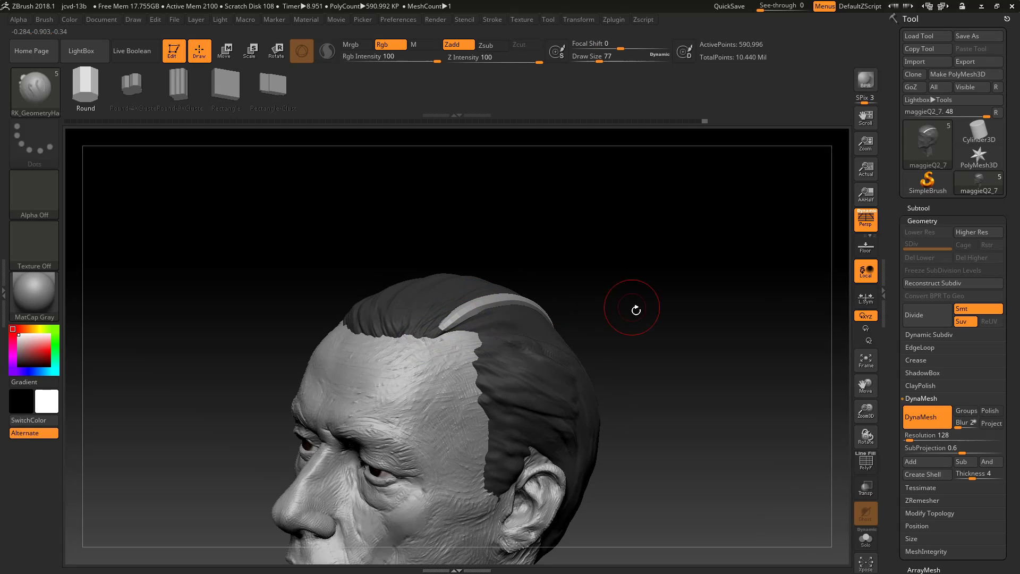
{"action": "mouse_move", "coordinate": [638, 303]}
{"action": "left_mouse_down"}
{"action": "mouse_move", "coordinate": [665, 358]}
{"action": "mouse_move", "coordinate": [661, 319]}
{"action": "mouse_move", "coordinate": [724, 331]}
{"action": "left_mouse_up"}
{"action": "left_click_drag", "start_coordinate": [665, 315], "coordinate": [585, 300]}
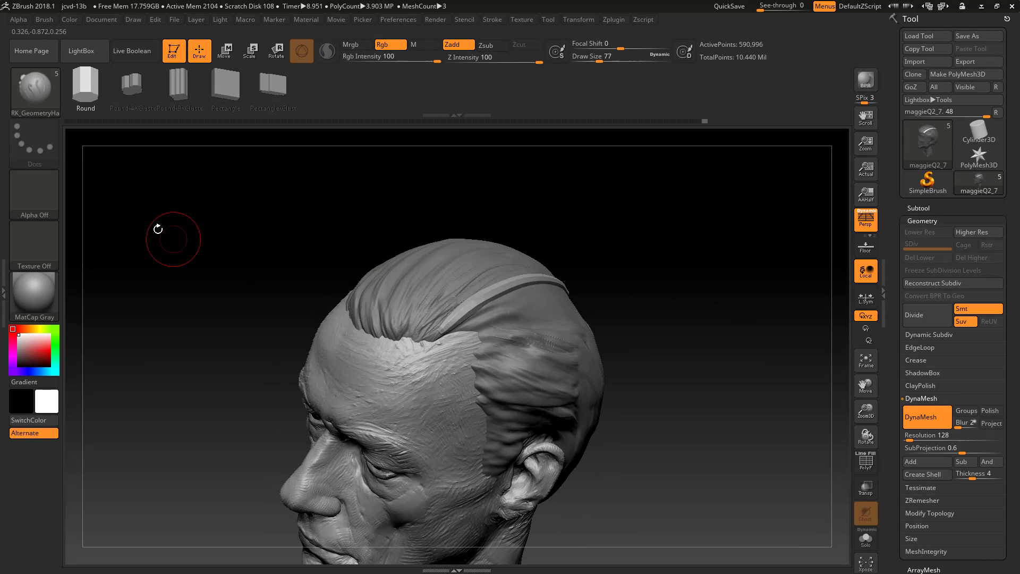
Switch to the RK_Rake brush and reduce the draw size to 39.
{"action": "key", "text": "b"}
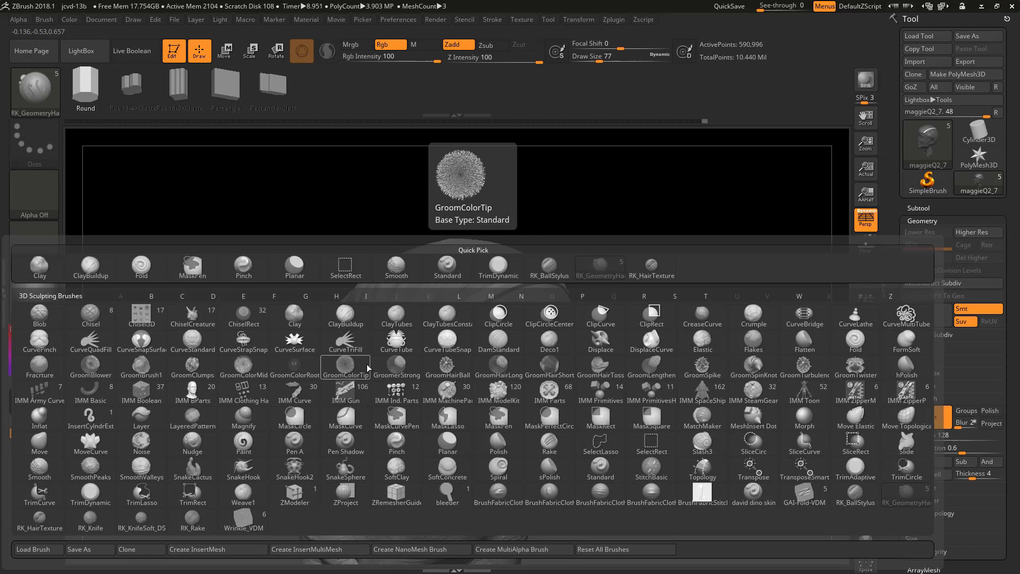
{"action": "left_click", "coordinate": [201, 532]}
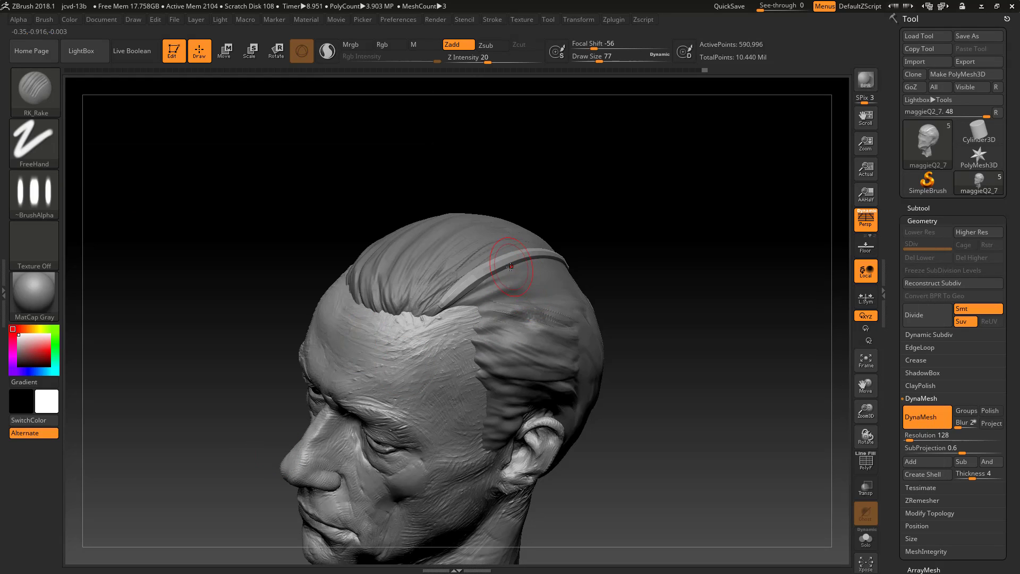
{"action": "type", "text": "68"}
{"action": "key", "text": "Return"}
{"action": "mouse_move", "coordinate": [633, 266]}
{"action": "left_mouse_down"}
{"action": "mouse_move", "coordinate": [656, 280]}
{"action": "mouse_move", "coordinate": [615, 270]}
{"action": "left_mouse_up"}
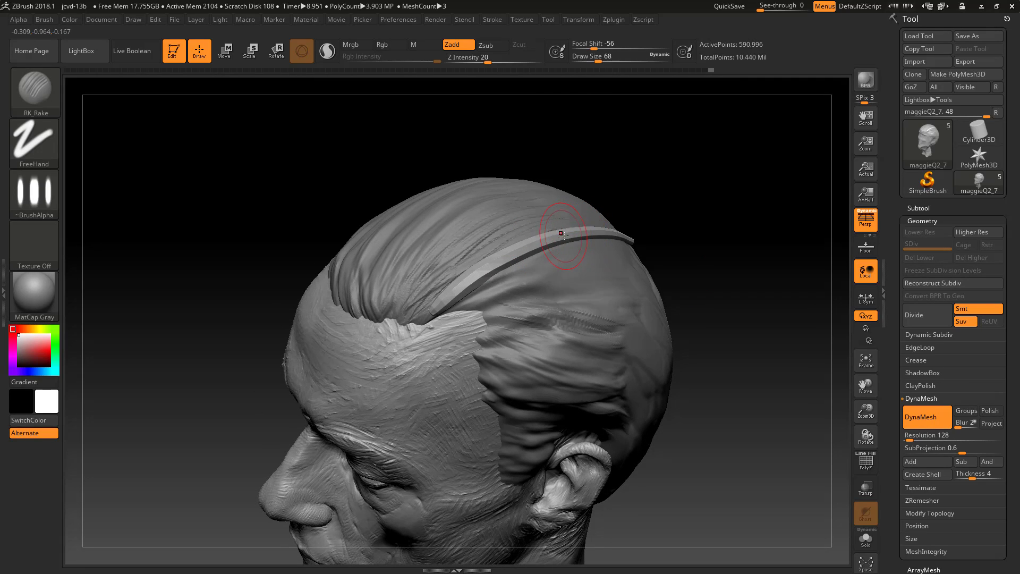
{"action": "type", "text": "s39"}
{"action": "key", "text": "Return"}
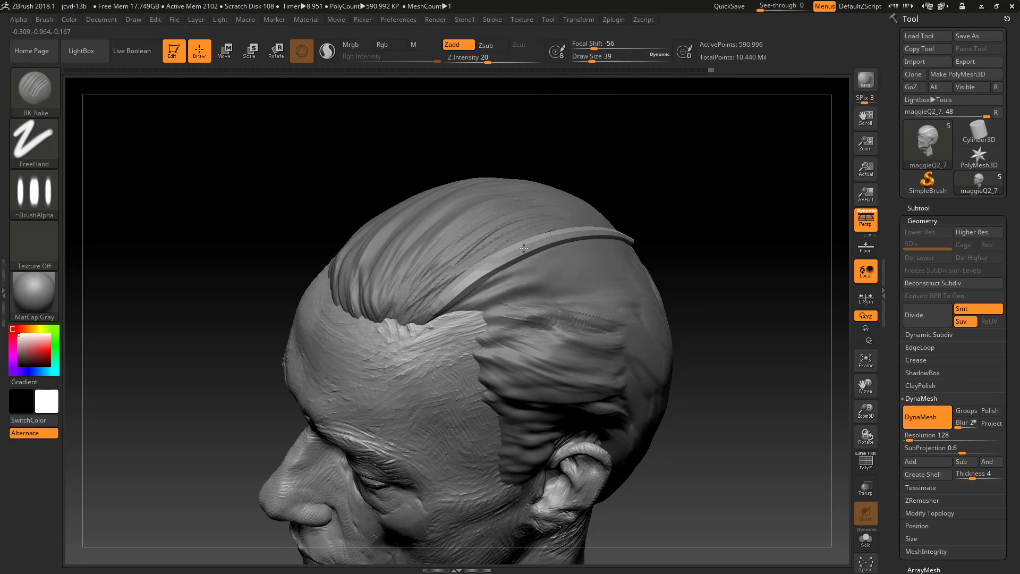
Isolate the new strand to mask the rest of the hair, restore full visibility, and set the draw size to 16.
{"action": "left_click", "coordinate": [587, 232], "text": "ctrl+shift"}
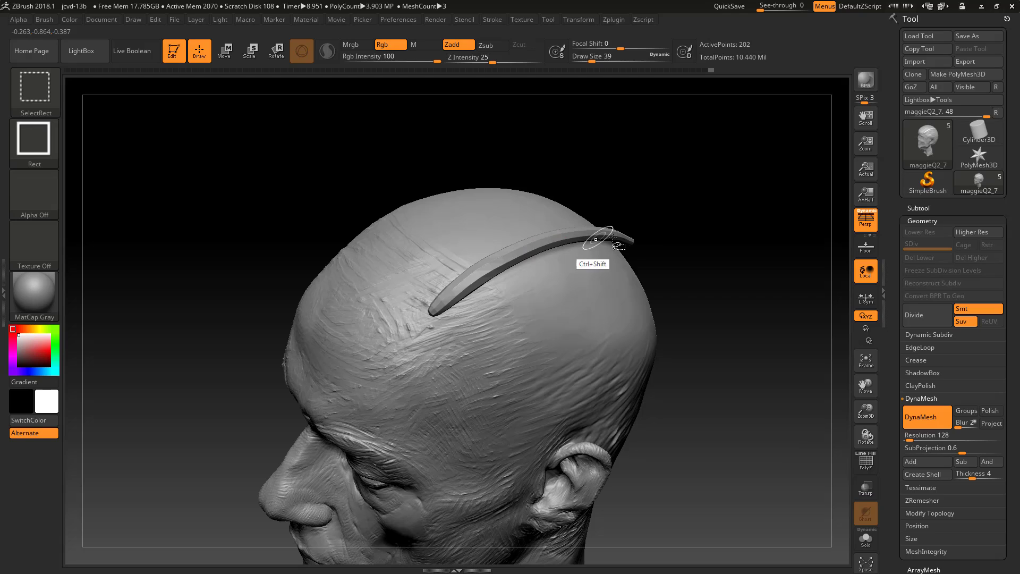
{"action": "left_click", "coordinate": [687, 238], "text": "ctrl+shift"}
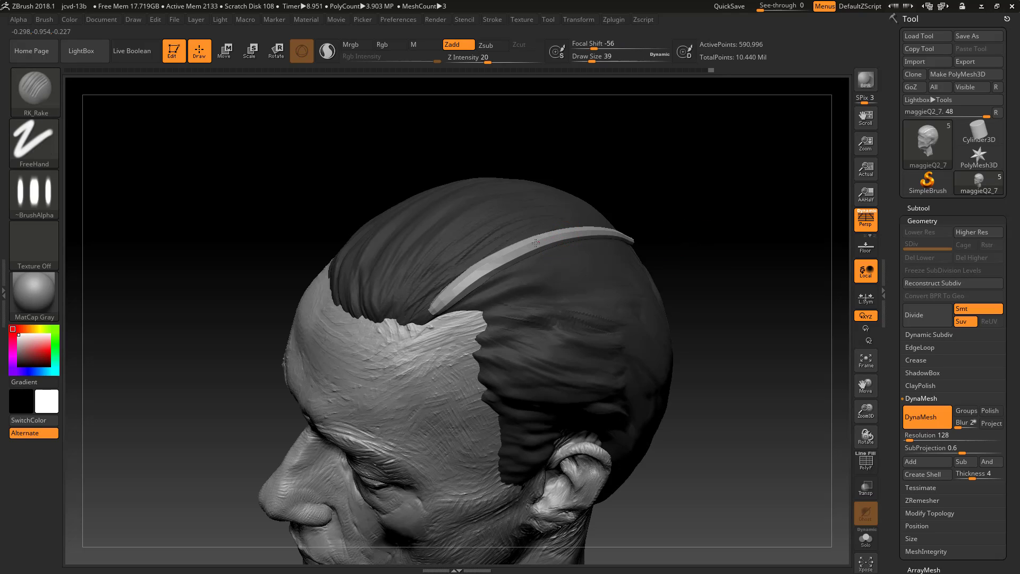
{"action": "key", "text": "s"}
{"action": "left_click_drag", "start_coordinate": [466, 286], "coordinate": [461, 286]}
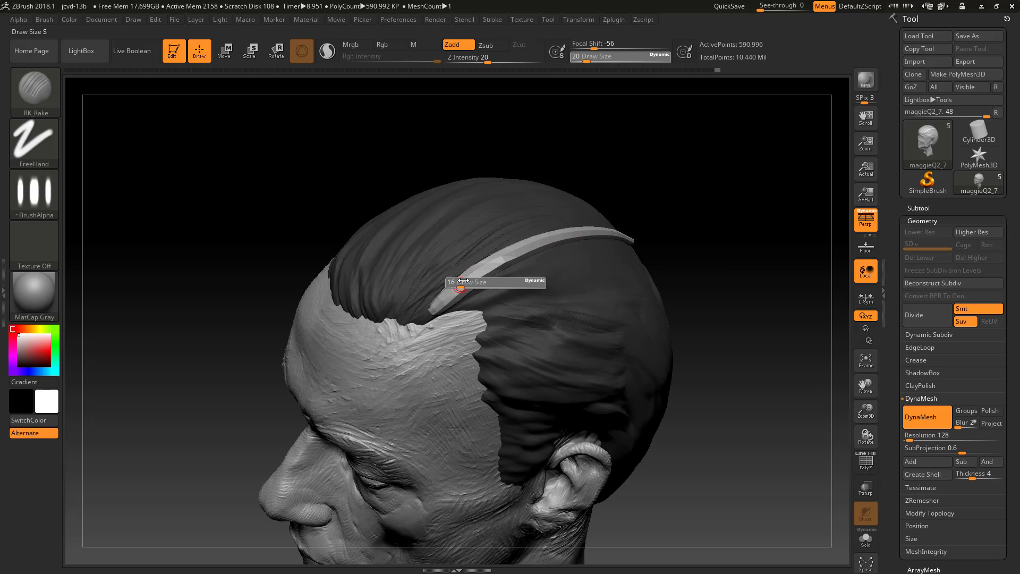
Carve lengthwise grooves into the unmasked strand with the Standard brush at draw size 16, undoing the first stroke.
{"action": "key", "text": "b"}
{"action": "key", "text": "s"}
{"action": "key", "text": "t"}
{"action": "left_click_drag", "start_coordinate": [686, 257], "coordinate": [722, 270]}
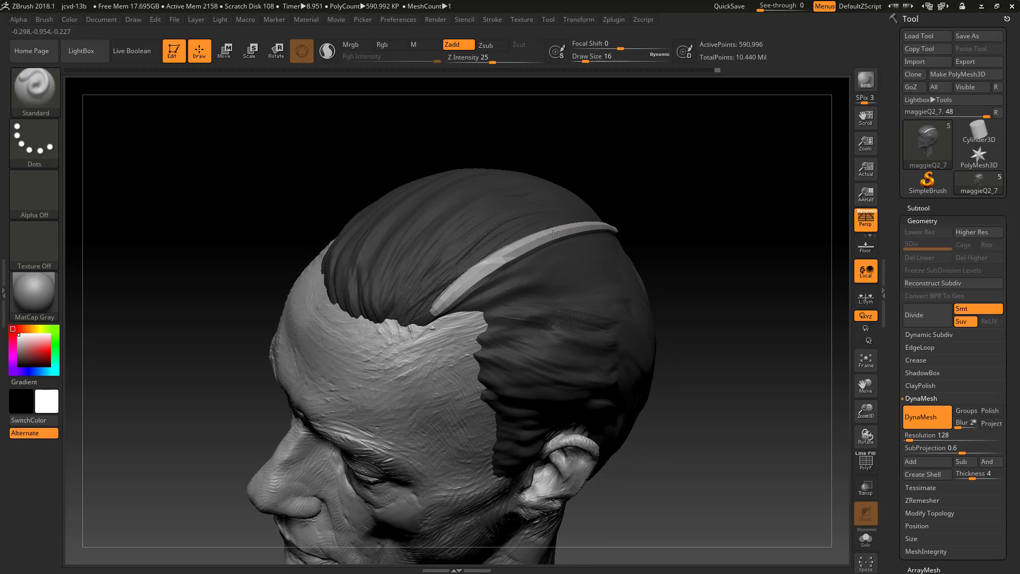
{"action": "mouse_move", "coordinate": [517, 249]}
{"action": "left_mouse_down"}
{"action": "mouse_move", "coordinate": [543, 242]}
{"action": "mouse_move", "coordinate": [463, 287]}
{"action": "left_mouse_up"}
{"action": "key", "text": "ctrl+z"}
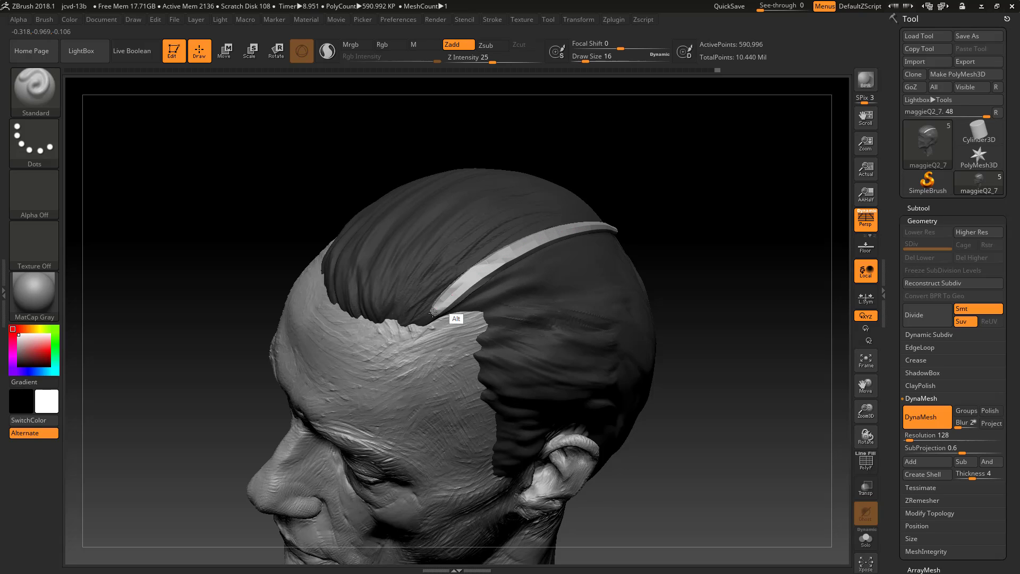
{"action": "mouse_move", "coordinate": [709, 232]}
{"action": "left_mouse_down"}
{"action": "mouse_move", "coordinate": [724, 230]}
{"action": "mouse_move", "coordinate": [691, 228]}
{"action": "left_mouse_up"}
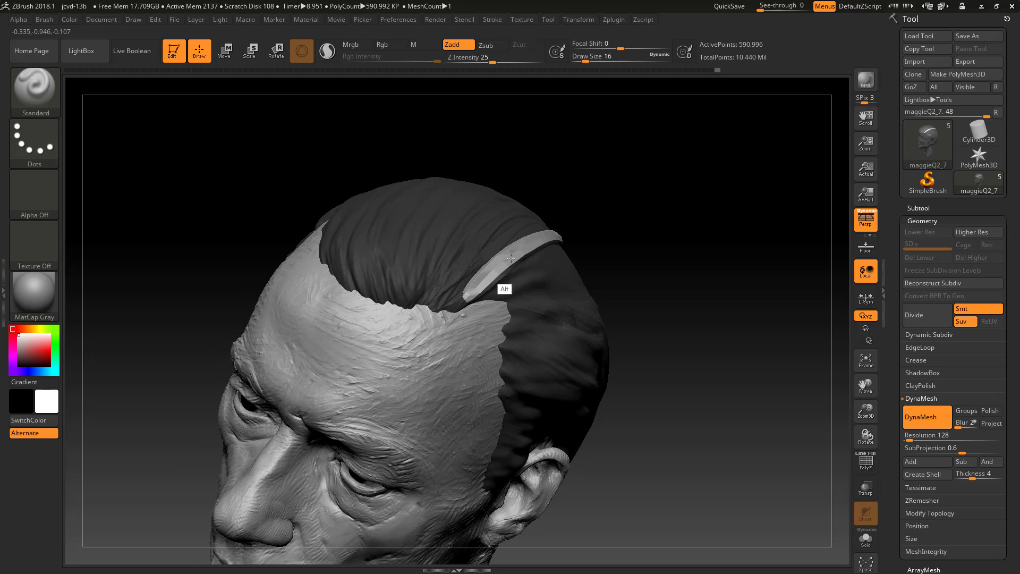
{"action": "mouse_move", "coordinate": [579, 229]}
{"action": "left_mouse_down"}
{"action": "mouse_move", "coordinate": [585, 250]}
{"action": "mouse_move", "coordinate": [574, 233]}
{"action": "left_mouse_up"}
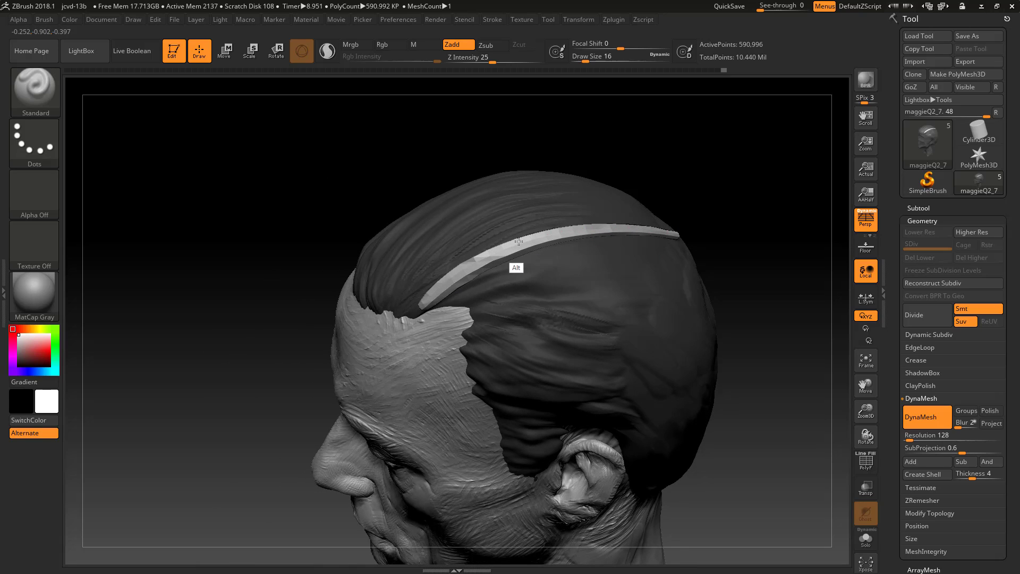
{"action": "mouse_move", "coordinate": [571, 233]}
{"action": "left_mouse_down", "text": "alt"}
{"action": "mouse_move", "coordinate": [530, 240]}
{"action": "mouse_move", "coordinate": [450, 284]}
{"action": "left_mouse_up", "text": "alt"}
Clear the mask, subdivide the hair mesh once, and set the draw size to 172.
{"action": "mouse_move", "coordinate": [734, 236]}
{"action": "left_mouse_down"}
{"action": "mouse_move", "coordinate": [764, 253]}
{"action": "mouse_move", "coordinate": [724, 313]}
{"action": "mouse_move", "coordinate": [588, 246]}
{"action": "left_mouse_up"}
{"action": "key", "text": "ctrl+d"}
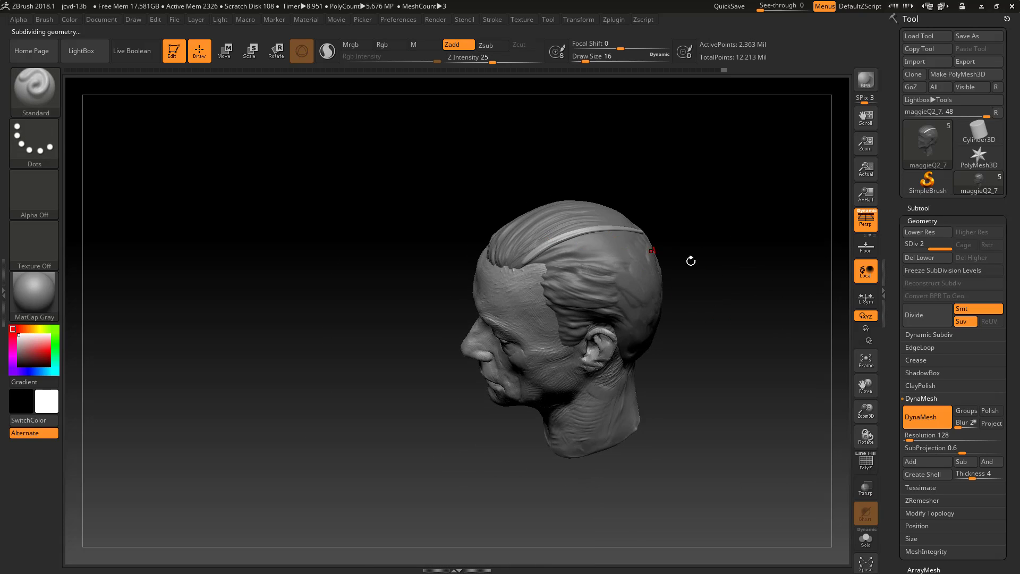
{"action": "mouse_move", "coordinate": [691, 261]}
{"action": "left_mouse_down"}
{"action": "mouse_move", "coordinate": [755, 296]}
{"action": "mouse_move", "coordinate": [782, 285]}
{"action": "mouse_move", "coordinate": [644, 291]}
{"action": "mouse_move", "coordinate": [686, 305]}
{"action": "mouse_move", "coordinate": [652, 262]}
{"action": "left_mouse_up"}
{"action": "key", "text": "s"}
{"action": "left_click", "coordinate": [644, 291]}
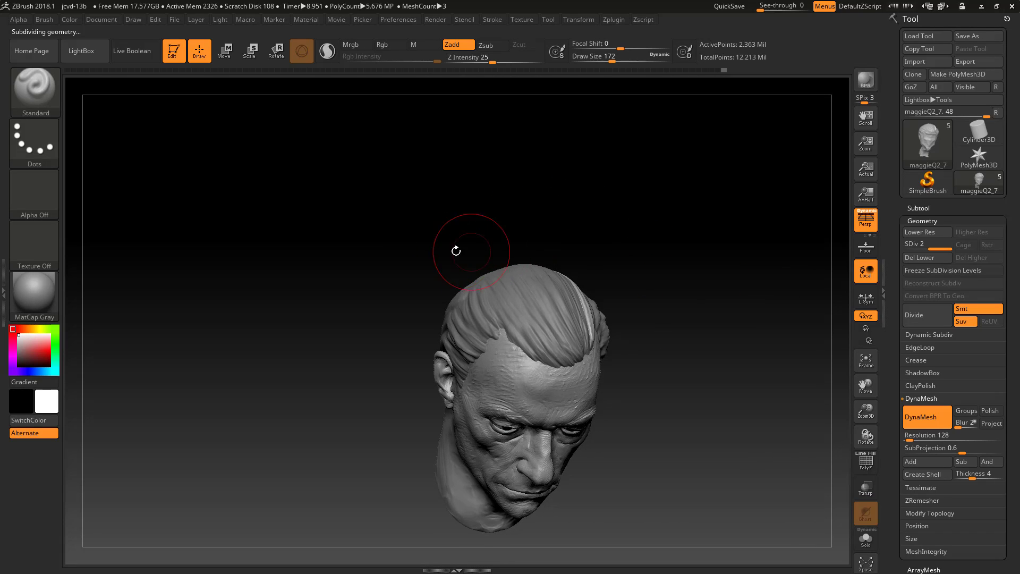
Choose the RK_GeometryHair brush with the Round-4XCluster strand shape and set the draw size to 71.
{"action": "left_click", "coordinate": [35, 89]}
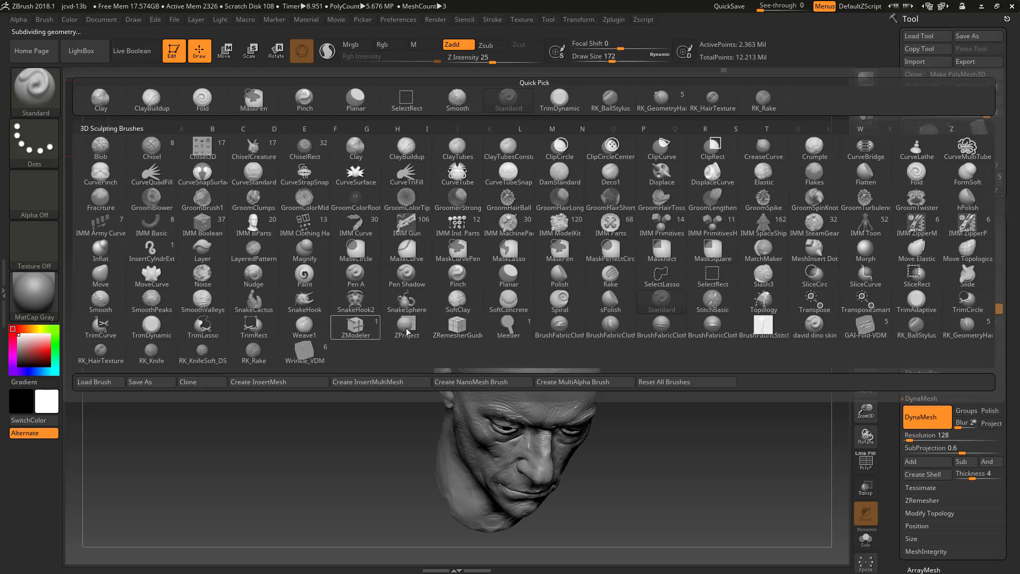
{"action": "left_click", "coordinate": [969, 334]}
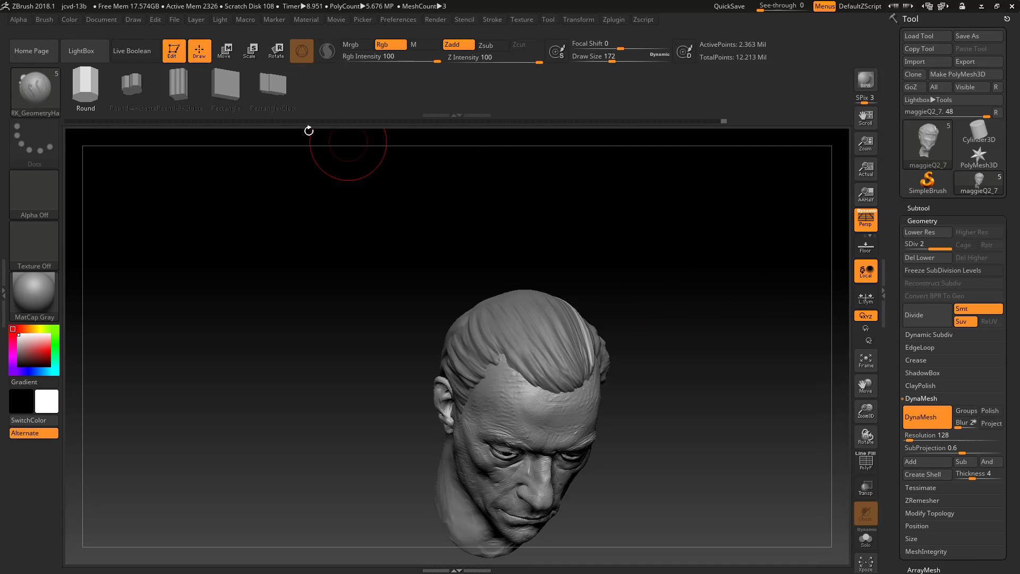
{"action": "left_click", "coordinate": [131, 87]}
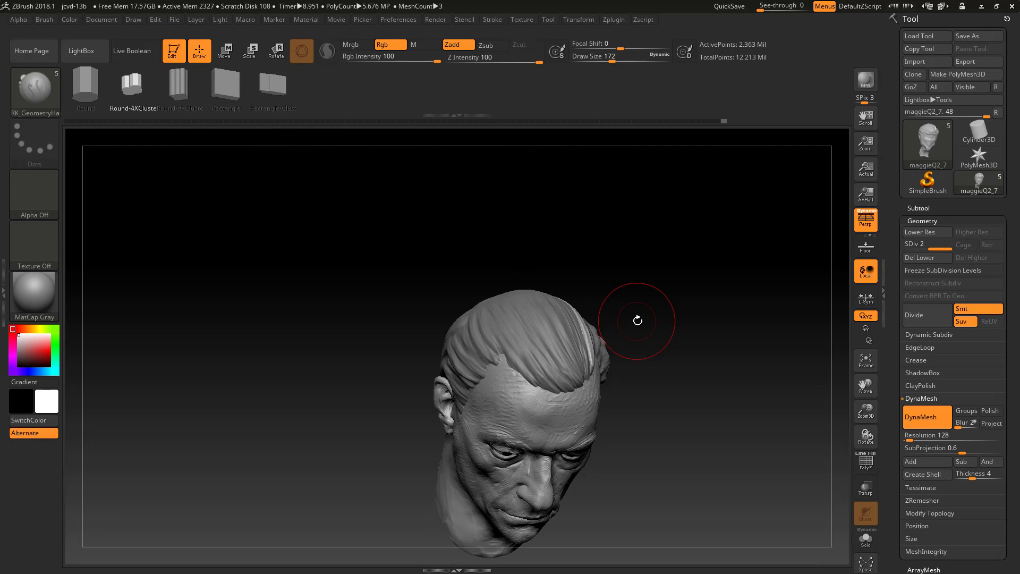
{"action": "key", "text": "s"}
{"action": "mouse_move", "coordinate": [637, 320]}
{"action": "left_mouse_down"}
{"action": "mouse_move", "coordinate": [624, 321]}
{"action": "mouse_move", "coordinate": [656, 321]}
{"action": "mouse_move", "coordinate": [693, 356]}
{"action": "mouse_move", "coordinate": [675, 369]}
{"action": "mouse_move", "coordinate": [712, 372]}
{"action": "mouse_move", "coordinate": [680, 329]}
{"action": "mouse_move", "coordinate": [641, 323]}
{"action": "left_mouse_up"}
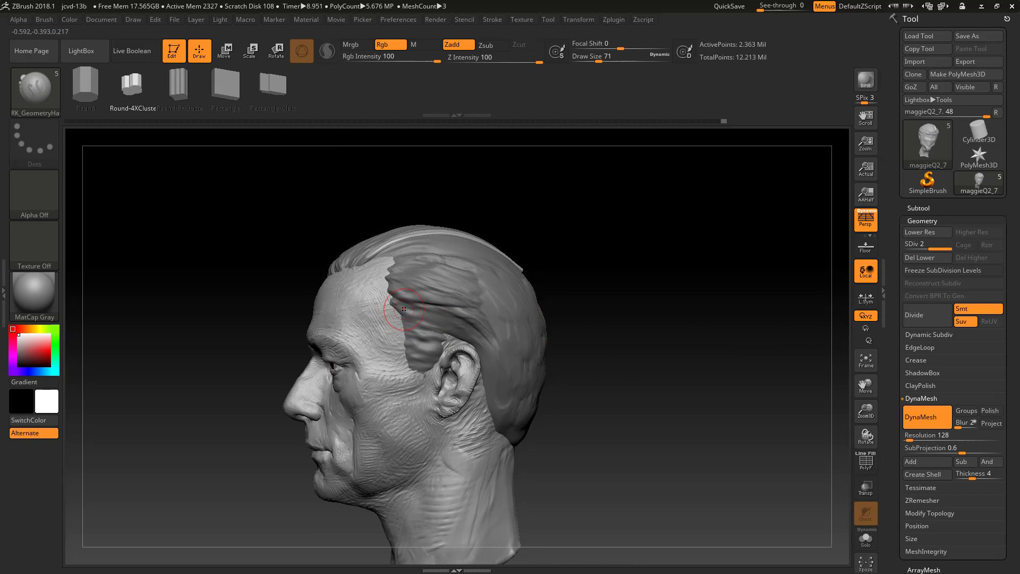
Draw a curve from the temple back over the ear, delete the higher subdivision level, and generate a strand cluster along it.
{"action": "left_click_drag", "start_coordinate": [489, 343], "coordinate": [503, 425]}
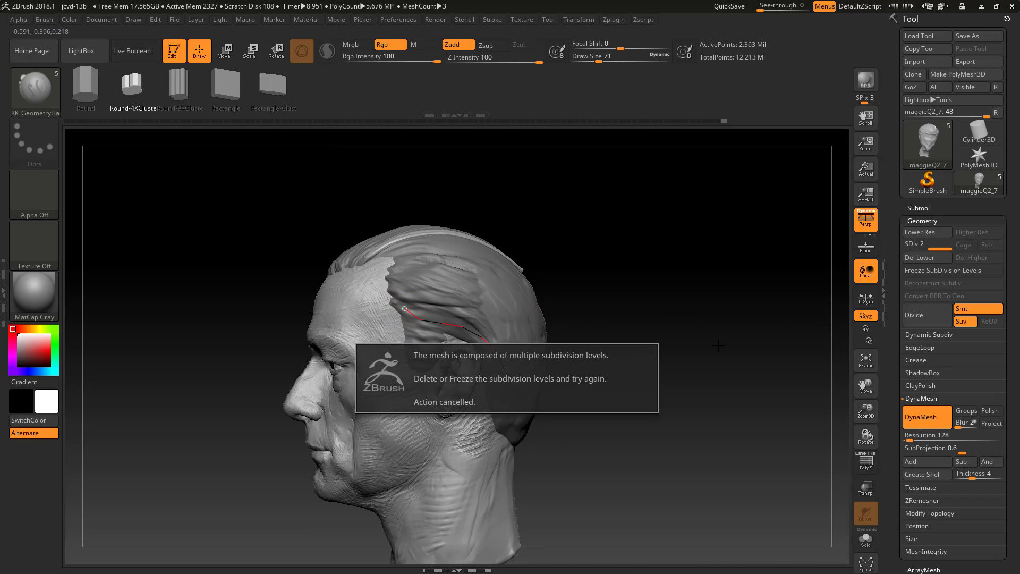
{"action": "left_click", "coordinate": [905, 245]}
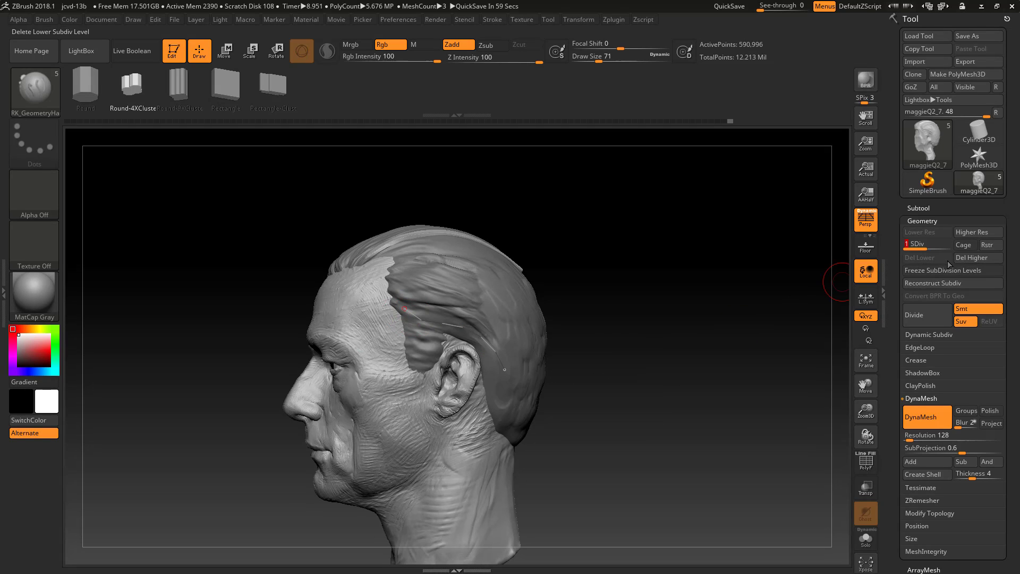
{"action": "left_click", "coordinate": [971, 257]}
{"action": "left_click", "coordinate": [431, 321]}
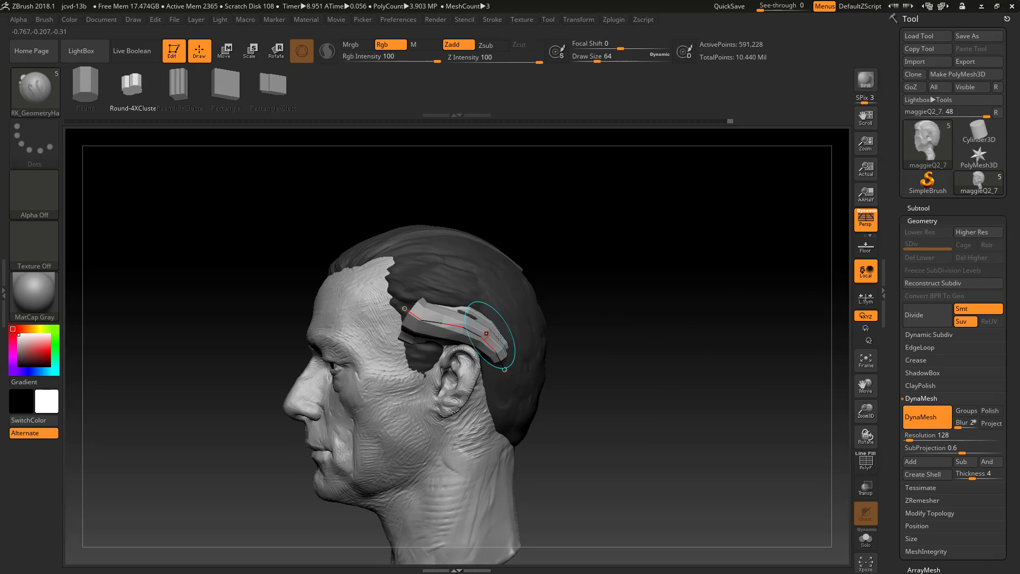
Set the draw size to 31 and regenerate the strand cluster above the ear at the thinner width.
{"action": "key", "text": "s"}
{"action": "left_click_drag", "start_coordinate": [597, 333], "coordinate": [594, 333]}
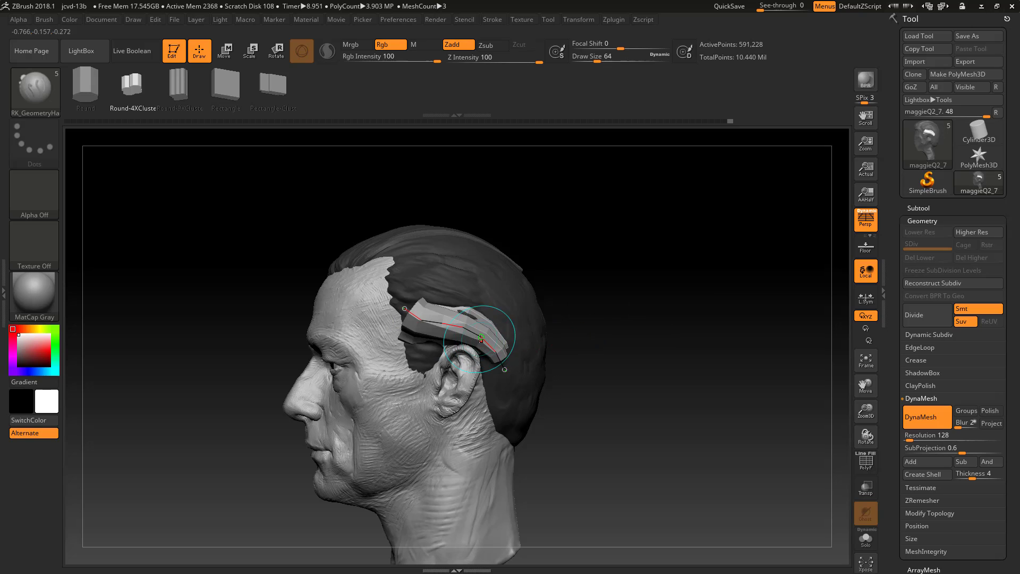
{"action": "left_click", "coordinate": [484, 342]}
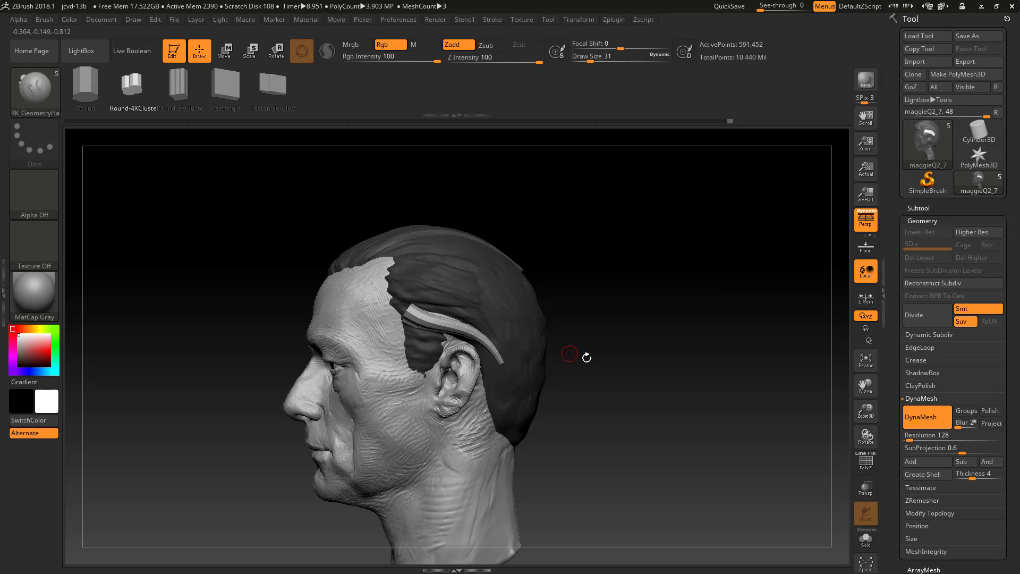
Set the draw size to 124 and clear the mask from the hair mesh.
{"action": "mouse_move", "coordinate": [610, 354]}
{"action": "left_mouse_down"}
{"action": "mouse_move", "coordinate": [631, 348]}
{"action": "mouse_move", "coordinate": [611, 348]}
{"action": "left_mouse_up"}
{"action": "key", "text": "s"}
{"action": "mouse_move", "coordinate": [478, 314]}
{"action": "left_mouse_down"}
{"action": "mouse_move", "coordinate": [491, 314]}
{"action": "mouse_move", "coordinate": [480, 315]}
{"action": "left_mouse_up"}
{"action": "mouse_move", "coordinate": [611, 313]}
{"action": "left_mouse_down"}
{"action": "mouse_move", "coordinate": [562, 316]}
{"action": "mouse_move", "coordinate": [534, 339]}
{"action": "mouse_move", "coordinate": [530, 327]}
{"action": "mouse_move", "coordinate": [609, 319]}
{"action": "left_mouse_up"}
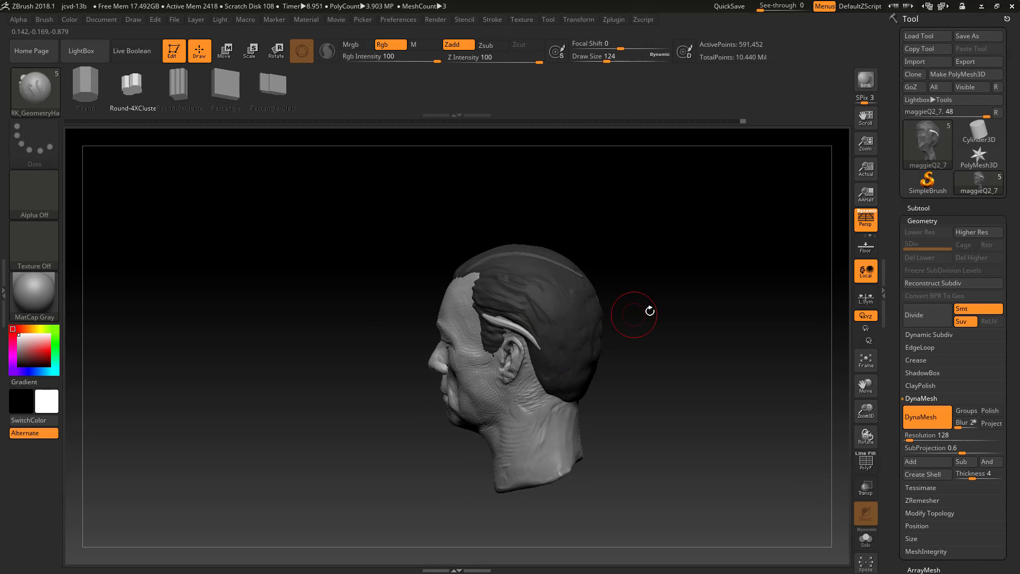
{"action": "left_click_drag", "start_coordinate": [670, 372], "coordinate": [731, 354], "text": "ctrl"}
Open the Polygroups settings, set the draw size to 182, and isolate then redisplay the strands above the ear to check their groups.
{"action": "left_click", "coordinate": [927, 221]}
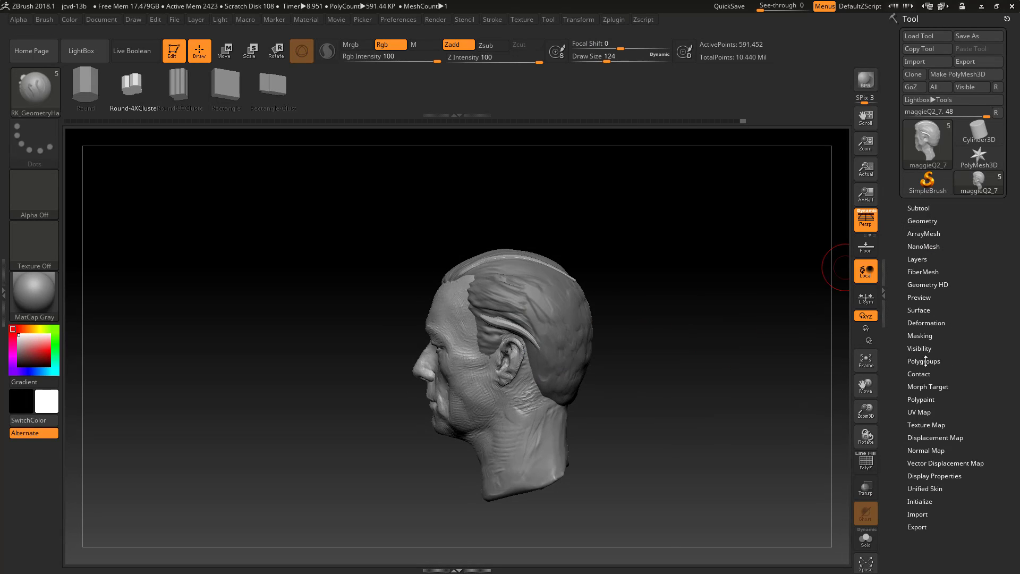
{"action": "left_click", "coordinate": [927, 361]}
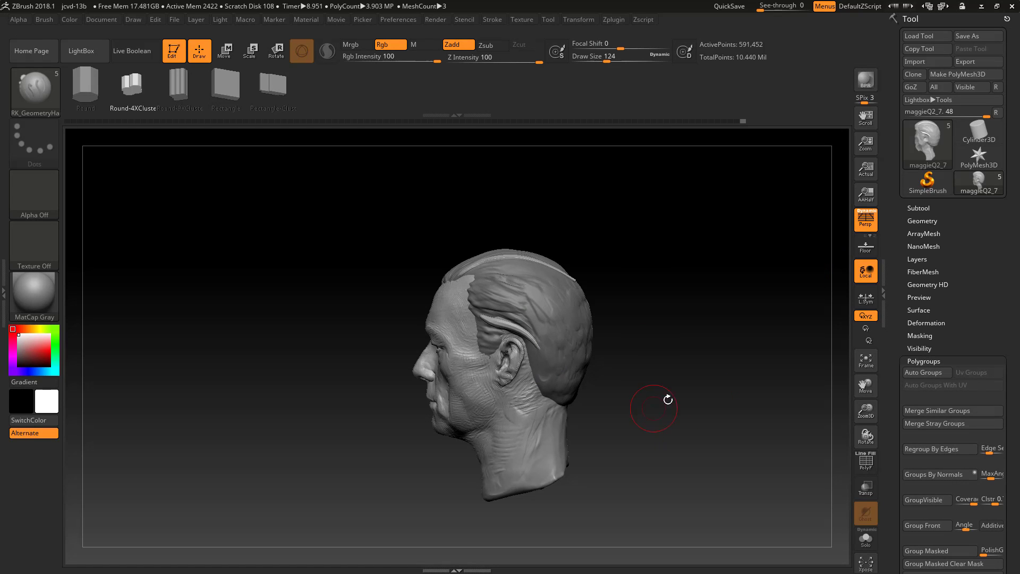
{"action": "mouse_move", "coordinate": [684, 403]}
{"action": "left_mouse_down"}
{"action": "mouse_move", "coordinate": [718, 399]}
{"action": "mouse_move", "coordinate": [680, 382]}
{"action": "mouse_move", "coordinate": [722, 387]}
{"action": "left_mouse_up"}
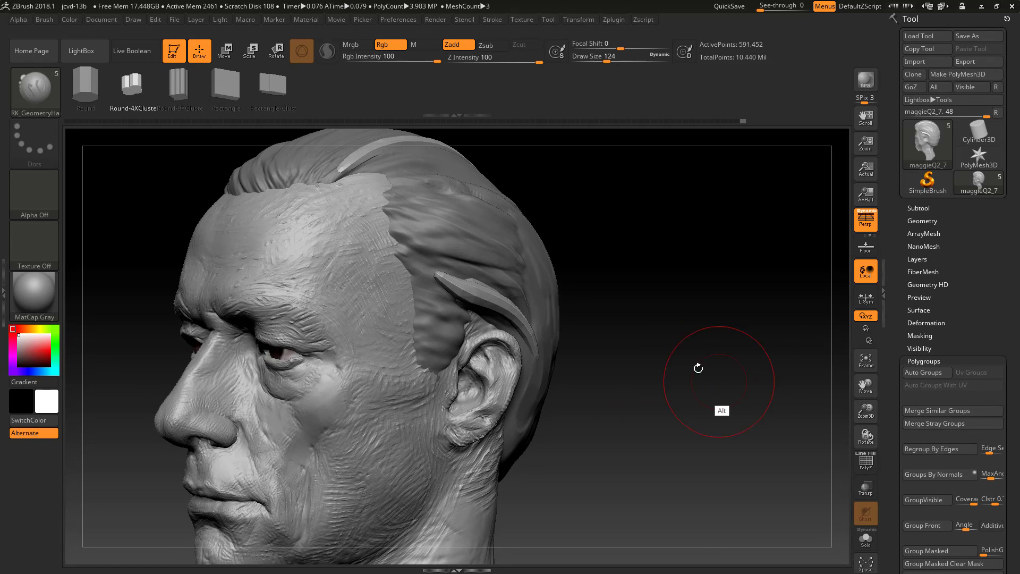
{"action": "key", "text": "s"}
{"action": "mouse_move", "coordinate": [618, 332]}
{"action": "left_mouse_down"}
{"action": "mouse_move", "coordinate": [618, 355]}
{"action": "mouse_move", "coordinate": [611, 342]}
{"action": "left_mouse_up"}
{"action": "left_click", "coordinate": [511, 324], "text": "ctrl+shift"}
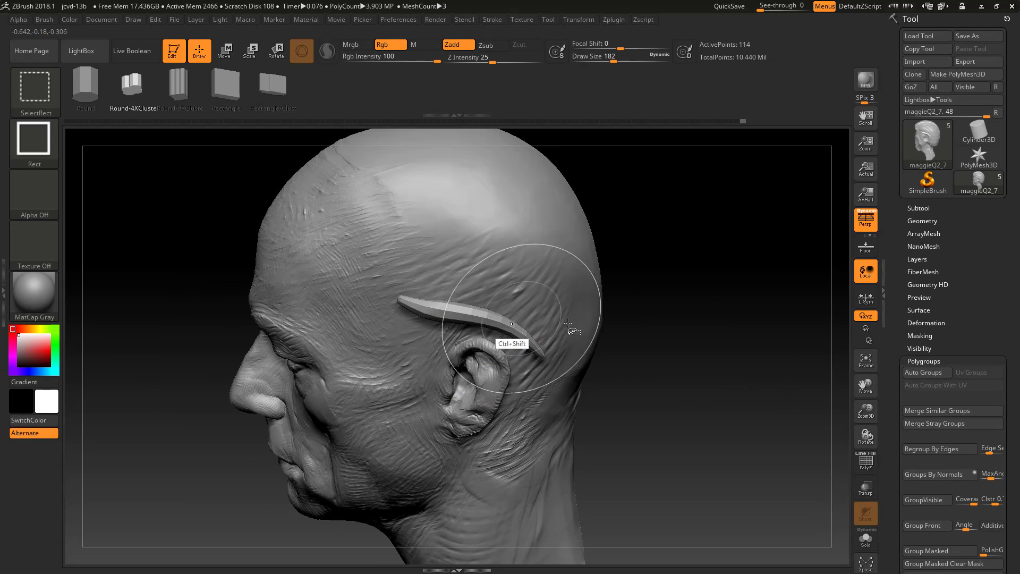
{"action": "left_click_drag", "start_coordinate": [703, 333], "coordinate": [685, 294]}
{"action": "left_click", "coordinate": [665, 345], "text": "ctrl+shift"}
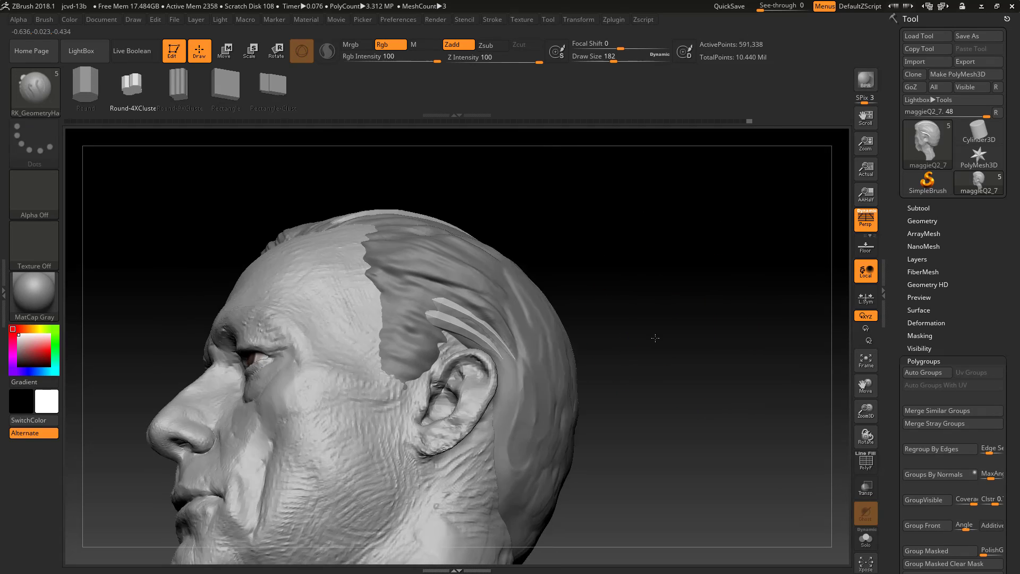
{"action": "left_click_drag", "start_coordinate": [655, 338], "coordinate": [647, 343]}
{"action": "left_click", "coordinate": [678, 332], "text": "ctrl+shift"}
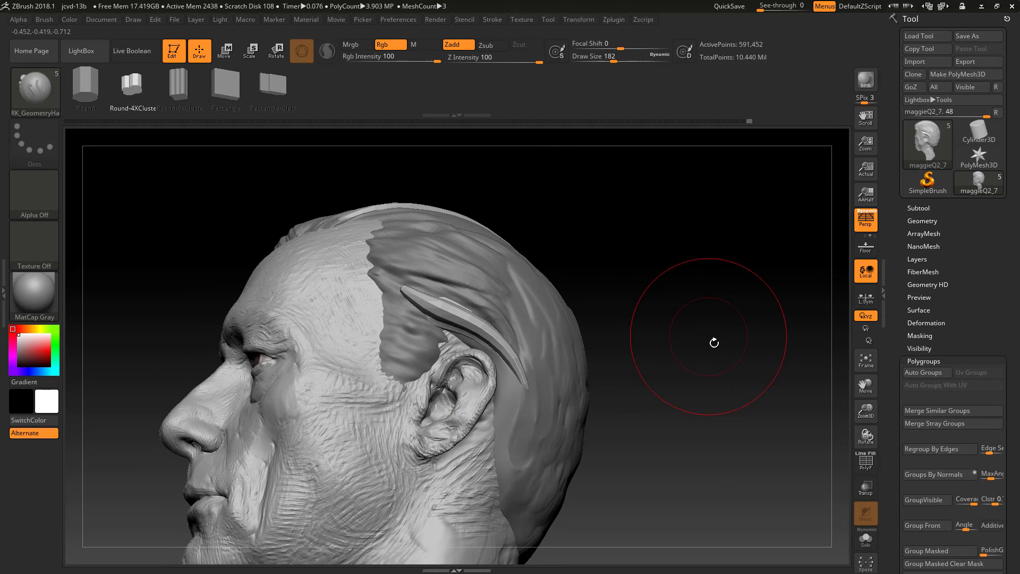
{"action": "left_click_drag", "start_coordinate": [714, 343], "coordinate": [410, 250]}
{"action": "left_click", "coordinate": [45, 19]}
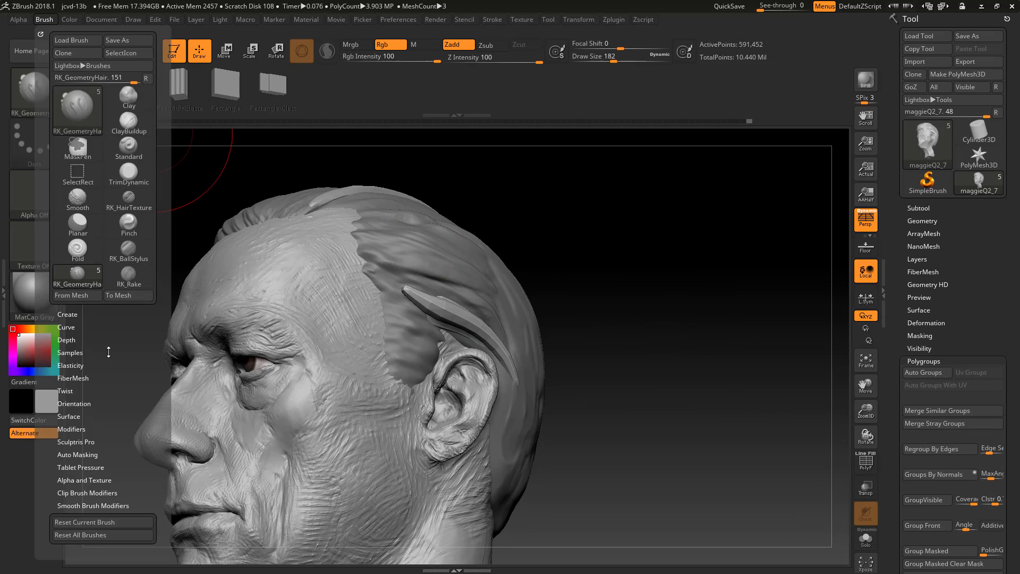
{"action": "left_click", "coordinate": [80, 455]}
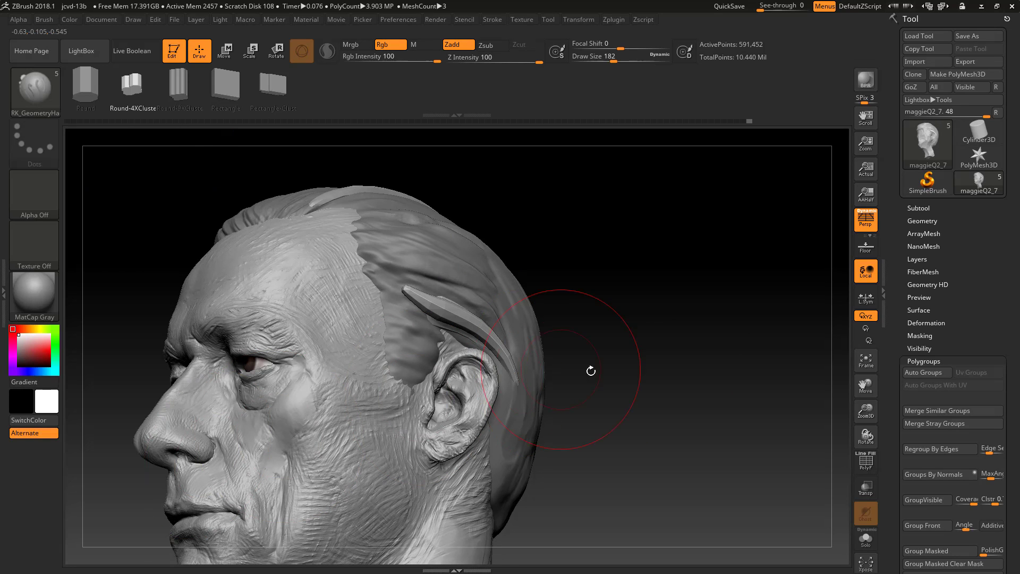
{"action": "left_click_drag", "start_coordinate": [591, 371], "coordinate": [465, 335]}
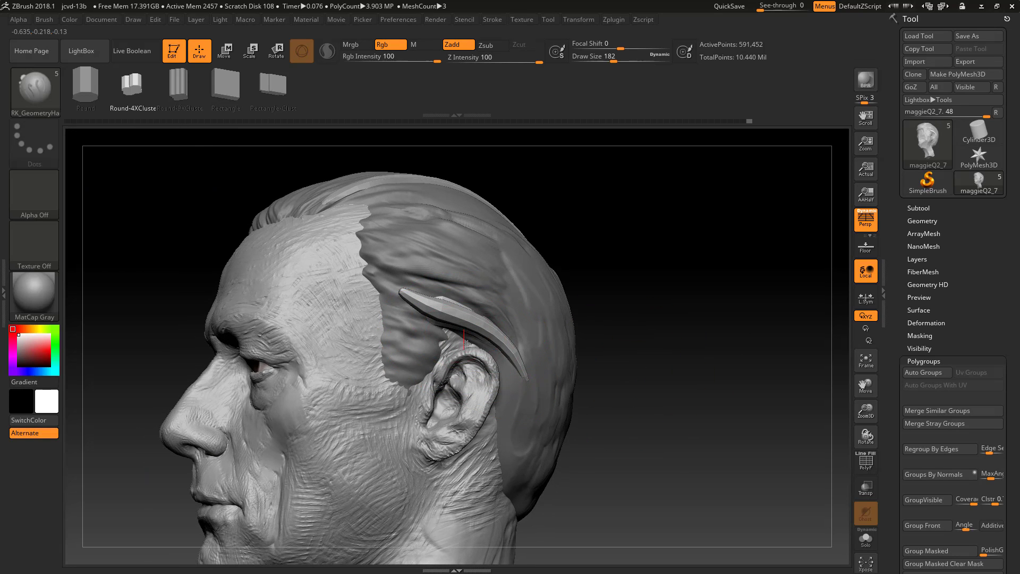
Choose the Move brush and shift the strand cluster slightly above the ear.
{"action": "key", "text": "b"}
{"action": "key", "text": "m"}
{"action": "key", "text": "v"}
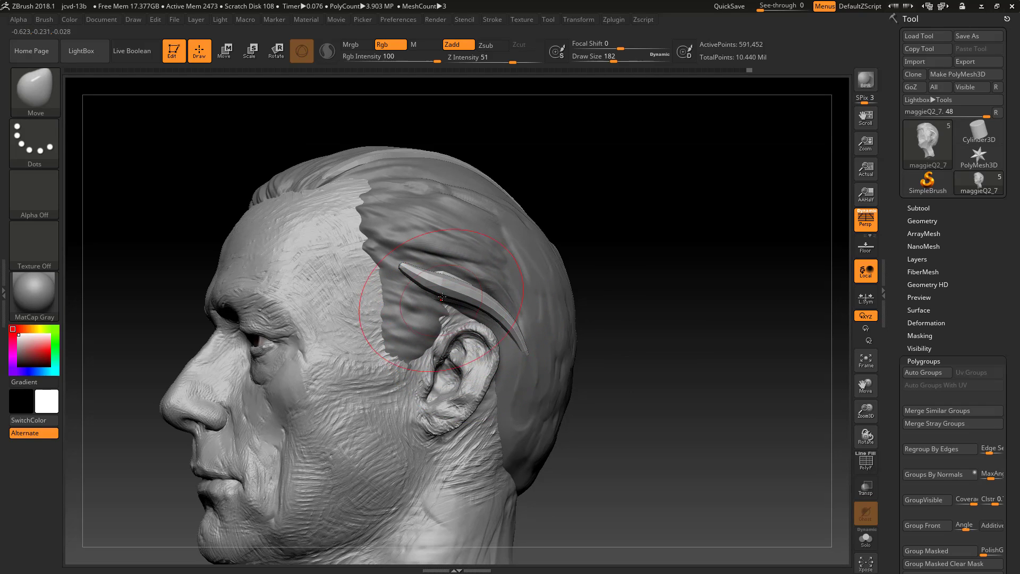
{"action": "left_click_drag", "start_coordinate": [442, 298], "coordinate": [454, 291]}
Hide and redisplay the added hair strands, and subdivide the mesh once.
{"action": "left_click", "coordinate": [534, 295], "text": "ctrl+shift"}
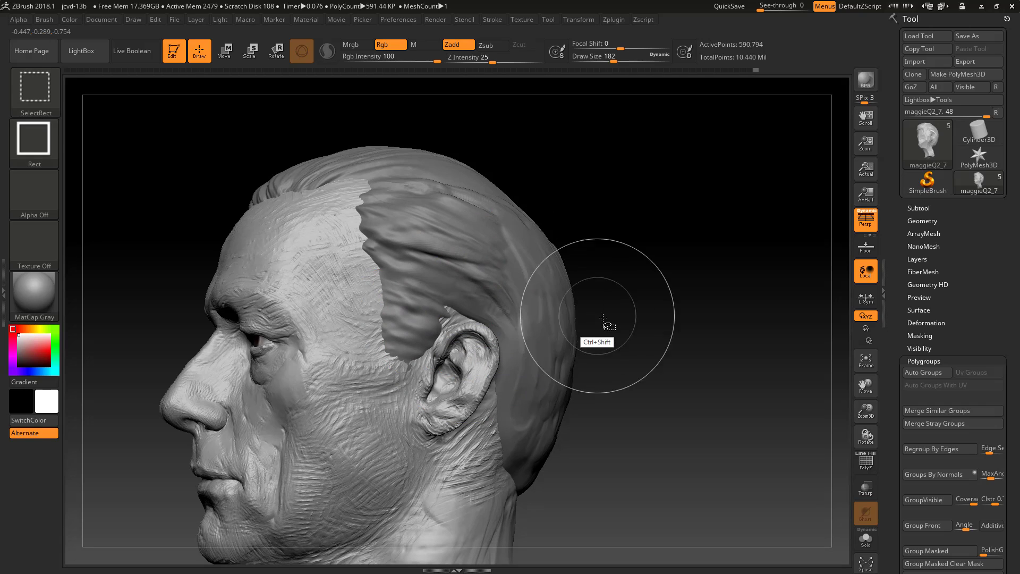
{"action": "left_click_drag", "start_coordinate": [644, 314], "coordinate": [694, 274]}
{"action": "left_click", "coordinate": [674, 301], "text": "ctrl+shift"}
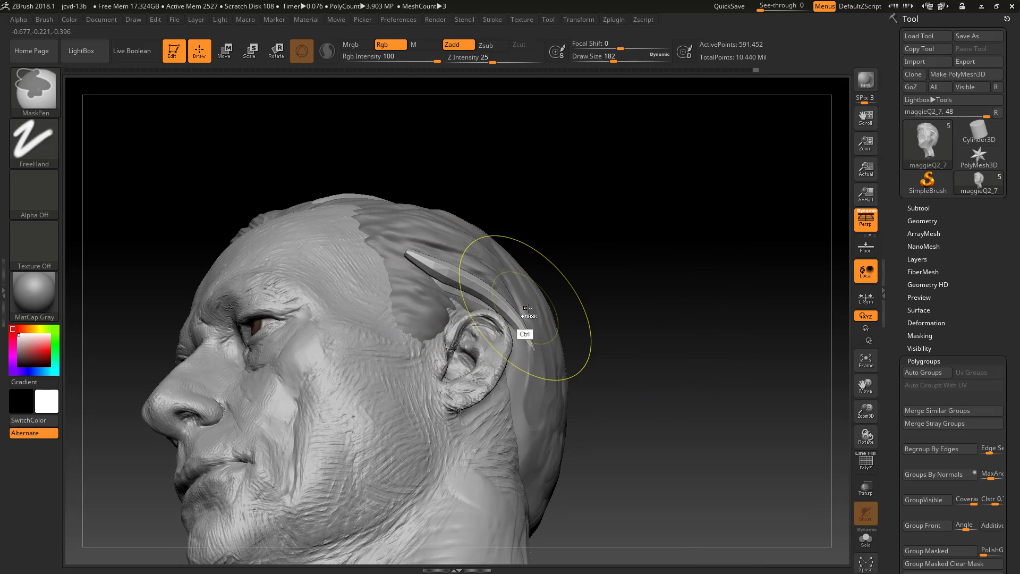
{"action": "key", "text": "ctrl+d"}
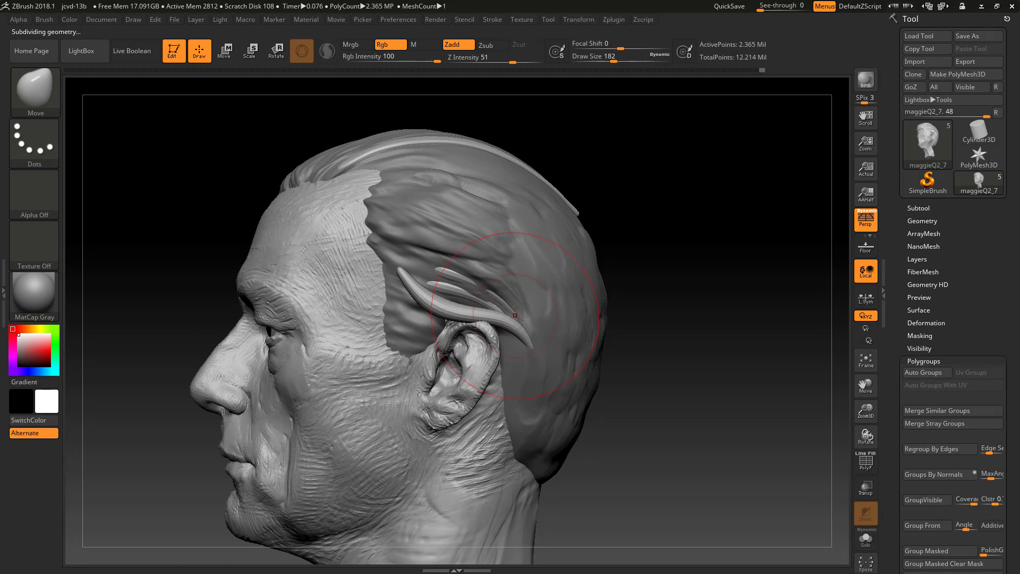
Reshape the lowest strand with the Move brush so it curves from the temple over the top of the ear.
{"action": "mouse_move", "coordinate": [675, 287]}
{"action": "left_mouse_down"}
{"action": "mouse_move", "coordinate": [508, 324]}
{"action": "mouse_move", "coordinate": [495, 304]}
{"action": "mouse_move", "coordinate": [446, 308]}
{"action": "left_mouse_up"}
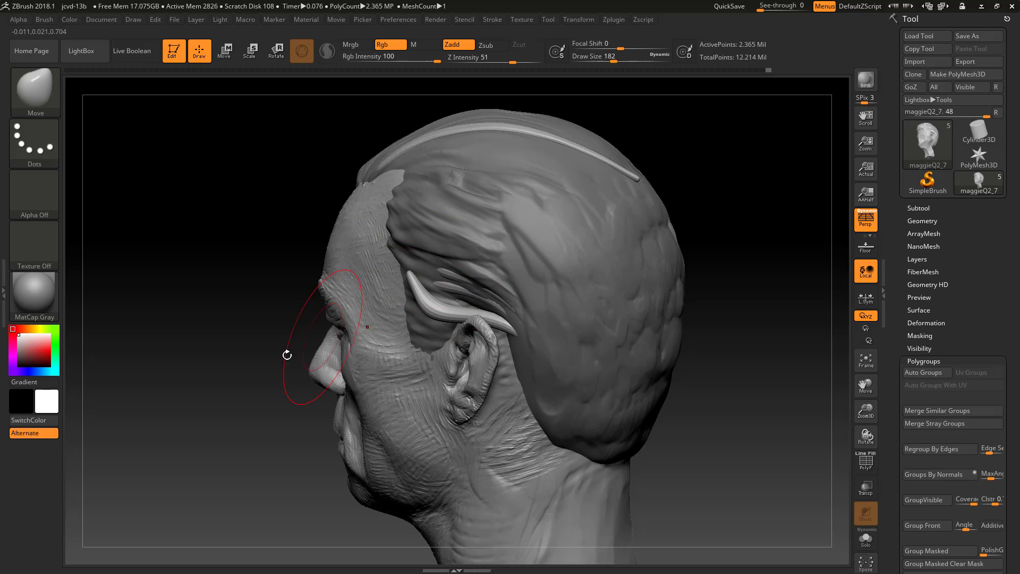
{"action": "left_click_drag", "start_coordinate": [259, 364], "coordinate": [367, 346]}
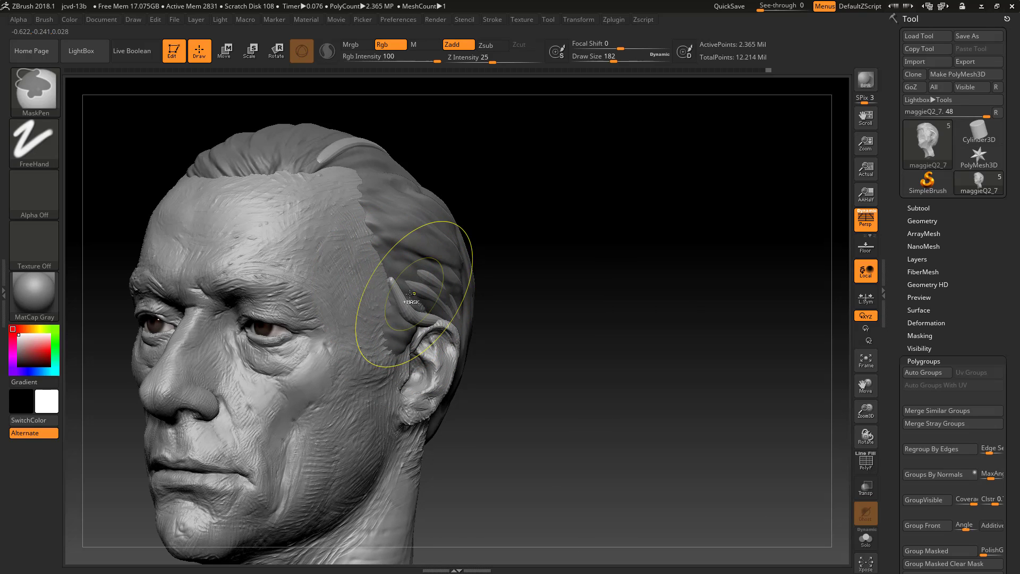
{"action": "key", "text": "ctrl+z"}
{"action": "left_click_drag", "start_coordinate": [518, 305], "coordinate": [457, 303]}
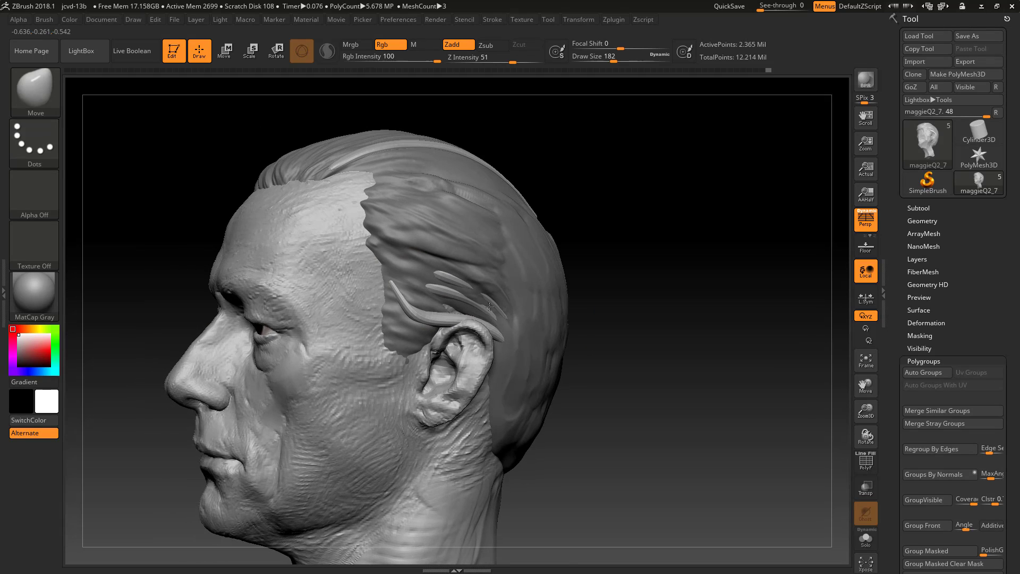
Isolate the middle strand, redisplay the whole head, and mask everything except that strand.
{"action": "key", "text": "ctrl"}
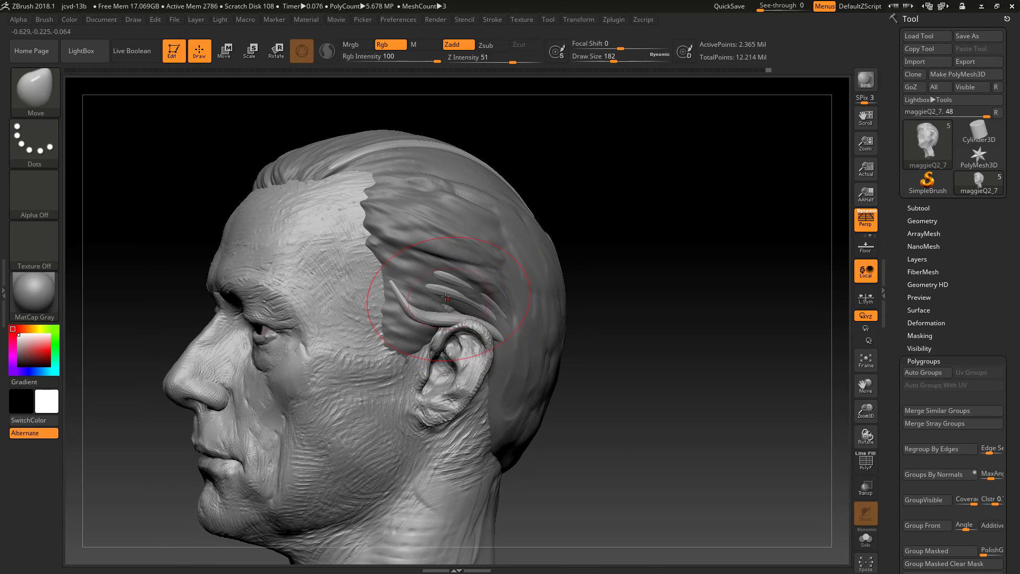
{"action": "left_click", "coordinate": [446, 318], "text": "ctrl+shift"}
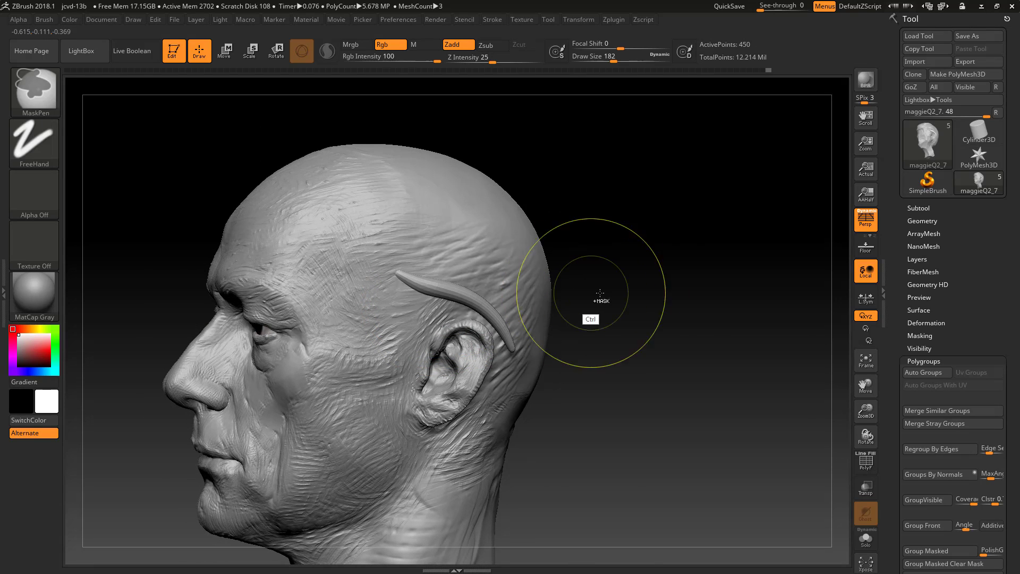
{"action": "left_click", "coordinate": [658, 294], "text": "ctrl+shift"}
{"action": "left_click_drag", "start_coordinate": [670, 302], "coordinate": [466, 286]}
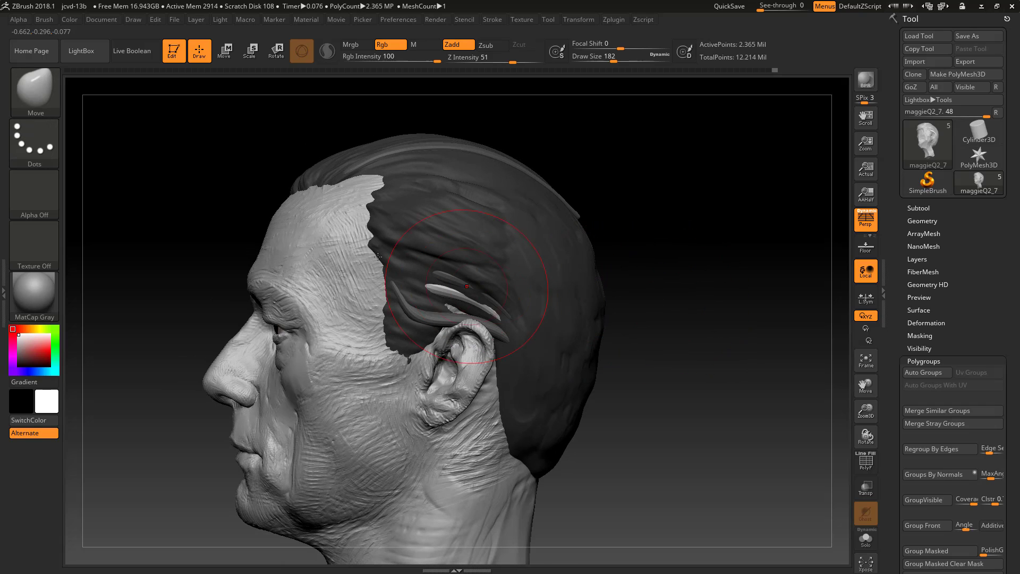
Turn off the mask display in the Masking settings while keeping the mask itself.
{"action": "left_click", "coordinate": [44, 19]}
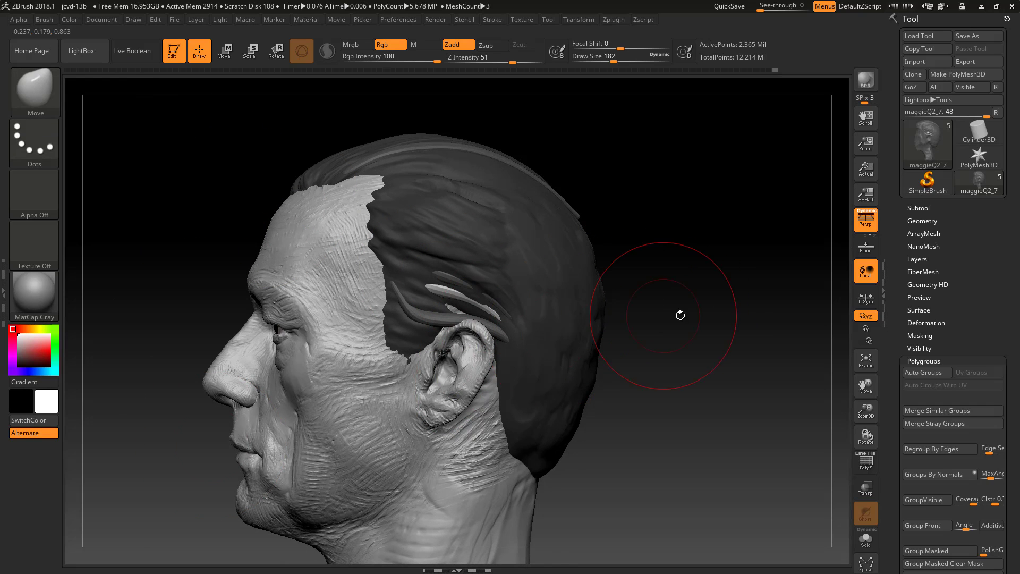
{"action": "left_click_drag", "start_coordinate": [681, 315], "coordinate": [681, 364]}
{"action": "left_click", "coordinate": [929, 361]}
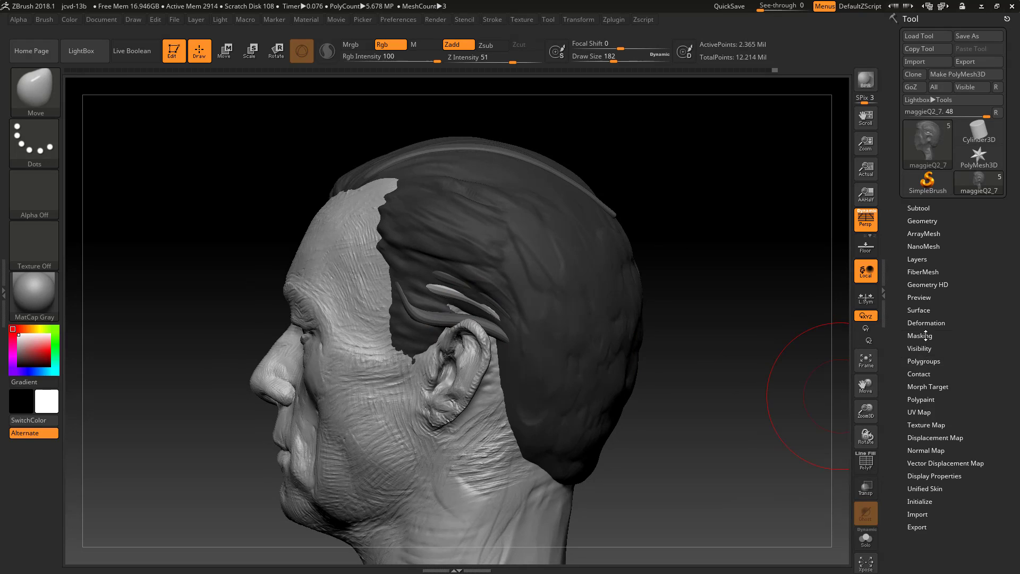
{"action": "left_click", "coordinate": [925, 335]}
{"action": "left_click", "coordinate": [913, 359]}
Move the unmasked strand down beside the lowest strand above the ear and refine its placement from several angles.
{"action": "mouse_move", "coordinate": [677, 254]}
{"action": "left_mouse_down"}
{"action": "mouse_move", "coordinate": [478, 306]}
{"action": "mouse_move", "coordinate": [421, 308]}
{"action": "left_mouse_up"}
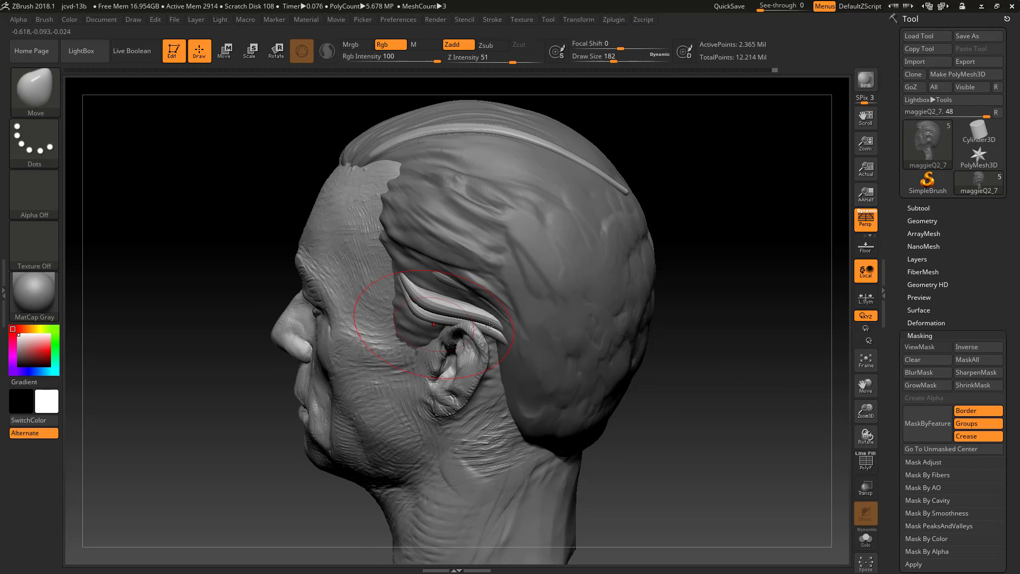
{"action": "left_click_drag", "start_coordinate": [678, 310], "coordinate": [702, 277]}
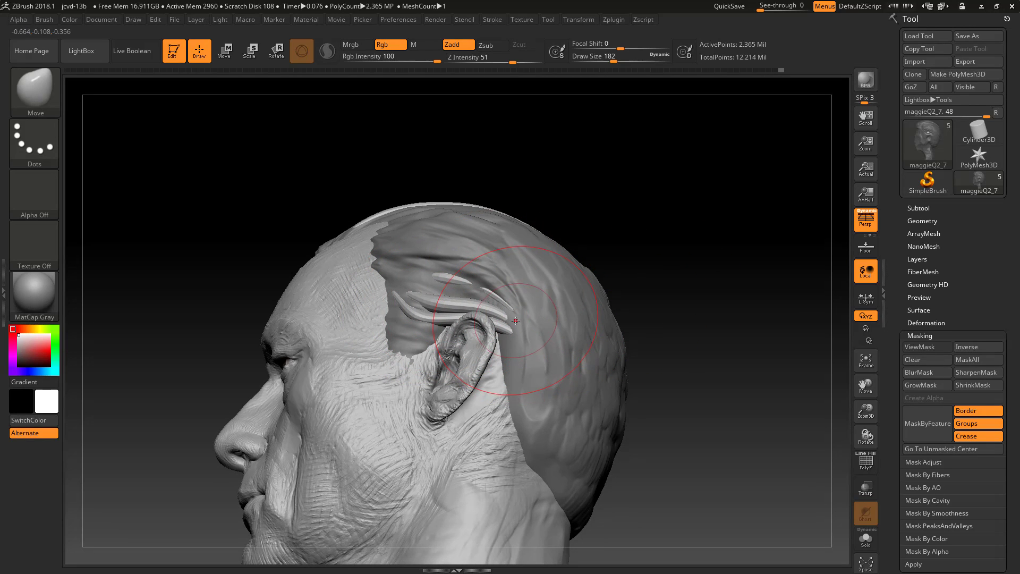
{"action": "left_click_drag", "start_coordinate": [666, 290], "coordinate": [518, 316]}
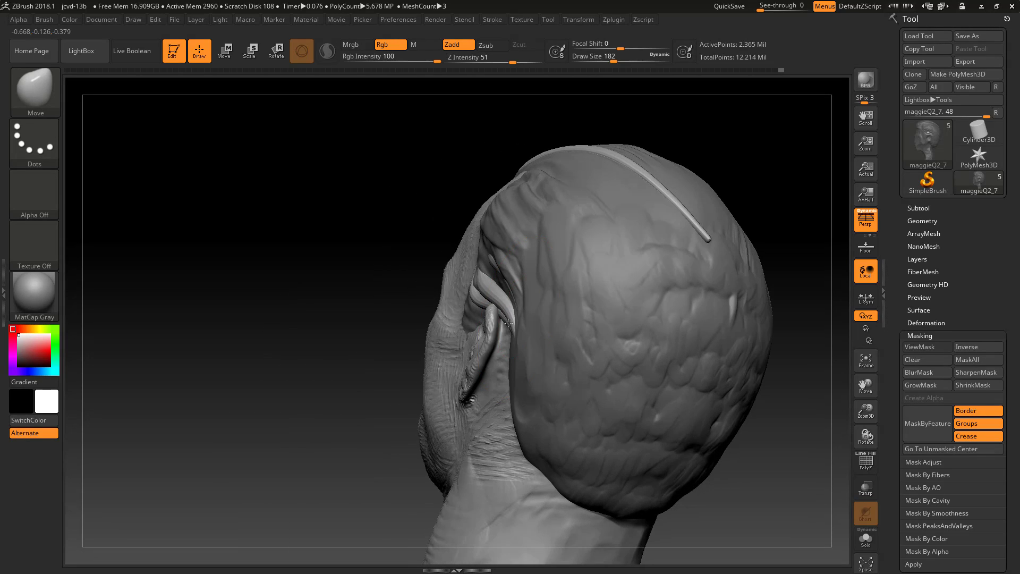
{"action": "left_click_drag", "start_coordinate": [374, 388], "coordinate": [507, 344]}
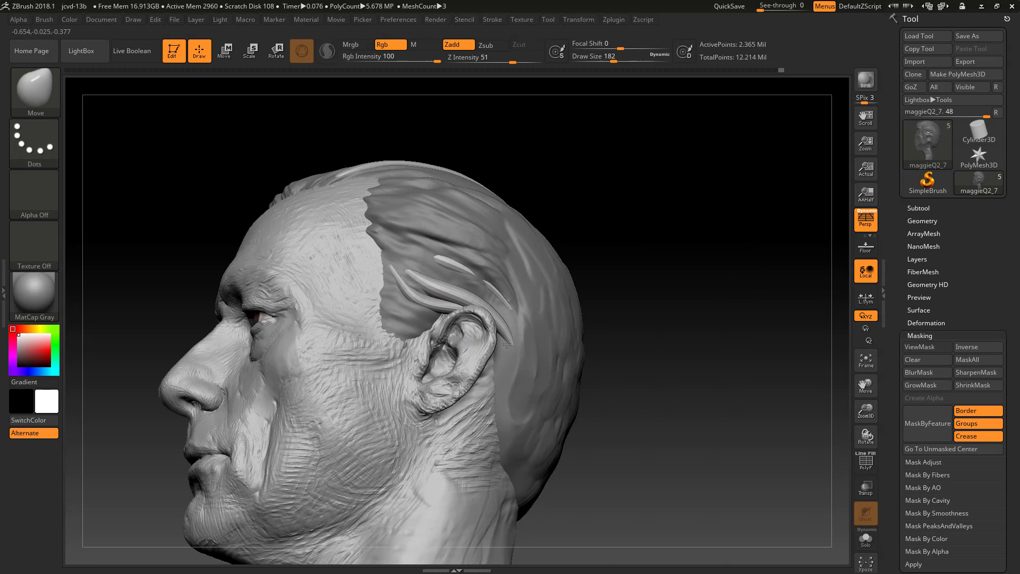
{"action": "left_click_drag", "start_coordinate": [619, 321], "coordinate": [588, 349]}
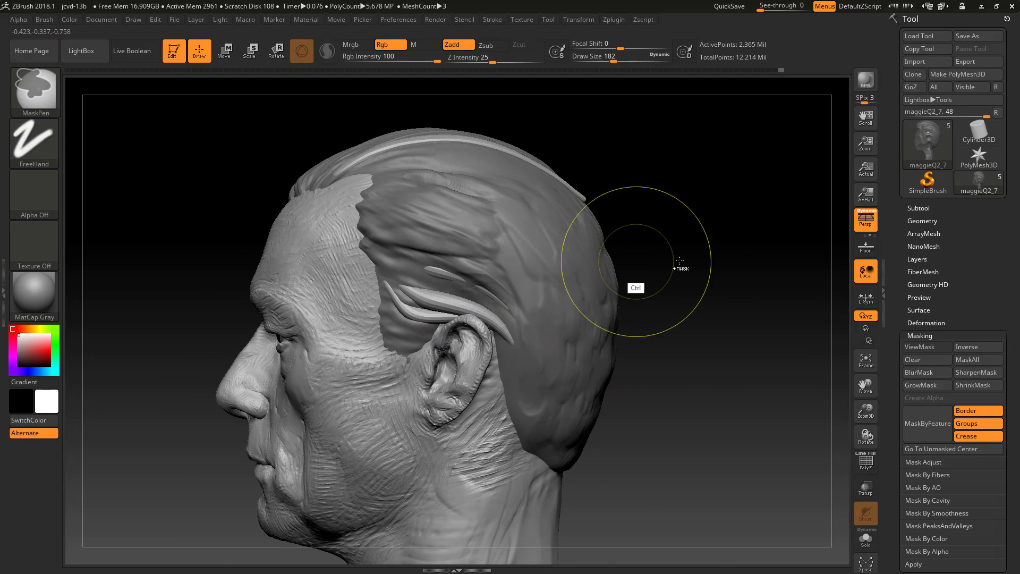
Hide and redisplay polygroups until only the uppermost strand above the ear is isolated with the head.
{"action": "left_click", "coordinate": [441, 276], "text": "ctrl+shift"}
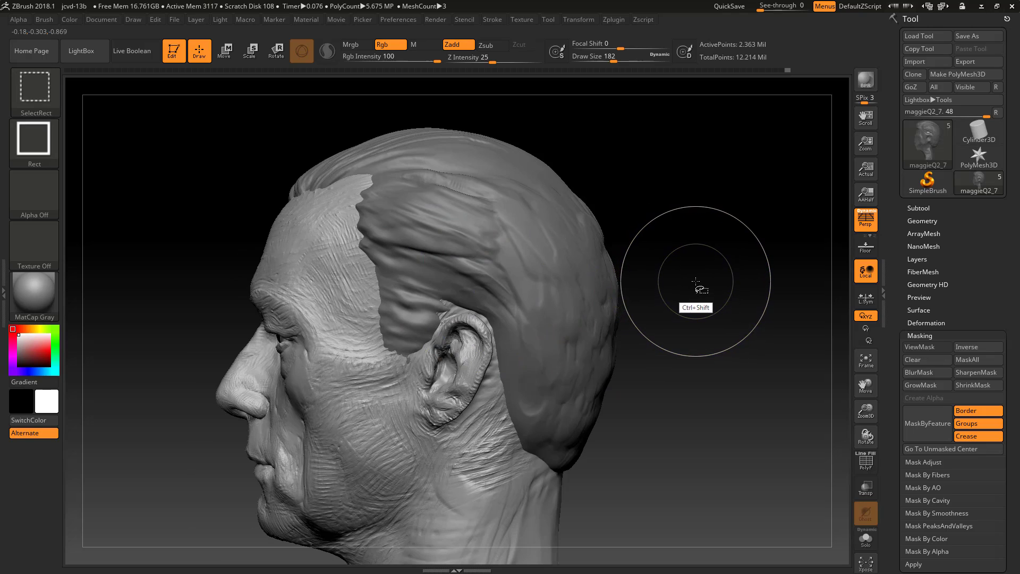
{"action": "left_click", "coordinate": [696, 282], "text": "ctrl+shift"}
{"action": "left_click", "coordinate": [445, 275], "text": "ctrl+shift"}
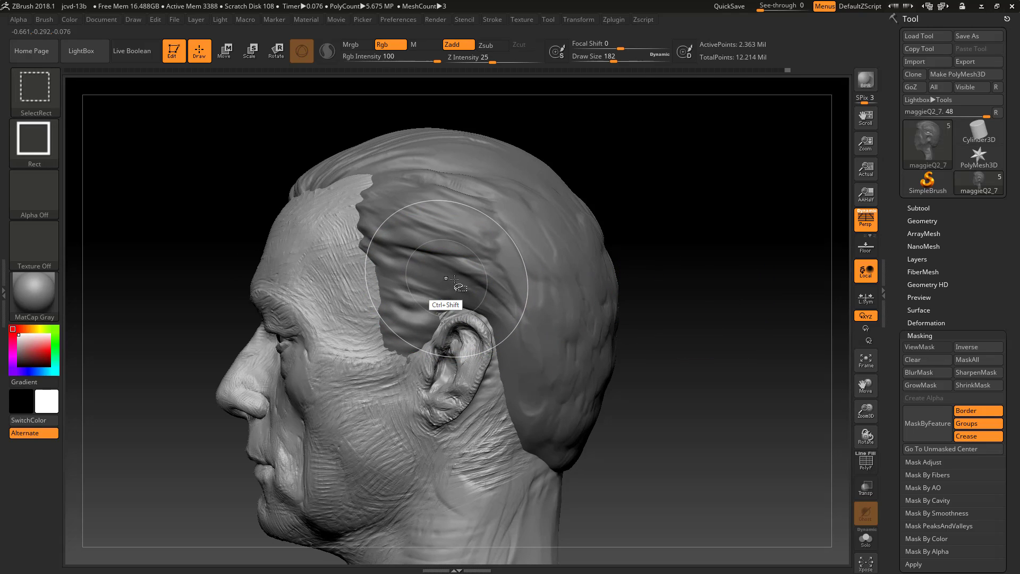
{"action": "left_click", "coordinate": [704, 262], "text": "ctrl"}
{"action": "left_click_drag", "start_coordinate": [696, 260], "coordinate": [694, 282], "text": "ctrl+shift"}
{"action": "left_click", "coordinate": [483, 288], "text": "ctrl+shift"}
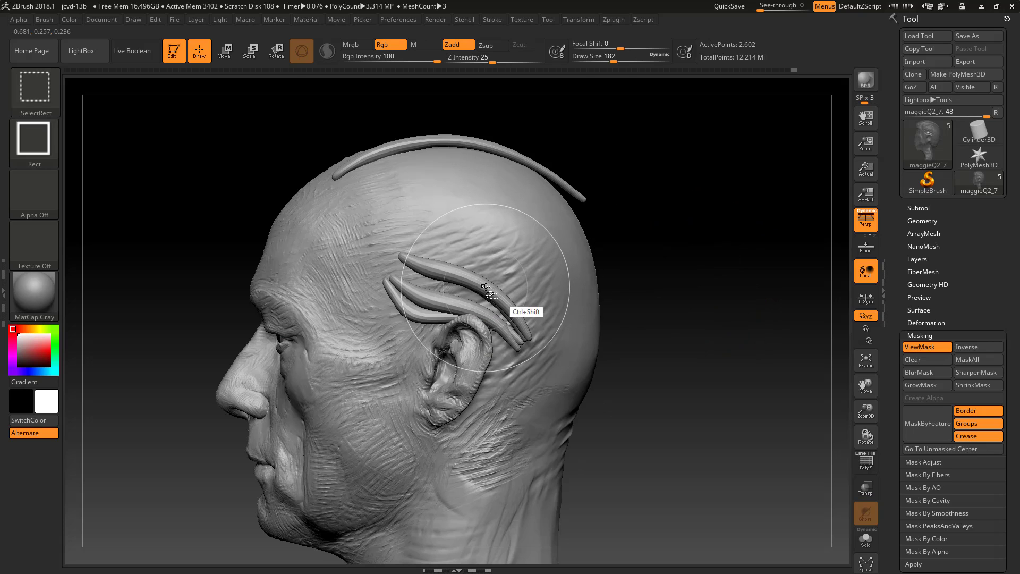
{"action": "left_click_drag", "start_coordinate": [642, 251], "coordinate": [642, 280], "text": "ctrl+shift"}
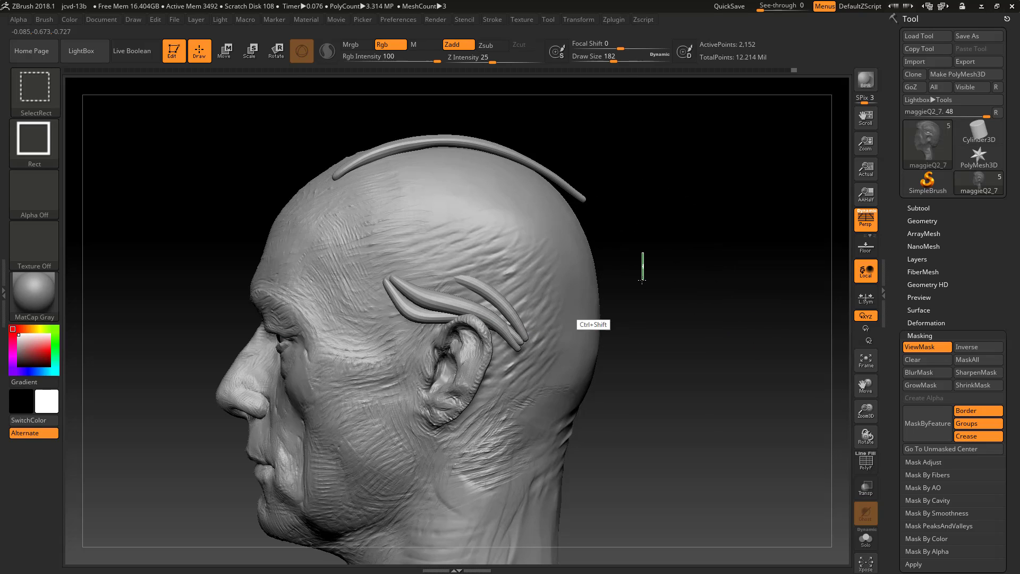
{"action": "left_click", "coordinate": [538, 283], "text": "ctrl+shift"}
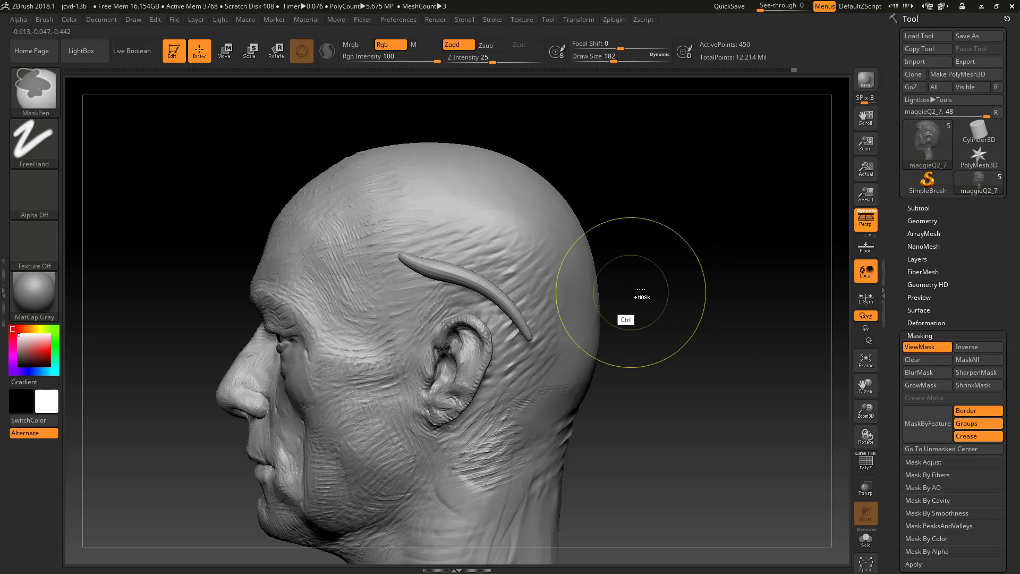
Mask the isolated upper strand and bring the complete head and hair back into view.
{"action": "left_click", "coordinate": [679, 274], "text": "ctrl"}
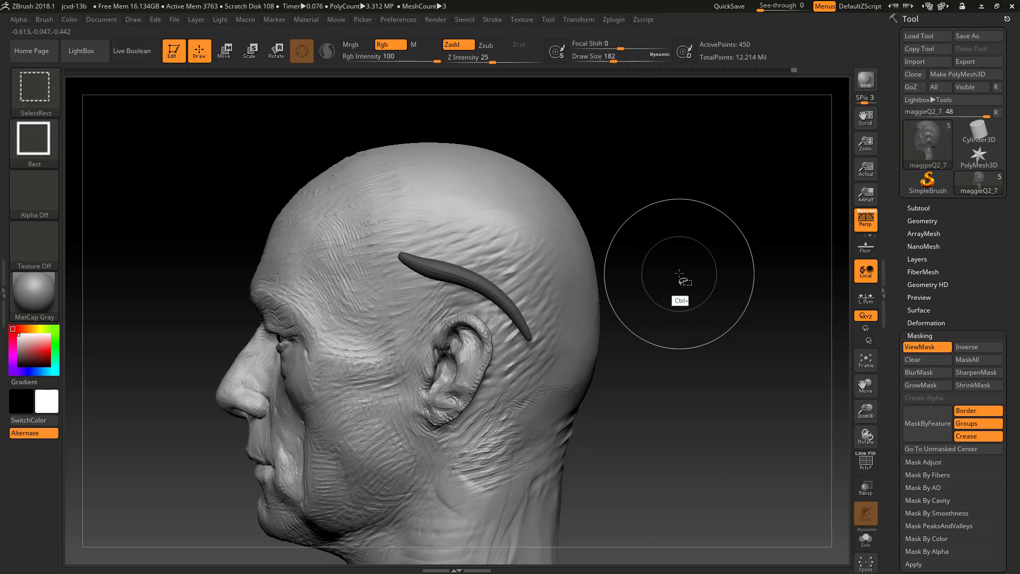
{"action": "left_click", "coordinate": [680, 280], "text": "ctrl+shift"}
{"action": "key", "text": "ctrl+z"}
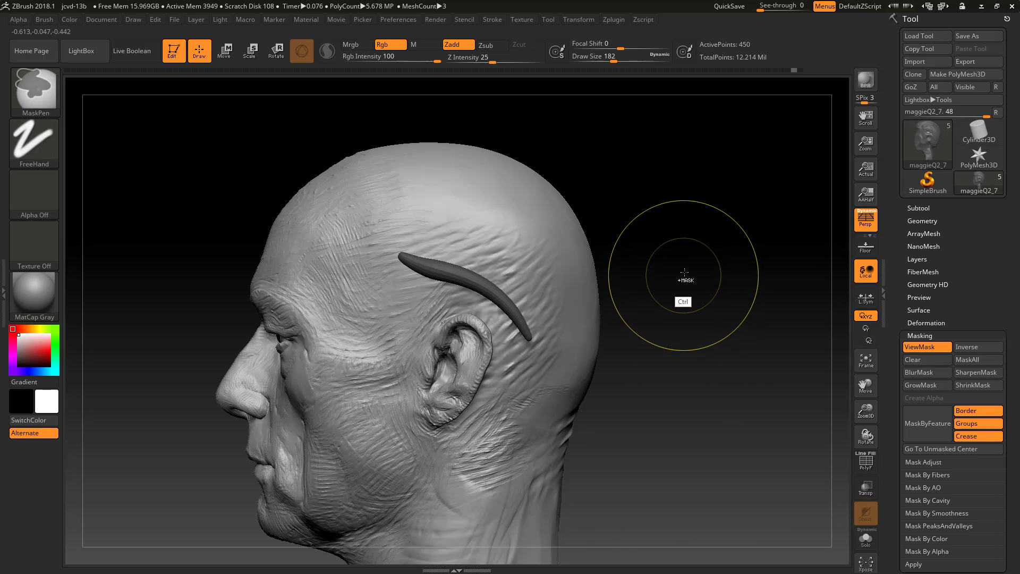
{"action": "left_click_drag", "start_coordinate": [685, 277], "coordinate": [679, 319], "text": "ctrl"}
{"action": "left_click", "coordinate": [669, 285], "text": "ctrl+shift"}
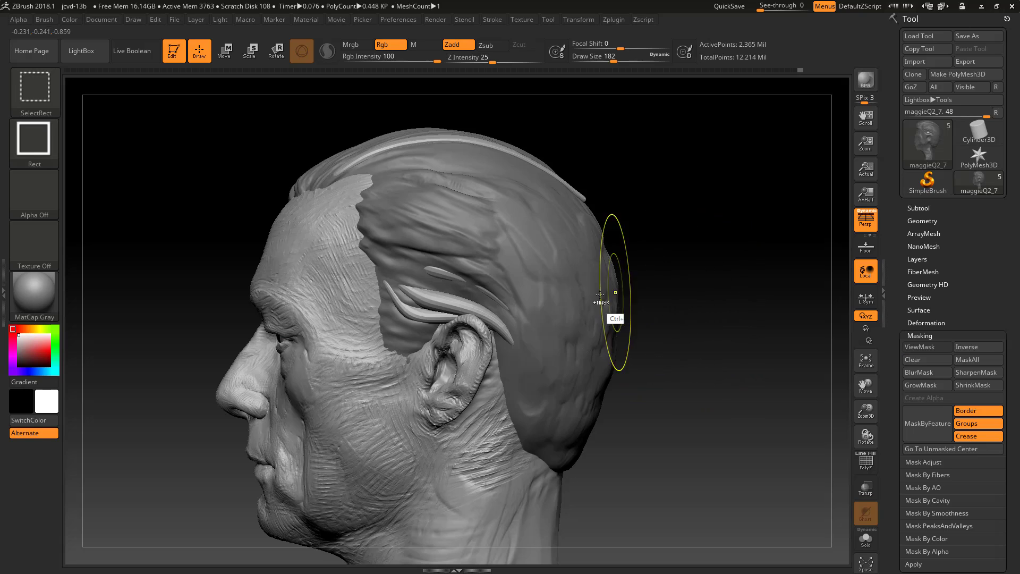
Turn on the mask display and invert the mask around the upper strand above the ear.
{"action": "left_click", "coordinate": [438, 273], "text": "ctrl+shift"}
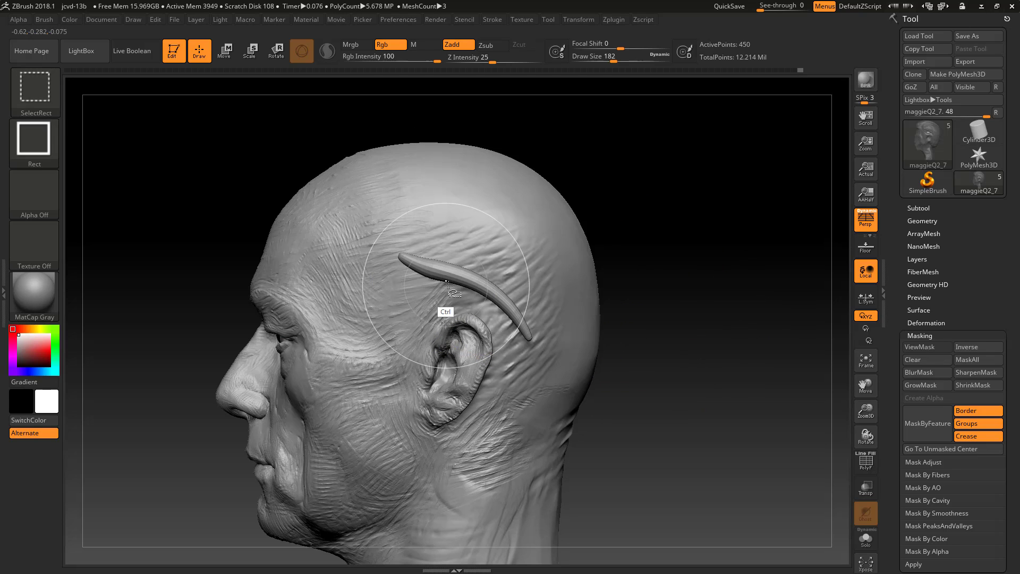
{"action": "key", "text": "ctrl+h"}
{"action": "left_click", "coordinate": [674, 288], "text": "ctrl+shift"}
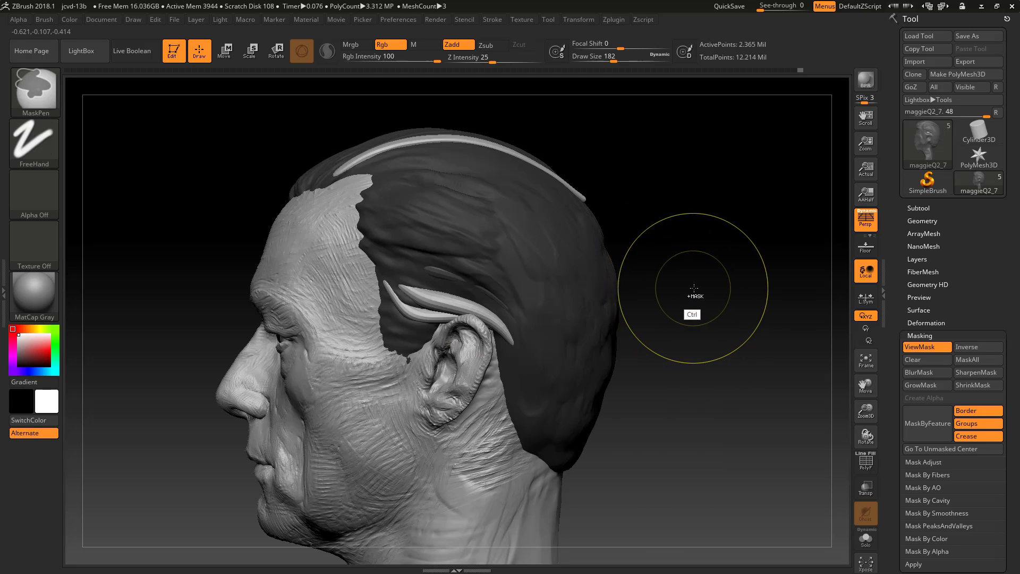
{"action": "left_click", "coordinate": [690, 295], "text": "ctrl"}
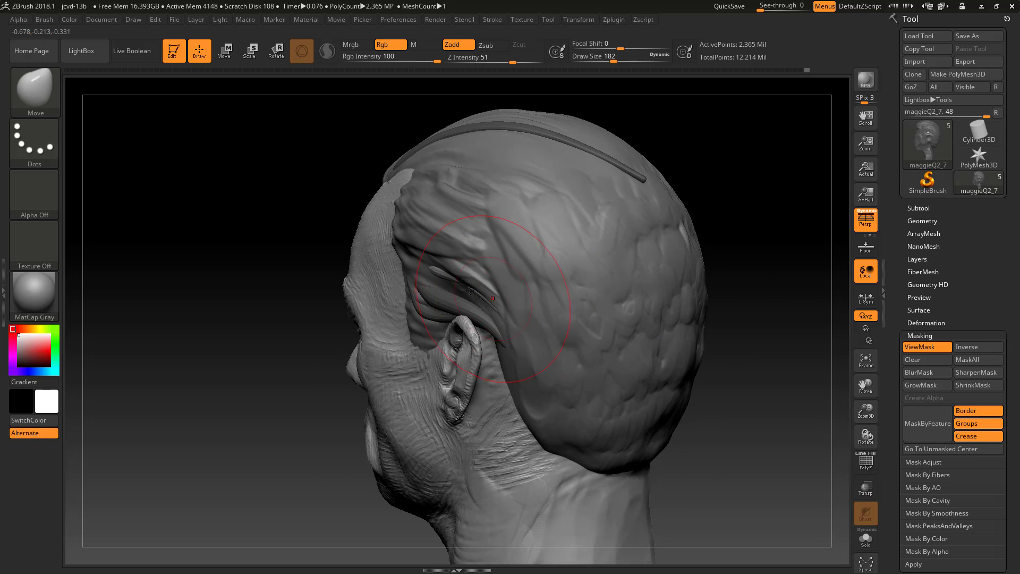
Isolate the upper strand again to leave only it unmasked, redisplay all the hair with the mask display off, and use draw size 239.
{"action": "key", "text": "s"}
{"action": "left_click_drag", "start_coordinate": [335, 352], "coordinate": [444, 283]}
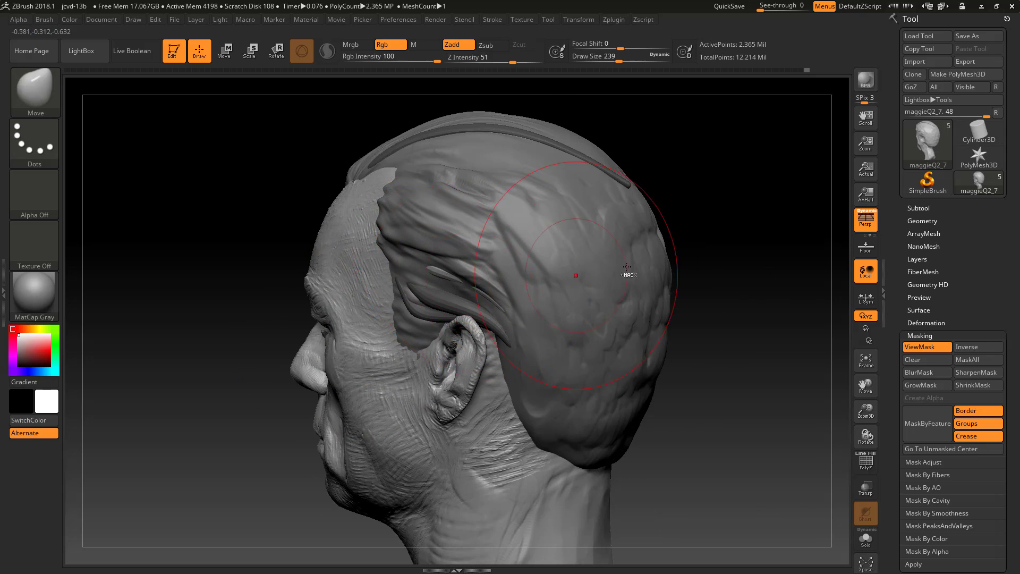
{"action": "key", "text": "ctrl+shift"}
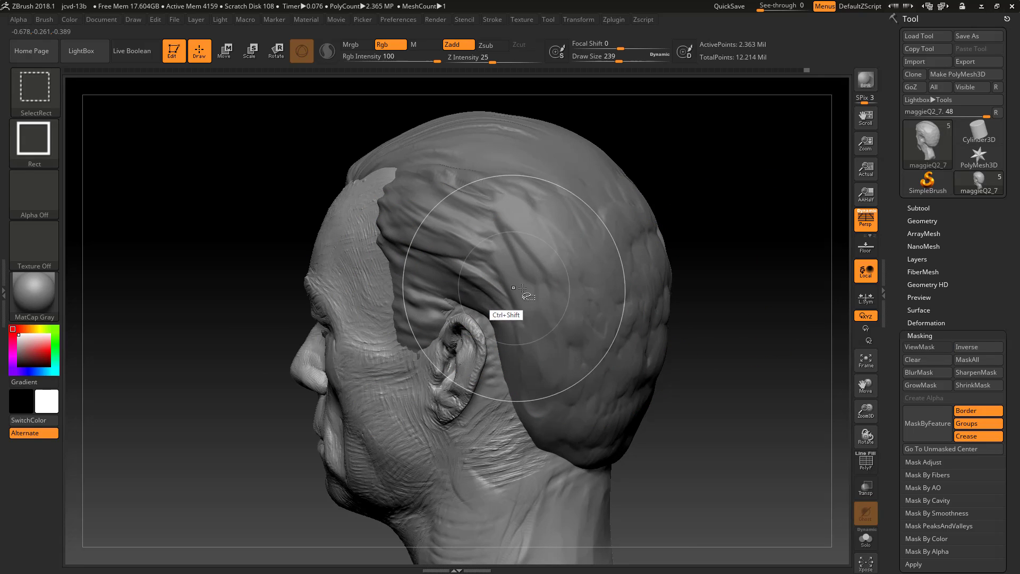
{"action": "left_click", "coordinate": [740, 289], "text": "ctrl+shift"}
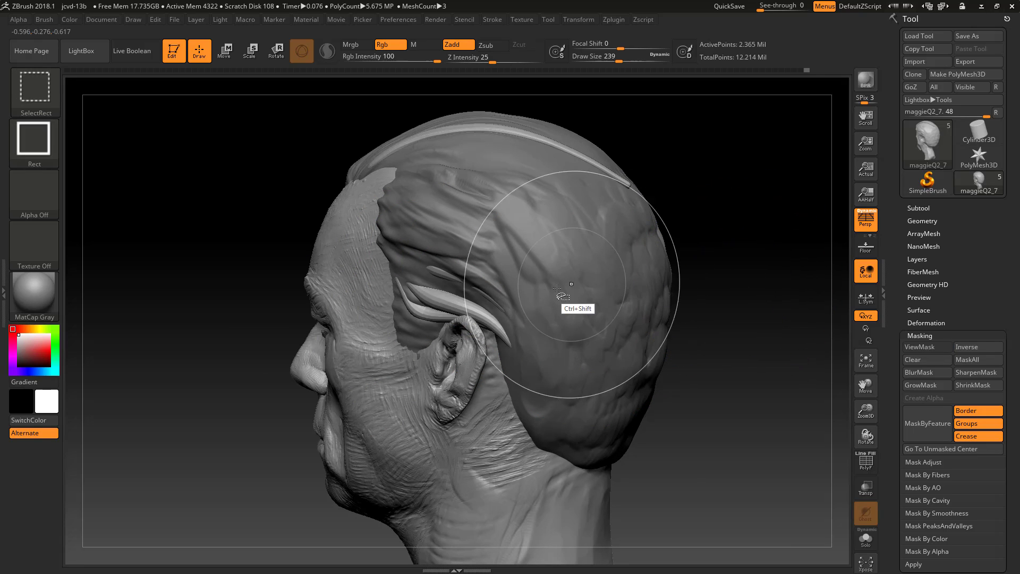
{"action": "left_click", "coordinate": [444, 275], "text": "ctrl+shift"}
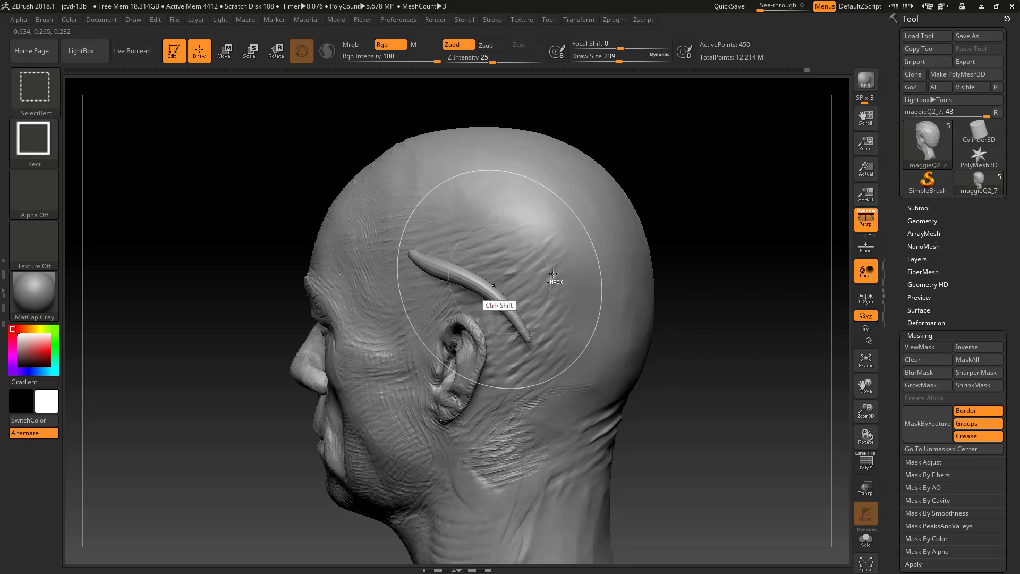
{"action": "left_click", "coordinate": [739, 287], "text": "ctrl+shift"}
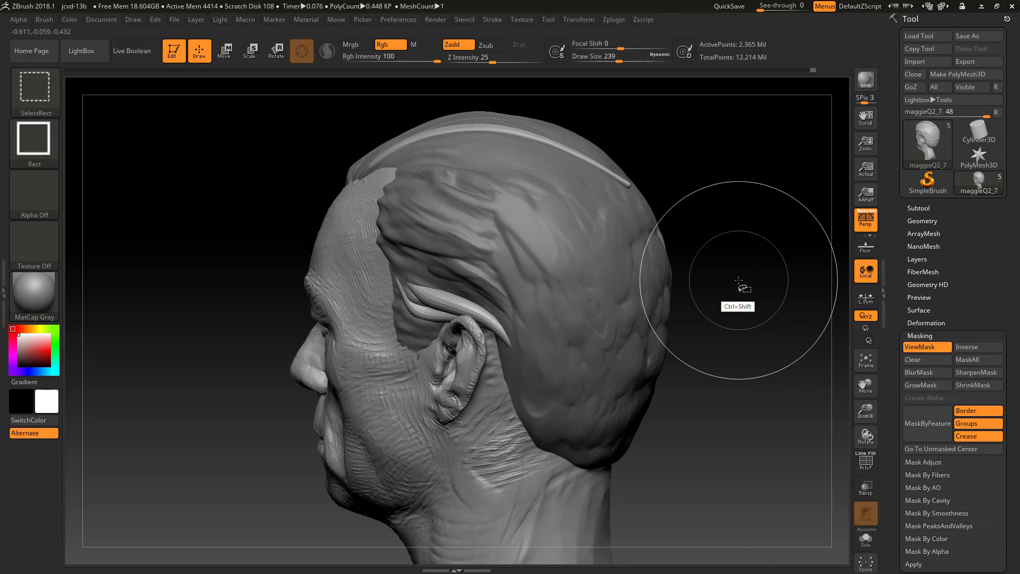
{"action": "left_click", "coordinate": [920, 347]}
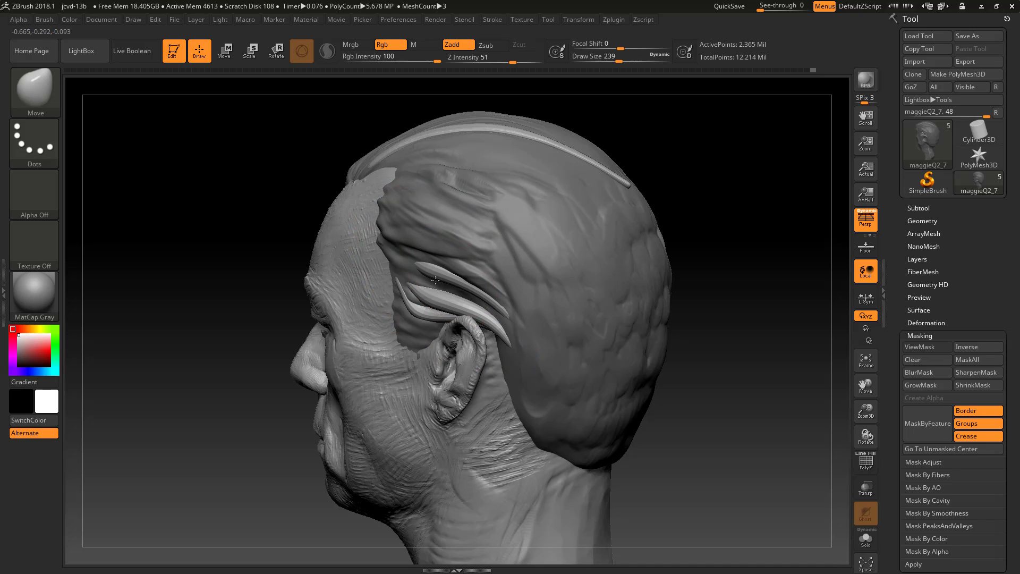
Pull the upper strand forward to the hairline with the Move brush and refine its placement against the strands above the ear.
{"action": "mouse_move", "coordinate": [719, 271]}
{"action": "left_mouse_down"}
{"action": "mouse_move", "coordinate": [740, 296]}
{"action": "mouse_move", "coordinate": [413, 282]}
{"action": "left_mouse_up"}
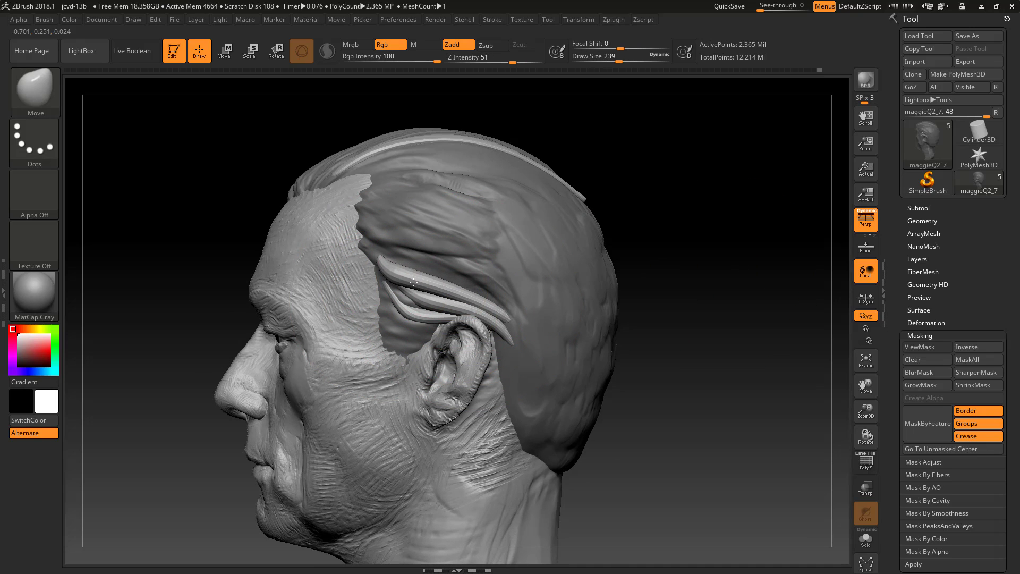
{"action": "left_click_drag", "start_coordinate": [637, 280], "coordinate": [771, 297]}
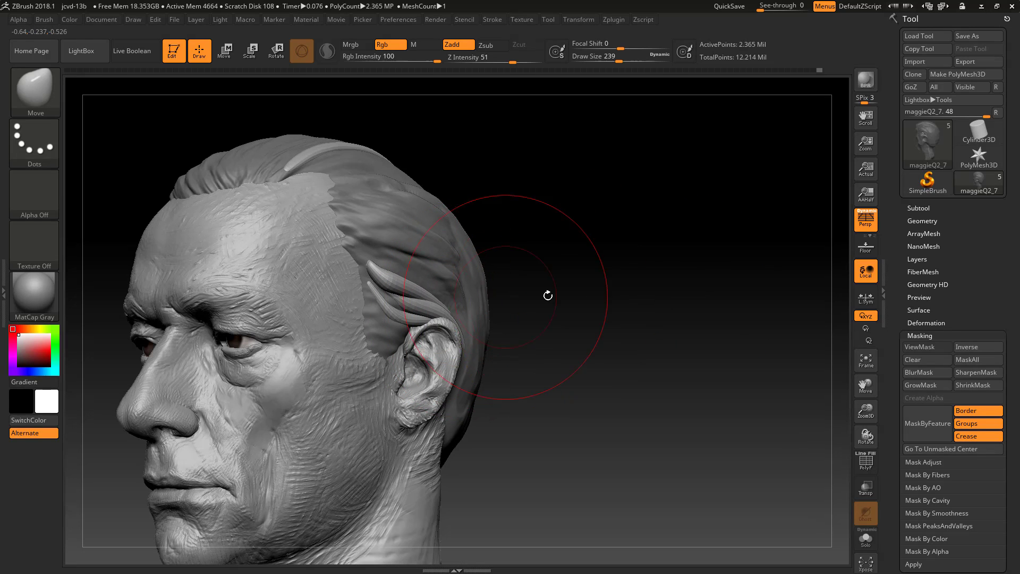
{"action": "mouse_move", "coordinate": [548, 296]}
{"action": "left_mouse_down"}
{"action": "mouse_move", "coordinate": [479, 305]}
{"action": "mouse_move", "coordinate": [460, 319]}
{"action": "left_mouse_up"}
{"action": "left_click_drag", "start_coordinate": [604, 240], "coordinate": [457, 321]}
{"action": "left_click_drag", "start_coordinate": [324, 394], "coordinate": [659, 287]}
Hide and redisplay polygroups until only the remaining short strand above the back of the ear is isolated with the head.
{"action": "key", "text": "ctrl+shift"}
{"action": "left_click", "coordinate": [490, 307], "text": "ctrl+shift"}
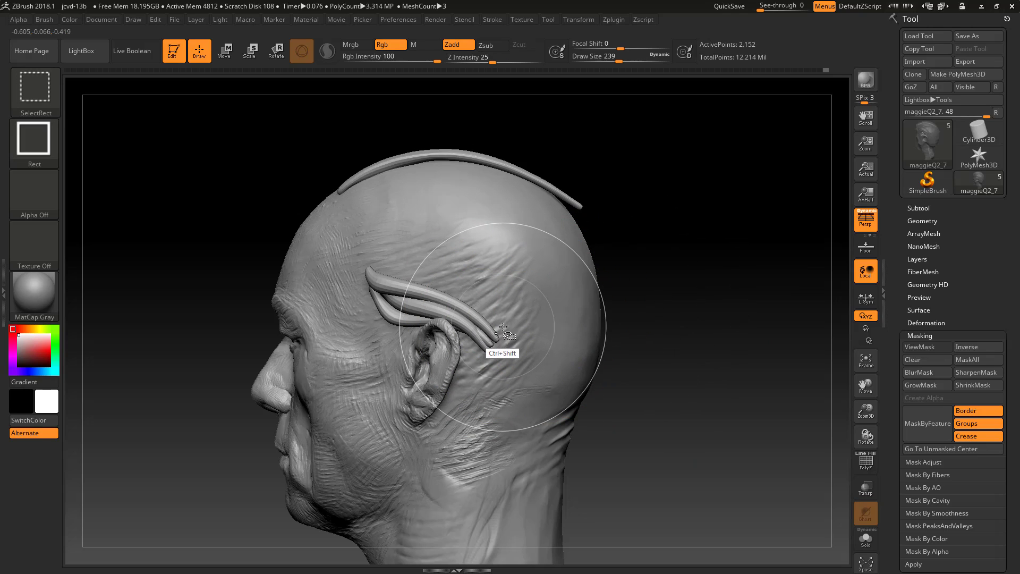
{"action": "left_click", "coordinate": [663, 296], "text": "ctrl+shift"}
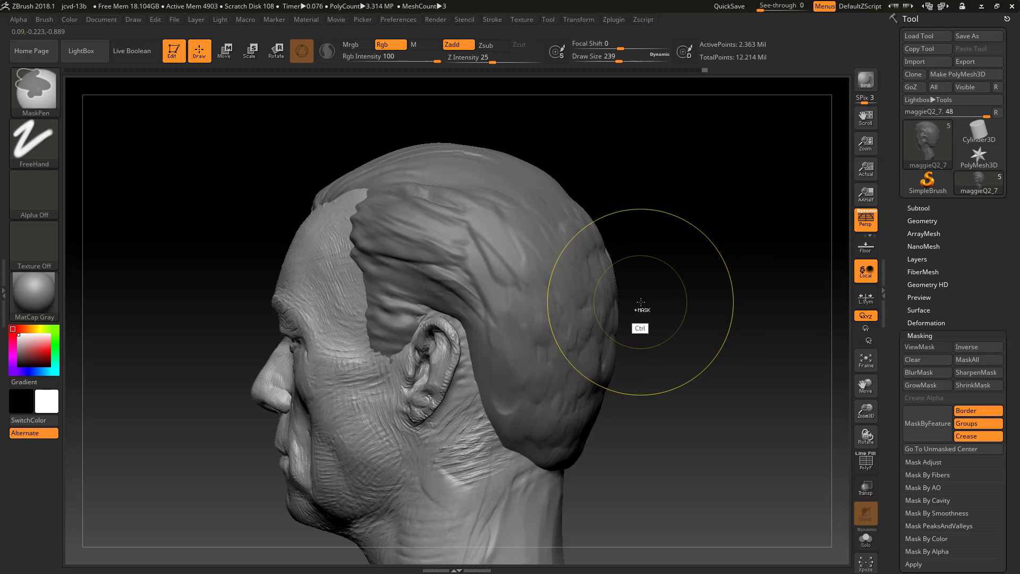
{"action": "key", "text": "ctrl+z"}
{"action": "left_click_drag", "start_coordinate": [672, 285], "coordinate": [673, 301], "text": "ctrl+shift"}
{"action": "left_click", "coordinate": [565, 317], "text": "ctrl+shift"}
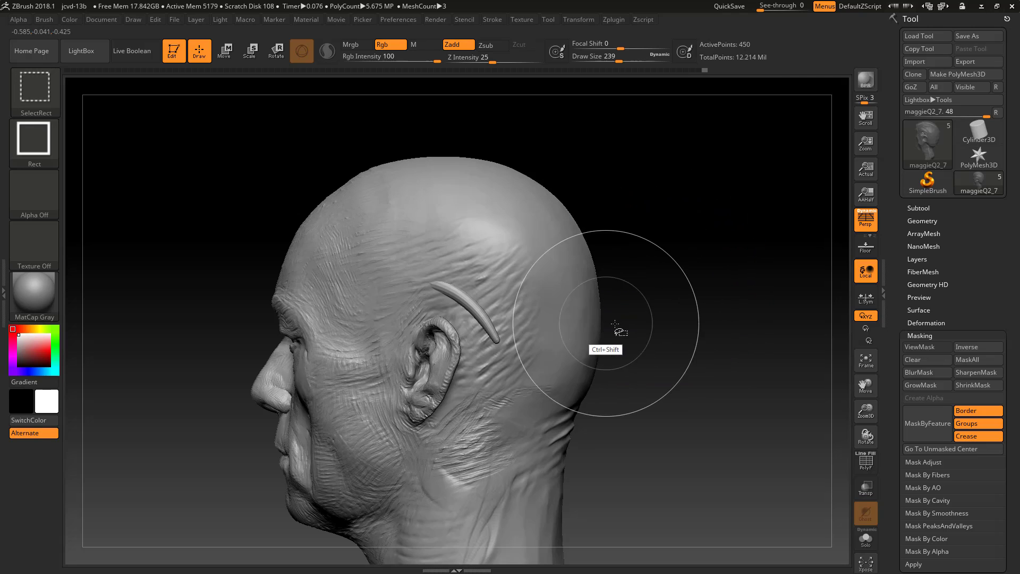
Leave only the isolated short strand unmasked, with all the hair shown again and the mask display turned off.
{"action": "left_click", "coordinate": [701, 314], "text": "ctrl"}
{"action": "left_click", "coordinate": [703, 314], "text": "ctrl+shift"}
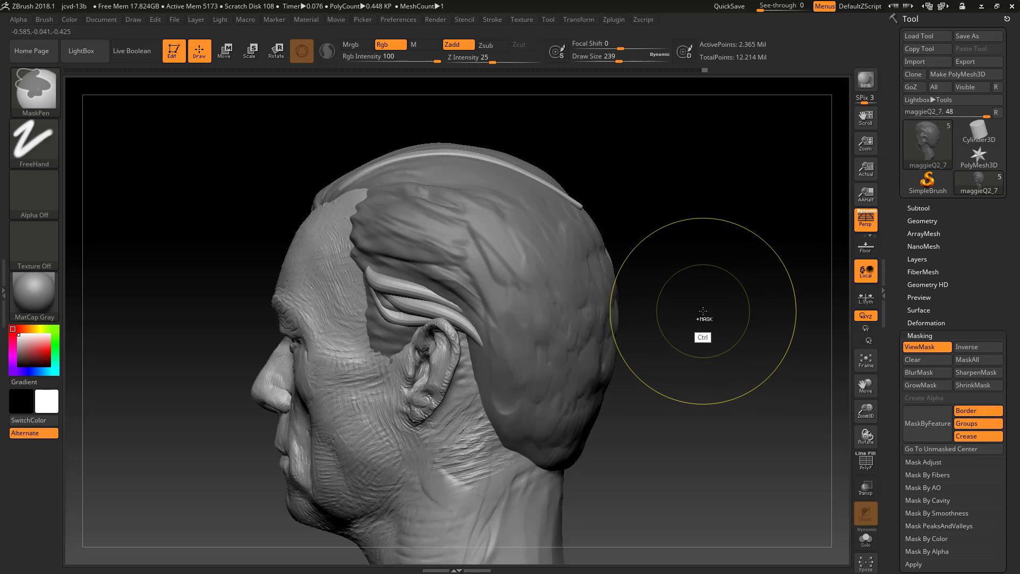
{"action": "left_click", "coordinate": [707, 313], "text": "ctrl"}
{"action": "left_click_drag", "start_coordinate": [713, 313], "coordinate": [648, 326]}
{"action": "left_click", "coordinate": [929, 356]}
Move the short strand in beside the others at draw size 379, and bend its tip down behind the ear at 154.
{"action": "key", "text": "s"}
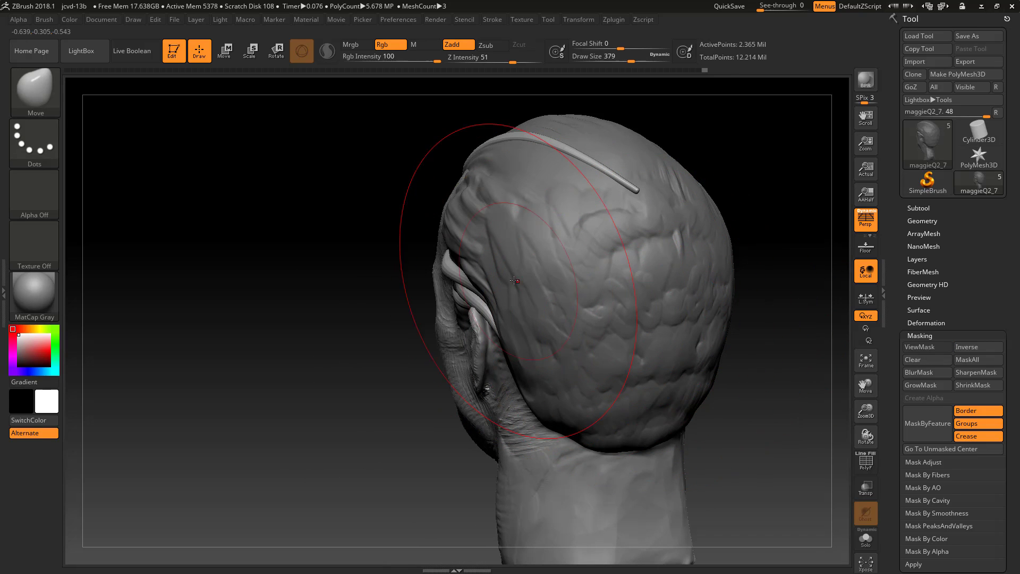
{"action": "mouse_move", "coordinate": [355, 305]}
{"action": "left_mouse_down"}
{"action": "mouse_move", "coordinate": [550, 307]}
{"action": "mouse_move", "coordinate": [553, 358]}
{"action": "left_mouse_up"}
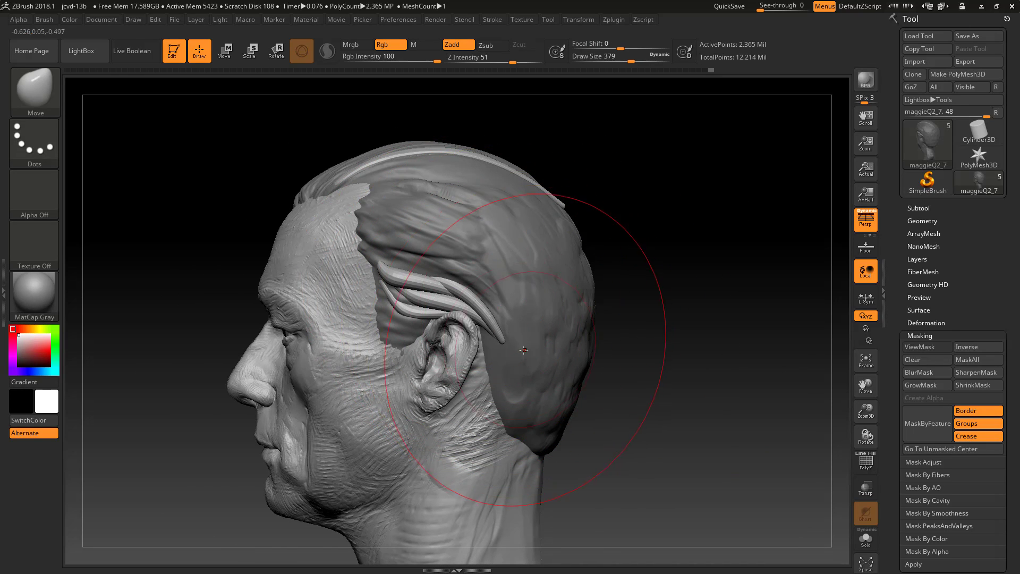
{"action": "key", "text": "s"}
{"action": "left_click_drag", "start_coordinate": [517, 347], "coordinate": [497, 347]}
{"action": "left_click_drag", "start_coordinate": [499, 342], "coordinate": [504, 345]}
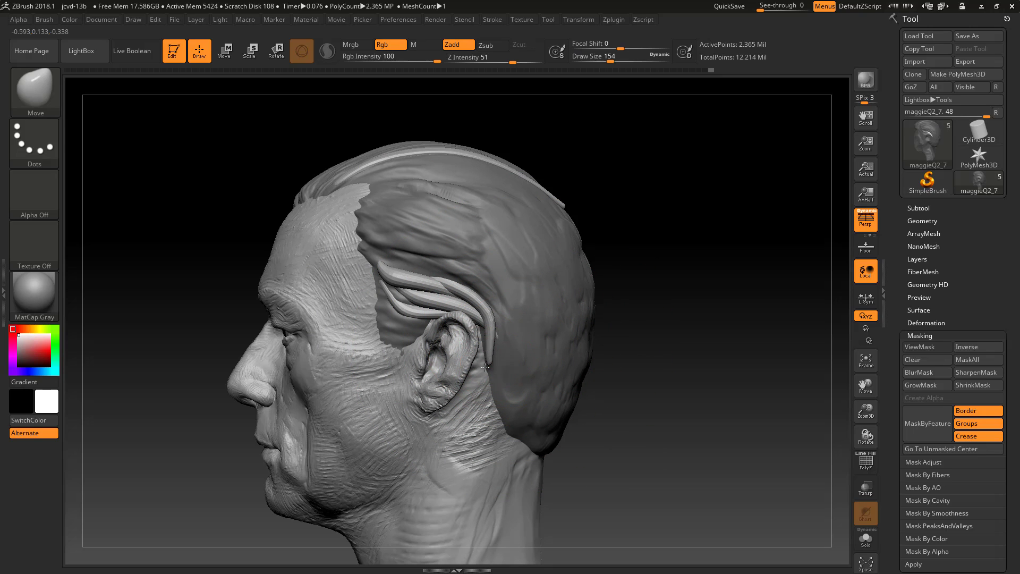
Push the strand's lower tip inward against the head behind the ear, adjusting the Move brush size from the back view.
{"action": "left_click_drag", "start_coordinate": [609, 357], "coordinate": [513, 355]}
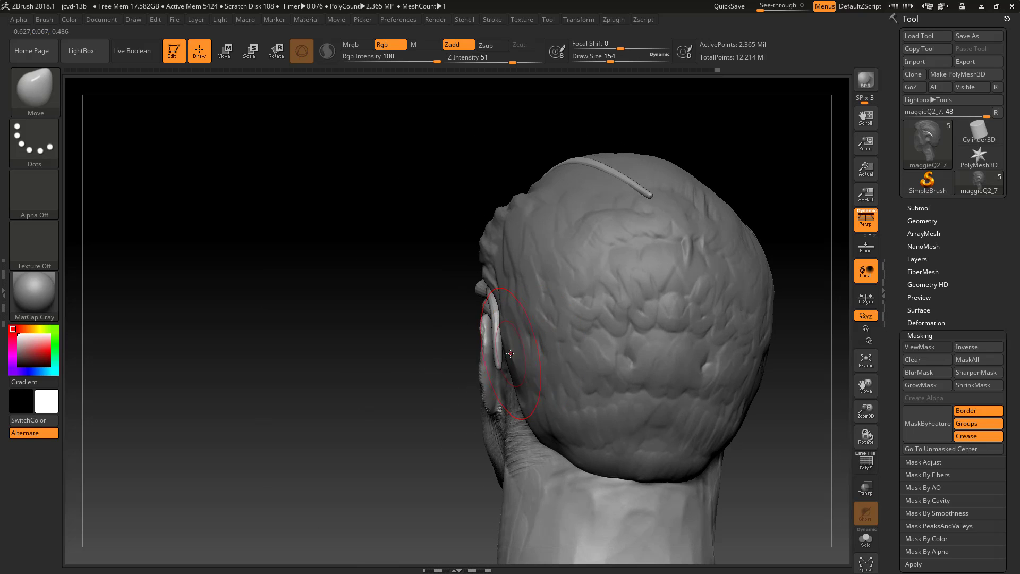
{"action": "key", "text": "s"}
{"action": "left_click", "coordinate": [506, 356]}
{"action": "key", "text": "s"}
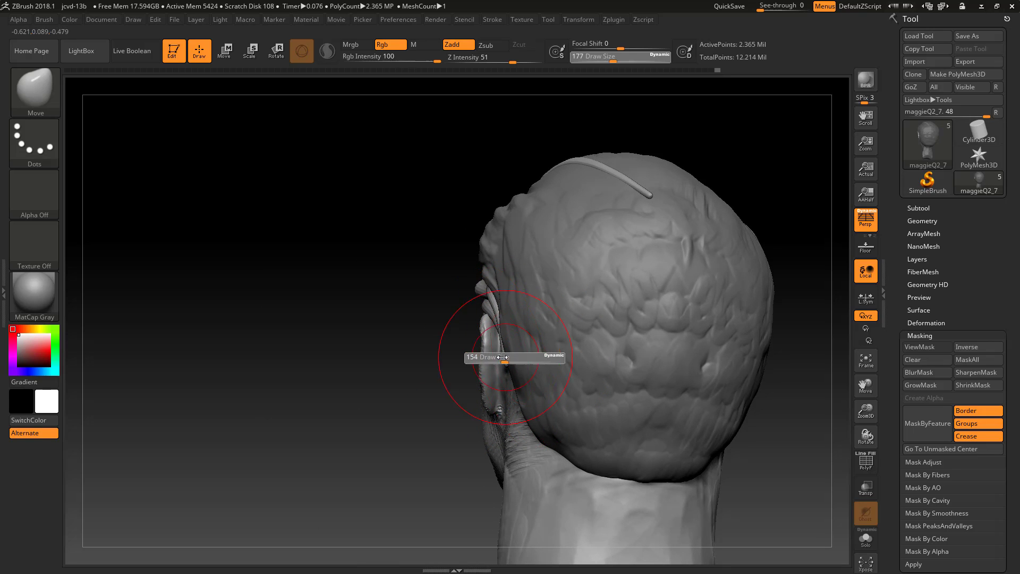
{"action": "left_click", "coordinate": [509, 363]}
{"action": "key", "text": "b"}
{"action": "key", "text": "d"}
{"action": "key", "text": "s"}
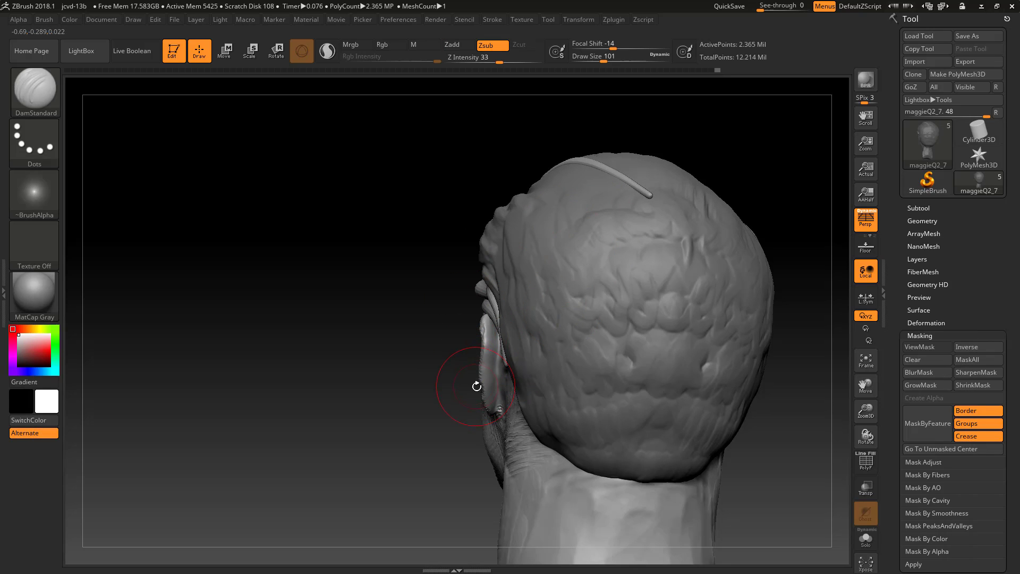
Pull the strand's tip in close behind the ear with the SnakeHook brush, bringing the draw size to 108.
{"action": "key", "text": "b"}
{"action": "key", "text": "s"}
{"action": "key", "text": "h"}
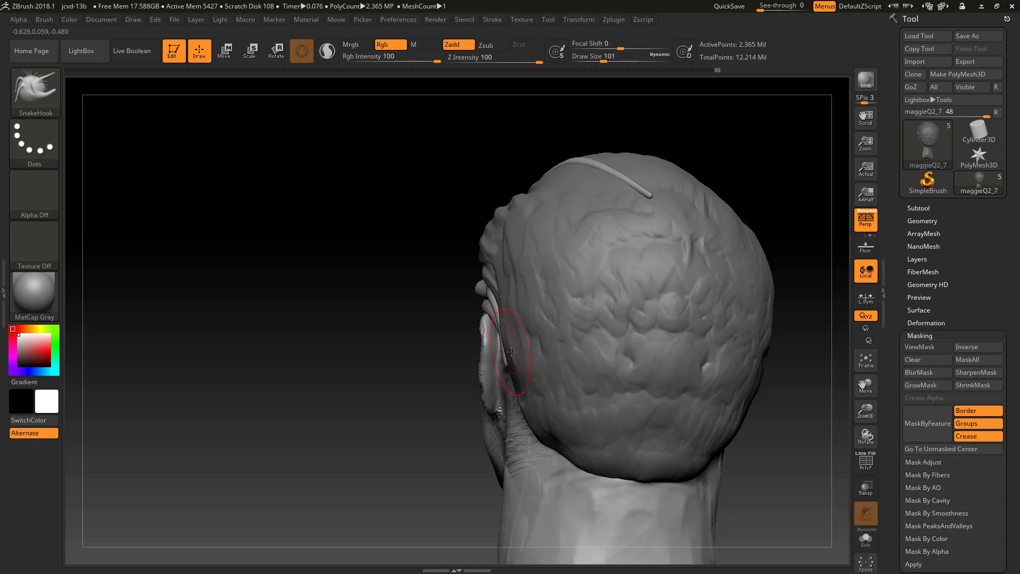
{"action": "key", "text": "s"}
{"action": "left_click", "coordinate": [506, 354]}
{"action": "key", "text": "s"}
{"action": "left_click_drag", "start_coordinate": [511, 364], "coordinate": [519, 361]}
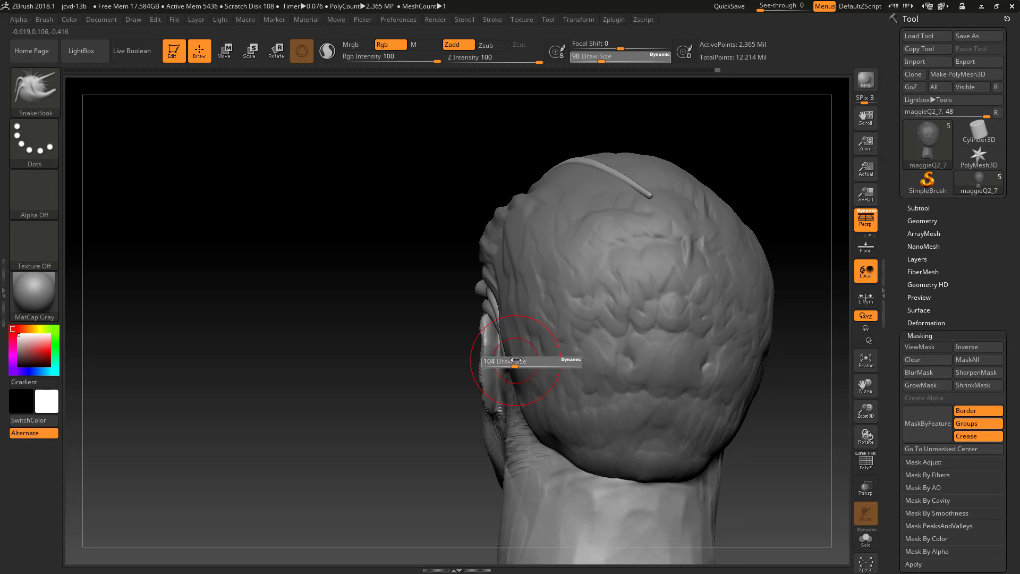
{"action": "right_click_drag", "start_coordinate": [515, 361], "coordinate": [541, 362]}
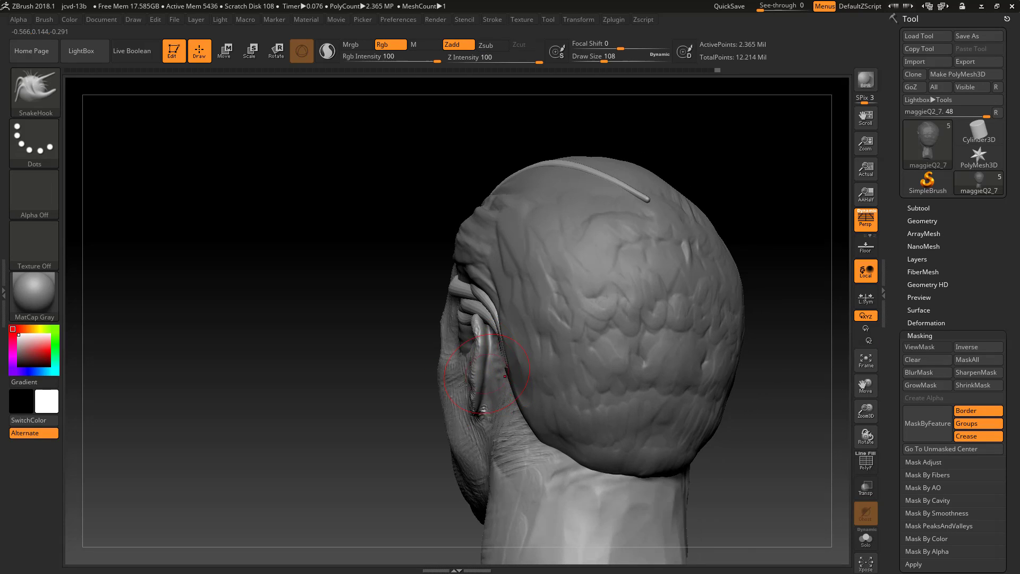
{"action": "right_click_drag", "start_coordinate": [392, 409], "coordinate": [337, 373]}
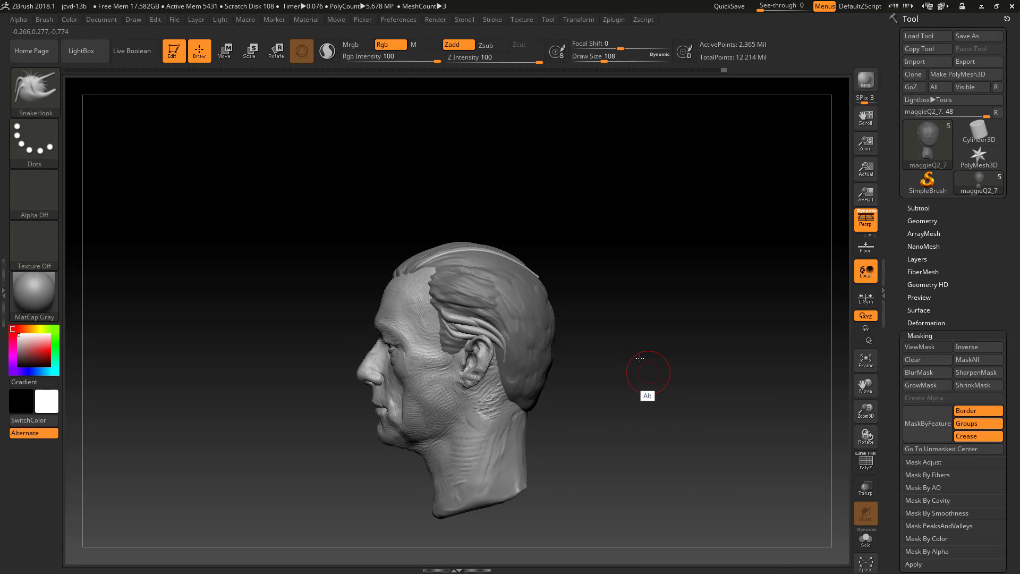
Smooth the strands above the ear with a draw size of 274.
{"action": "key", "text": "s"}
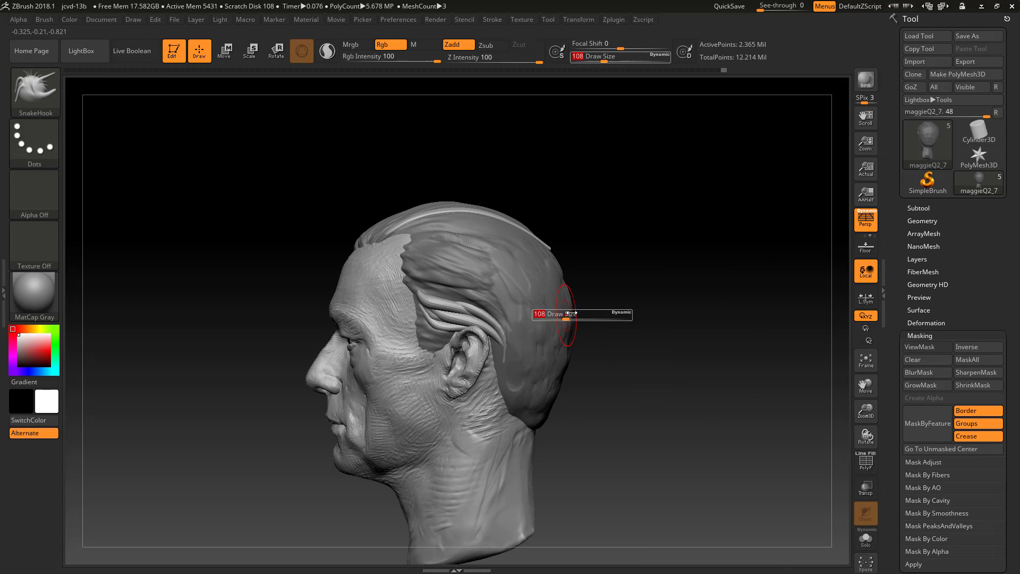
{"action": "left_click_drag", "start_coordinate": [538, 307], "coordinate": [582, 308]}
{"action": "key", "text": "shift"}
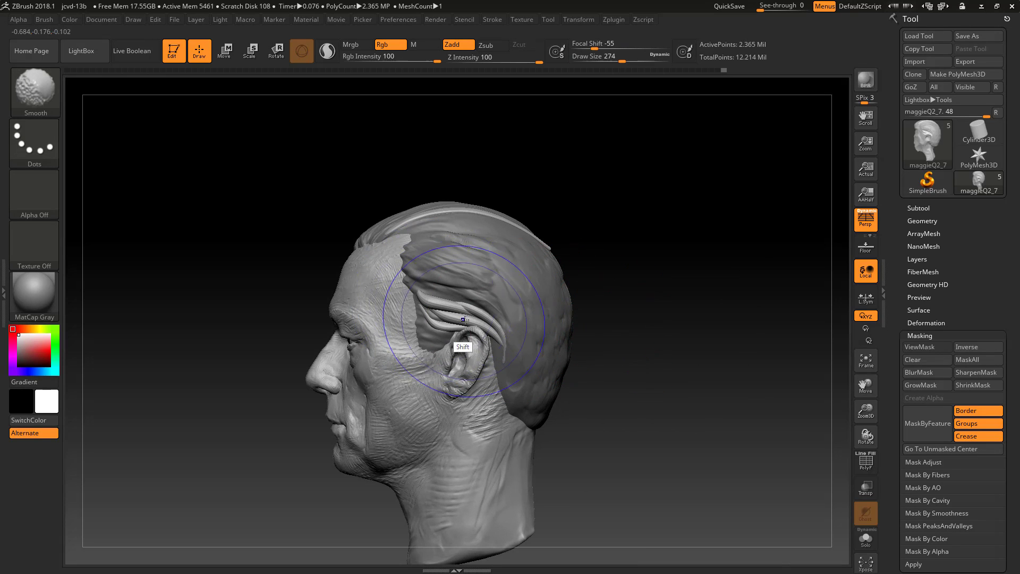
{"action": "mouse_move", "coordinate": [465, 320]}
{"action": "left_mouse_down", "text": "shift"}
{"action": "mouse_move", "coordinate": [461, 310]}
{"action": "mouse_move", "coordinate": [508, 321]}
{"action": "mouse_move", "coordinate": [471, 314]}
{"action": "left_mouse_up", "text": "shift"}
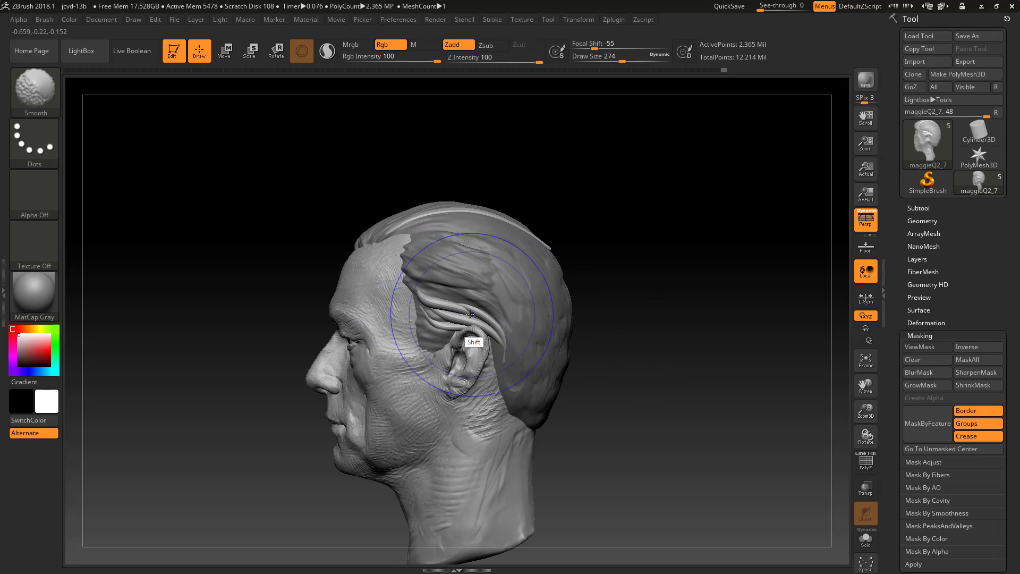
Return to the SnakeHook brush, reduce the draw size to 41 and check the strands from a front-side angle.
{"action": "key", "text": "b"}
{"action": "key", "text": "s"}
{"action": "key", "text": "h"}
{"action": "key", "text": "s"}
{"action": "left_click_drag", "start_coordinate": [616, 330], "coordinate": [588, 326]}
{"action": "mouse_move", "coordinate": [617, 334]}
{"action": "left_mouse_down", "text": "alt"}
{"action": "mouse_move", "coordinate": [594, 305]}
{"action": "mouse_move", "coordinate": [681, 329]}
{"action": "left_mouse_up", "text": "alt"}
{"action": "left_click_drag", "start_coordinate": [680, 330], "coordinate": [714, 336]}
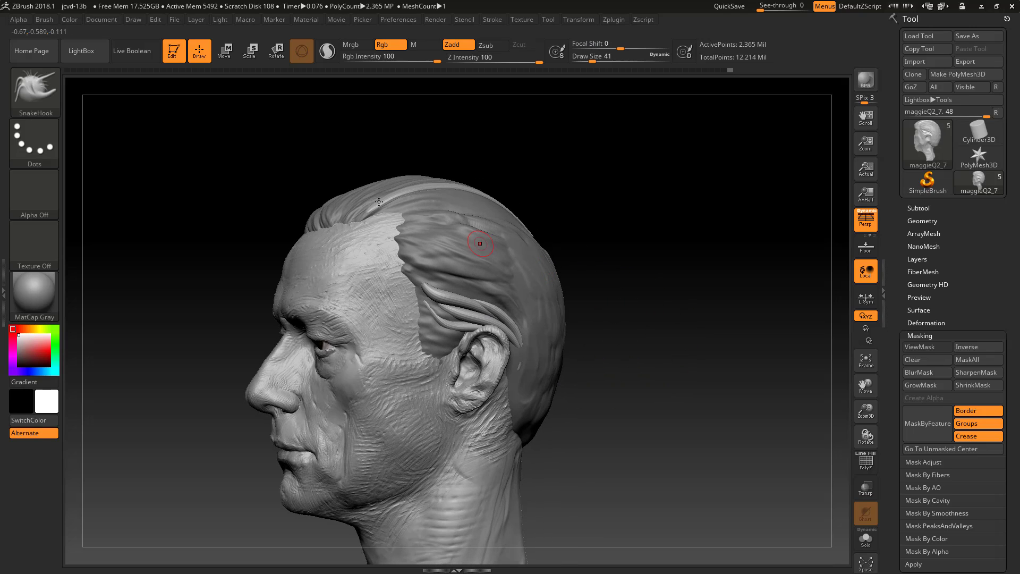
Choose the RK geometry hair insert brush with the Round strand shape.
{"action": "key", "text": "b"}
{"action": "left_click", "coordinate": [118, 363]}
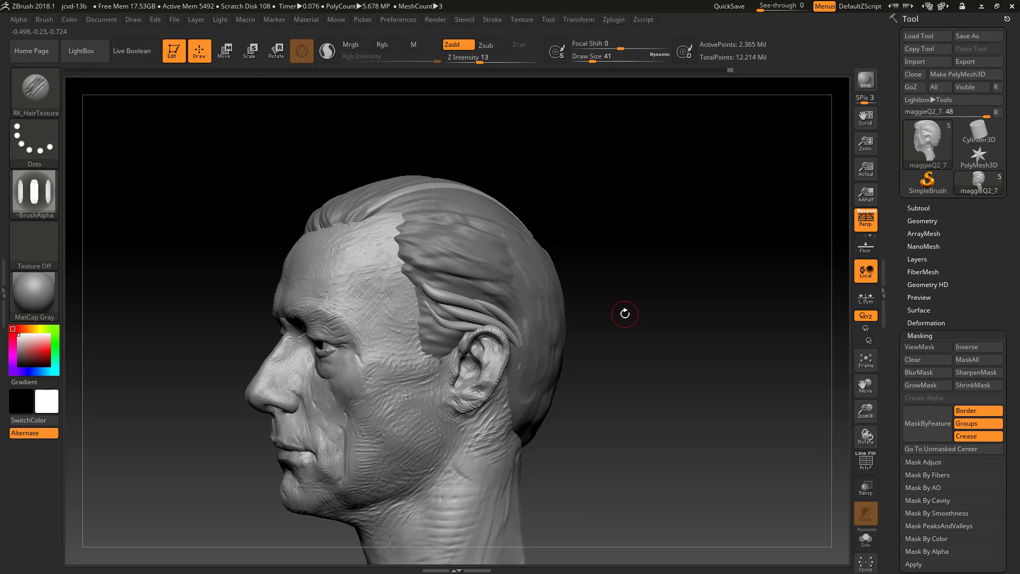
{"action": "left_click", "coordinate": [45, 95]}
{"action": "left_click", "coordinate": [967, 333]}
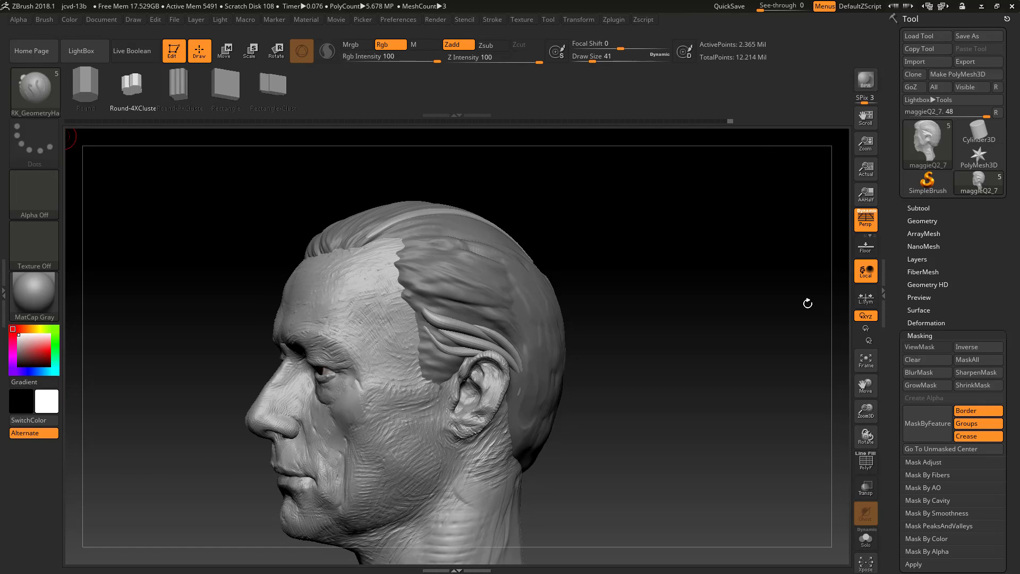
{"action": "left_click", "coordinate": [85, 85]}
Draw a thin round hair curve along the upper strand from the hairline to behind the ear, starting with draw size 8.
{"action": "mouse_move", "coordinate": [653, 262]}
{"action": "left_mouse_down"}
{"action": "mouse_move", "coordinate": [653, 273]}
{"action": "mouse_move", "coordinate": [650, 264]}
{"action": "mouse_move", "coordinate": [742, 320]}
{"action": "mouse_move", "coordinate": [754, 341]}
{"action": "left_mouse_up"}
{"action": "key", "text": "s"}
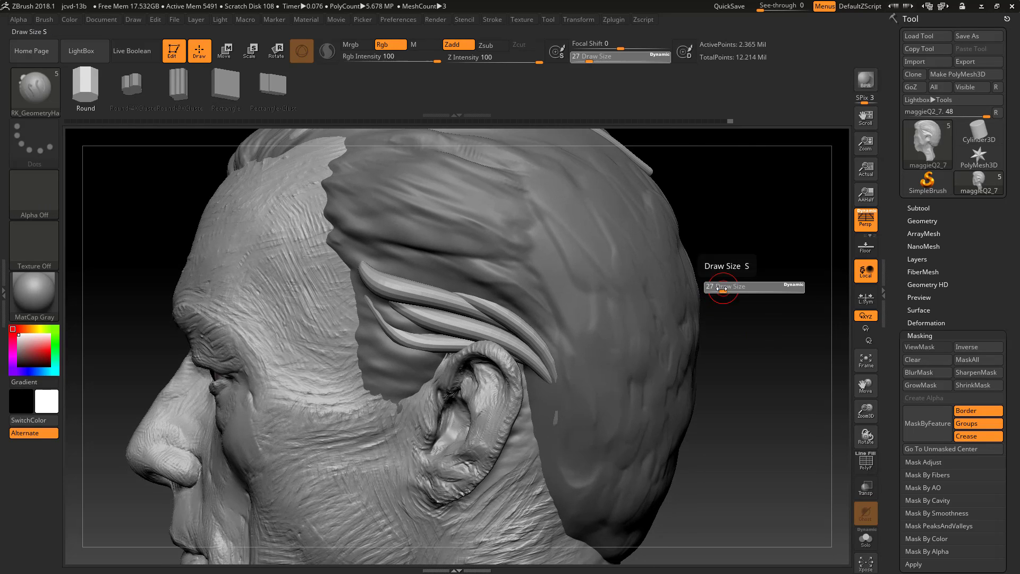
{"action": "left_click_drag", "start_coordinate": [724, 292], "coordinate": [717, 289]}
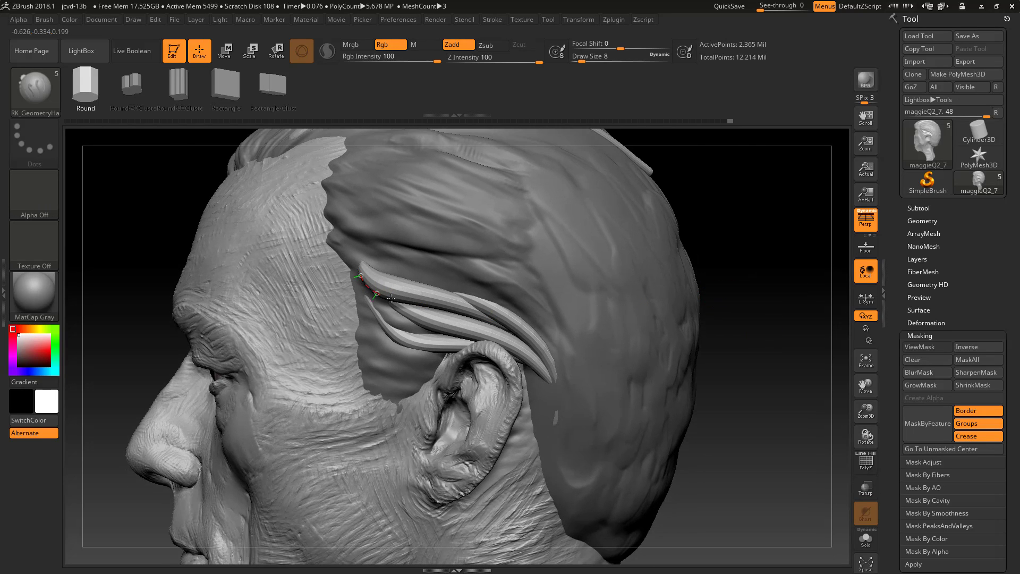
{"action": "left_click_drag", "start_coordinate": [523, 341], "coordinate": [559, 393]}
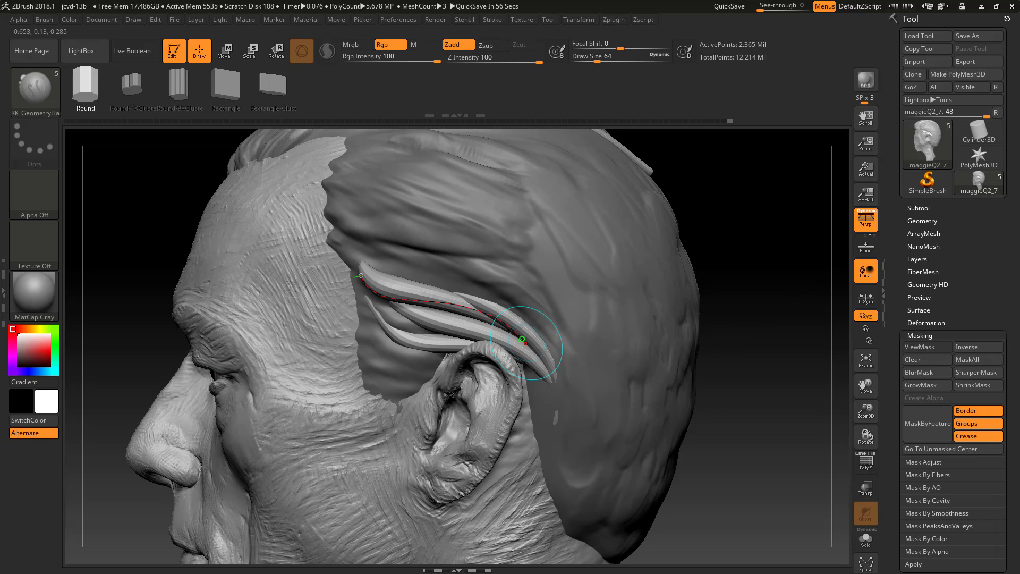
Lower the hair mesh to subdivision level 1 in the Geometry settings.
{"action": "left_click", "coordinate": [924, 222]}
{"action": "left_click_drag", "start_coordinate": [932, 249], "coordinate": [902, 256]}
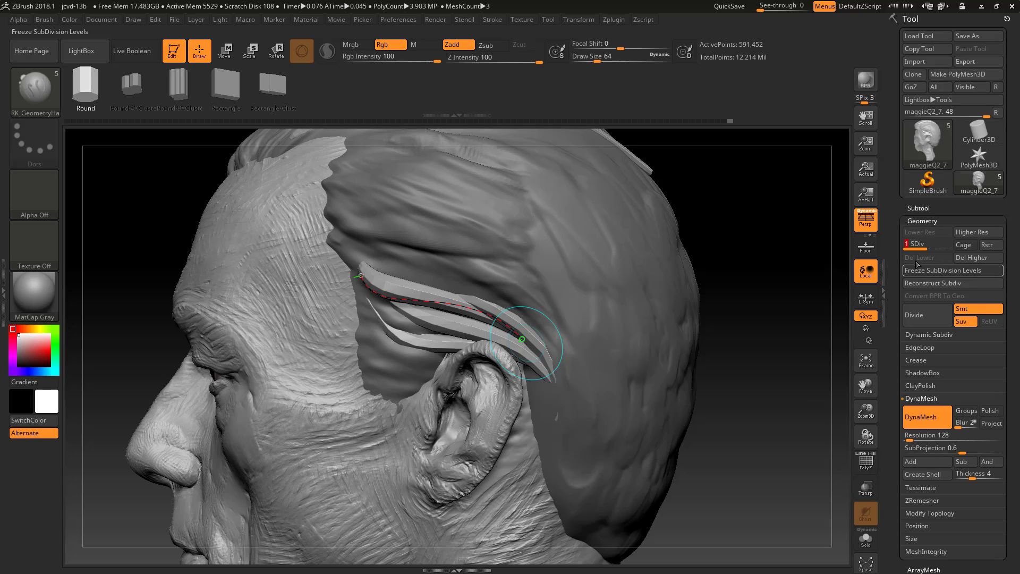
Discard the hair mesh's lower subdivision levels and insert a thin round strand along the upper strands with draw size 8.
{"action": "left_click", "coordinate": [933, 283]}
{"action": "left_click", "coordinate": [938, 273]}
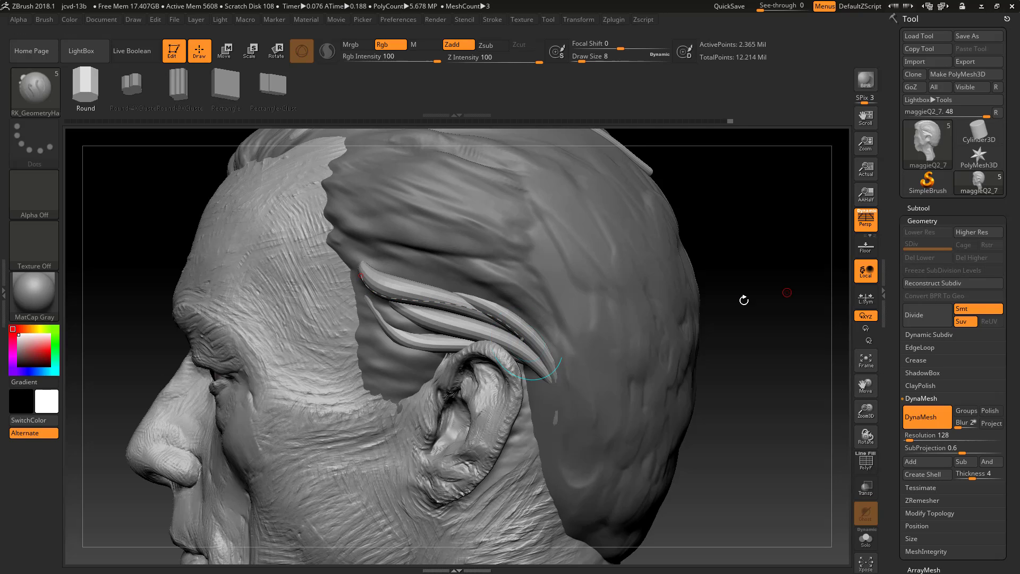
{"action": "left_click", "coordinate": [429, 301]}
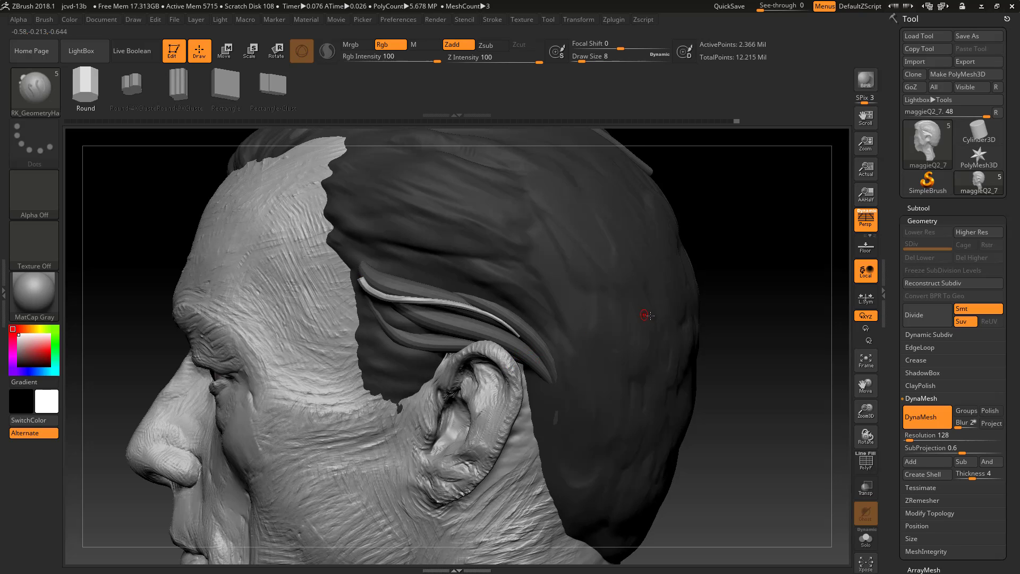
Smooth the new thin strand's front end near the hairline with draw size 44.
{"action": "left_click_drag", "start_coordinate": [785, 329], "coordinate": [834, 331]}
{"action": "left_click_drag", "start_coordinate": [454, 271], "coordinate": [462, 266], "text": "shift"}
{"action": "key", "text": "s"}
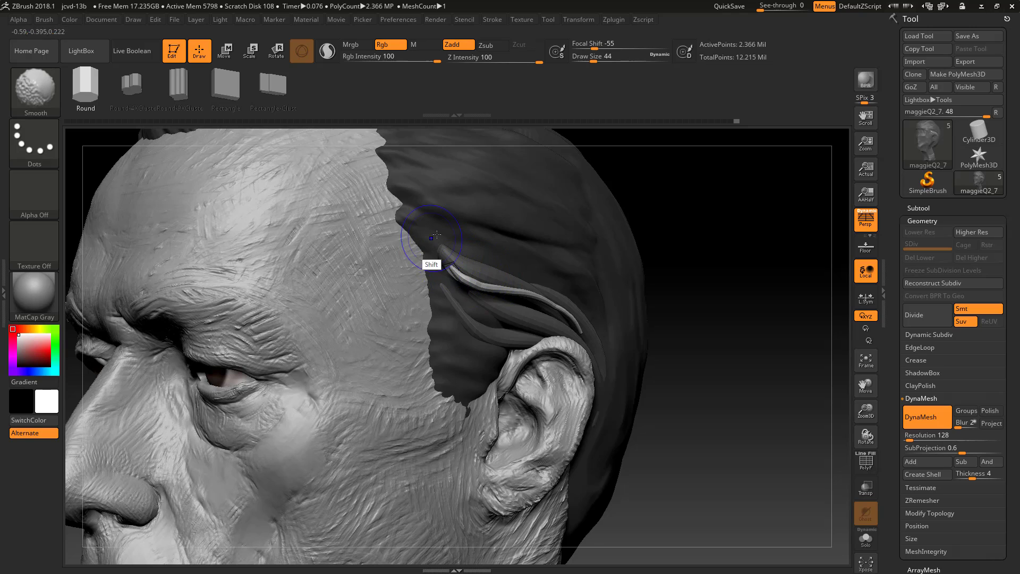
Reshape the thin strand with the Move brush at draw size 108 so it follows the neighbouring upper strands from several angles.
{"action": "mouse_move", "coordinate": [683, 284]}
{"action": "left_mouse_down"}
{"action": "mouse_move", "coordinate": [466, 318]}
{"action": "mouse_move", "coordinate": [475, 303]}
{"action": "left_mouse_up"}
{"action": "key", "text": "b"}
{"action": "key", "text": "m"}
{"action": "key", "text": "v"}
{"action": "key", "text": "s"}
{"action": "left_click_drag", "start_coordinate": [287, 363], "coordinate": [181, 366]}
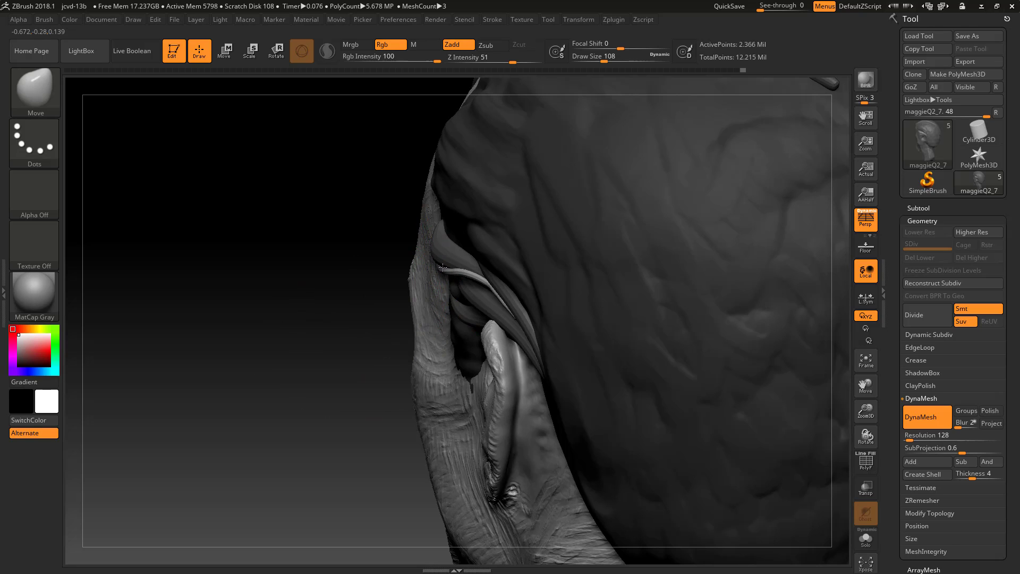
{"action": "left_click_drag", "start_coordinate": [383, 312], "coordinate": [429, 261]}
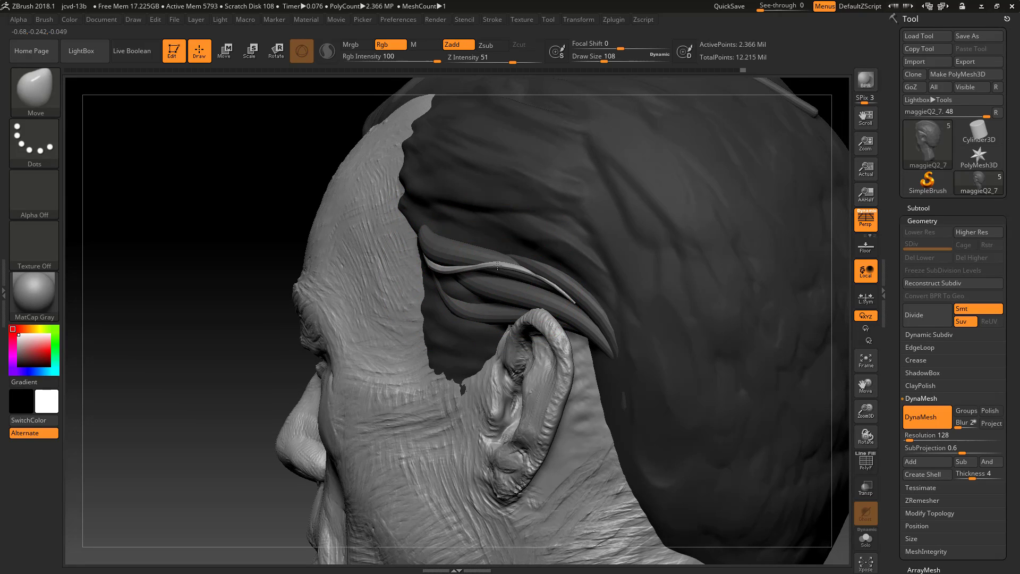
{"action": "left_click_drag", "start_coordinate": [266, 380], "coordinate": [413, 333]}
{"action": "left_click_drag", "start_coordinate": [549, 298], "coordinate": [542, 303]}
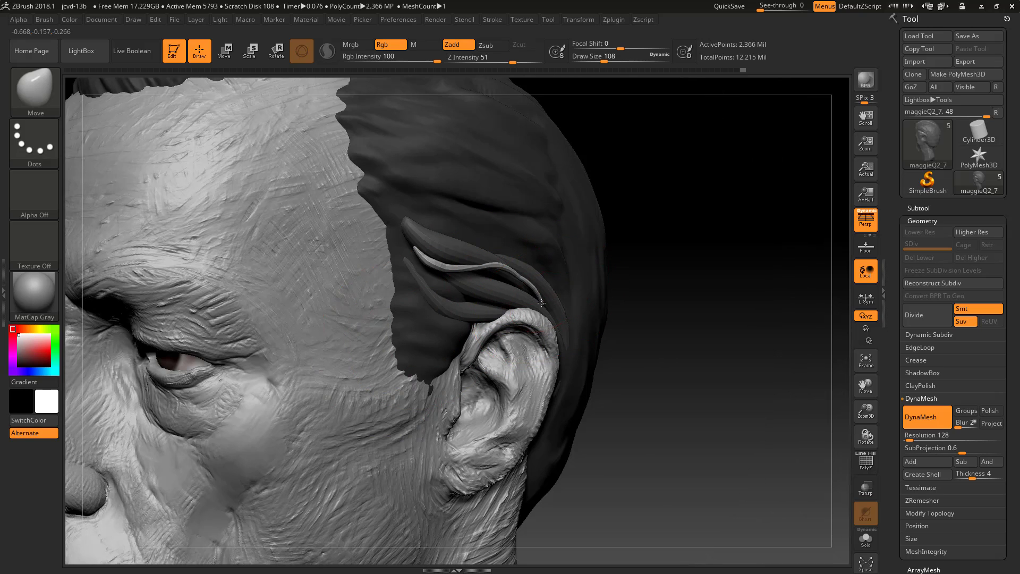
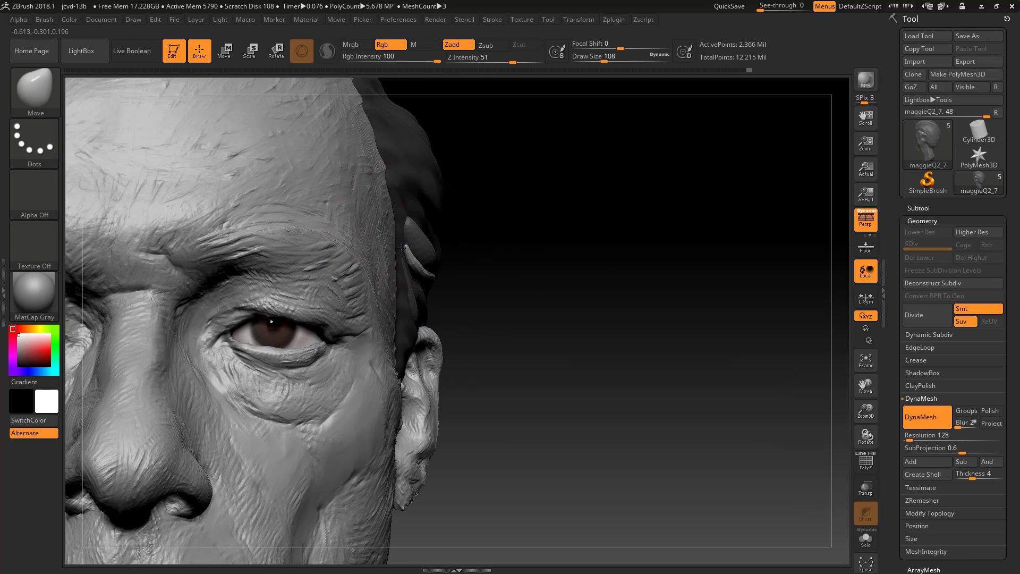
{"action": "left_click_drag", "start_coordinate": [432, 264], "coordinate": [408, 261]}
{"action": "mouse_move", "coordinate": [467, 250]}
{"action": "left_mouse_down"}
{"action": "mouse_move", "coordinate": [575, 268]}
{"action": "mouse_move", "coordinate": [580, 235]}
{"action": "mouse_move", "coordinate": [431, 285]}
{"action": "left_mouse_up"}
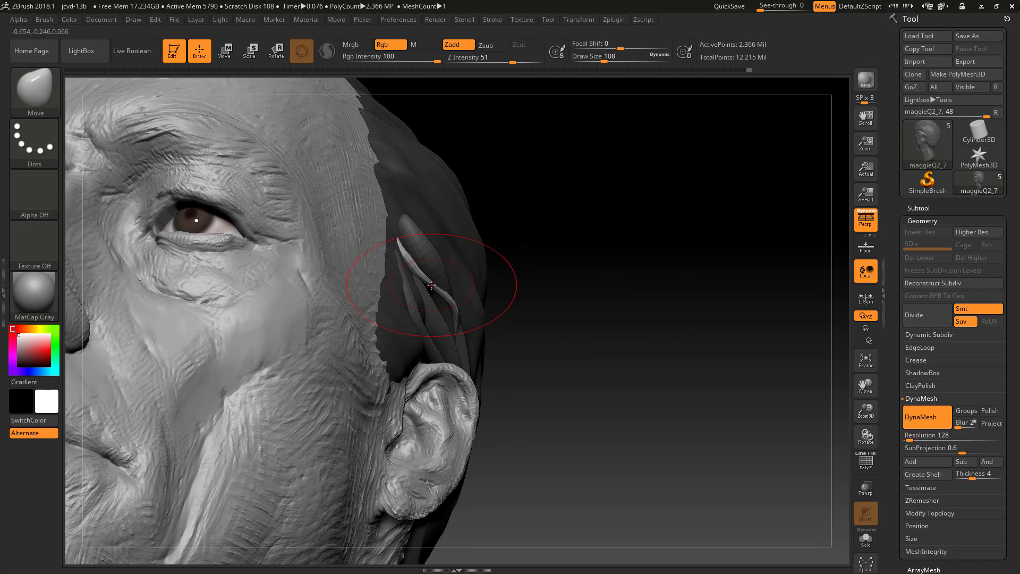
Refine the thin strand's curve with the Move brush at draw size 49 and clear the mask from the hair.
{"action": "key", "text": "s"}
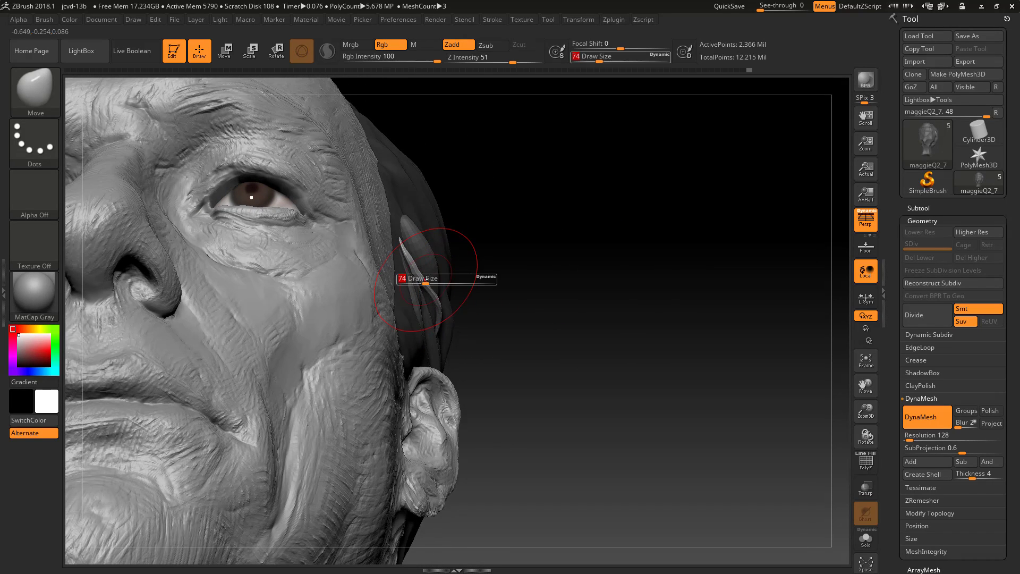
{"action": "type", "text": "49"}
{"action": "key", "text": "Return"}
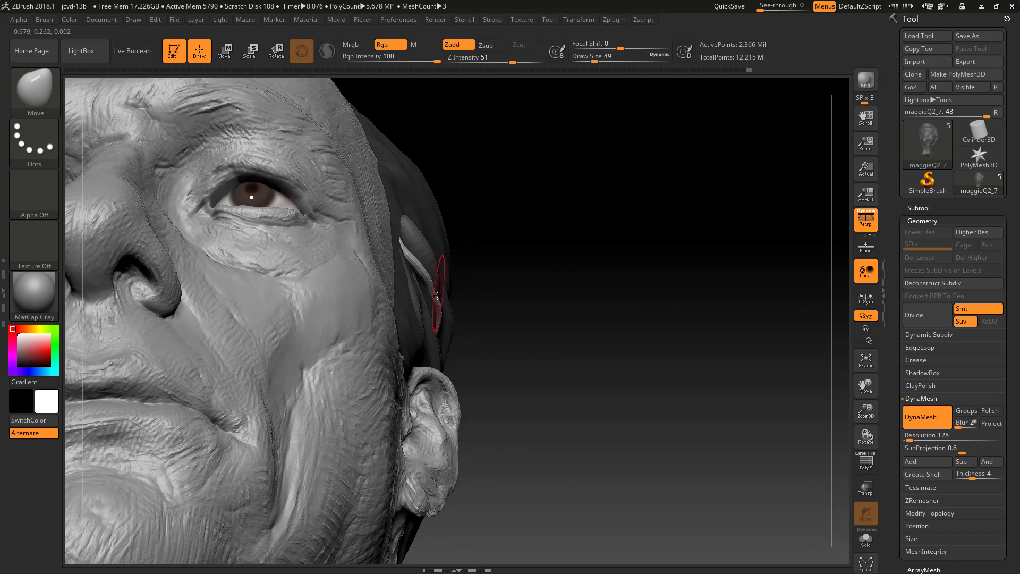
{"action": "left_click_drag", "start_coordinate": [563, 278], "coordinate": [632, 326]}
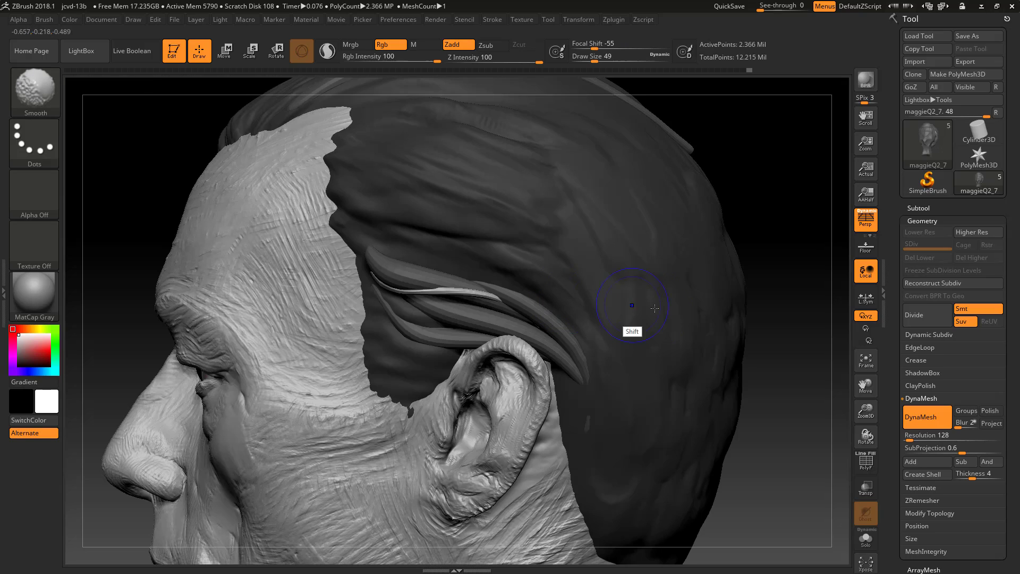
{"action": "left_click_drag", "start_coordinate": [801, 335], "coordinate": [765, 331], "text": "alt"}
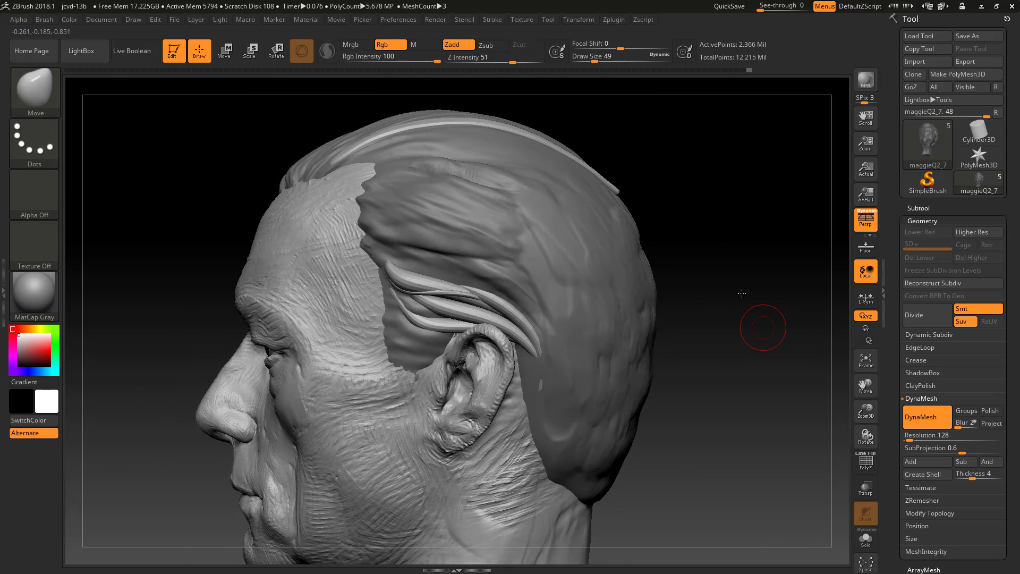
{"action": "left_click_drag", "start_coordinate": [742, 292], "coordinate": [790, 308], "text": "alt"}
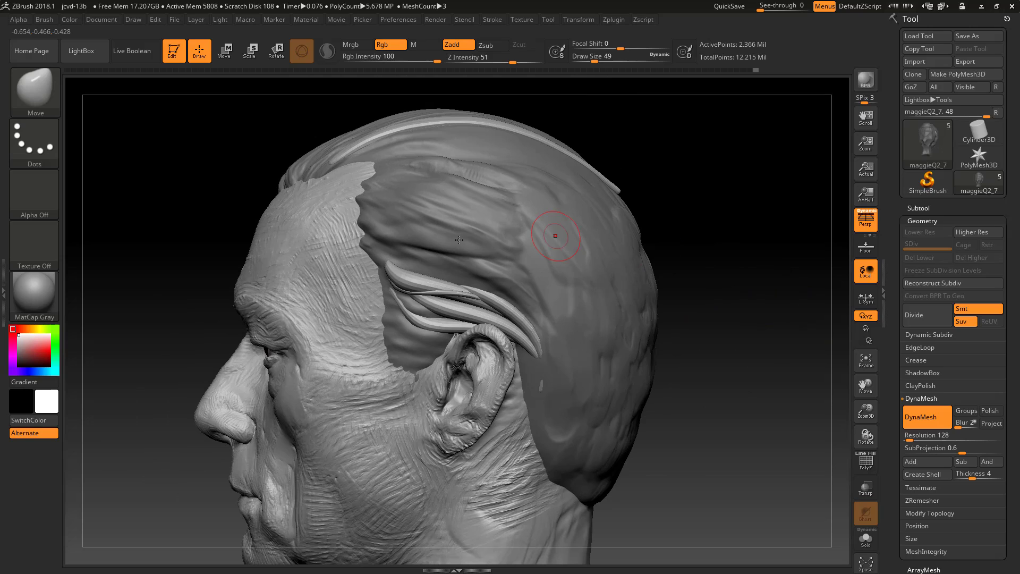
Insert a short round strand among the lower strands just above the ear using the RK geometry hair brush at draw size 12.
{"action": "left_click", "coordinate": [46, 97]}
{"action": "left_click", "coordinate": [968, 328]}
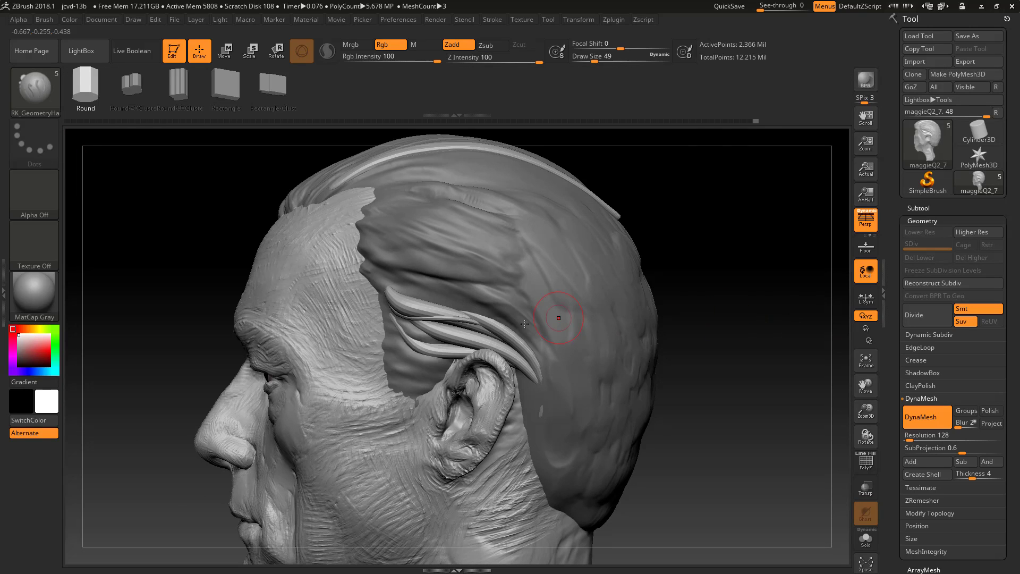
{"action": "key", "text": "s"}
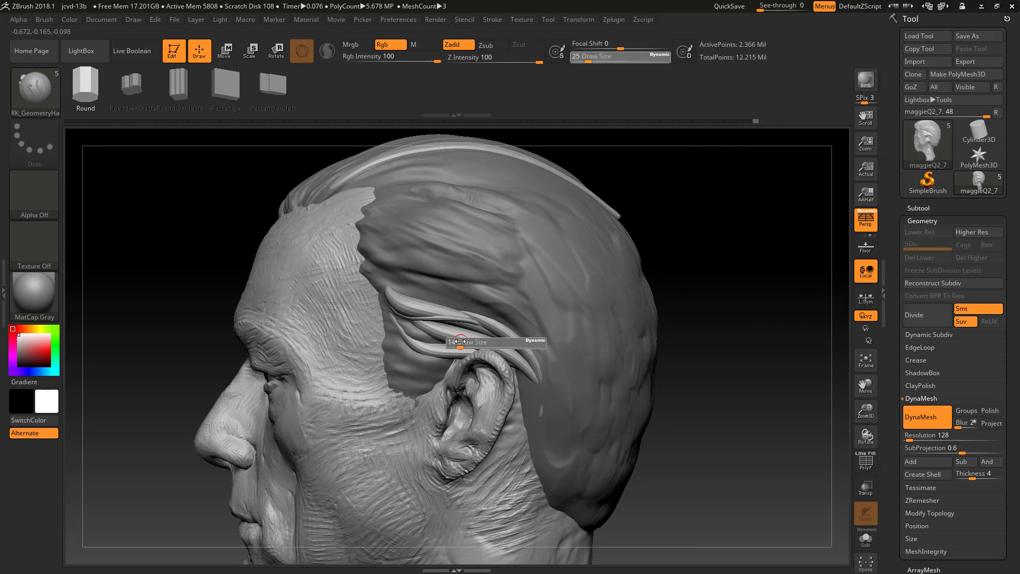
{"action": "left_click_drag", "start_coordinate": [462, 343], "coordinate": [451, 346]}
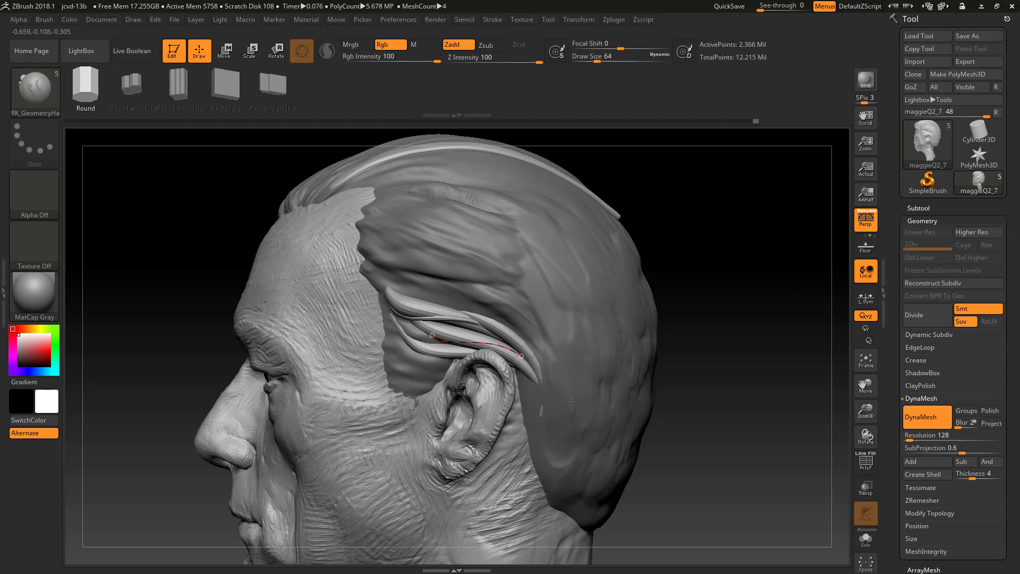
{"action": "left_click", "coordinate": [580, 365]}
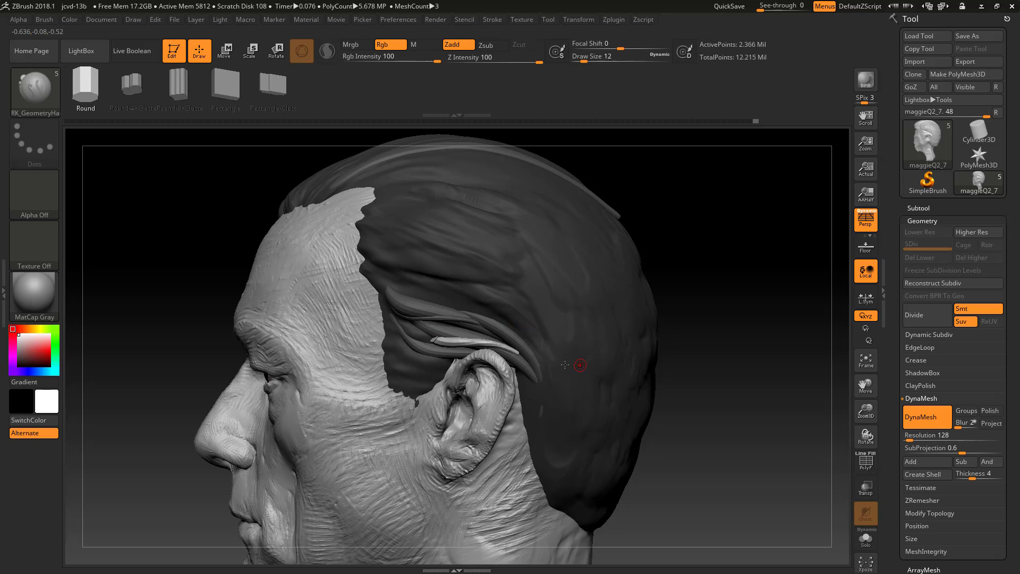
Smooth the short strand above the ear and reposition it with the Move brush at draw sizes 87 and 158.
{"action": "key", "text": "shift"}
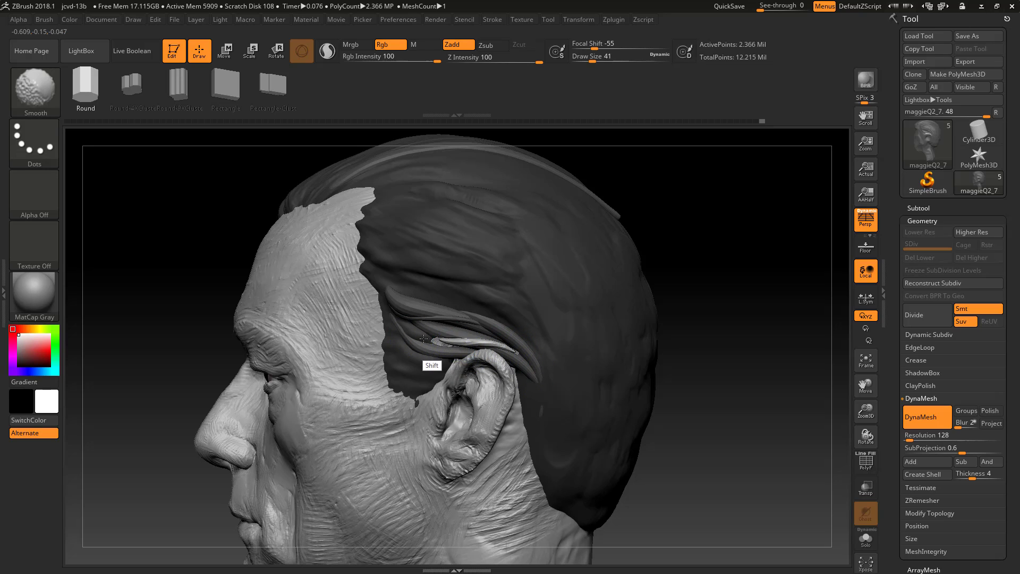
{"action": "key", "text": "b"}
{"action": "key", "text": "m"}
{"action": "key", "text": "v"}
{"action": "key", "text": "s"}
{"action": "left_click_drag", "start_coordinate": [449, 346], "coordinate": [468, 346]}
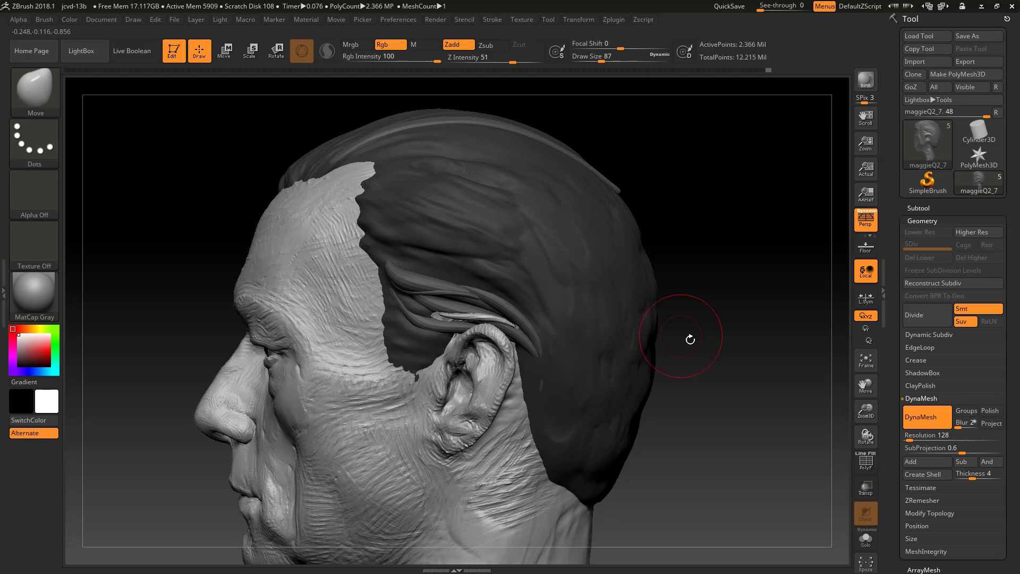
{"action": "left_click_drag", "start_coordinate": [691, 339], "coordinate": [661, 330]}
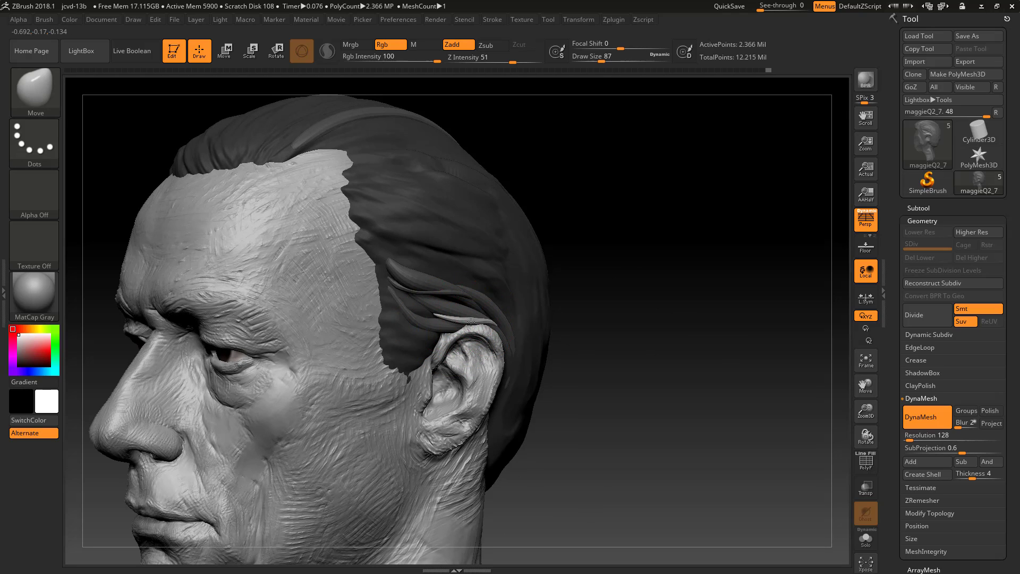
{"action": "mouse_move", "coordinate": [601, 319]}
{"action": "left_mouse_down"}
{"action": "mouse_move", "coordinate": [599, 353]}
{"action": "mouse_move", "coordinate": [430, 303]}
{"action": "left_mouse_up"}
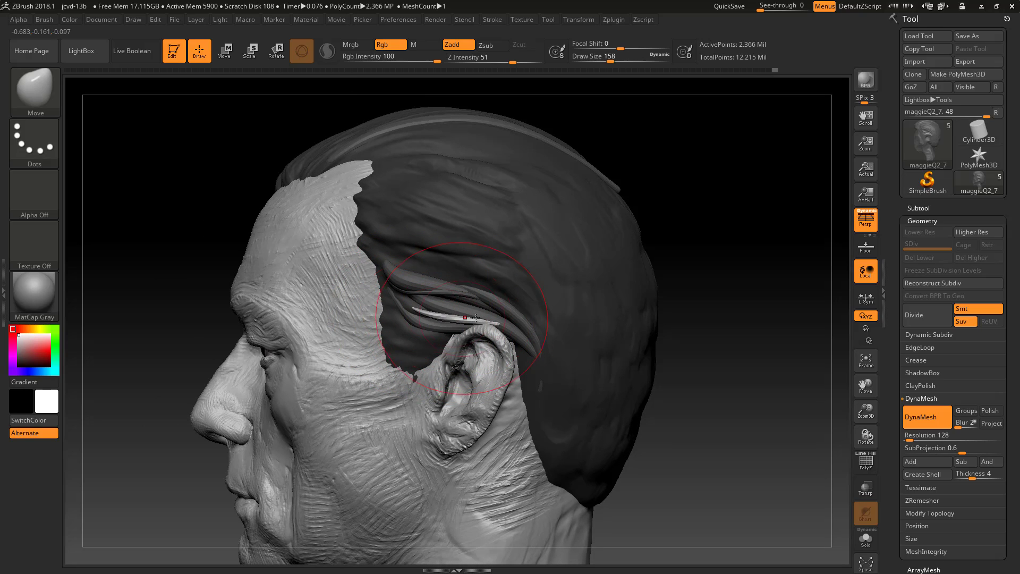
{"action": "left_click_drag", "start_coordinate": [192, 353], "coordinate": [452, 319]}
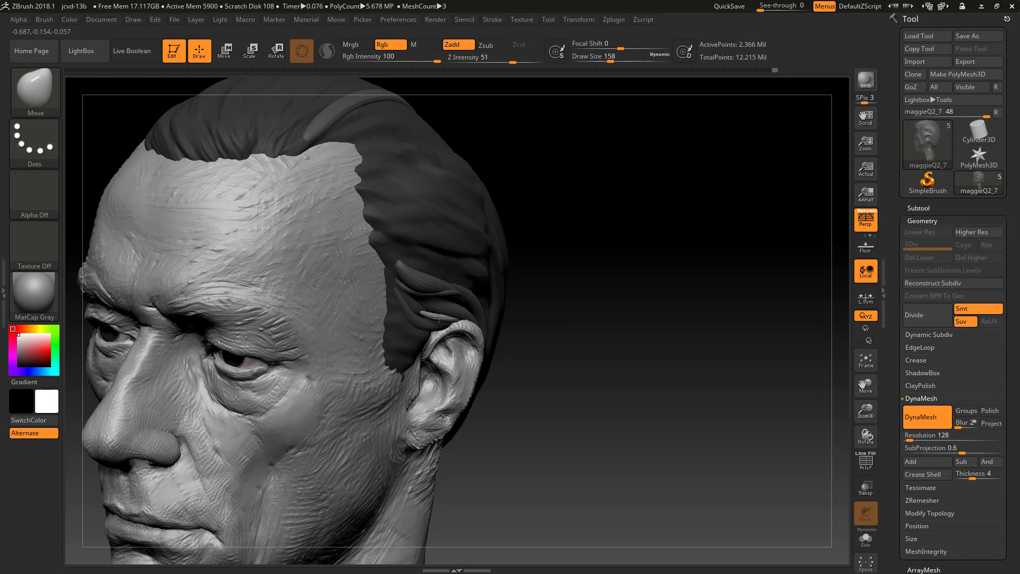
Undo the last move and readjust the short strand with the Move brush at draw size 71.
{"action": "key", "text": "ctrl+z"}
{"action": "key", "text": "s"}
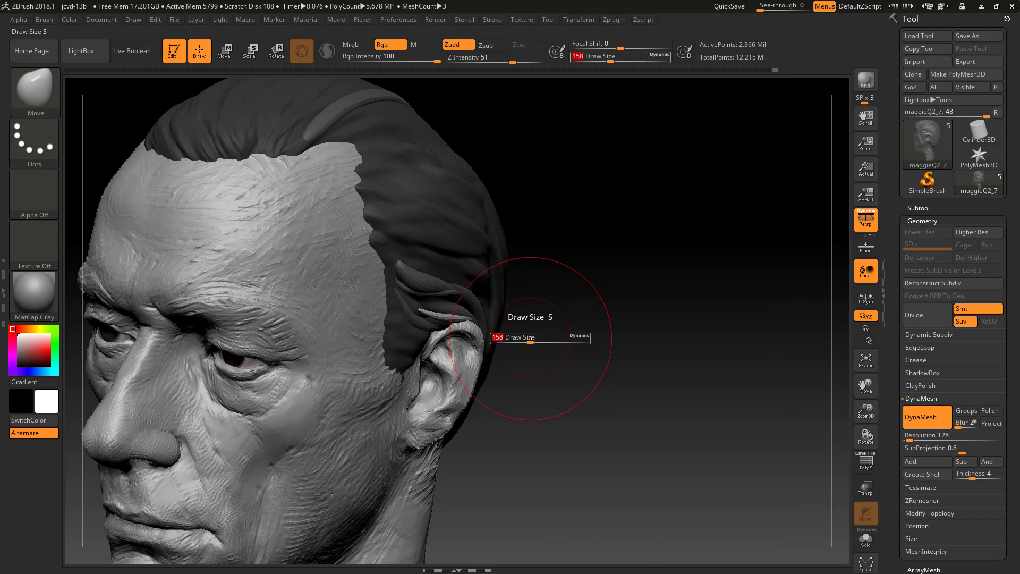
{"action": "left_click_drag", "start_coordinate": [530, 340], "coordinate": [517, 340]}
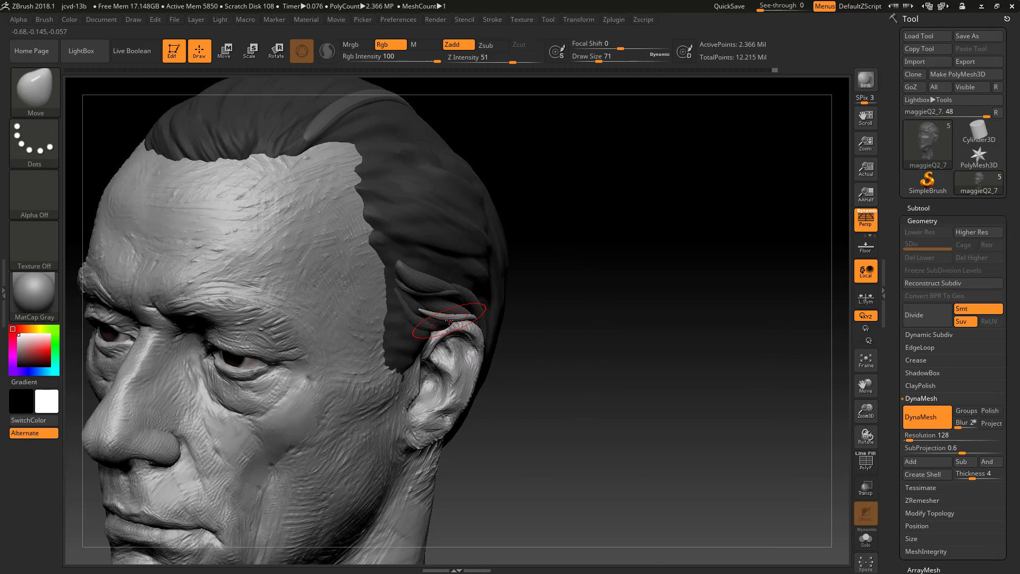
Thicken the short strand above the ear with the Inflat brush at draw size 120.
{"action": "key", "text": "b"}
{"action": "key", "text": "i"}
{"action": "key", "text": "n"}
{"action": "key", "text": "s"}
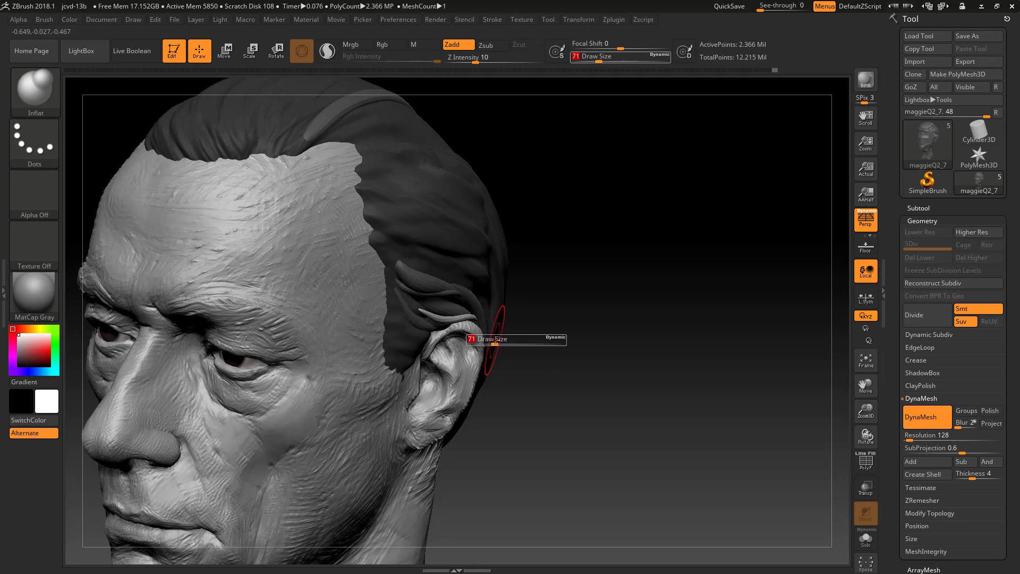
{"action": "left_click_drag", "start_coordinate": [490, 340], "coordinate": [499, 340]}
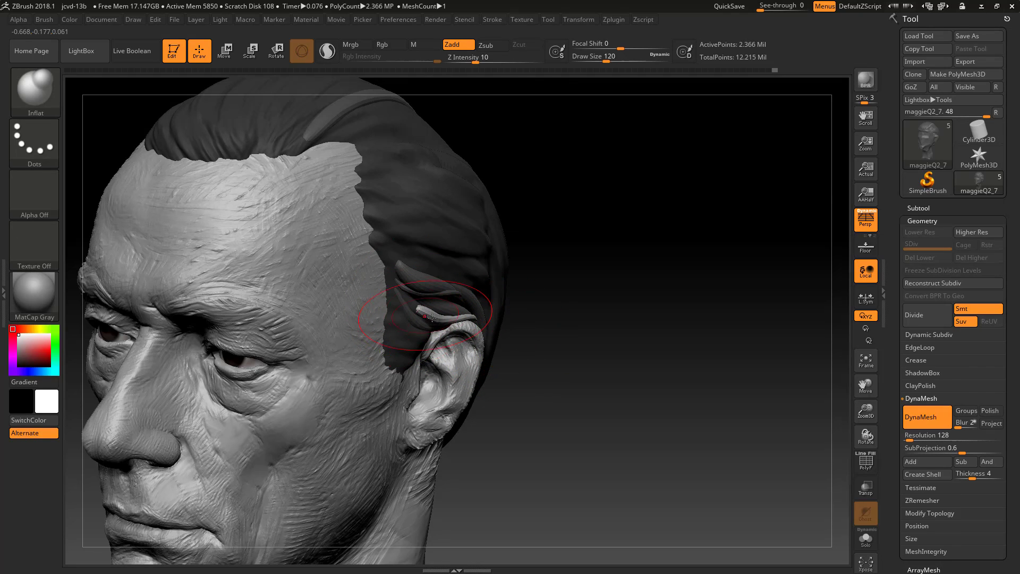
Pull the short strand's front end toward the hairline with the SnakeHook brush at draw sizes 25 and 59.
{"action": "key", "text": "b"}
{"action": "key", "text": "s"}
{"action": "key", "text": "h"}
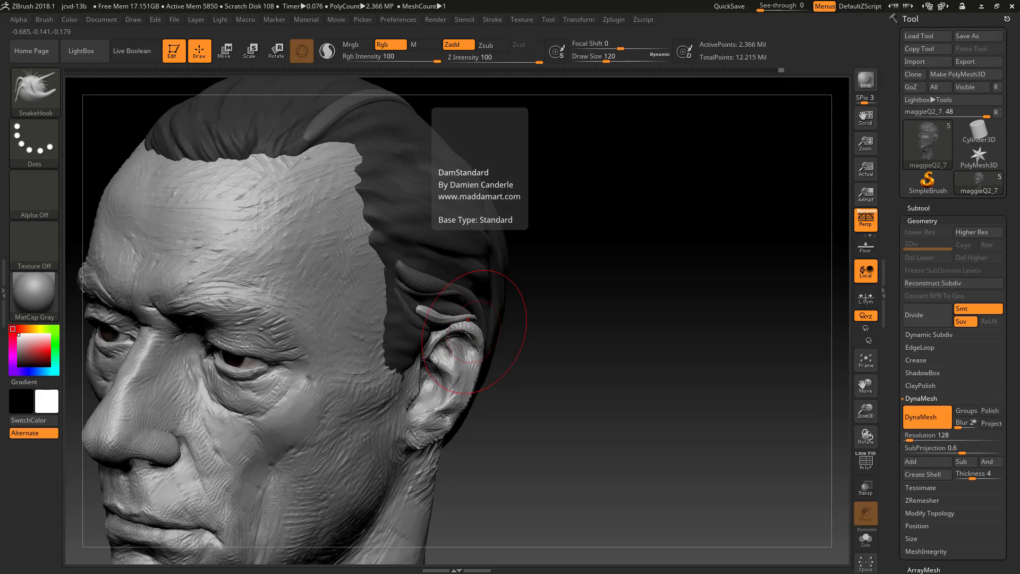
{"action": "key", "text": "s"}
{"action": "left_click_drag", "start_coordinate": [465, 328], "coordinate": [460, 326]}
{"action": "left_click_drag", "start_coordinate": [525, 312], "coordinate": [538, 317]}
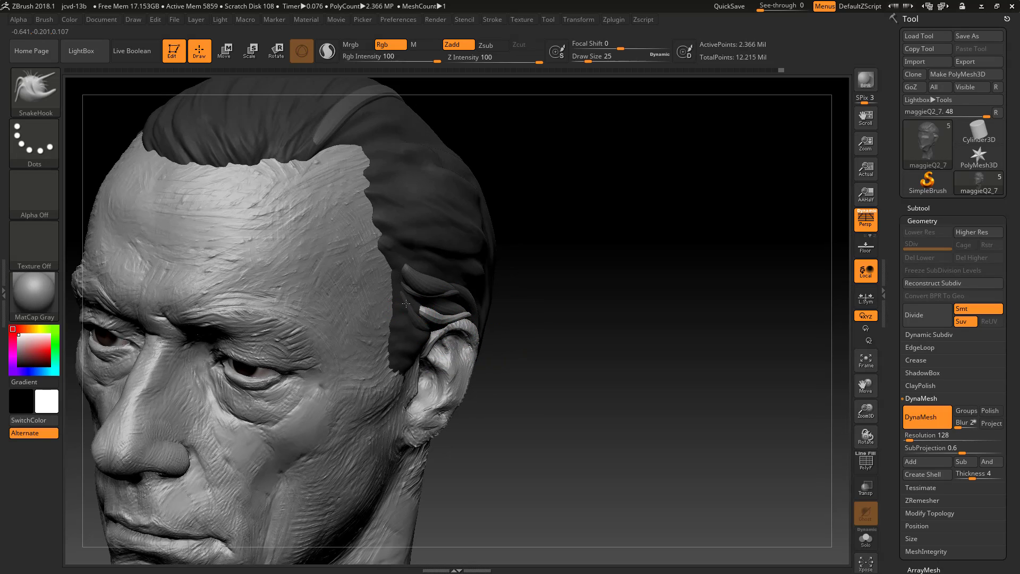
{"action": "left_click_drag", "start_coordinate": [498, 323], "coordinate": [411, 304]}
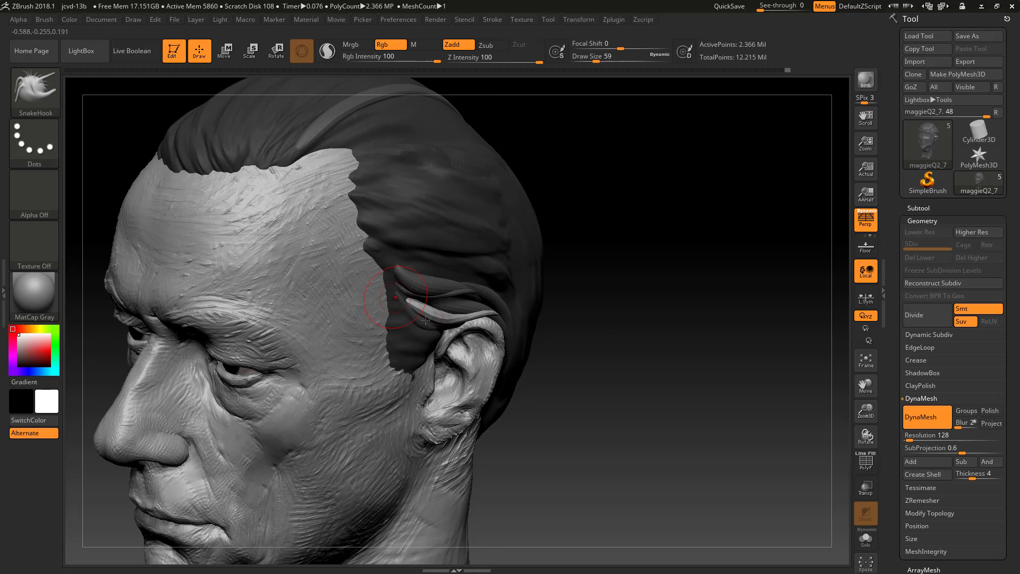
Clear the mask from the hair mesh and turn the head toward its side profile.
{"action": "key", "text": "ctrl"}
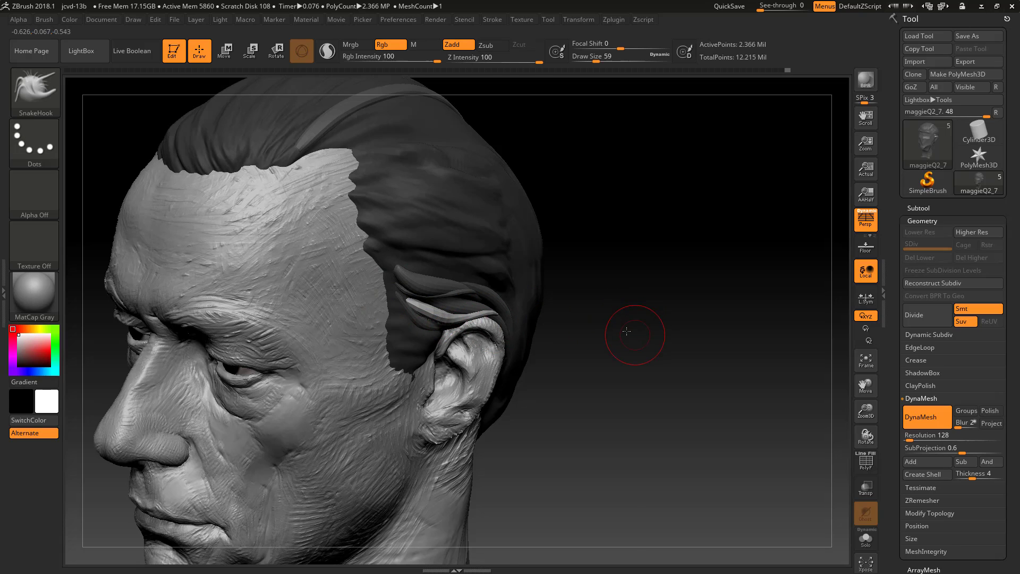
{"action": "mouse_move", "coordinate": [631, 337]}
{"action": "left_mouse_down"}
{"action": "mouse_move", "coordinate": [623, 345]}
{"action": "mouse_move", "coordinate": [670, 343]}
{"action": "left_mouse_up"}
{"action": "key", "text": "ctrl"}
{"action": "mouse_move", "coordinate": [745, 365]}
{"action": "left_mouse_down", "text": "ctrl"}
{"action": "mouse_move", "coordinate": [752, 416]}
{"action": "mouse_move", "coordinate": [762, 332]}
{"action": "mouse_move", "coordinate": [592, 335]}
{"action": "mouse_move", "coordinate": [658, 360]}
{"action": "mouse_move", "coordinate": [589, 369]}
{"action": "left_mouse_up", "text": "ctrl"}
Smooth the layered strands above the ear up to the hairline with draw size 140.
{"action": "key", "text": "s"}
{"action": "key", "text": "shift"}
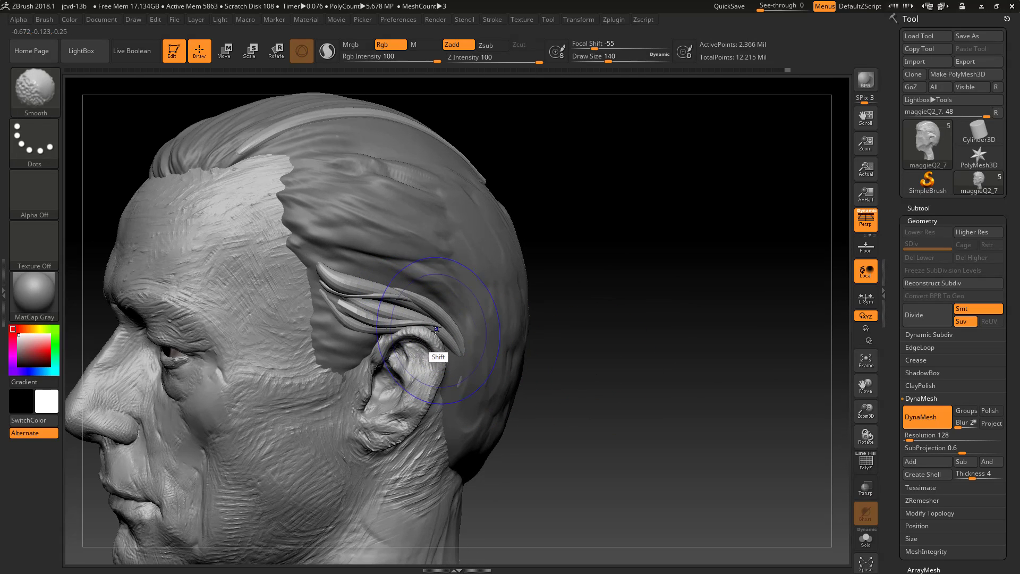
{"action": "mouse_move", "coordinate": [412, 325]}
{"action": "left_mouse_down", "text": "shift"}
{"action": "mouse_move", "coordinate": [423, 321]}
{"action": "mouse_move", "coordinate": [318, 276]}
{"action": "left_mouse_up", "text": "shift"}
Examine the hair from behind, the front and the opposite side of the head, and open the subtool list.
{"action": "mouse_move", "coordinate": [626, 344]}
{"action": "left_mouse_down", "text": "alt"}
{"action": "mouse_move", "coordinate": [569, 302]}
{"action": "mouse_move", "coordinate": [569, 349]}
{"action": "mouse_move", "coordinate": [636, 369]}
{"action": "mouse_move", "coordinate": [574, 388]}
{"action": "left_mouse_up", "text": "alt"}
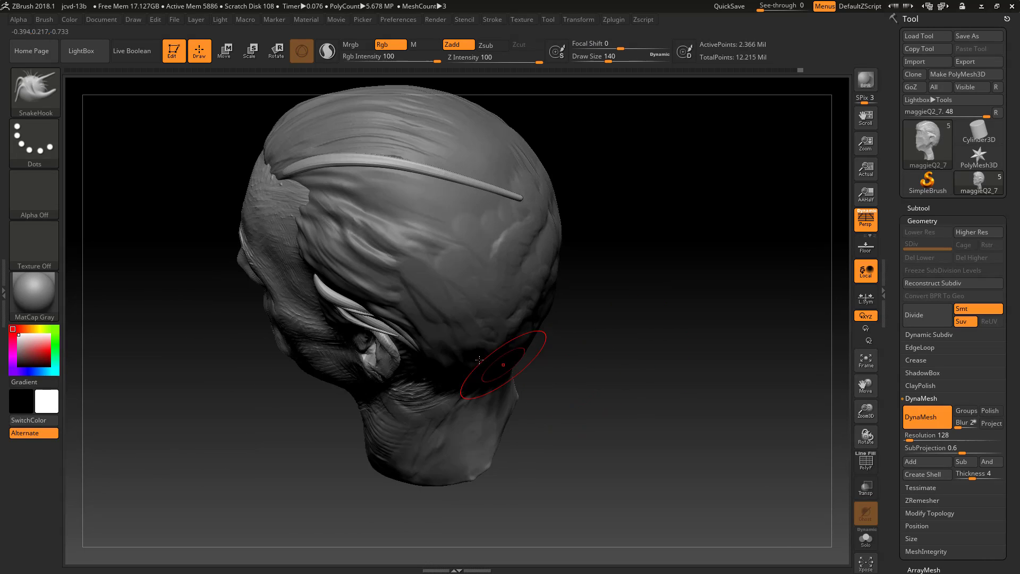
{"action": "left_click_drag", "start_coordinate": [399, 327], "coordinate": [444, 344]}
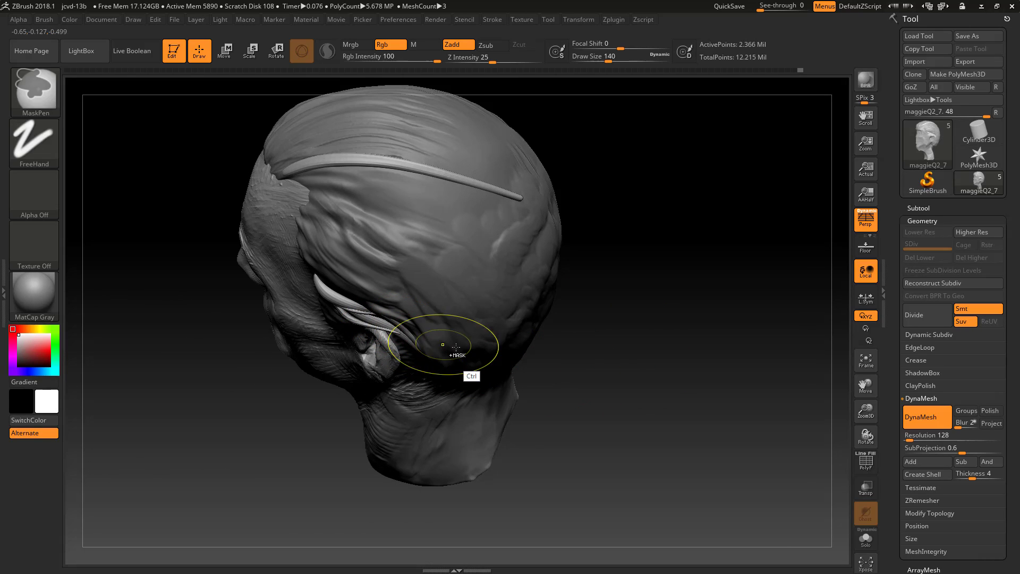
{"action": "mouse_move", "coordinate": [649, 377]}
{"action": "left_mouse_down", "text": "alt"}
{"action": "mouse_move", "coordinate": [606, 353]}
{"action": "mouse_move", "coordinate": [666, 301]}
{"action": "left_mouse_up", "text": "alt"}
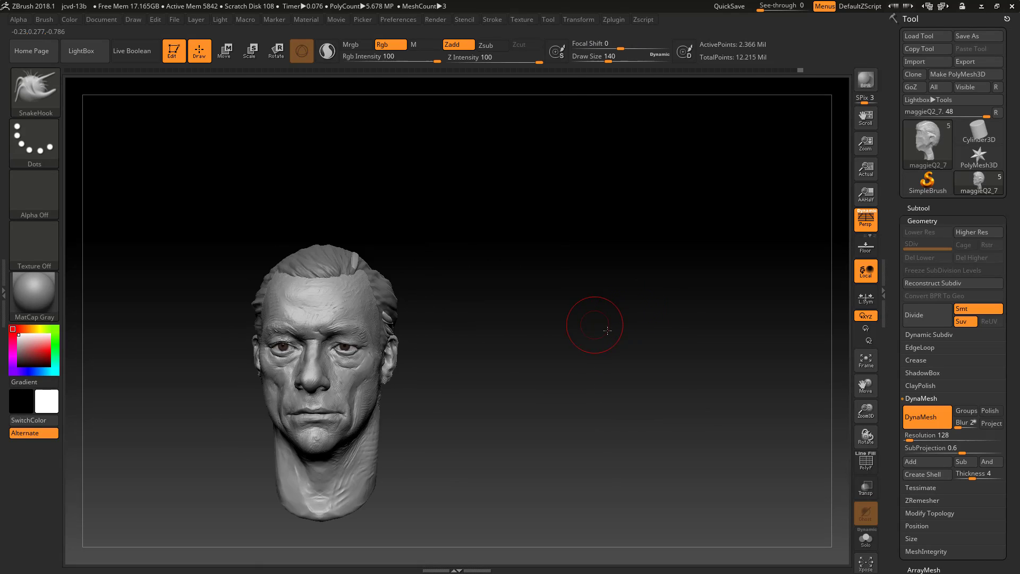
{"action": "left_click_drag", "start_coordinate": [596, 325], "coordinate": [831, 300]}
{"action": "left_click", "coordinate": [922, 220]}
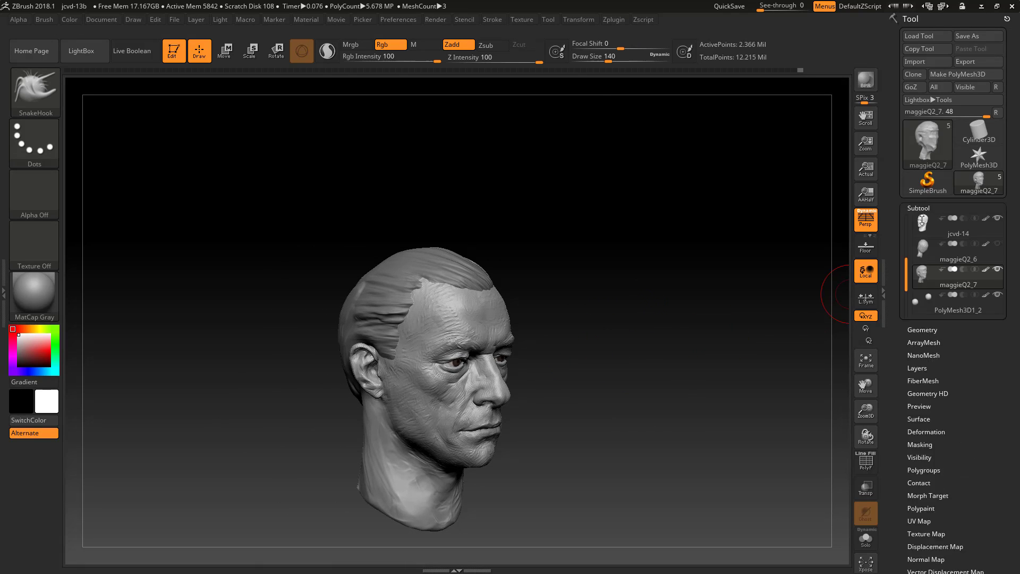
Make the maggieQ2_6 hair subtool active, hide maggieQ2_7, and check the hair's polygroups with a brief polyframe display.
{"action": "left_click", "coordinate": [920, 247]}
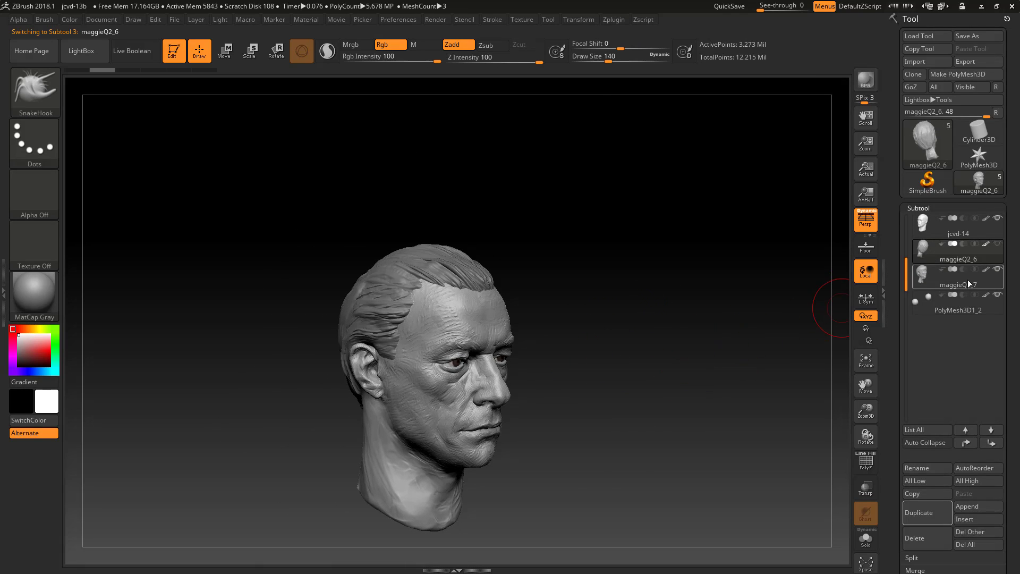
{"action": "left_click", "coordinate": [998, 271]}
{"action": "mouse_move", "coordinate": [651, 373]}
{"action": "left_mouse_down"}
{"action": "mouse_move", "coordinate": [672, 383]}
{"action": "mouse_move", "coordinate": [655, 379]}
{"action": "mouse_move", "coordinate": [665, 406]}
{"action": "mouse_move", "coordinate": [725, 343]}
{"action": "mouse_move", "coordinate": [711, 275]}
{"action": "mouse_move", "coordinate": [599, 285]}
{"action": "mouse_move", "coordinate": [428, 266]}
{"action": "left_mouse_up"}
{"action": "key", "text": "shift+f"}
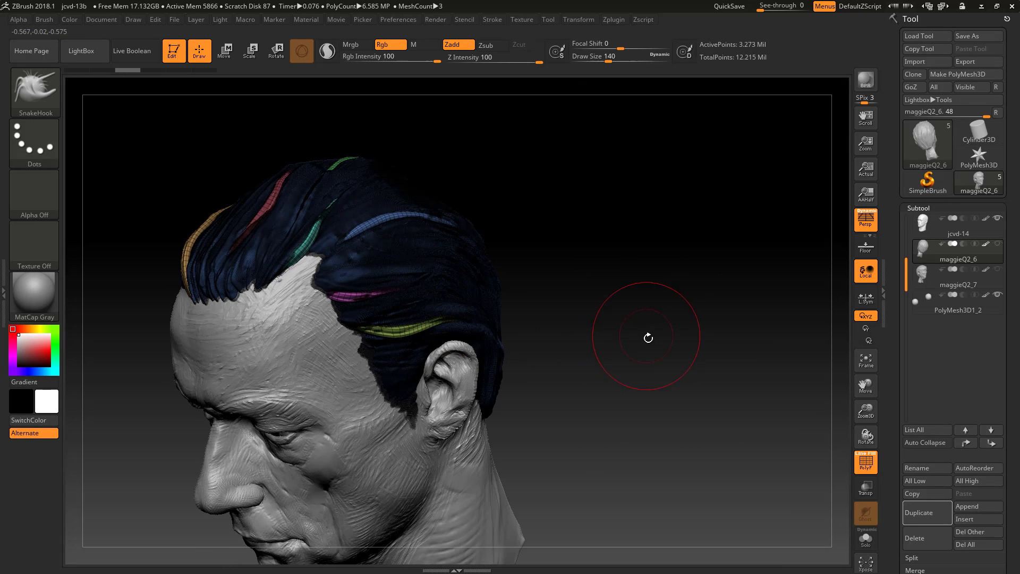
{"action": "key", "text": "shift"}
{"action": "key", "text": "shift+f"}
{"action": "left_click_drag", "start_coordinate": [654, 346], "coordinate": [560, 349]}
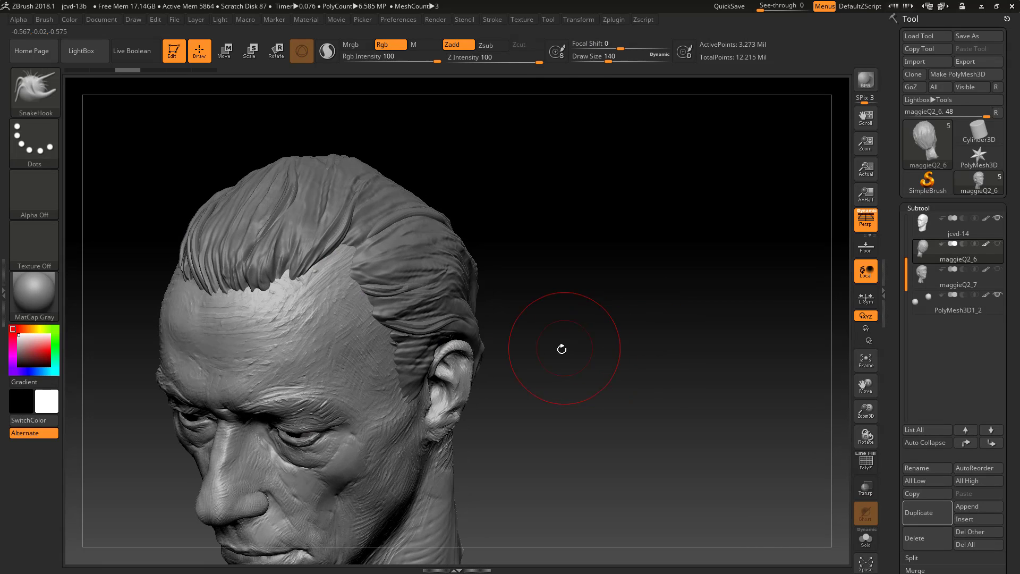
Capture the head in a Windows Ink screen sketch, return to ZBrush and view the whole head from the front.
{"action": "key", "text": "super+w"}
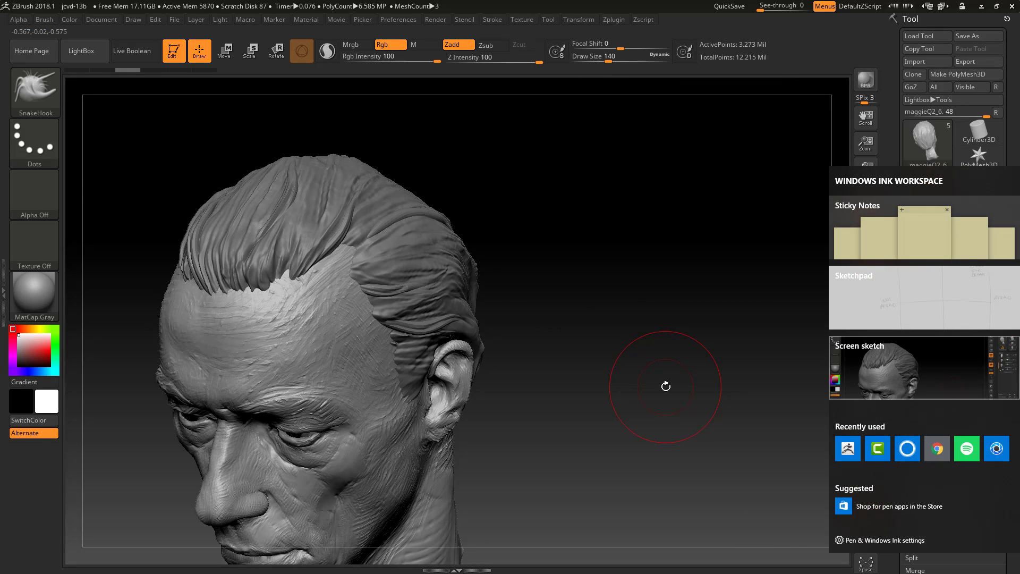
{"action": "left_click", "coordinate": [924, 368]}
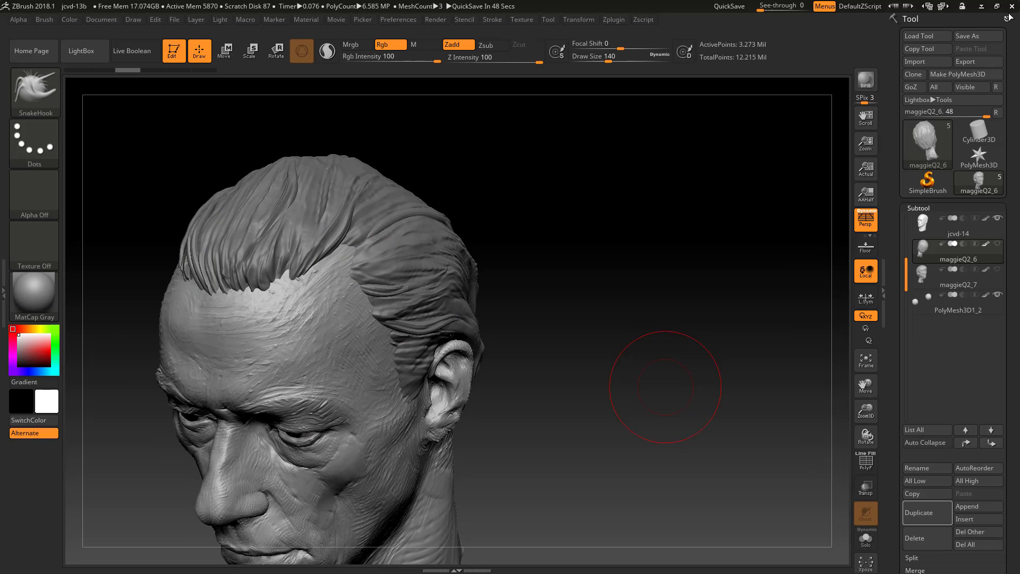
{"action": "mouse_move", "coordinate": [684, 298]}
{"action": "left_mouse_down"}
{"action": "mouse_move", "coordinate": [664, 372]}
{"action": "mouse_move", "coordinate": [697, 390]}
{"action": "mouse_move", "coordinate": [642, 378]}
{"action": "mouse_move", "coordinate": [614, 389]}
{"action": "left_mouse_up"}
{"action": "left_click_drag", "start_coordinate": [613, 389], "coordinate": [712, 333], "text": "alt"}
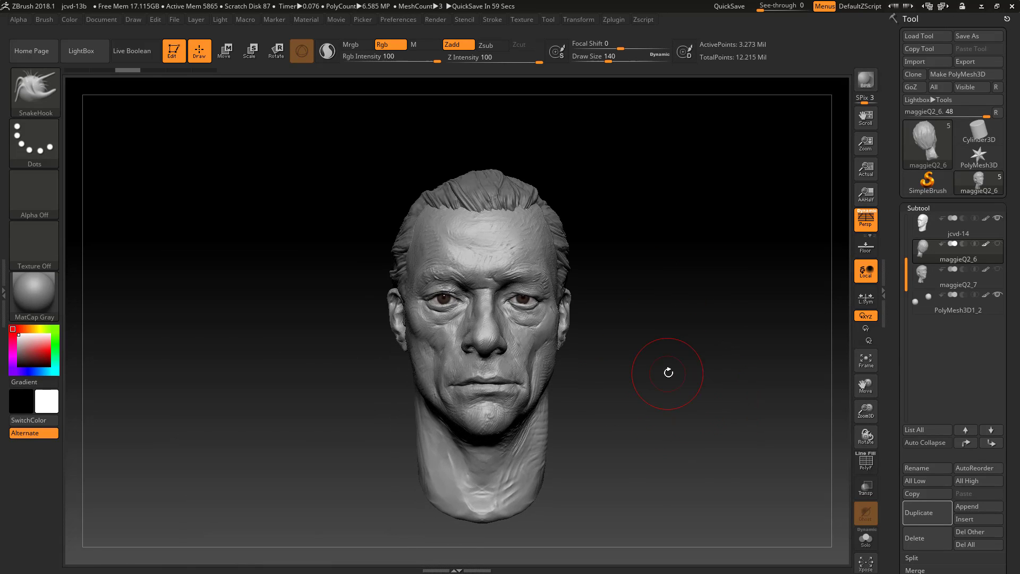
Switch to the ClayBuildup brush and inspect its stroke modifiers and Lazy Mouse settings.
{"action": "key", "text": "b"}
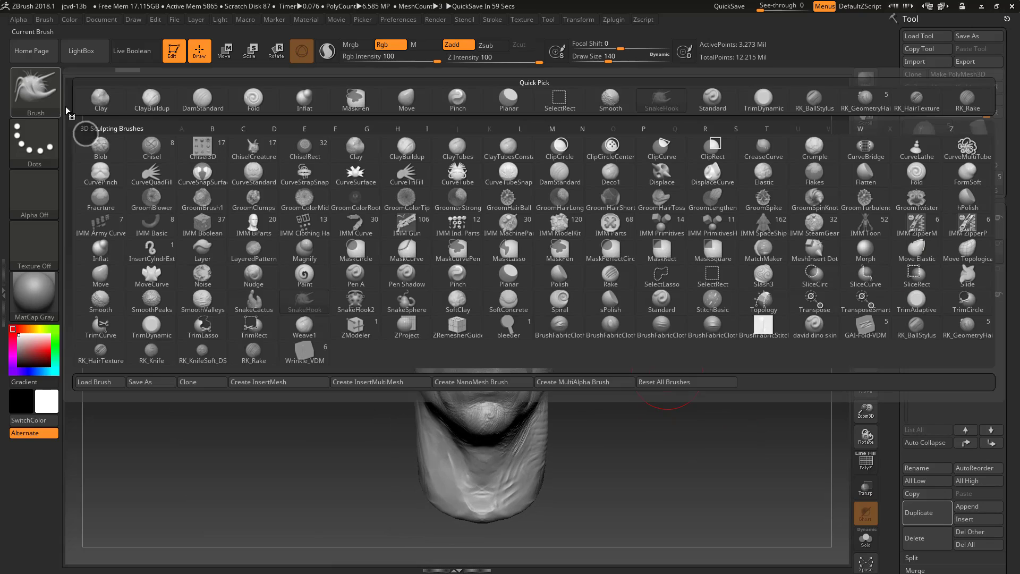
{"action": "left_click", "coordinate": [244, 359]}
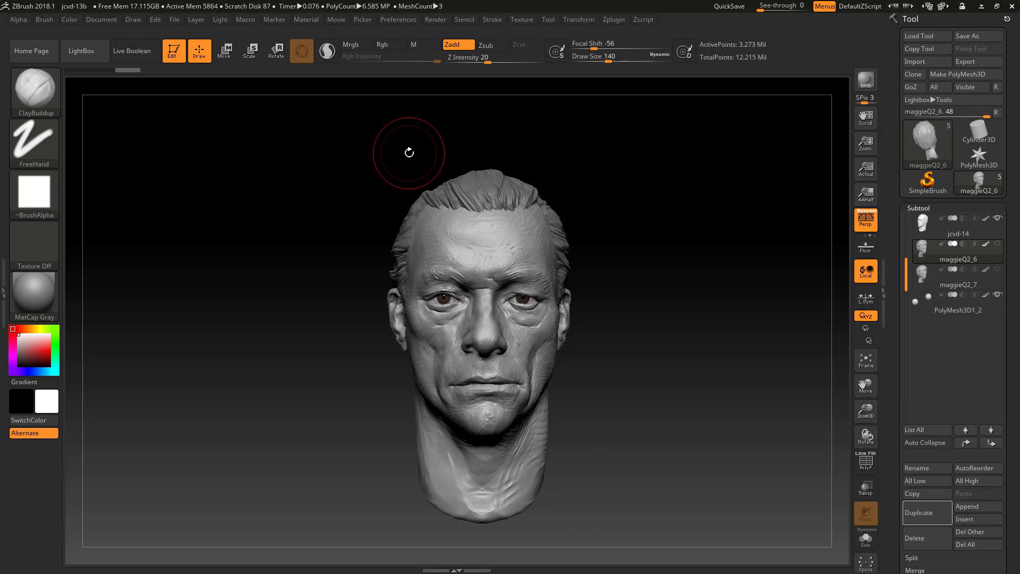
{"action": "left_click_drag", "start_coordinate": [679, 345], "coordinate": [626, 242]}
{"action": "left_click", "coordinate": [492, 19]}
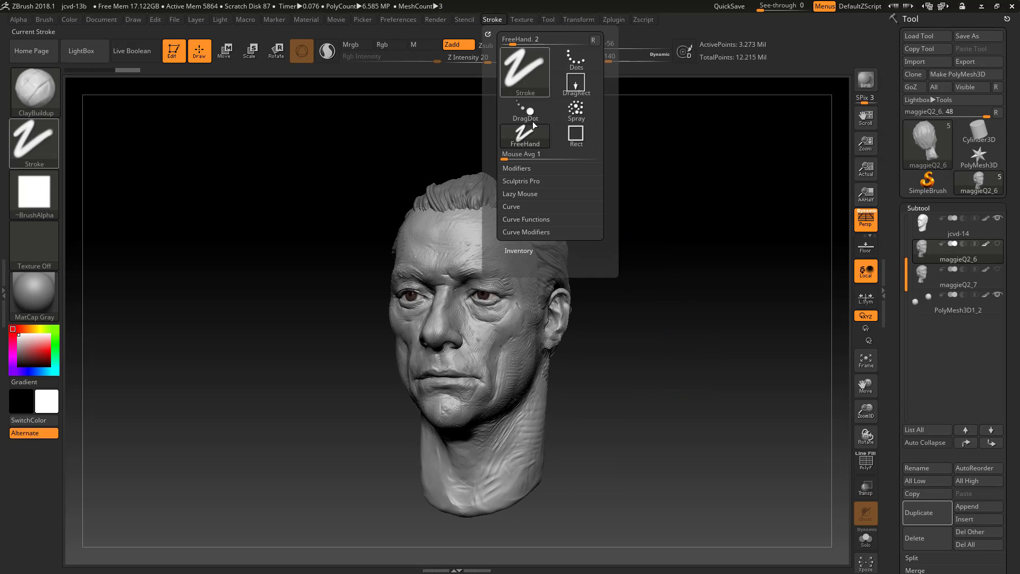
{"action": "left_click", "coordinate": [525, 168]}
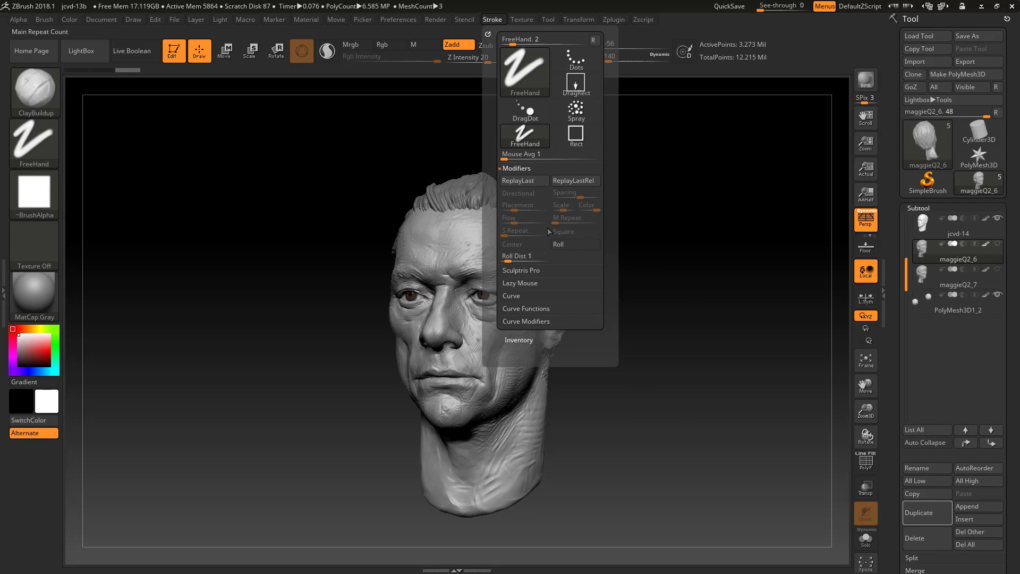
{"action": "left_click", "coordinate": [521, 283]}
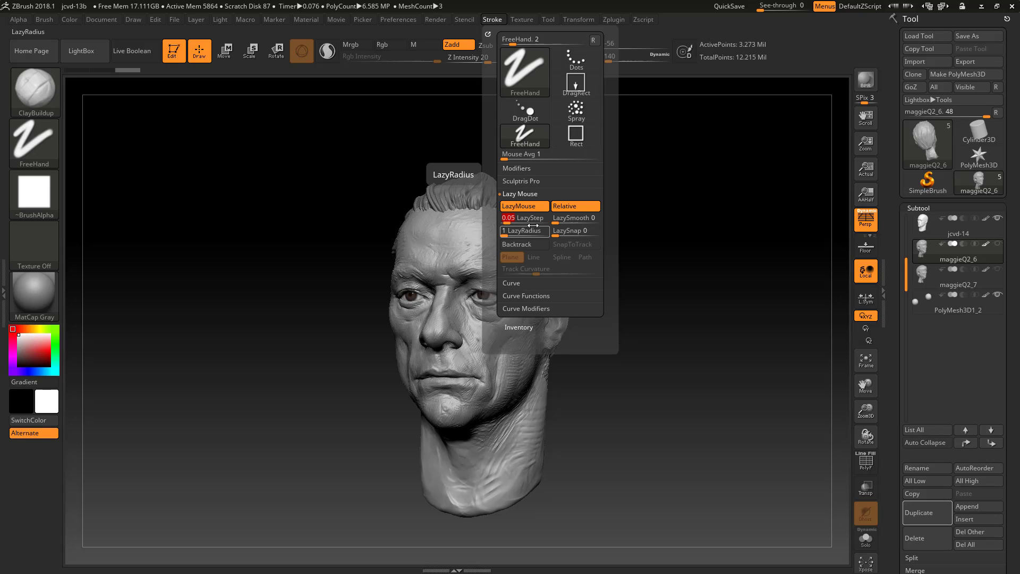
Set the ClayBuildup brush's Imbed depth to 5.
{"action": "left_click", "coordinate": [44, 20]}
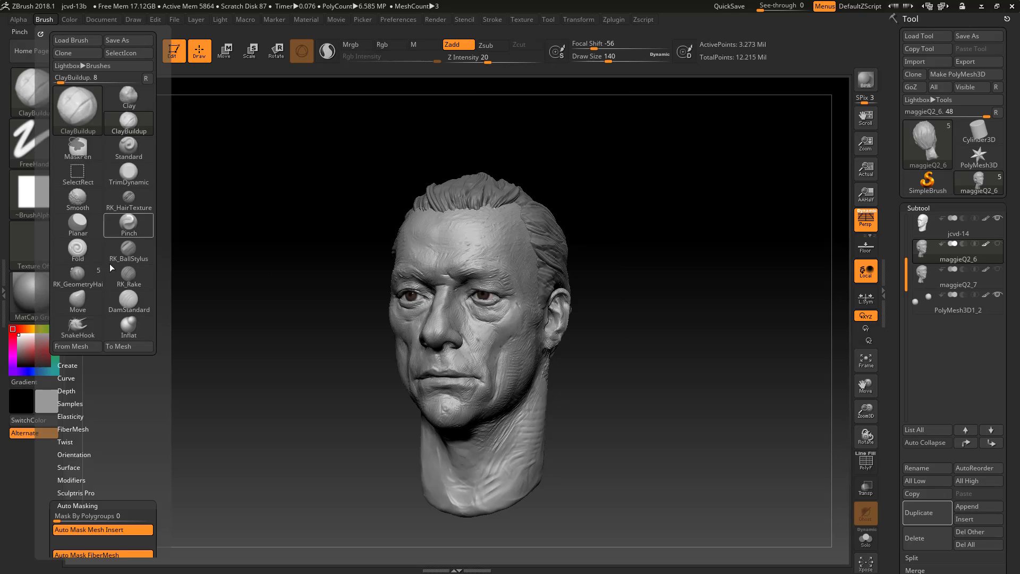
{"action": "left_click", "coordinate": [68, 391]}
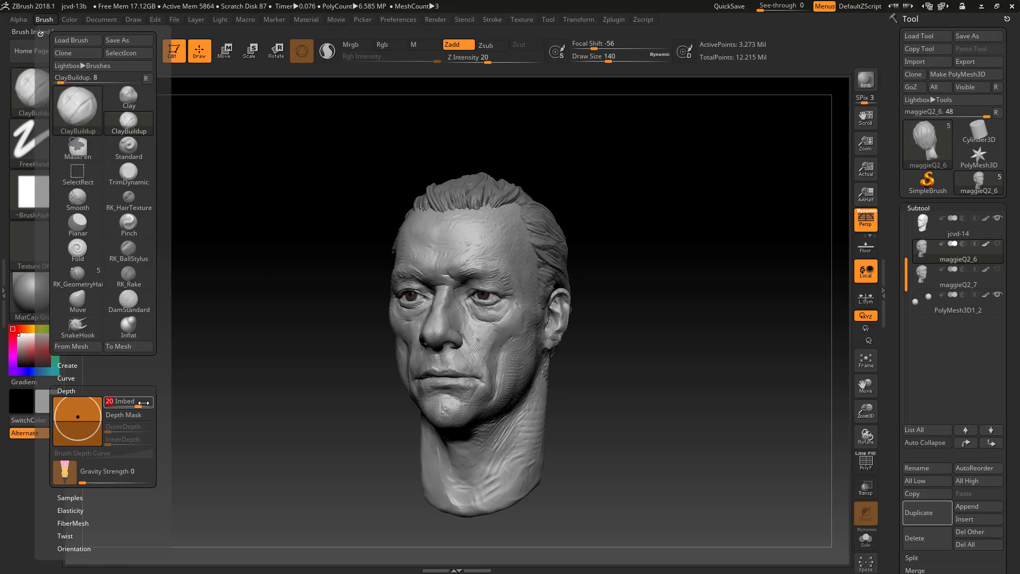
{"action": "type", "text": "5"}
{"action": "key", "text": "Return"}
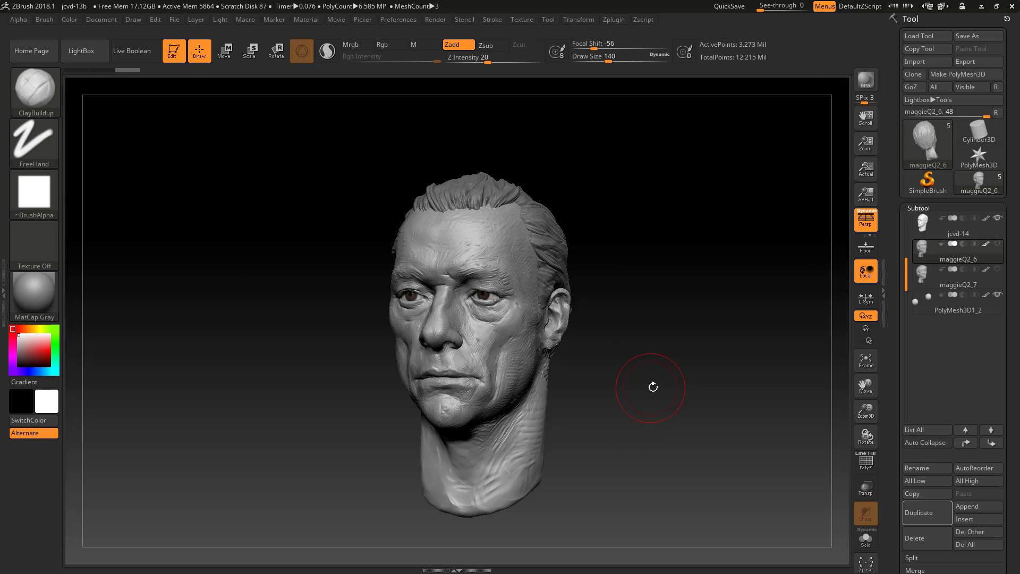
Set the draw size to 65 and make the jcvd-14 head subtool active for sculpting the face.
{"action": "left_click_drag", "start_coordinate": [653, 385], "coordinate": [632, 363]}
{"action": "mouse_move", "coordinate": [662, 410]}
{"action": "left_mouse_down", "text": "alt"}
{"action": "mouse_move", "coordinate": [696, 405]}
{"action": "mouse_move", "coordinate": [638, 396]}
{"action": "left_mouse_up", "text": "alt"}
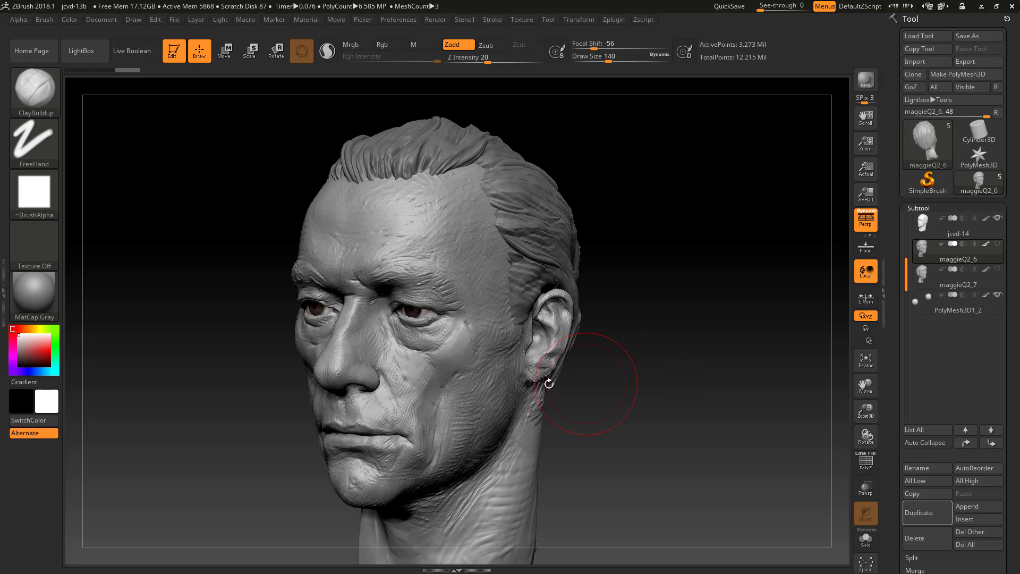
{"action": "key", "text": "s"}
{"action": "left_click", "coordinate": [458, 364]}
{"action": "left_click_drag", "start_coordinate": [460, 372], "coordinate": [469, 344]}
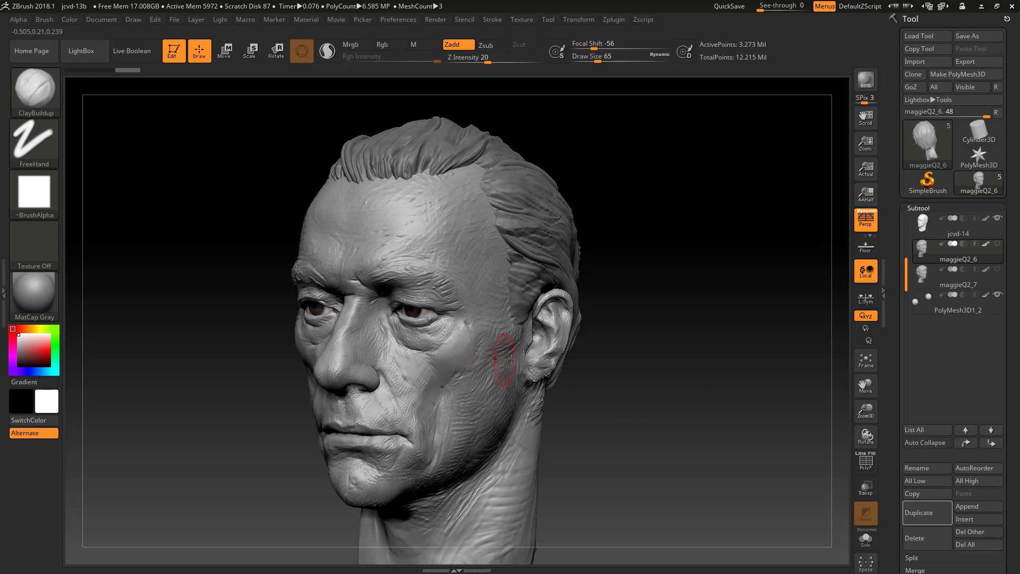
{"action": "left_click", "coordinate": [929, 232]}
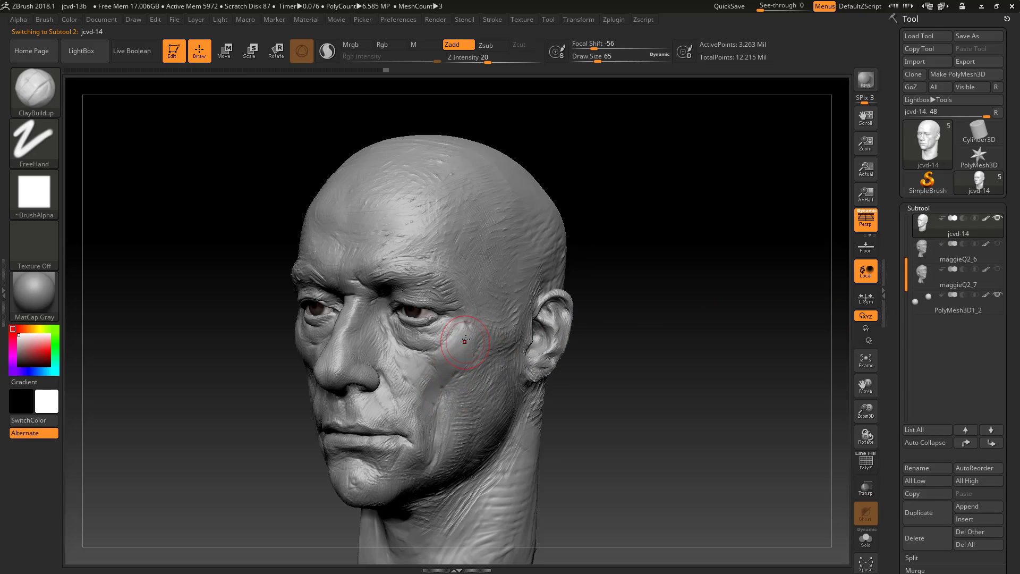
Build up the cheek from the cheekbone down to the jaw with ClayBuildup at draw sizes 65 and 90.
{"action": "mouse_move", "coordinate": [465, 338]}
{"action": "left_mouse_down"}
{"action": "mouse_move", "coordinate": [450, 371]}
{"action": "mouse_move", "coordinate": [447, 359]}
{"action": "mouse_move", "coordinate": [403, 367]}
{"action": "mouse_move", "coordinate": [430, 398]}
{"action": "left_mouse_up"}
{"action": "mouse_move", "coordinate": [428, 372]}
{"action": "left_mouse_down"}
{"action": "mouse_move", "coordinate": [485, 354]}
{"action": "mouse_move", "coordinate": [455, 452]}
{"action": "left_mouse_up"}
{"action": "key", "text": "s"}
{"action": "mouse_move", "coordinate": [468, 373]}
{"action": "left_mouse_down"}
{"action": "mouse_move", "coordinate": [448, 471]}
{"action": "mouse_move", "coordinate": [437, 472]}
{"action": "left_mouse_up"}
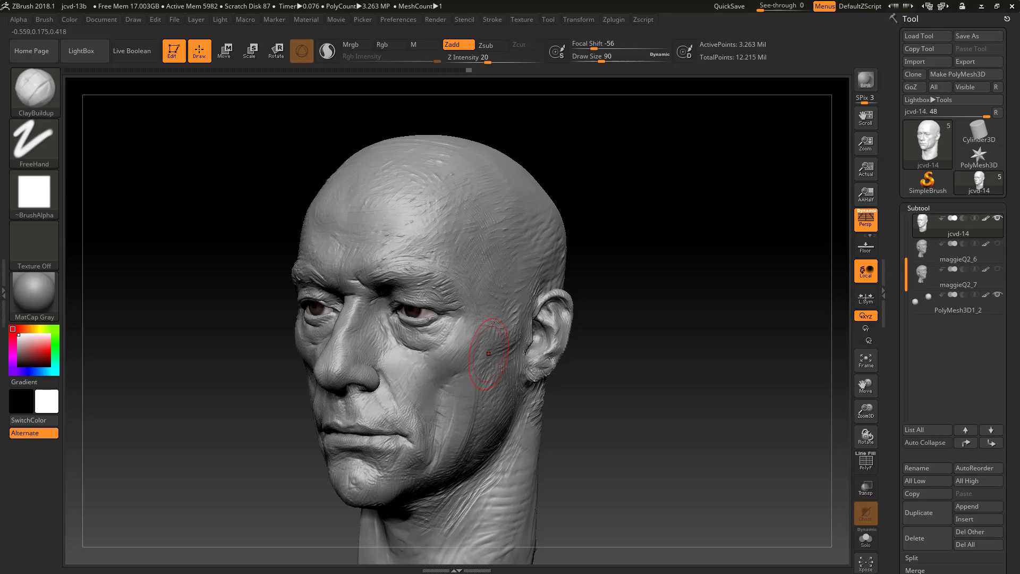
Add ClayBuildup strokes in front of the ear, on the temple, above the brow and from the inner cheek to the mouth corner.
{"action": "left_click_drag", "start_coordinate": [494, 325], "coordinate": [463, 366]}
{"action": "mouse_move", "coordinate": [443, 292]}
{"action": "left_mouse_down"}
{"action": "mouse_move", "coordinate": [419, 246]}
{"action": "mouse_move", "coordinate": [482, 305]}
{"action": "left_mouse_up"}
{"action": "mouse_move", "coordinate": [455, 267]}
{"action": "left_mouse_down"}
{"action": "mouse_move", "coordinate": [437, 240]}
{"action": "mouse_move", "coordinate": [453, 227]}
{"action": "mouse_move", "coordinate": [462, 255]}
{"action": "mouse_move", "coordinate": [450, 261]}
{"action": "left_mouse_up"}
{"action": "left_click_drag", "start_coordinate": [362, 260], "coordinate": [365, 246]}
{"action": "mouse_move", "coordinate": [382, 325]}
{"action": "left_mouse_down"}
{"action": "mouse_move", "coordinate": [367, 316]}
{"action": "mouse_move", "coordinate": [400, 345]}
{"action": "mouse_move", "coordinate": [388, 369]}
{"action": "mouse_move", "coordinate": [408, 412]}
{"action": "mouse_move", "coordinate": [392, 391]}
{"action": "mouse_move", "coordinate": [382, 394]}
{"action": "mouse_move", "coordinate": [413, 428]}
{"action": "mouse_move", "coordinate": [410, 445]}
{"action": "mouse_move", "coordinate": [379, 449]}
{"action": "left_mouse_up"}
Carve a short stroke into the chin below the lower lip at draw size 33.
{"action": "key", "text": "s"}
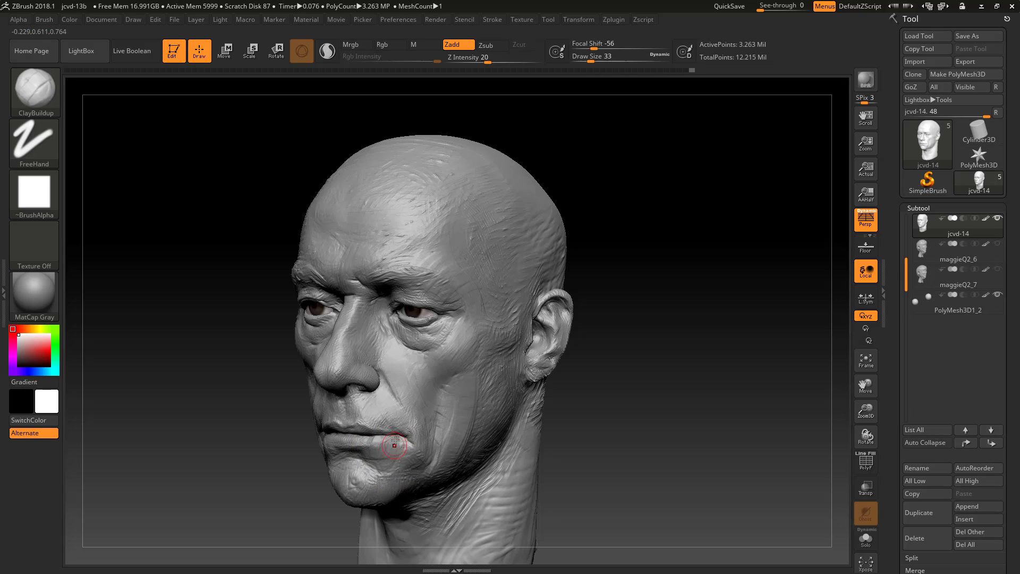
{"action": "left_click_drag", "start_coordinate": [361, 460], "coordinate": [371, 472], "text": "alt"}
{"action": "left_click_drag", "start_coordinate": [617, 408], "coordinate": [698, 358], "text": "alt"}
Sculpt the cheek beside the nose with ClayBuildup strokes at draw size 104 and turn the head to the front.
{"action": "key", "text": "s"}
{"action": "left_click_drag", "start_coordinate": [575, 377], "coordinate": [659, 378]}
{"action": "left_click_drag", "start_coordinate": [385, 341], "coordinate": [378, 392]}
{"action": "left_click_drag", "start_coordinate": [388, 333], "coordinate": [397, 378]}
{"action": "left_click_drag", "start_coordinate": [598, 407], "coordinate": [546, 340], "text": "alt"}
{"action": "mouse_move", "coordinate": [616, 380]}
{"action": "left_mouse_down"}
{"action": "mouse_move", "coordinate": [579, 392]}
{"action": "mouse_move", "coordinate": [704, 414]}
{"action": "mouse_move", "coordinate": [748, 389]}
{"action": "left_mouse_up"}
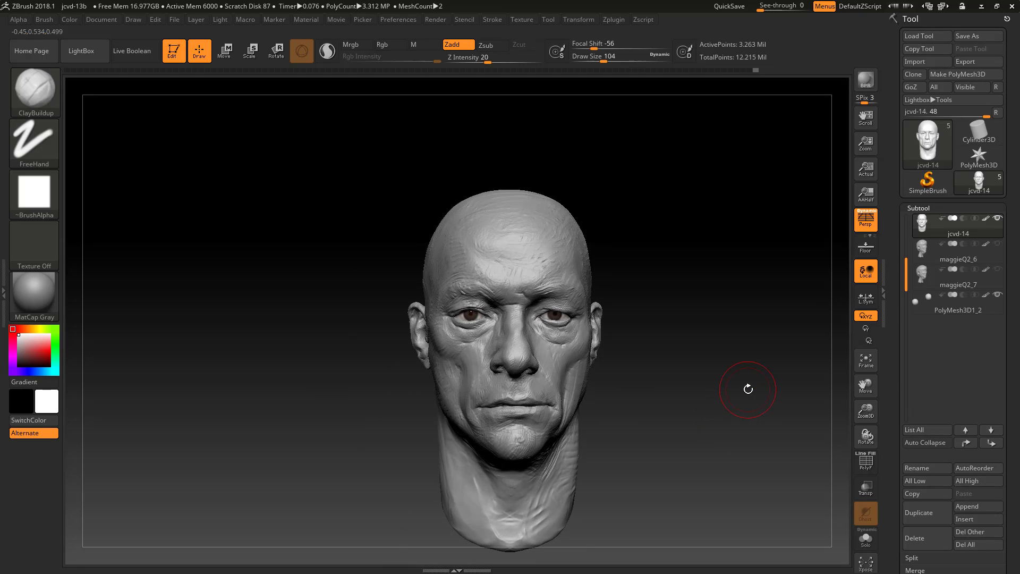